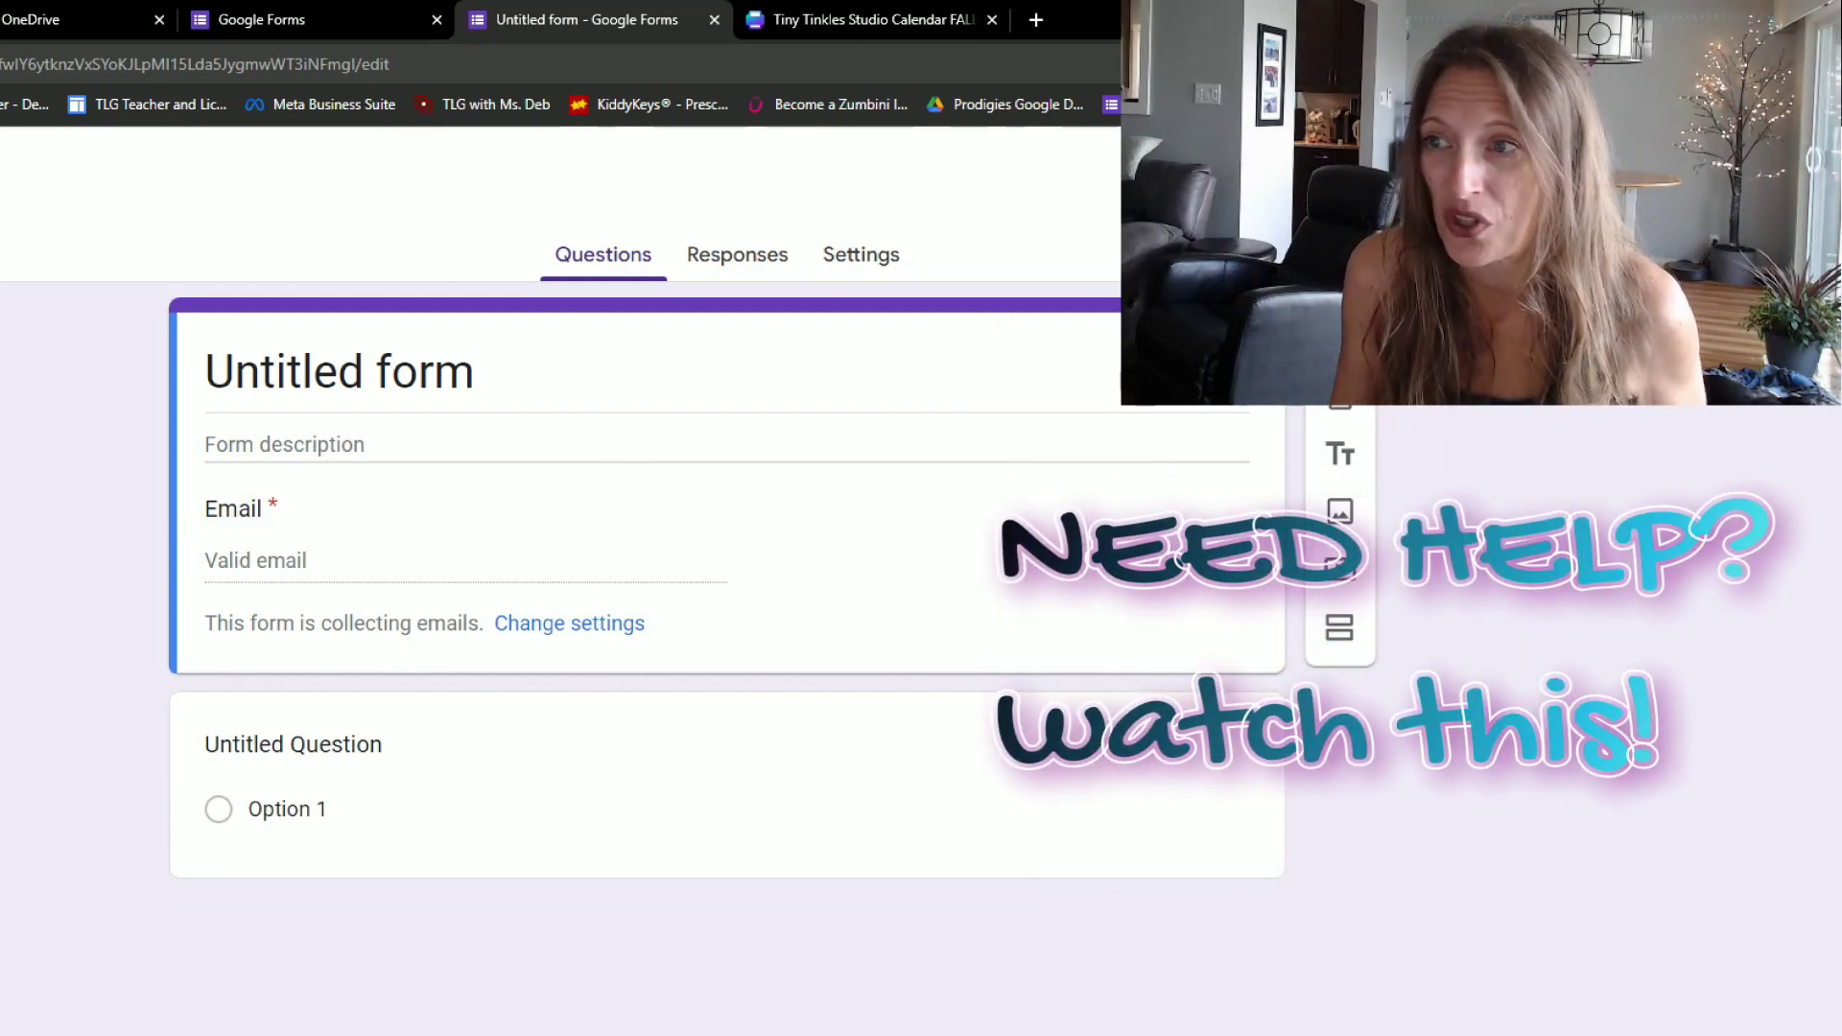
- Leave the untitled form, browse the list of existing forms, and open the Little Musicians Club FALL 2023 Registration form
key(alt+Left)
scroll(528, 916, down, 2)
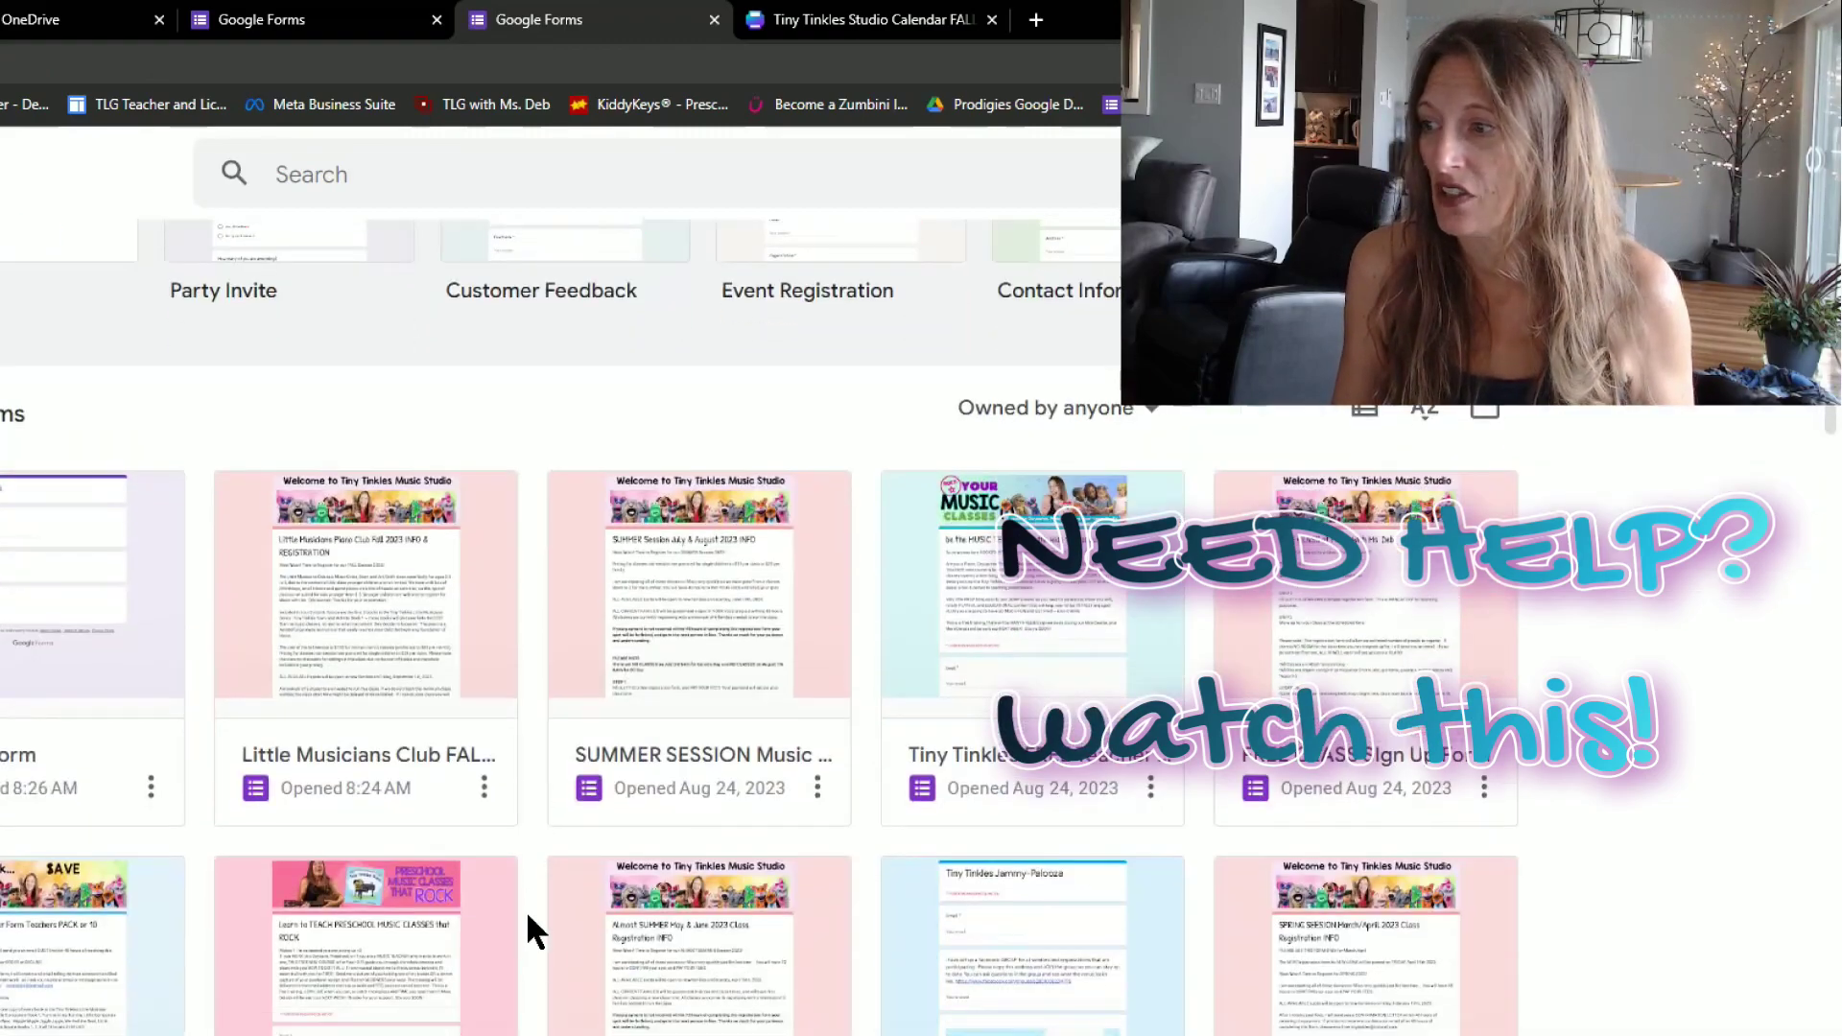
scroll(528, 914, down, 20)
scroll(528, 916, down, 5)
scroll(528, 911, up, 20)
scroll(526, 894, up, 8)
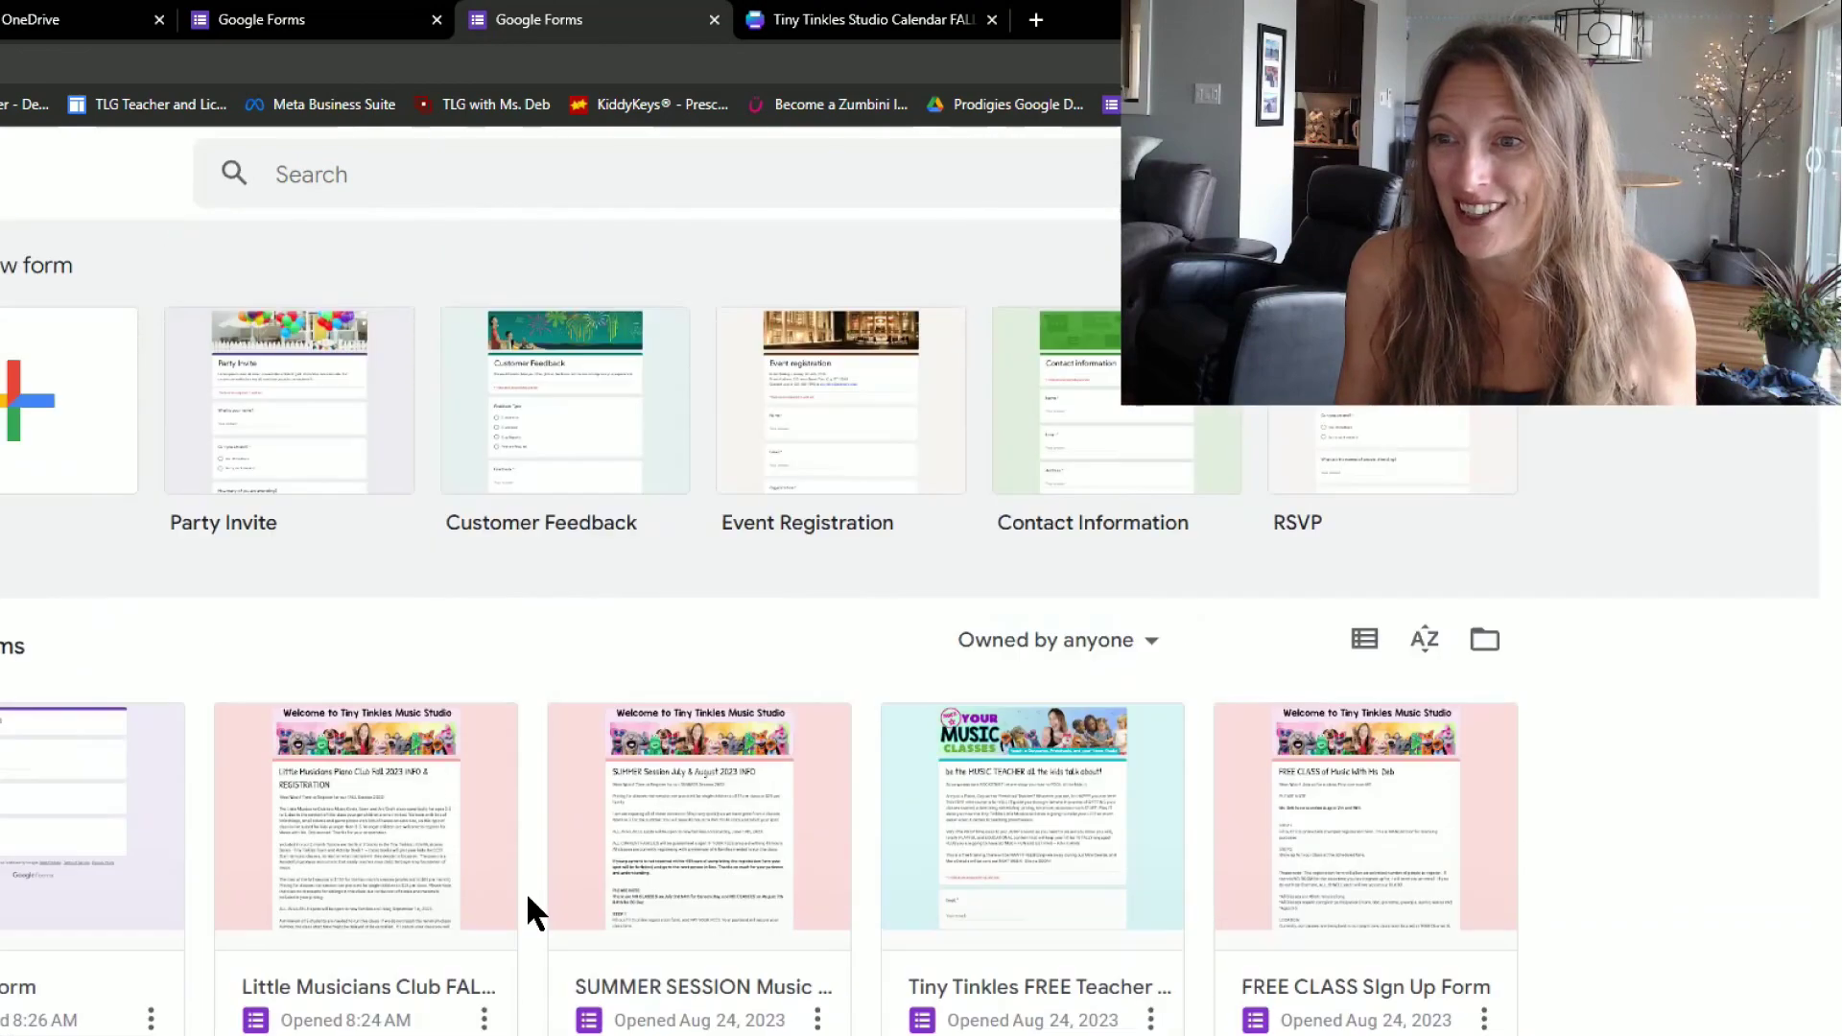
click(397, 890)
scroll(396, 887, down, 3)
scroll(393, 867, up, 3)
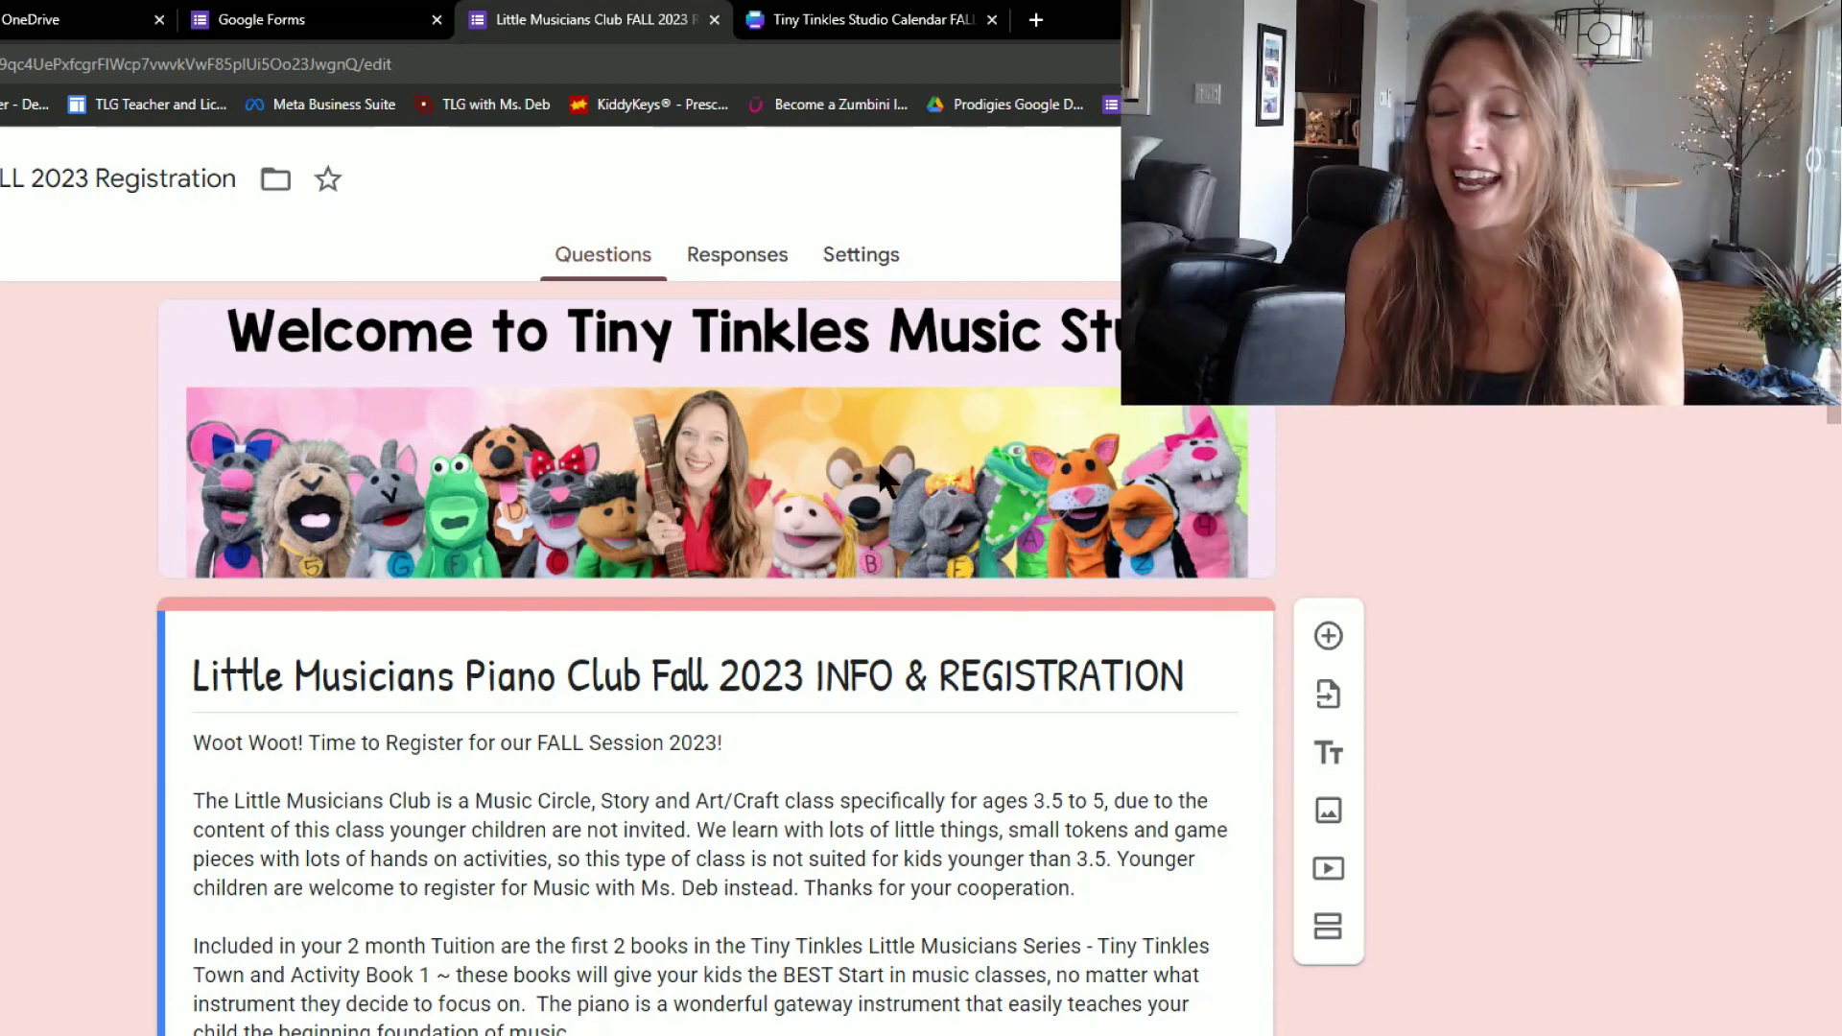
click(1328, 811)
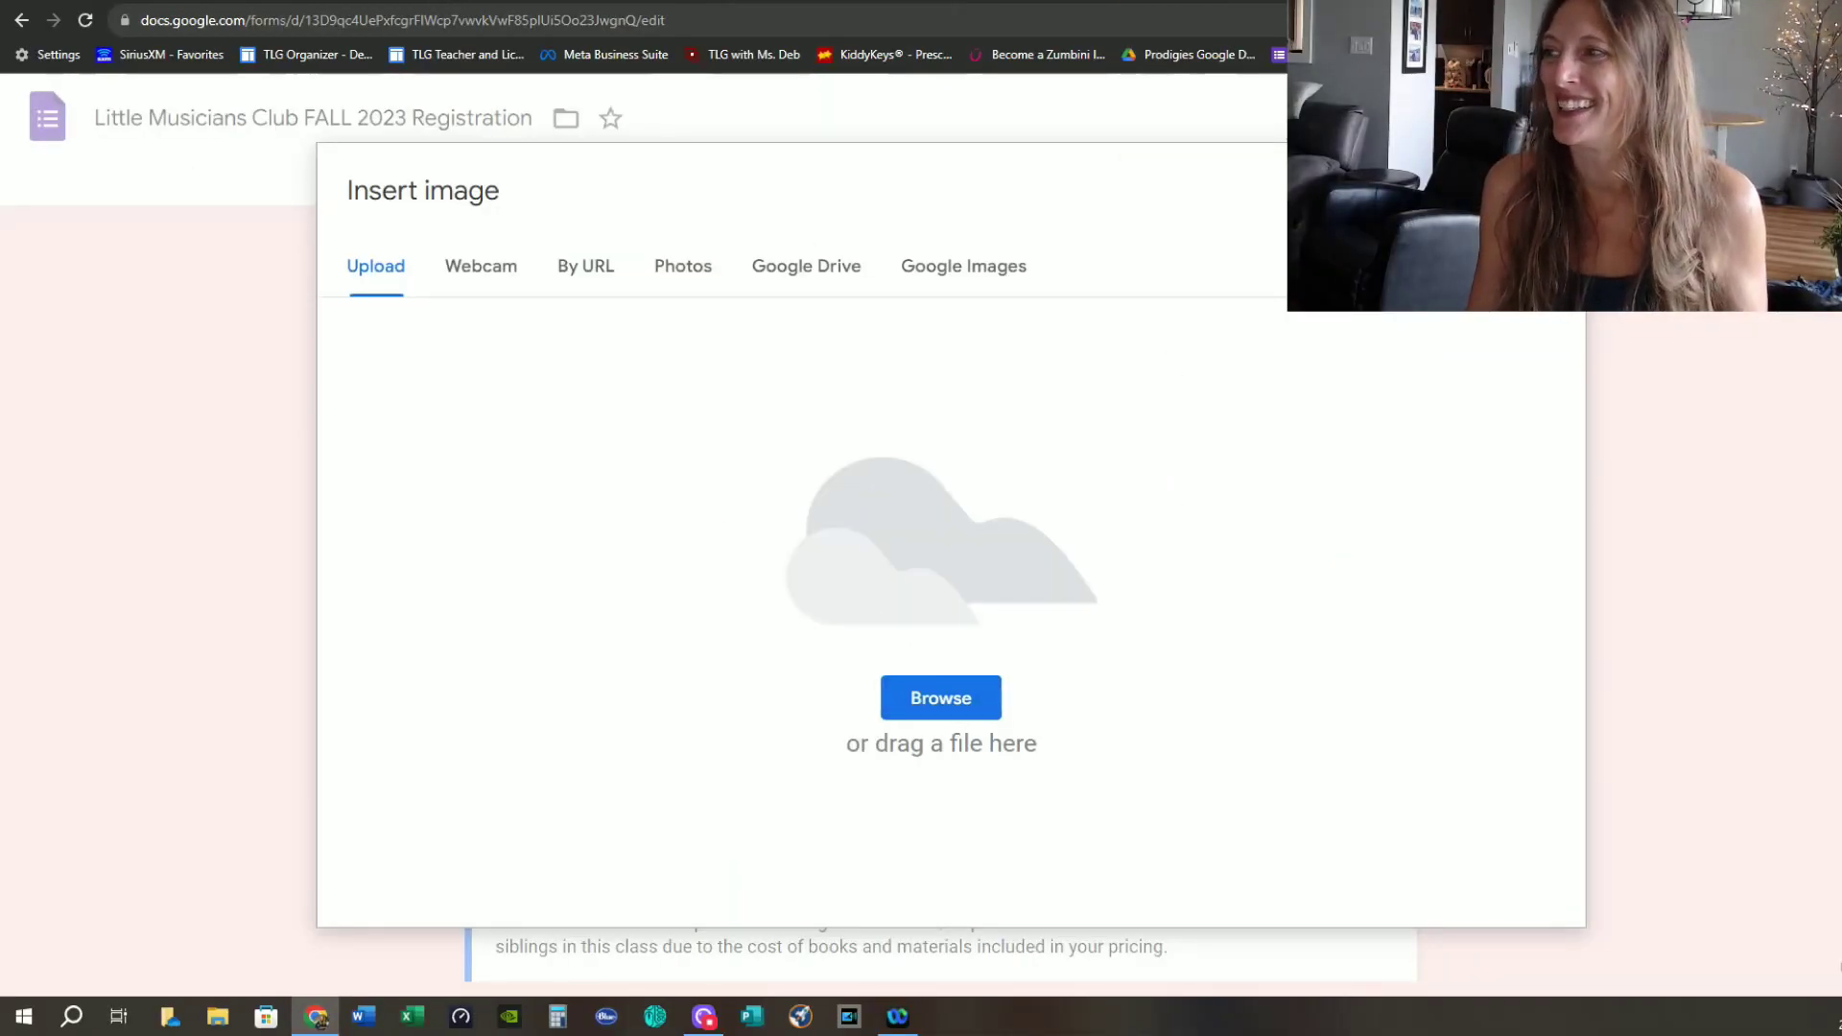
click(1552, 190)
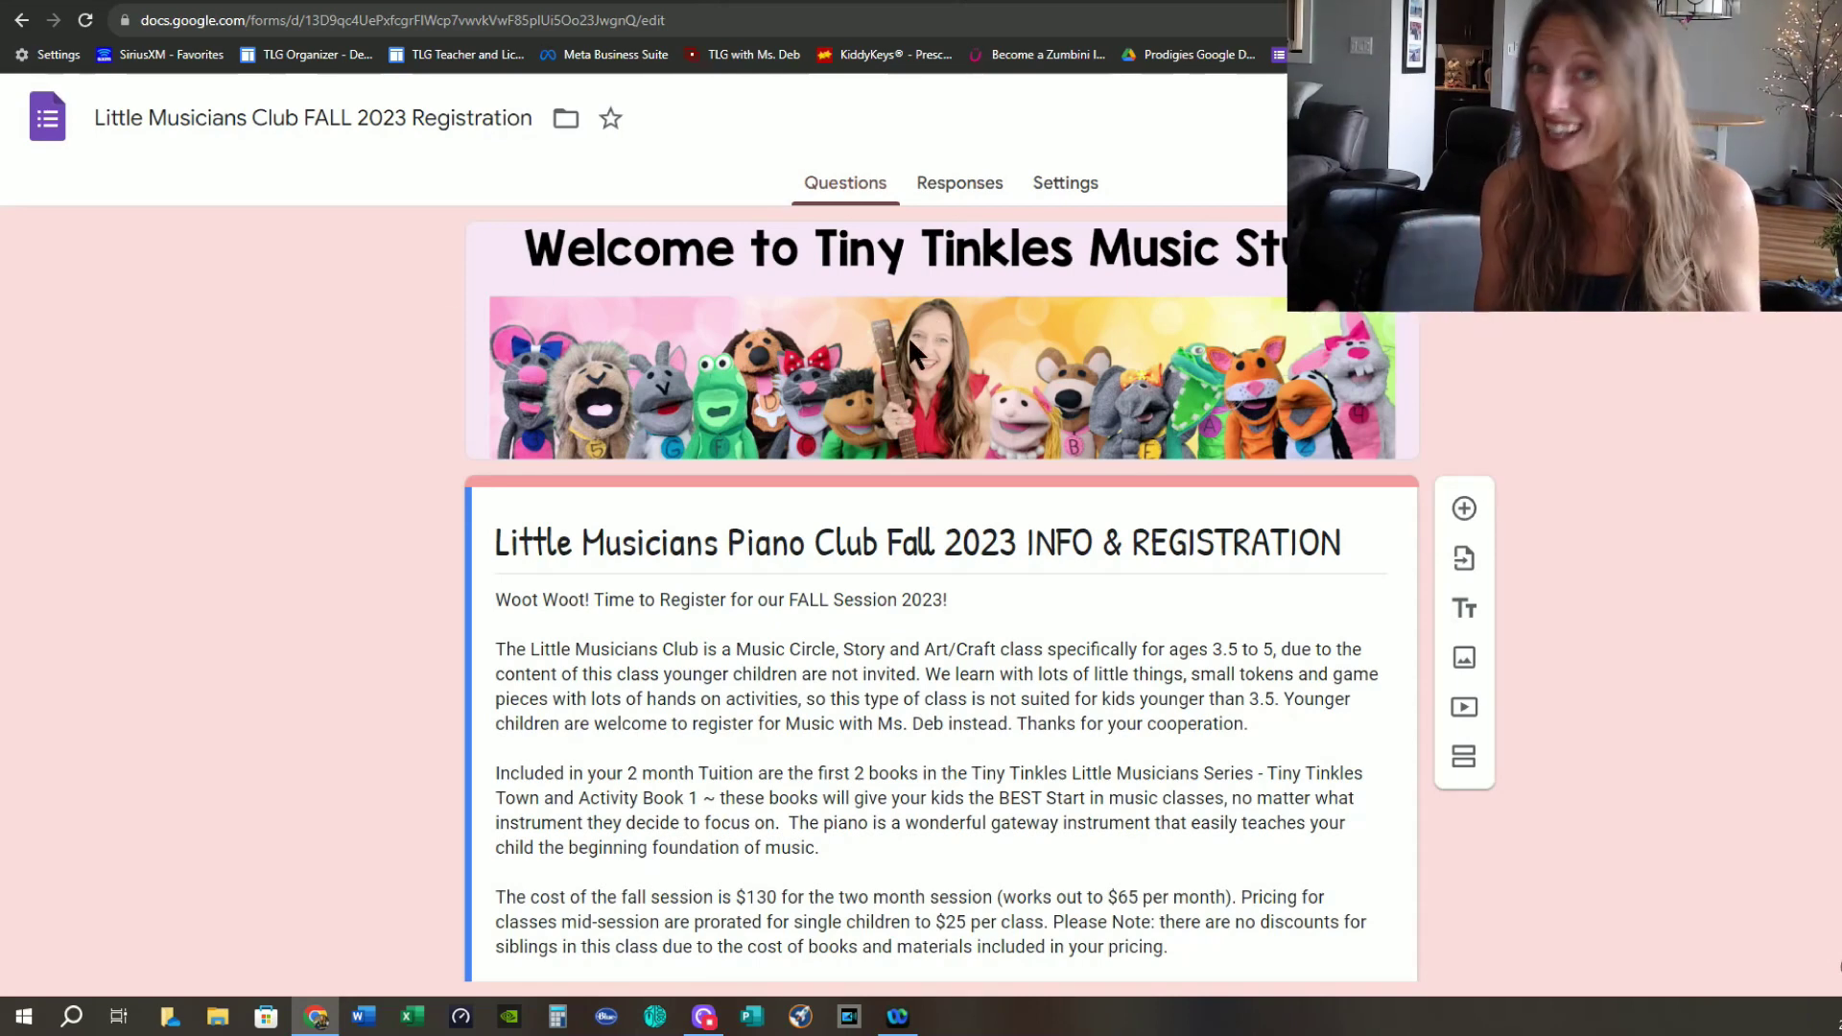
- Read through the form description, covering the class details, tuition, registration steps, refund policy and class location
scroll(908, 336, down, 2)
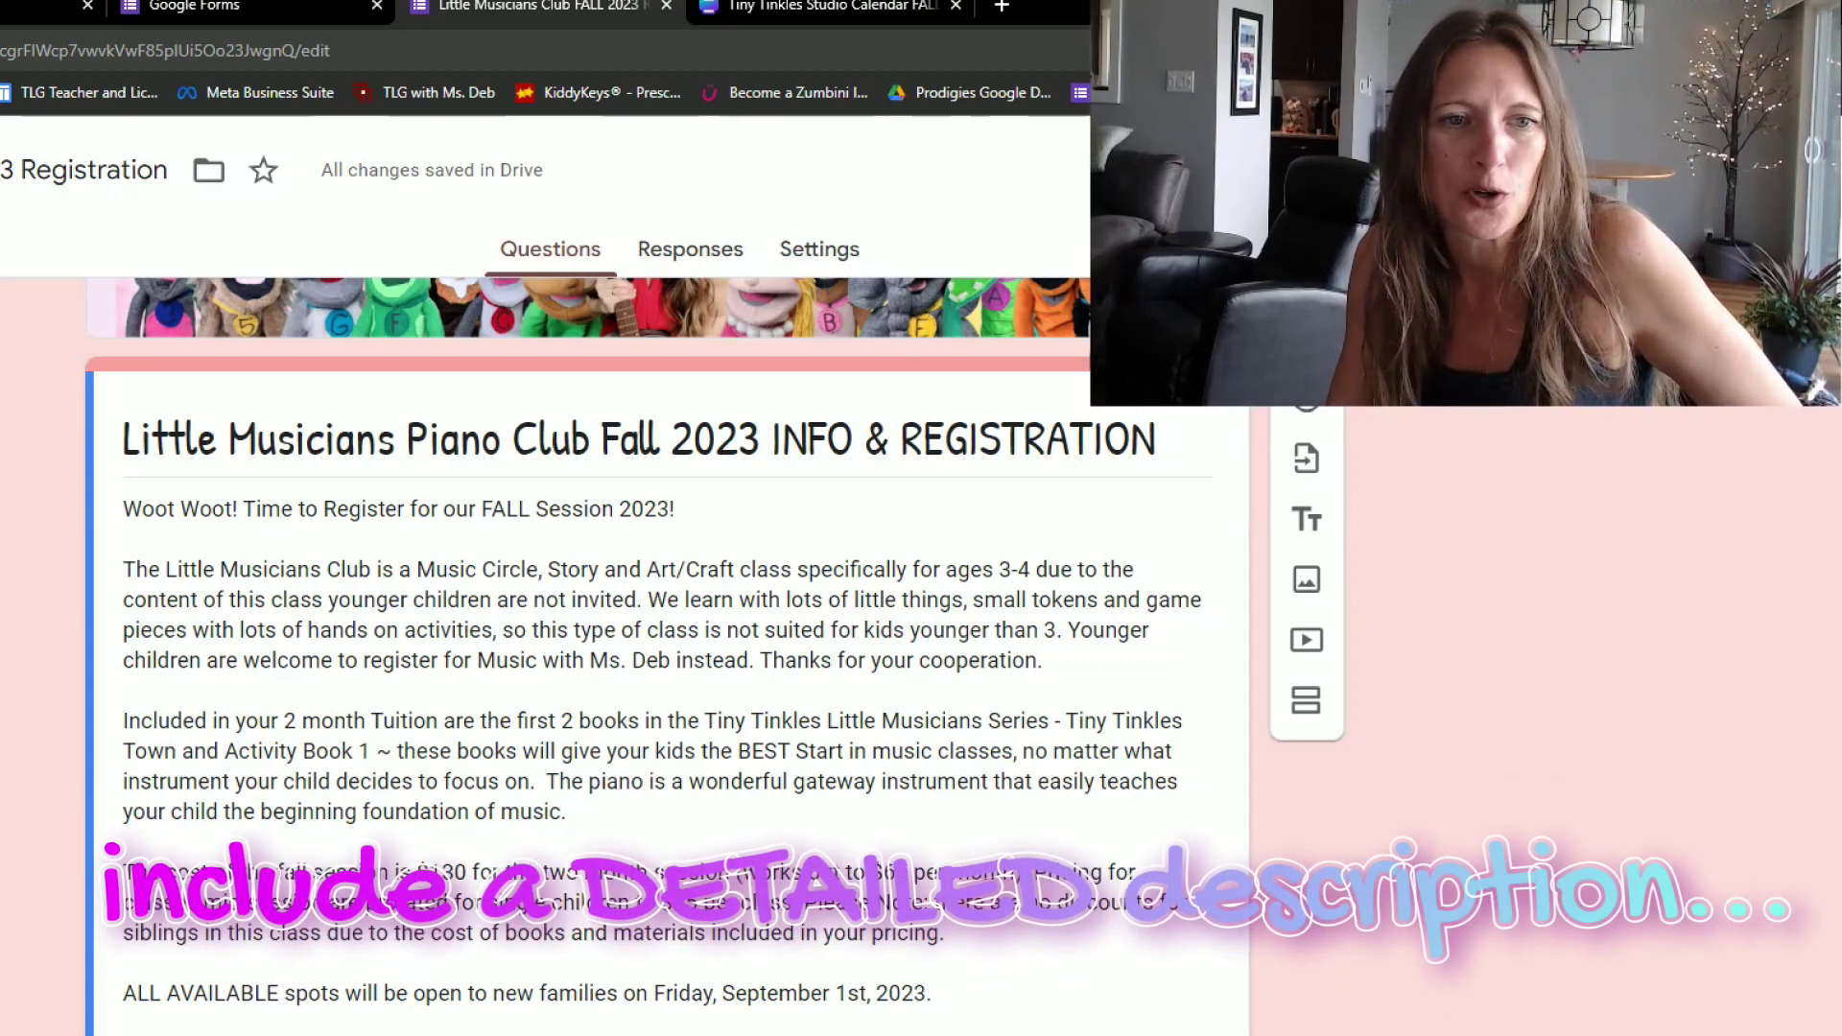
scroll(460, 734, down, 4)
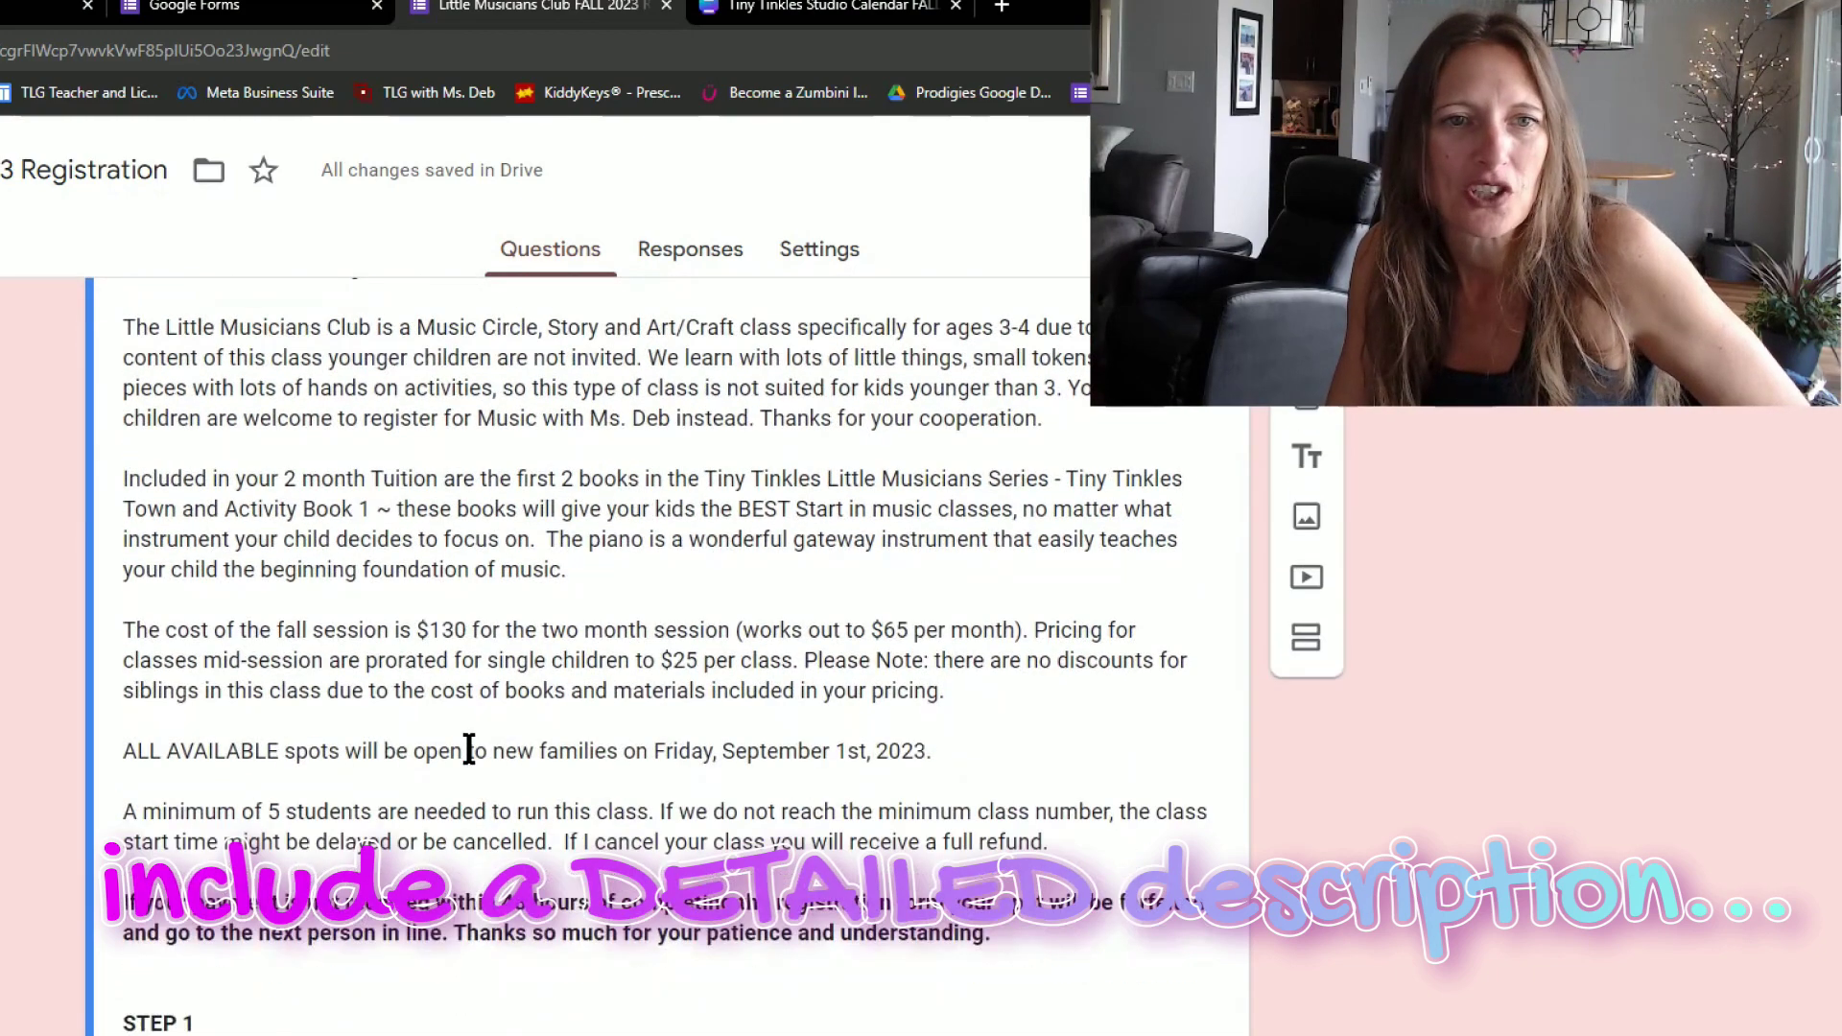
scroll(470, 749, up, 2)
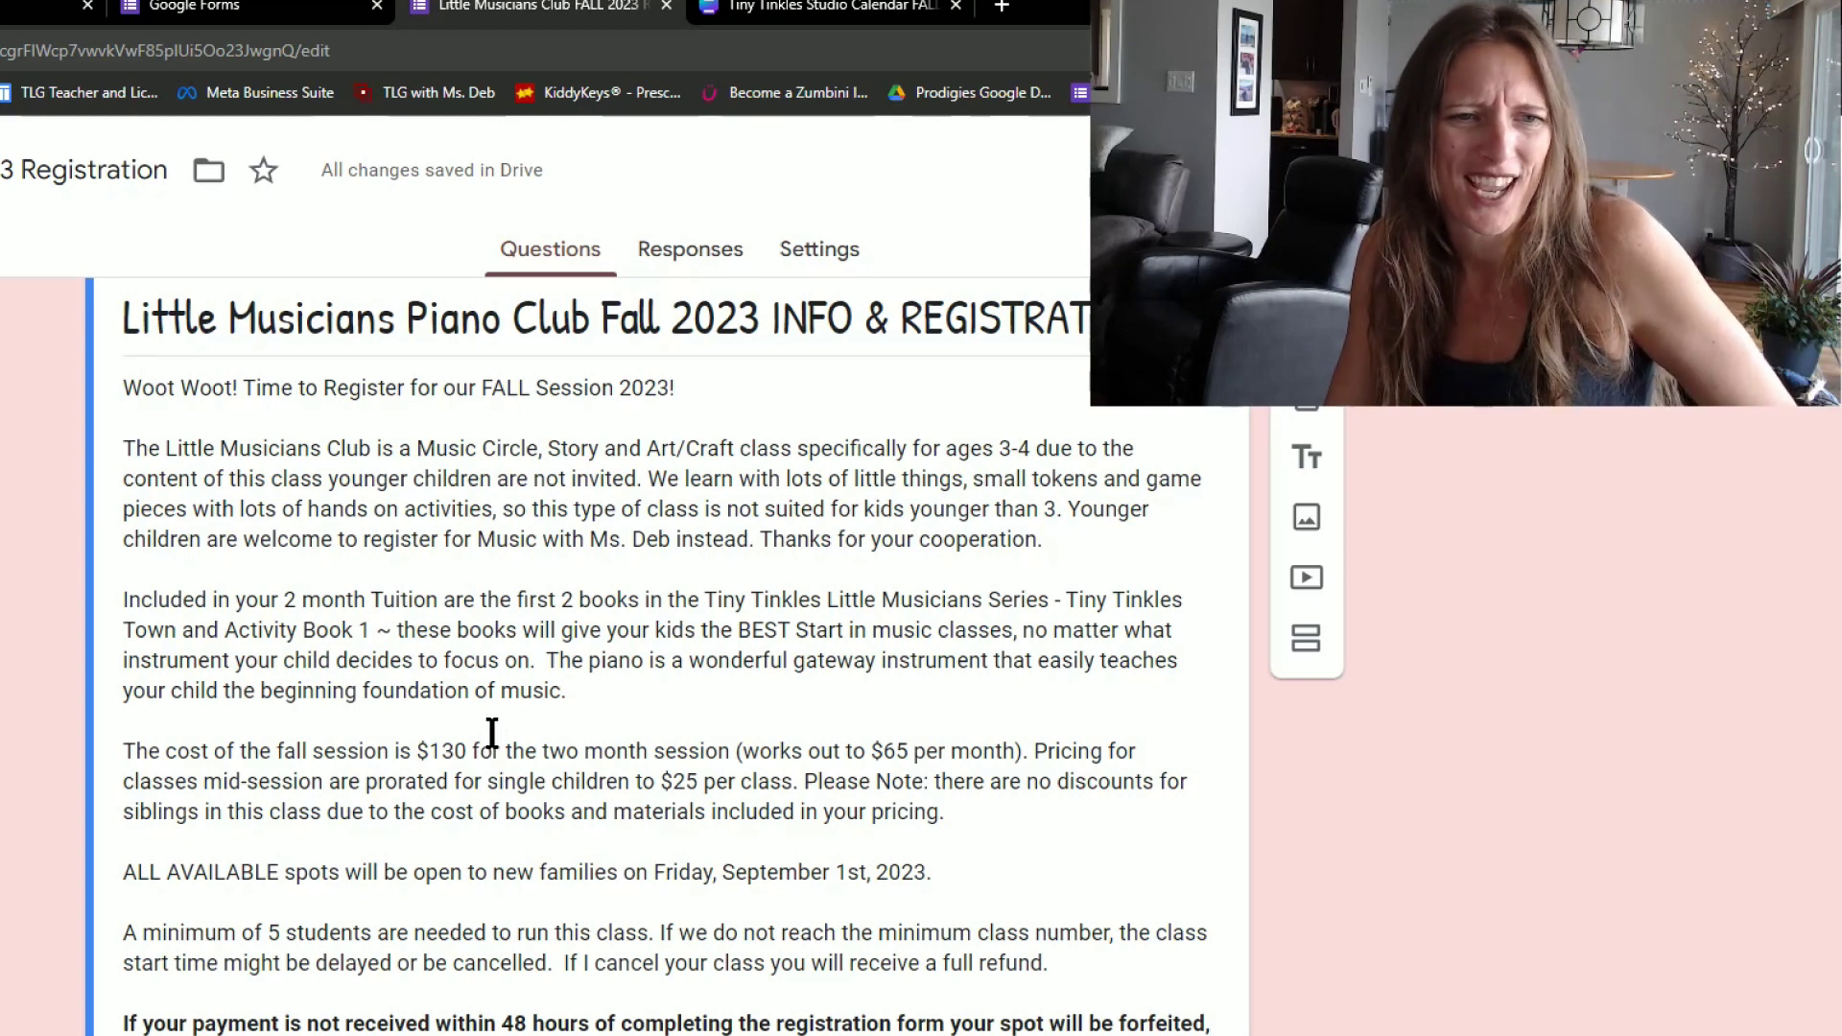
scroll(492, 735, down, 1)
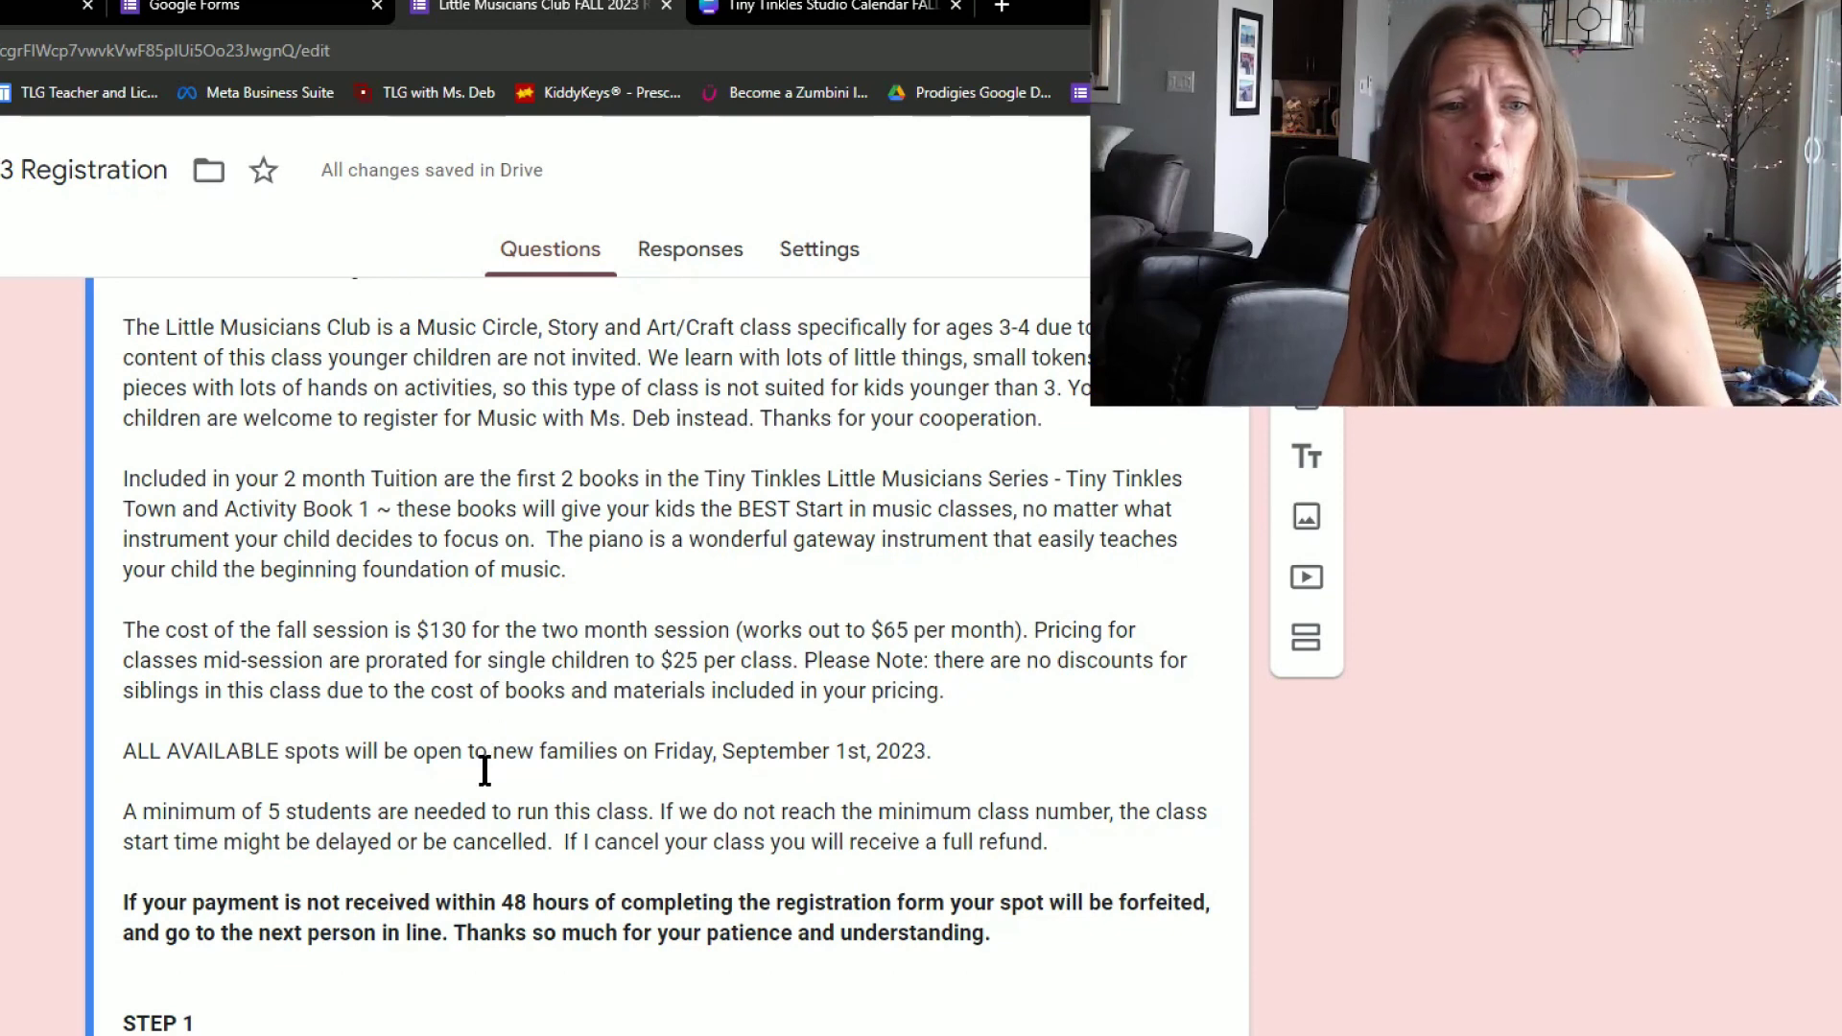
scroll(484, 769, down, 1)
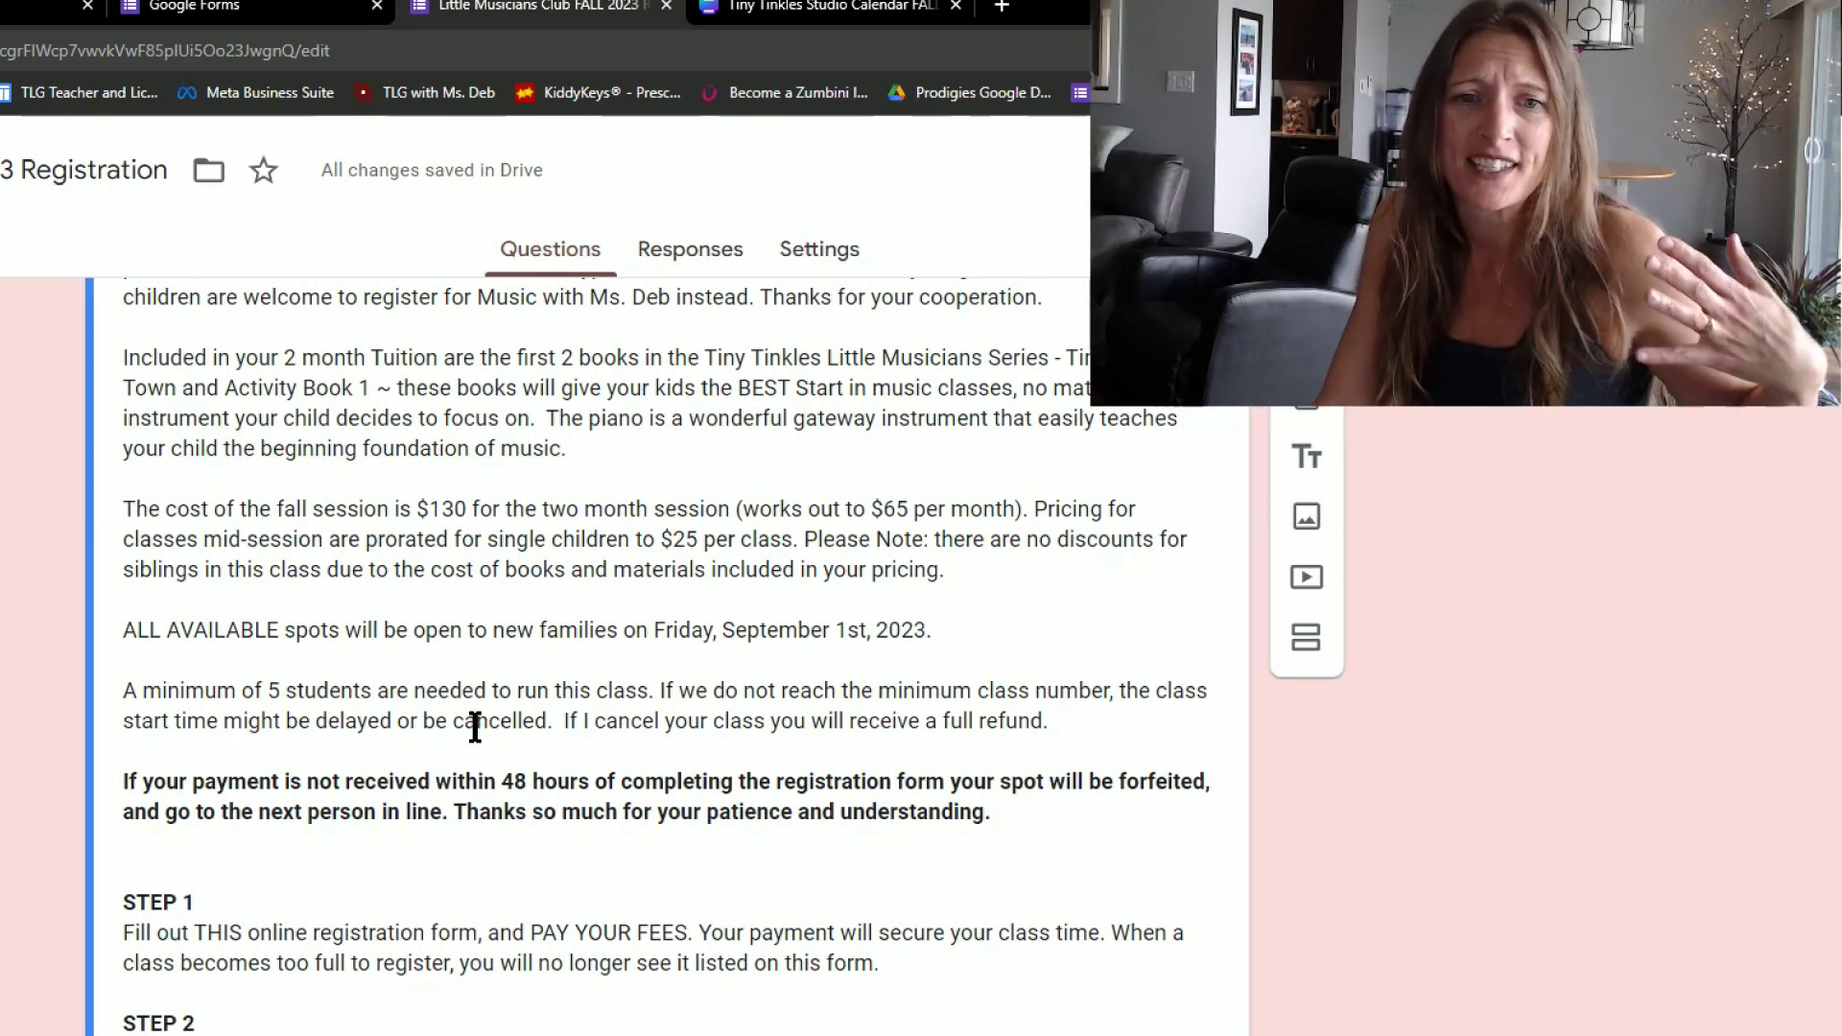
scroll(483, 742, down, 2)
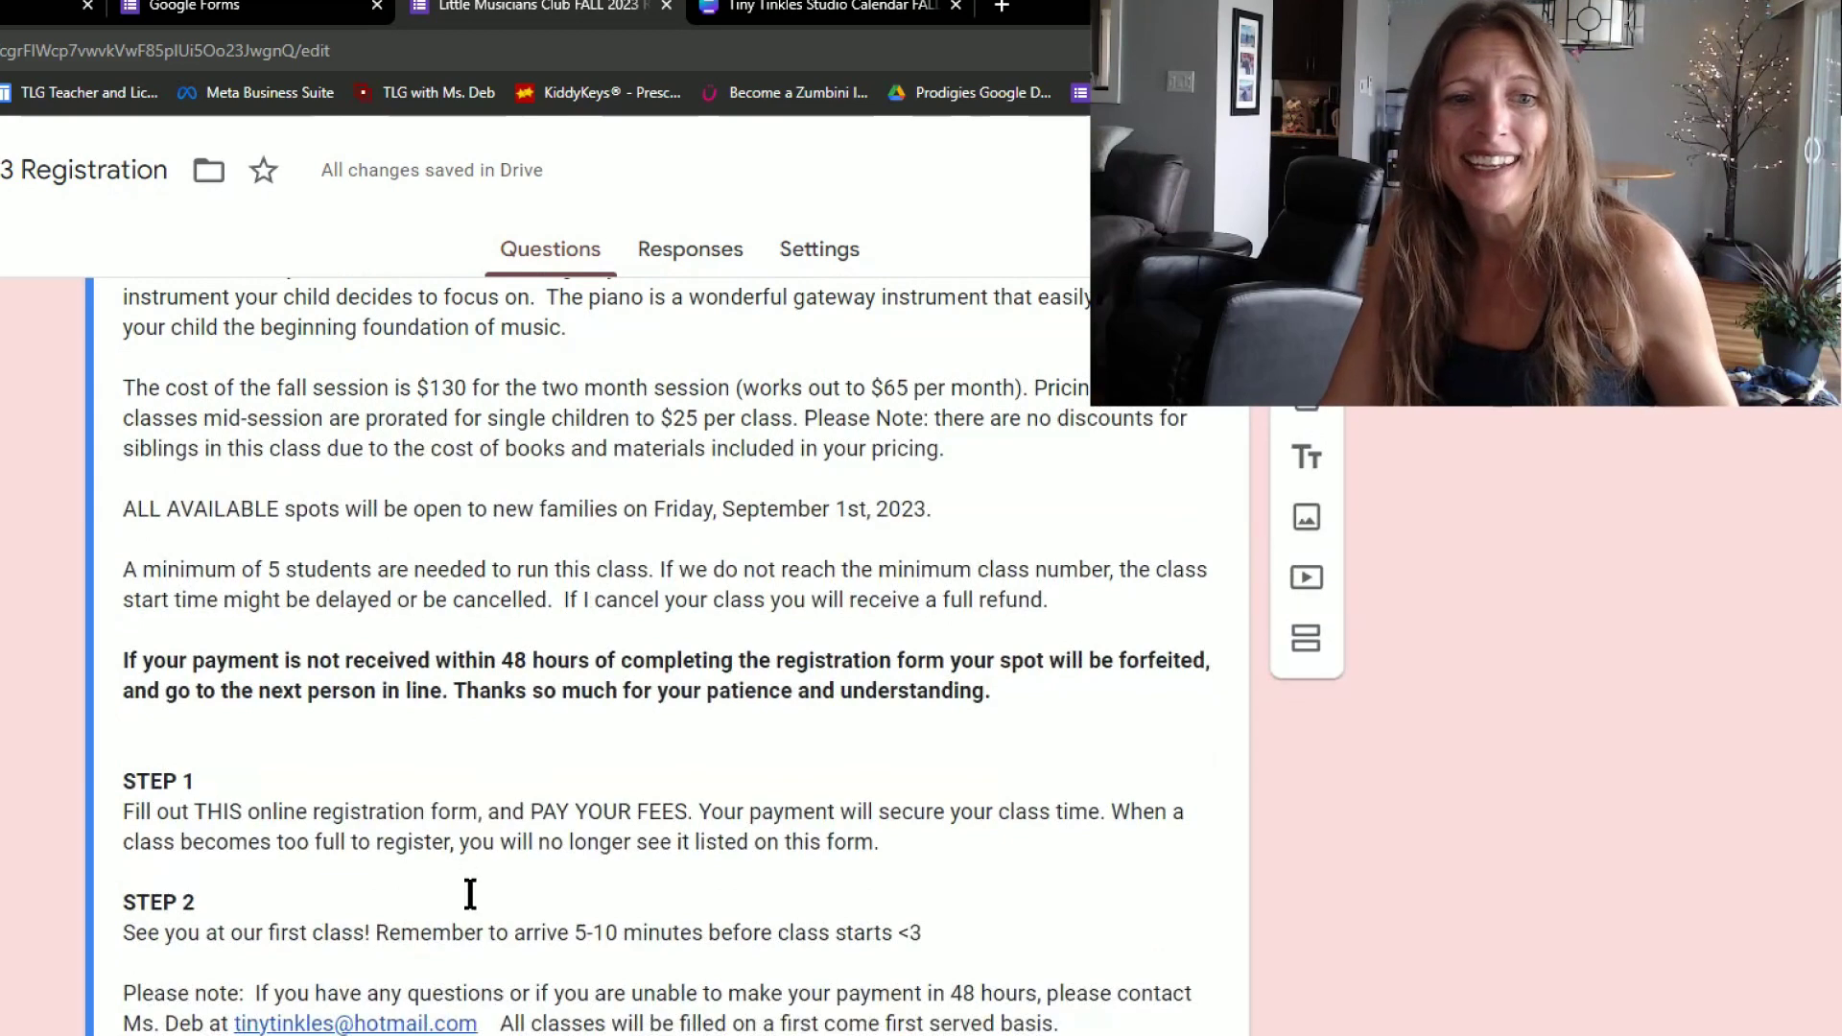
scroll(473, 892, down, 1)
scroll(471, 902, down, 1)
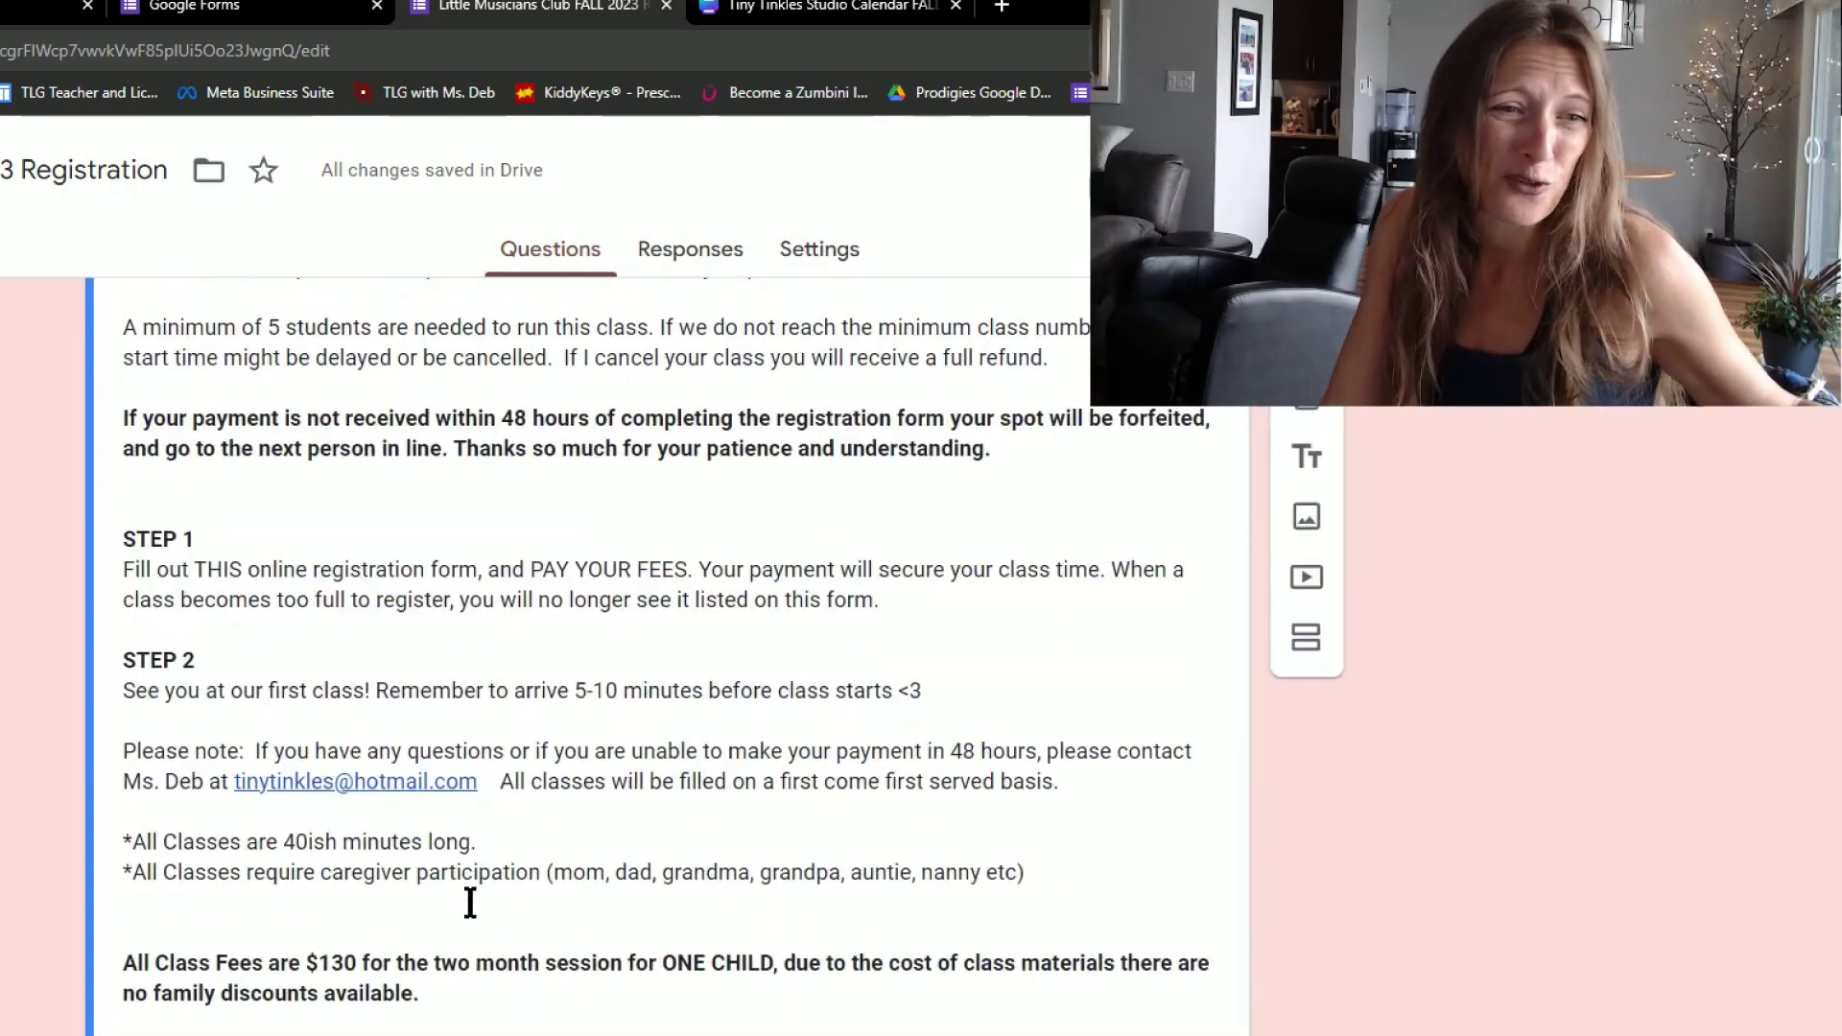
scroll(472, 907, down, 1)
scroll(473, 907, down, 1)
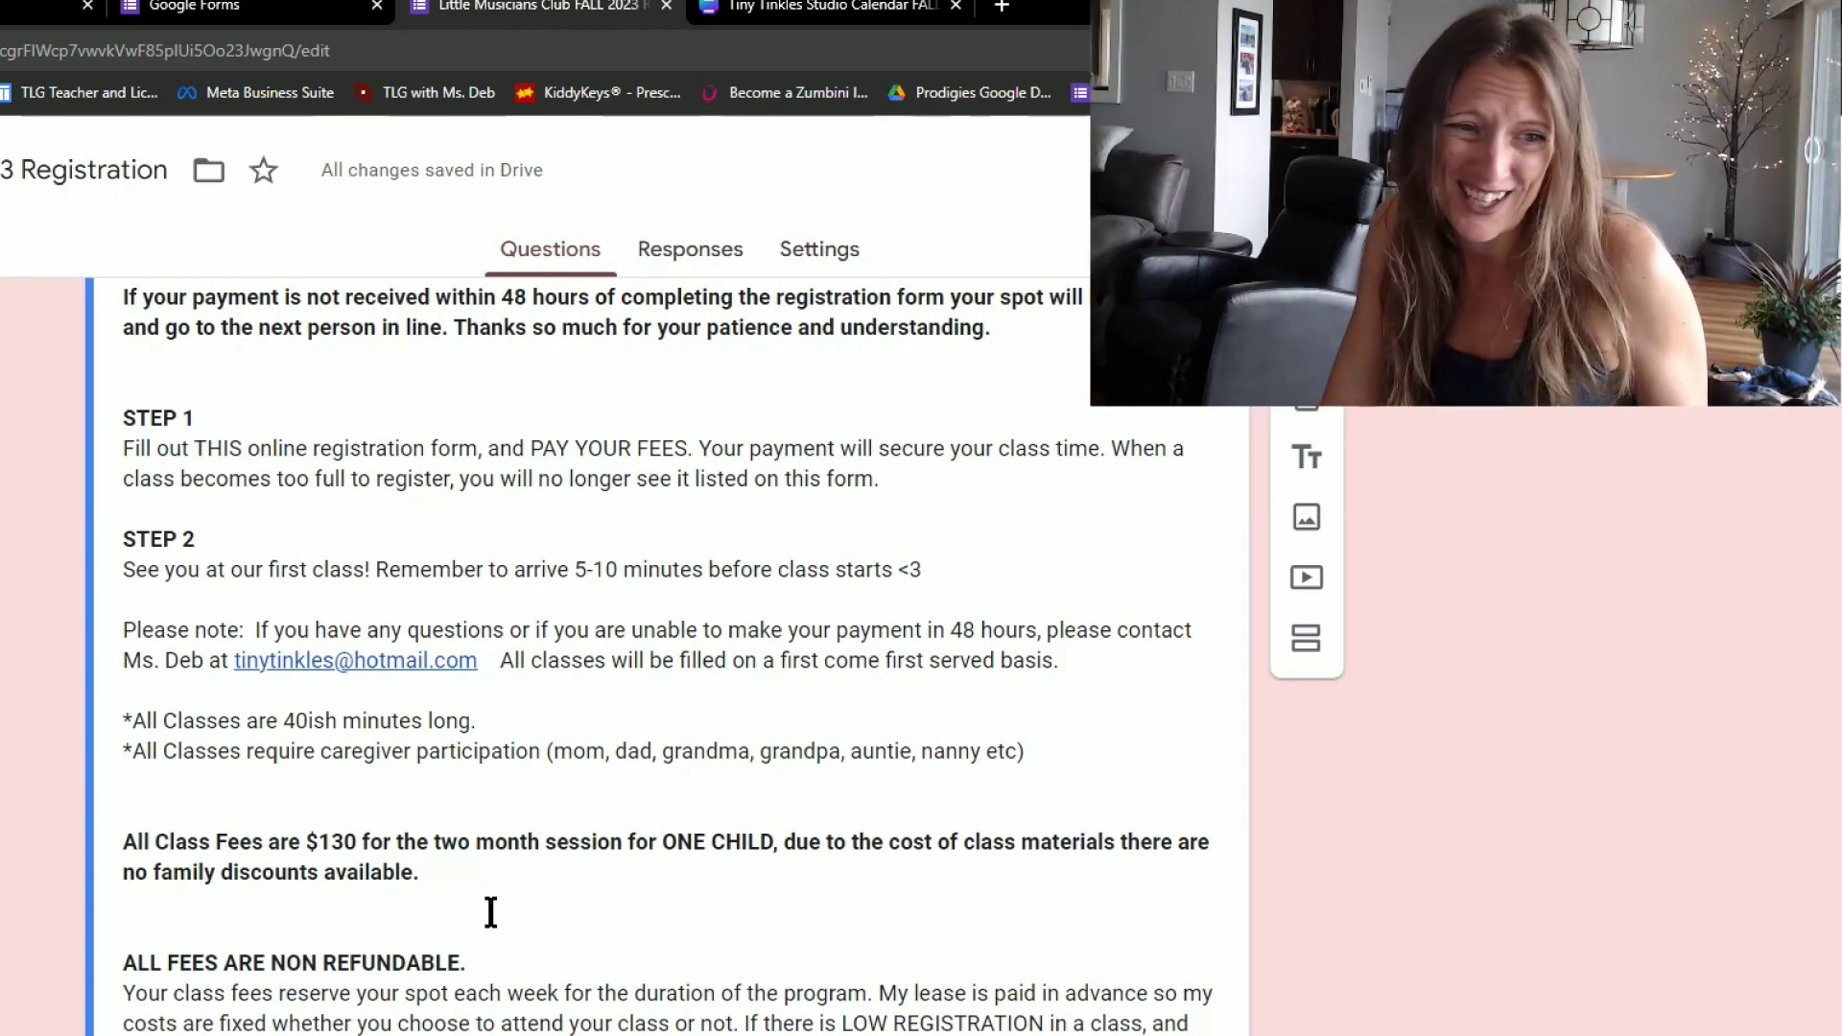
scroll(490, 911, down, 1)
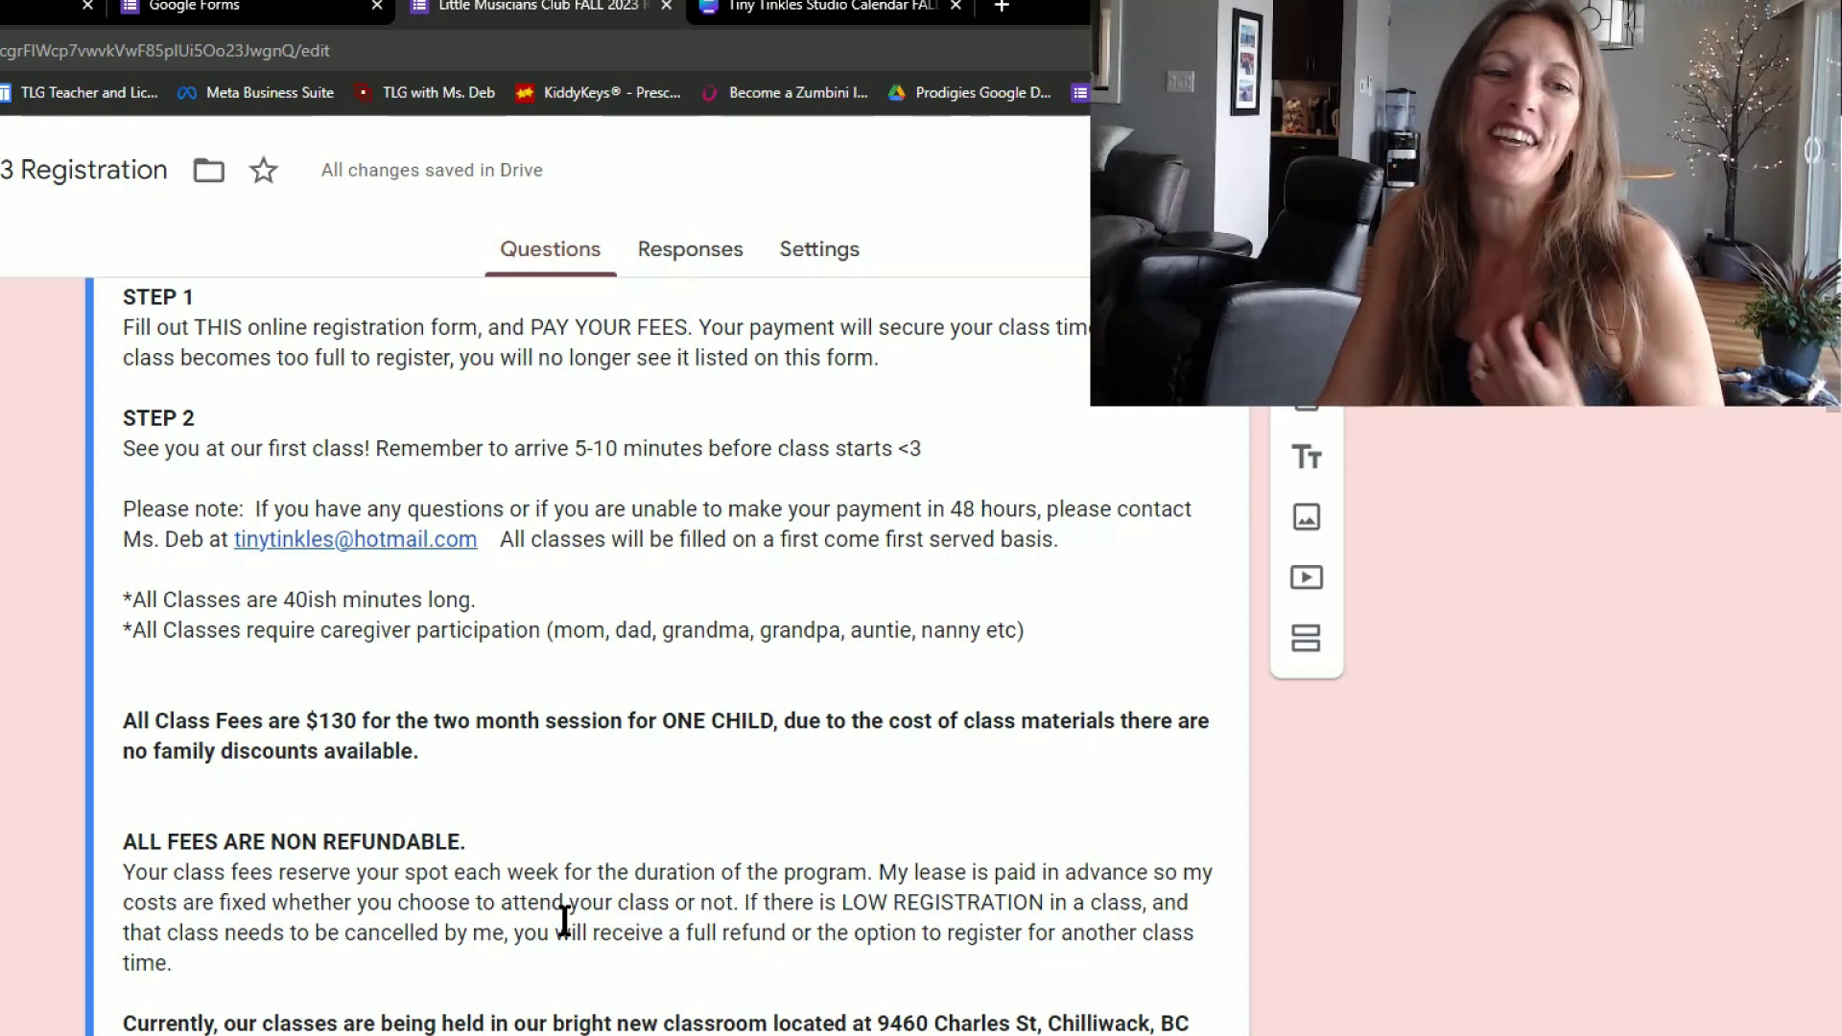
scroll(565, 921, down, 1)
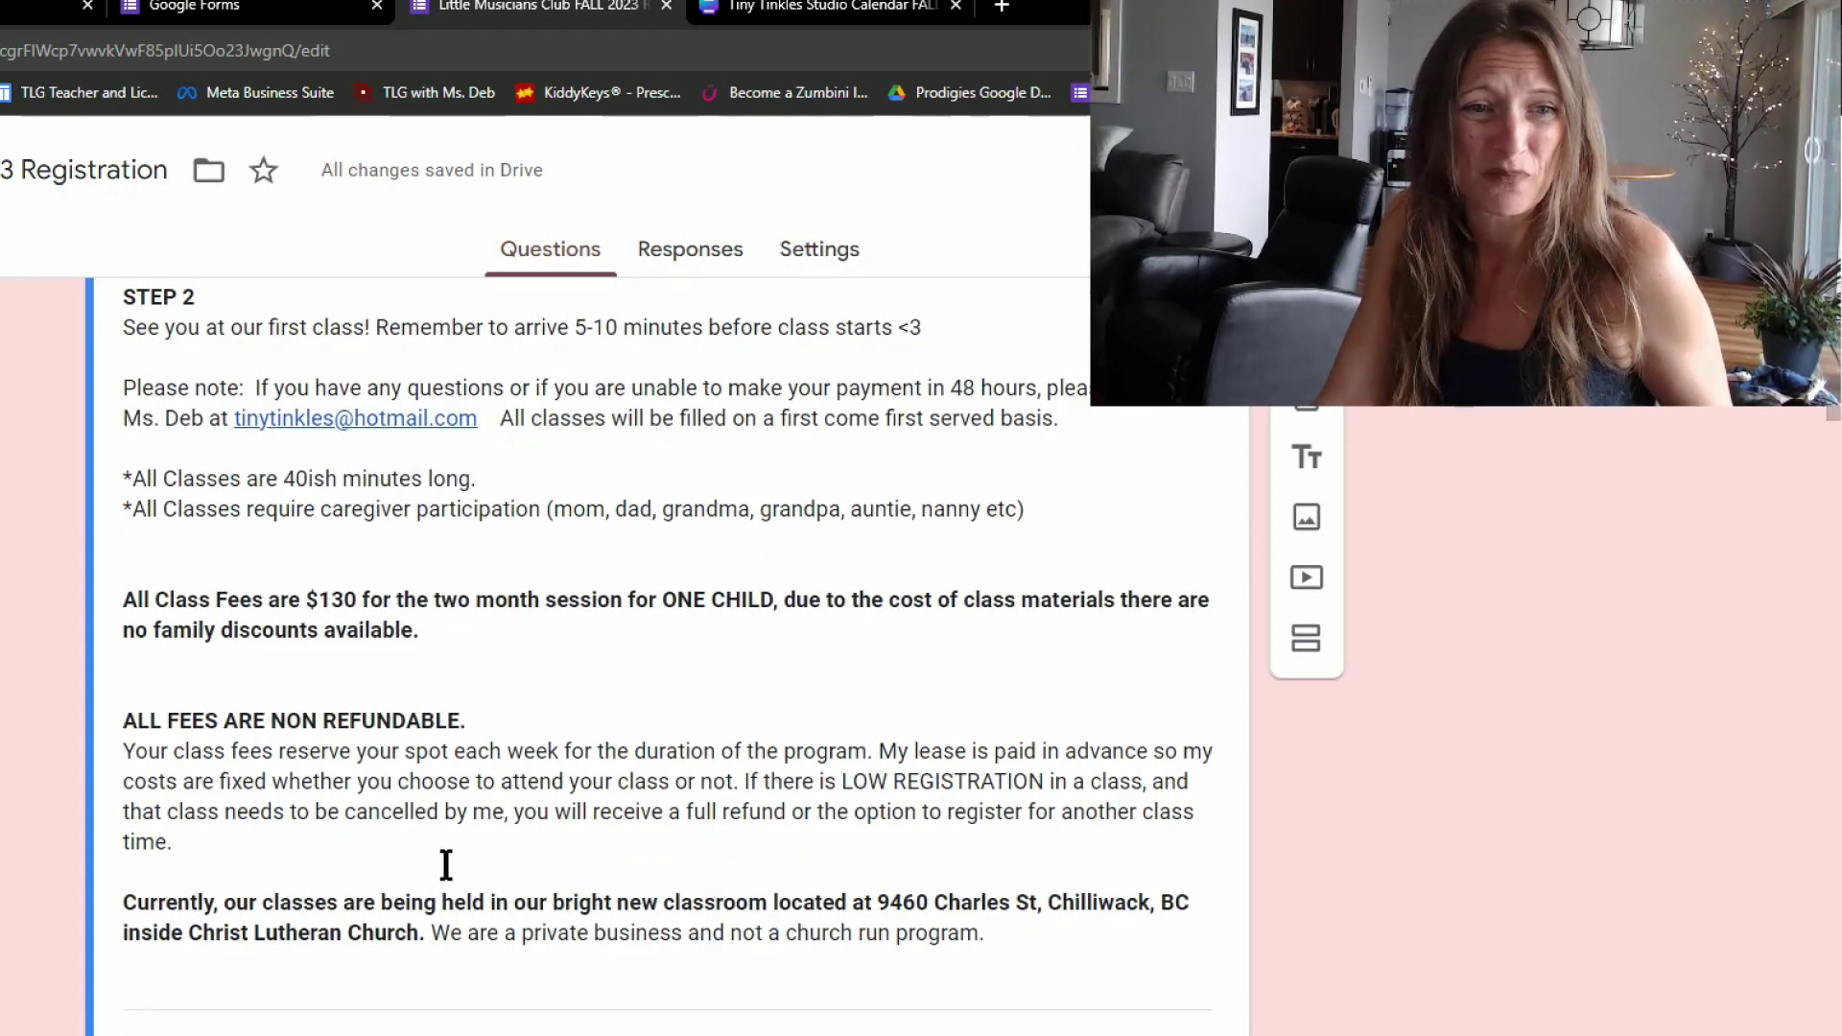
scroll(460, 804, up, 7)
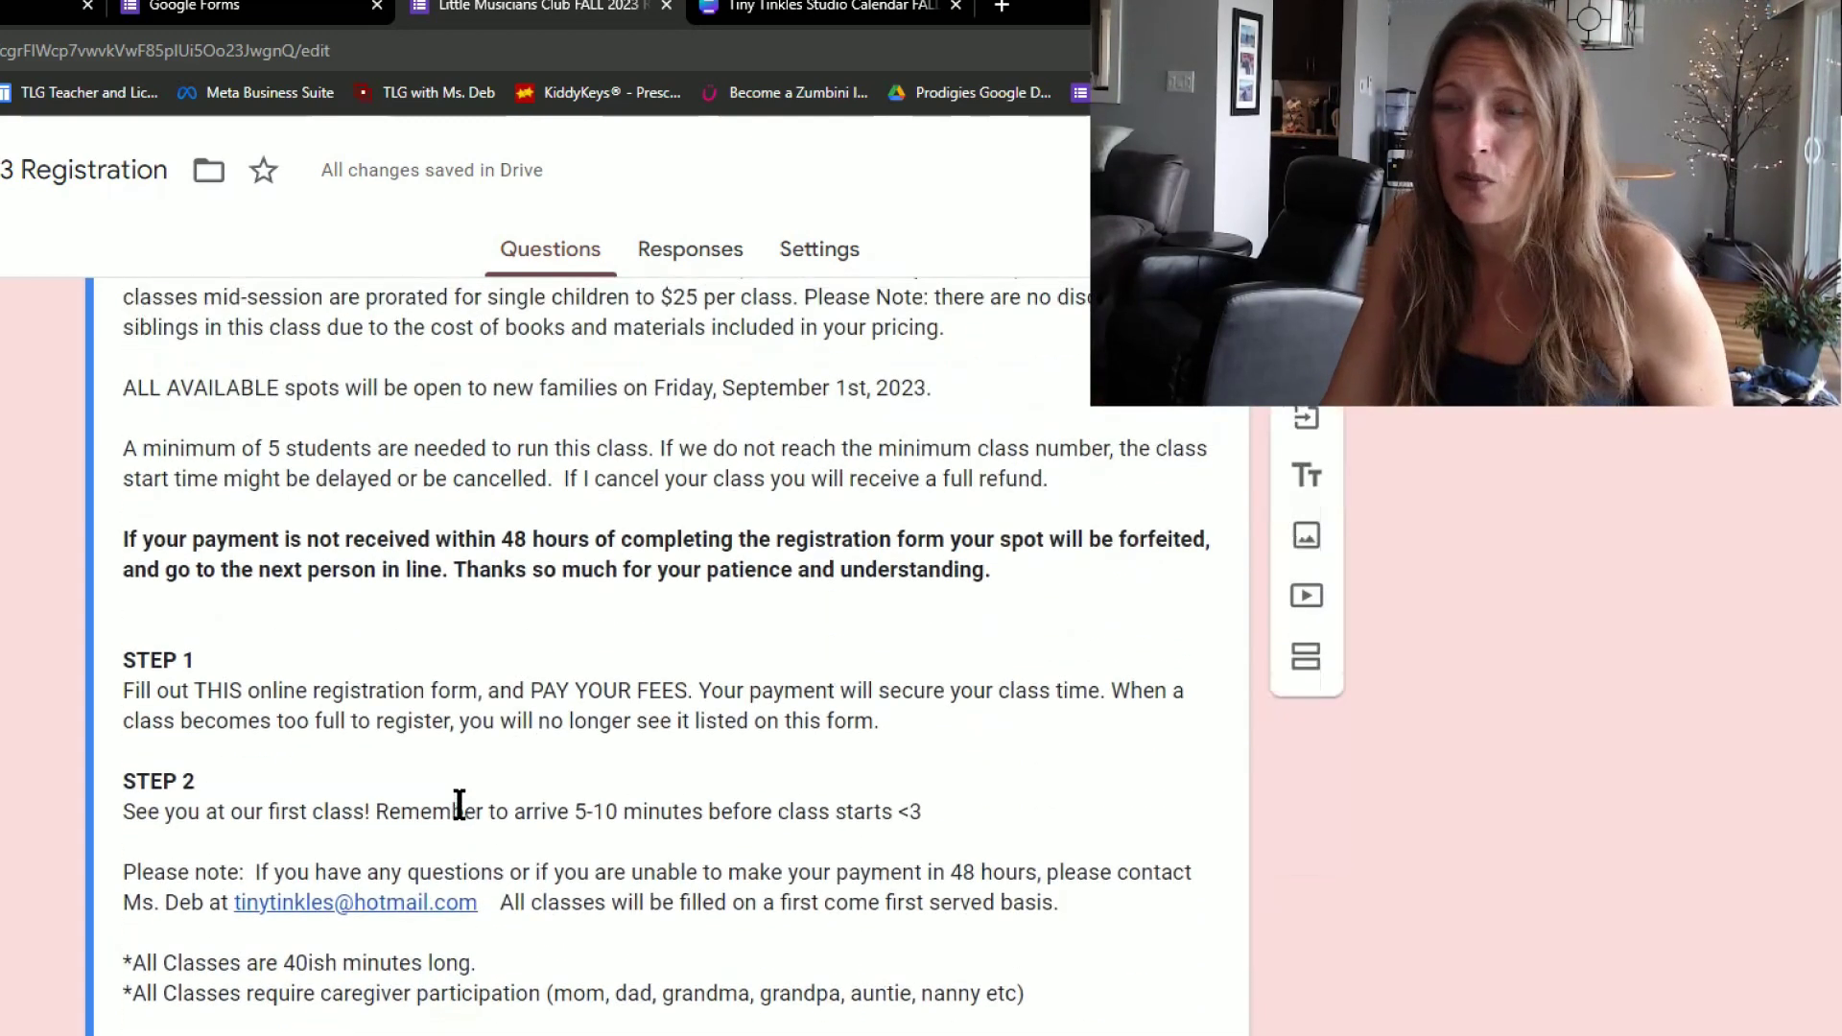
scroll(459, 809, up, 2)
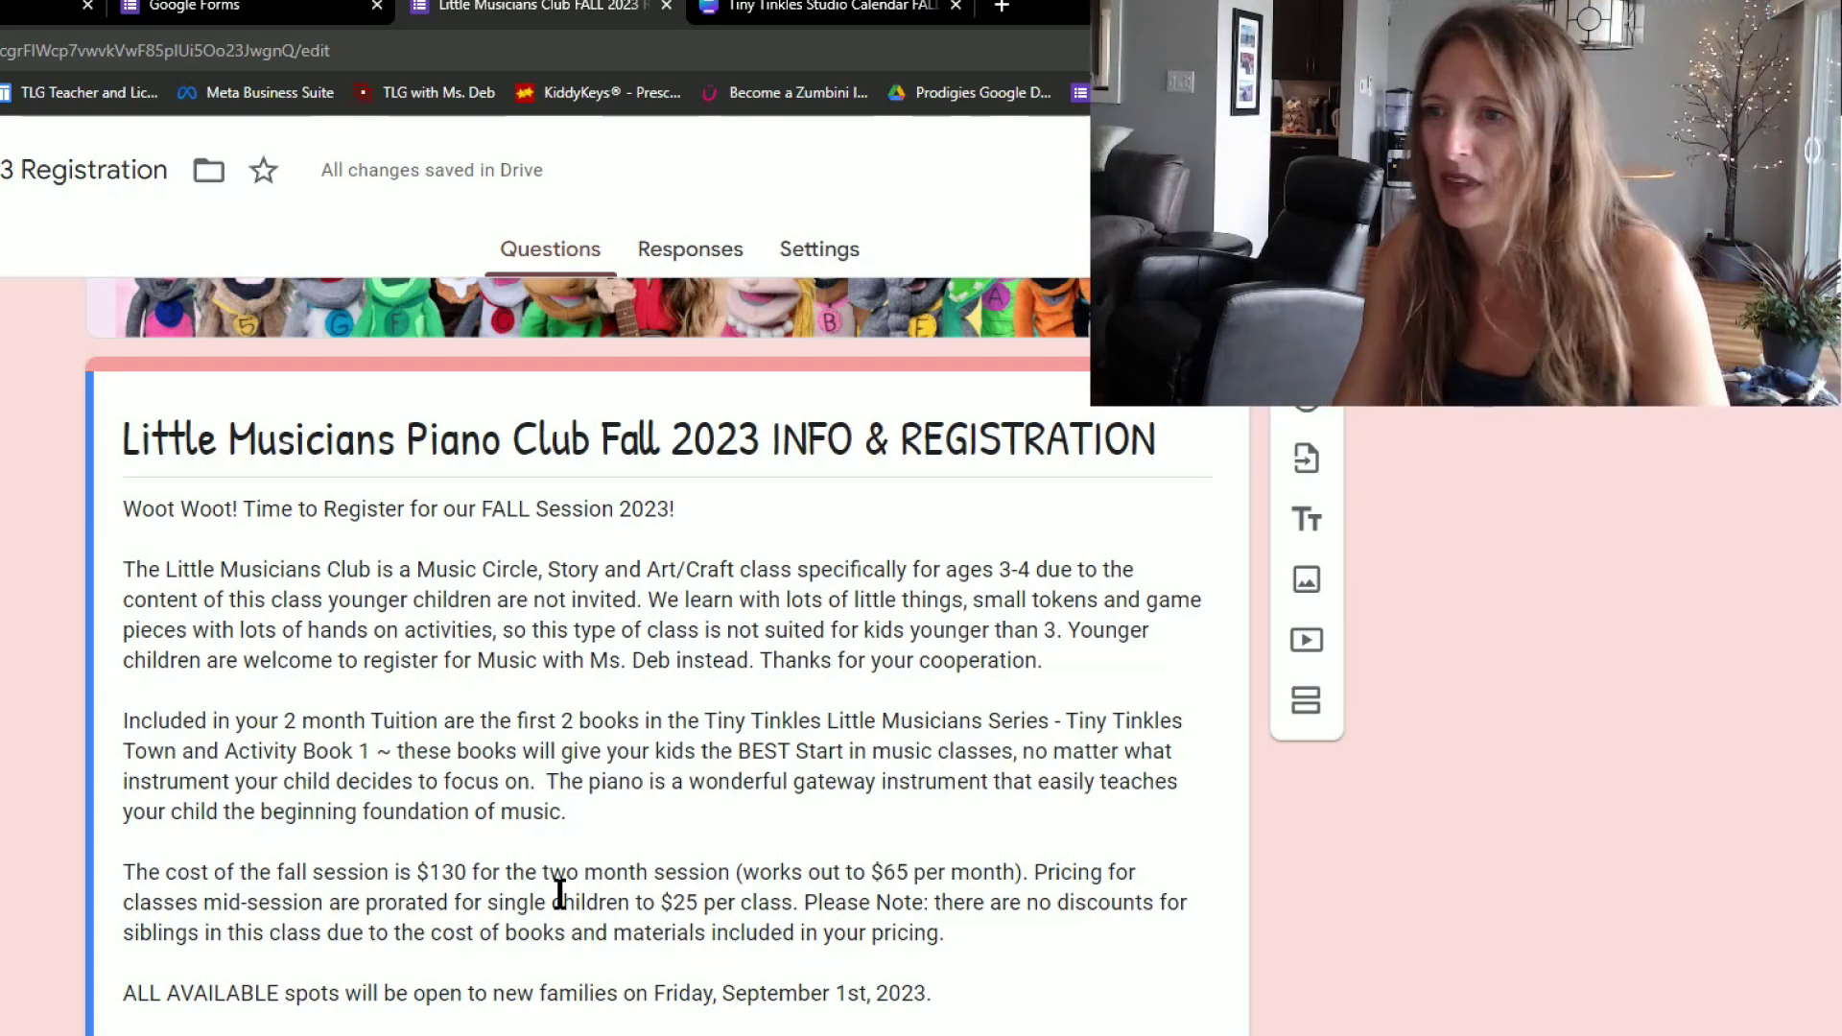
- Examine the Little Musicians Club flyer and the studio calendar images below the form description
scroll(559, 895, down, 10)
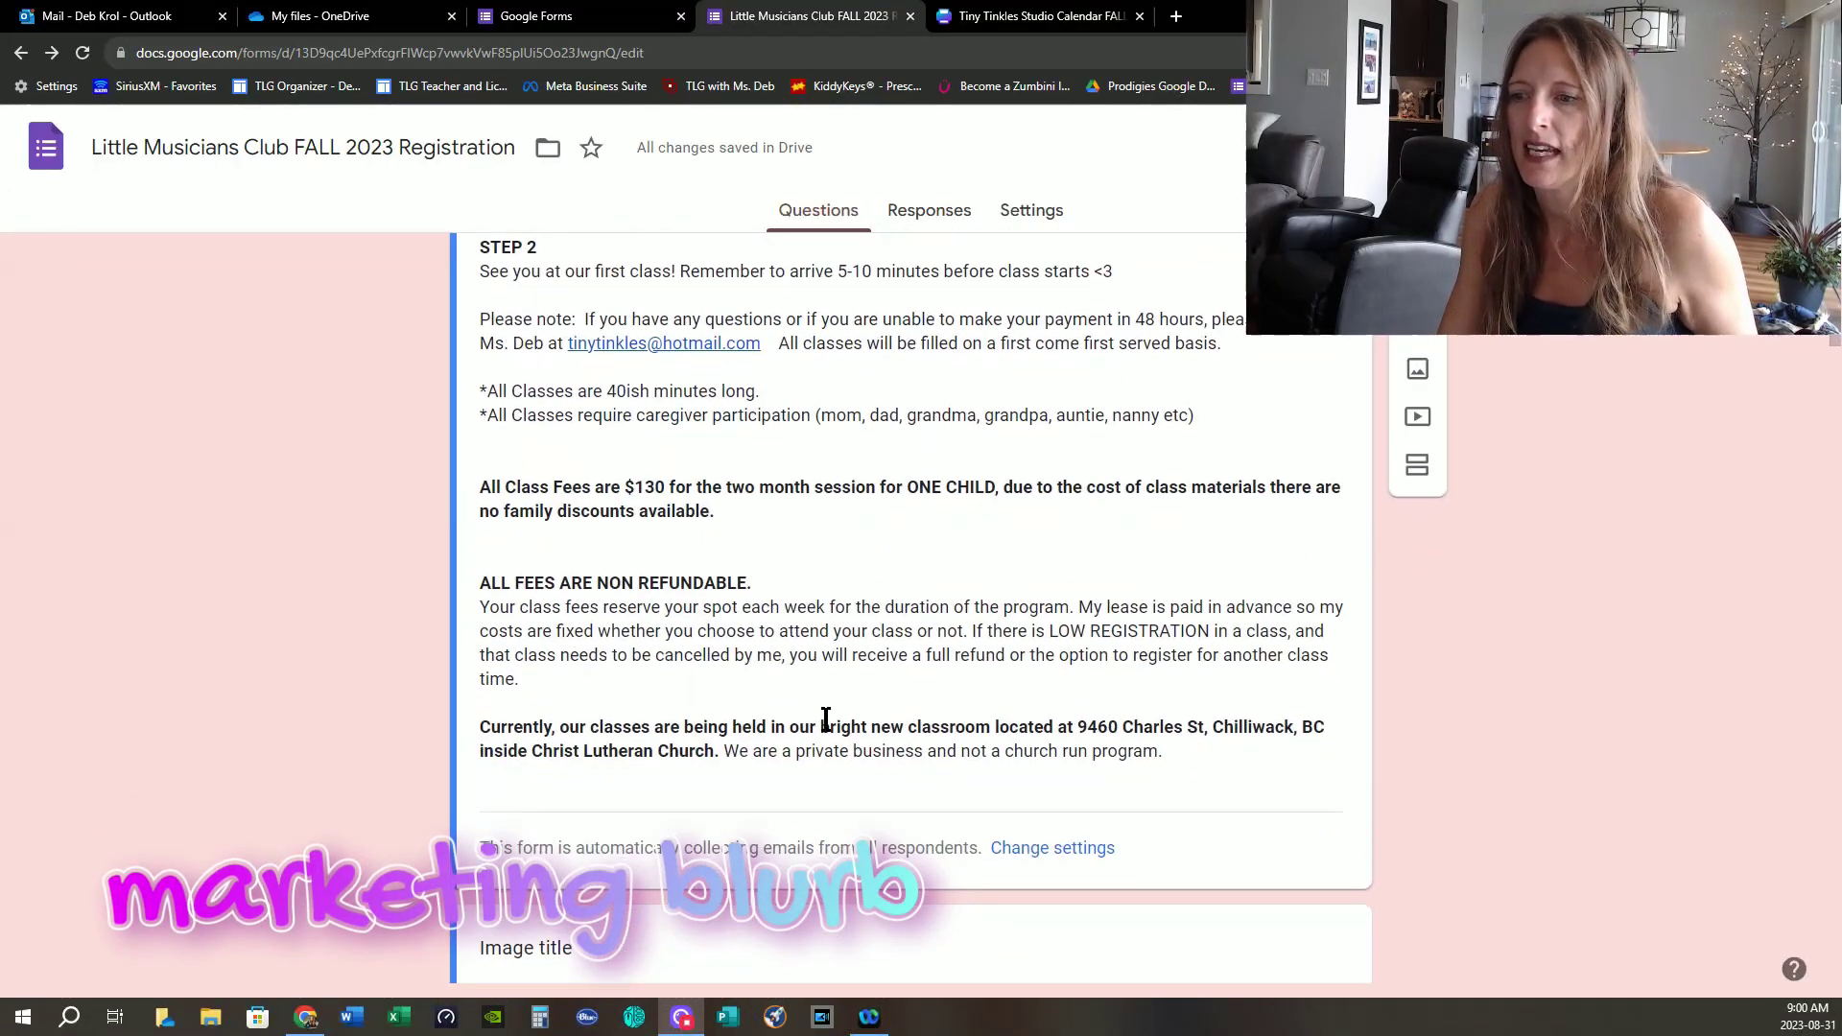
scroll(826, 720, down, 6)
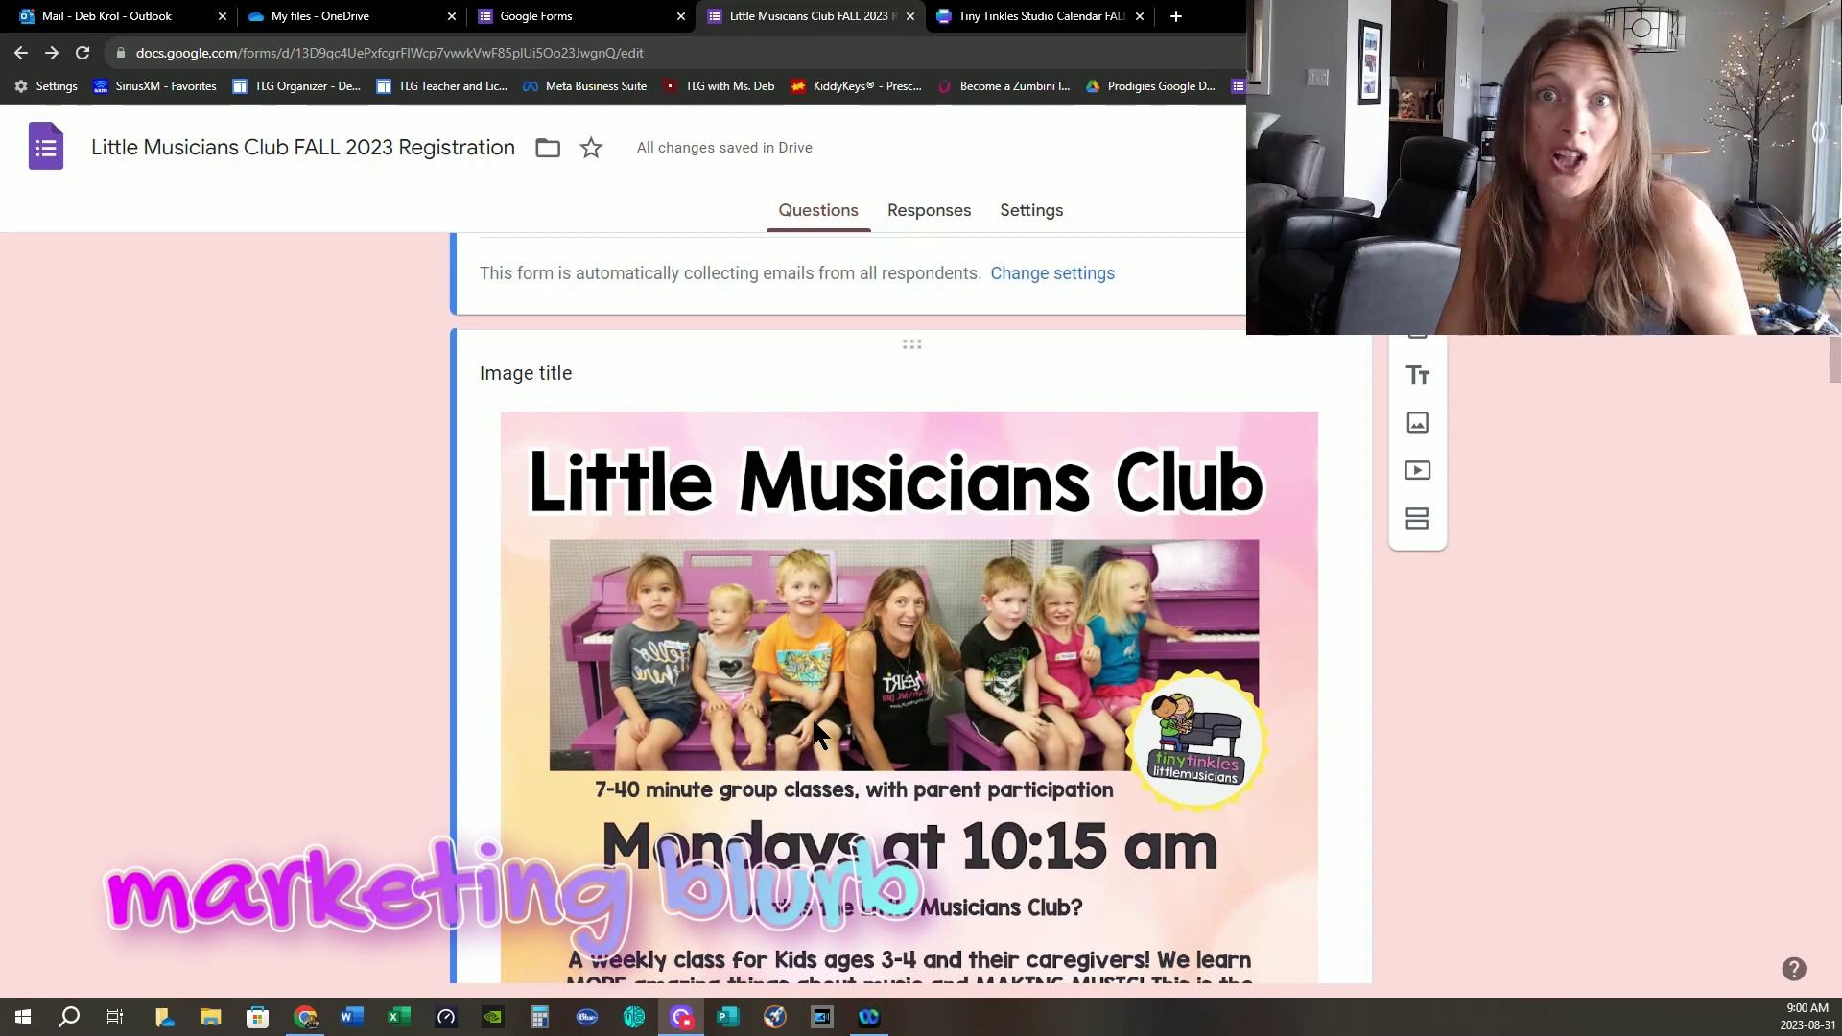
scroll(814, 726, down, 2)
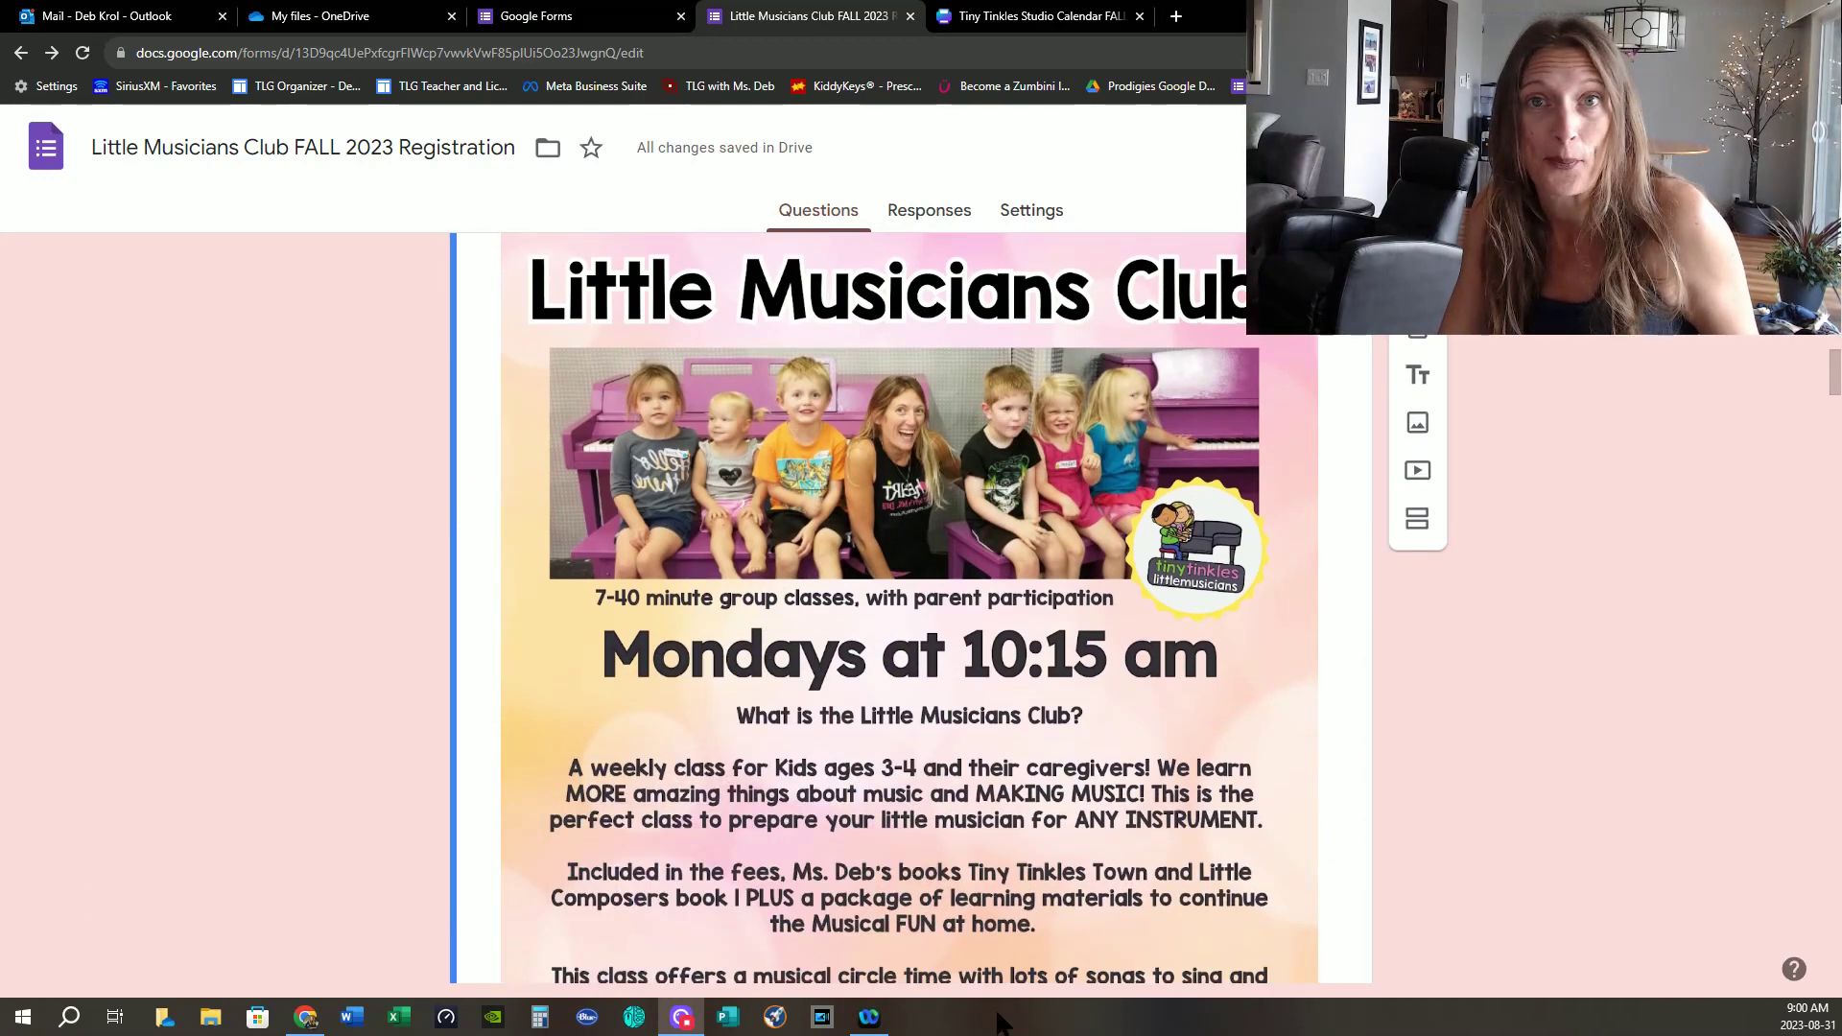
scroll(1113, 705, down, 5)
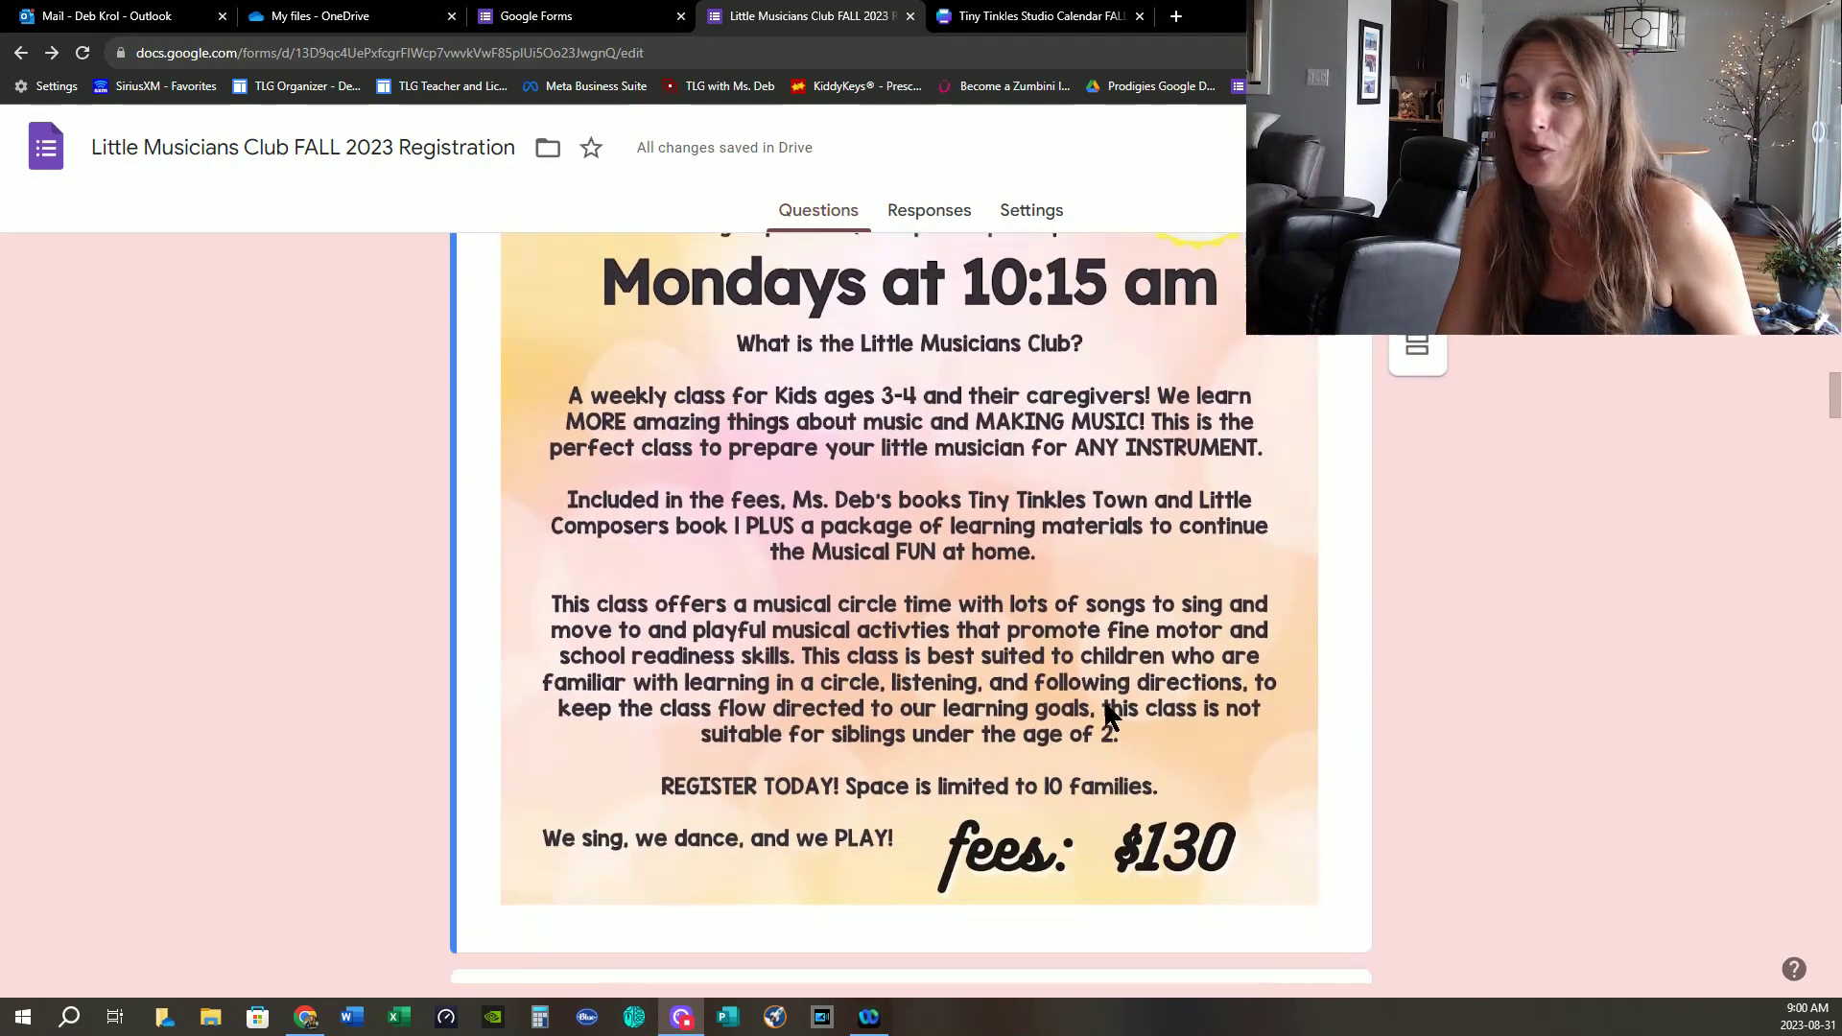
scroll(1104, 699, up, 3)
scroll(1104, 698, up, 2)
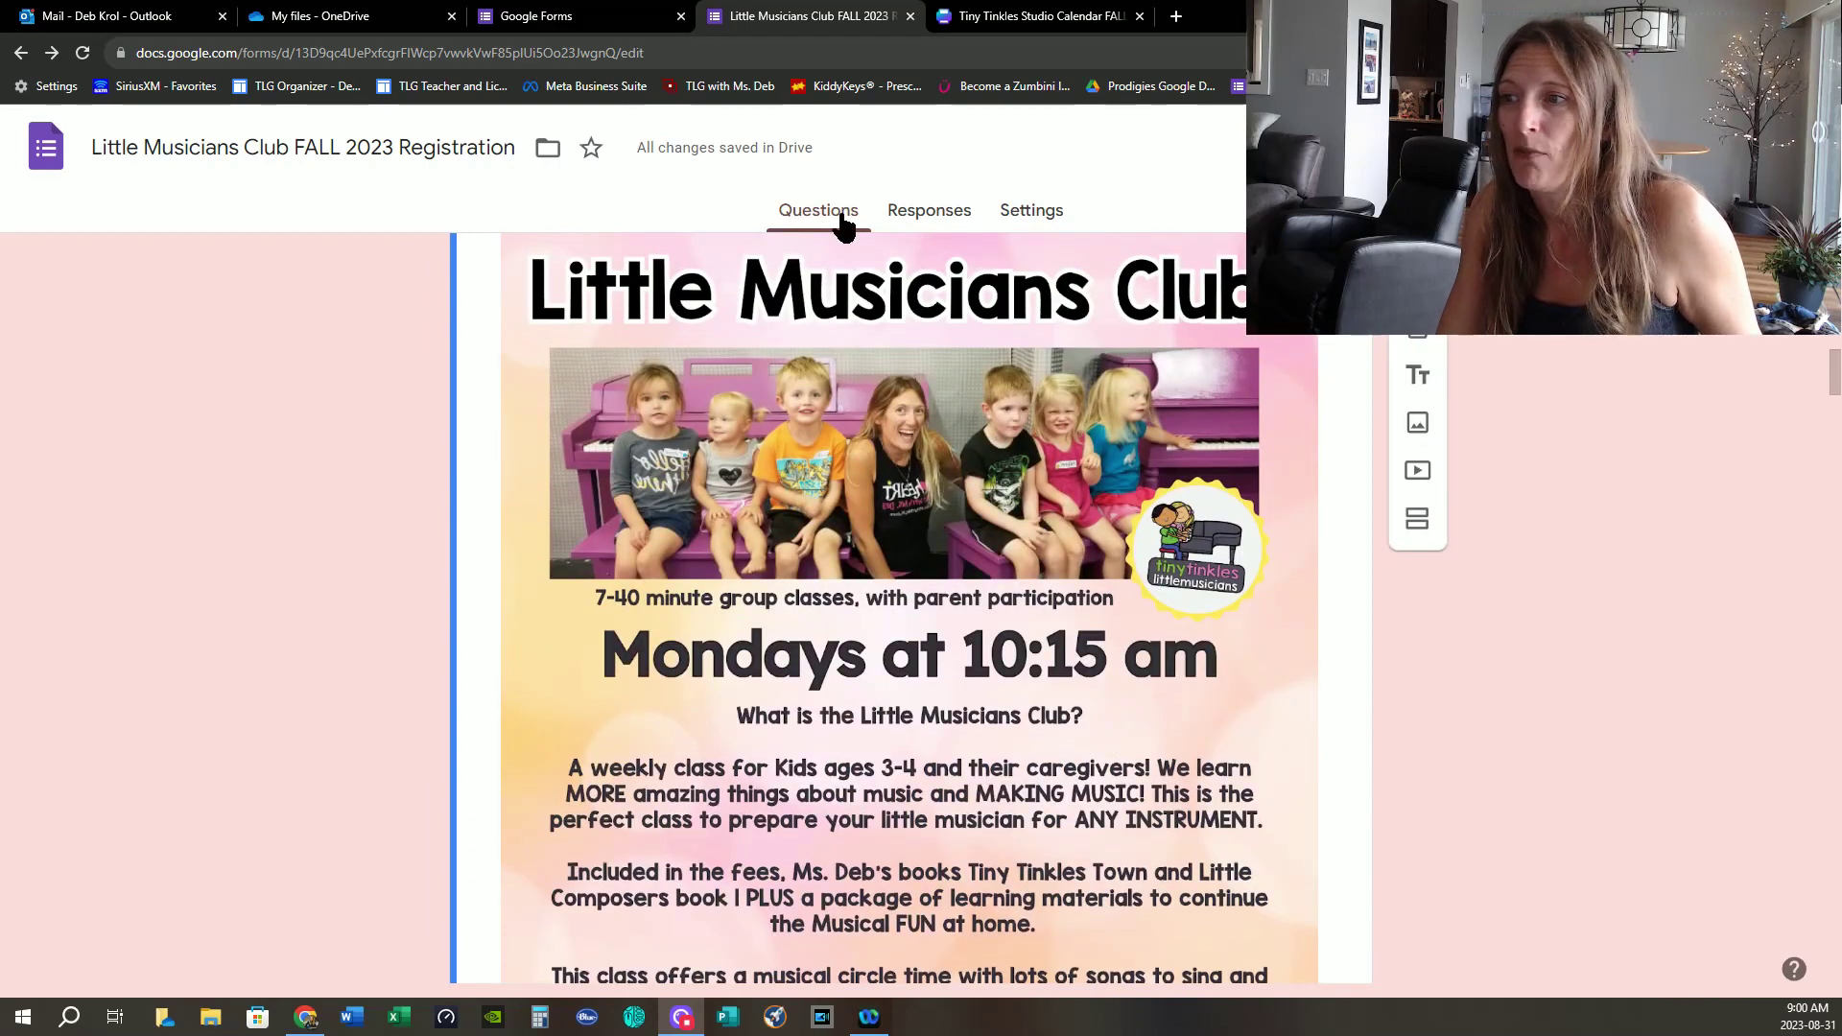
scroll(923, 556, down, 1)
scroll(876, 588, down, 3)
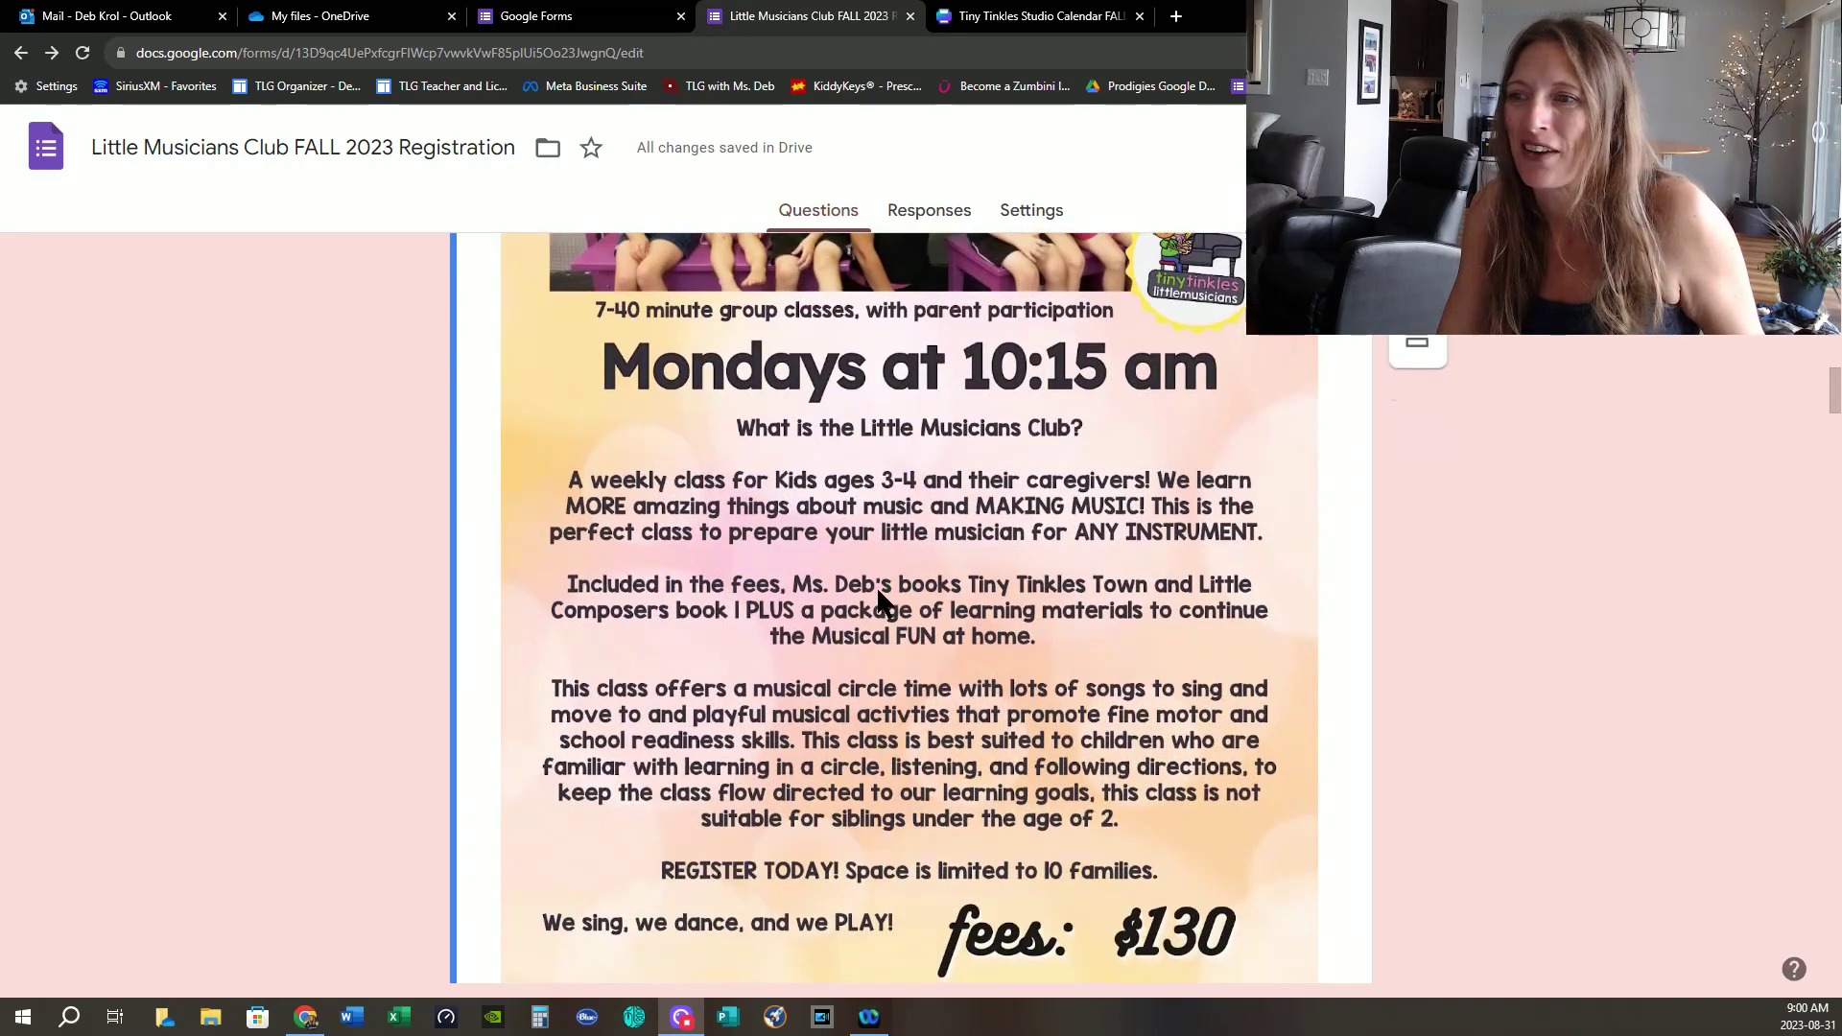
scroll(822, 661, down, 9)
scroll(1019, 710, up, 5)
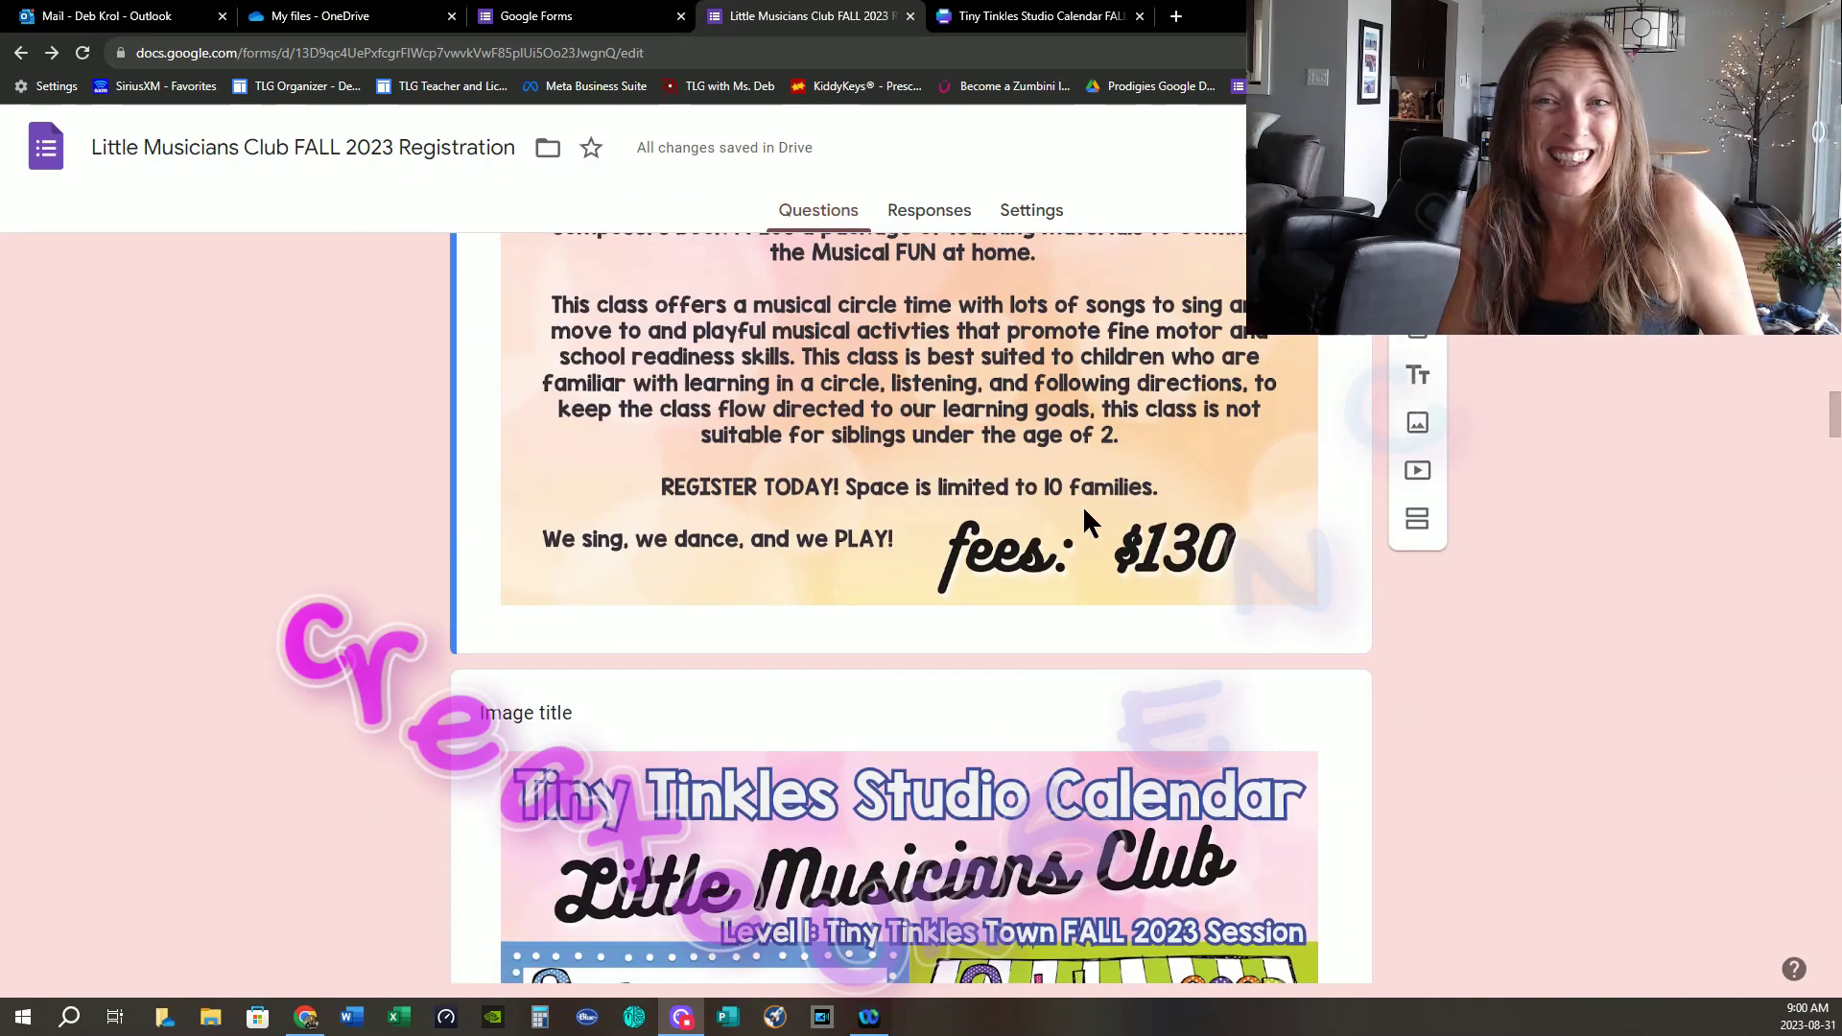
scroll(1065, 519, down, 4)
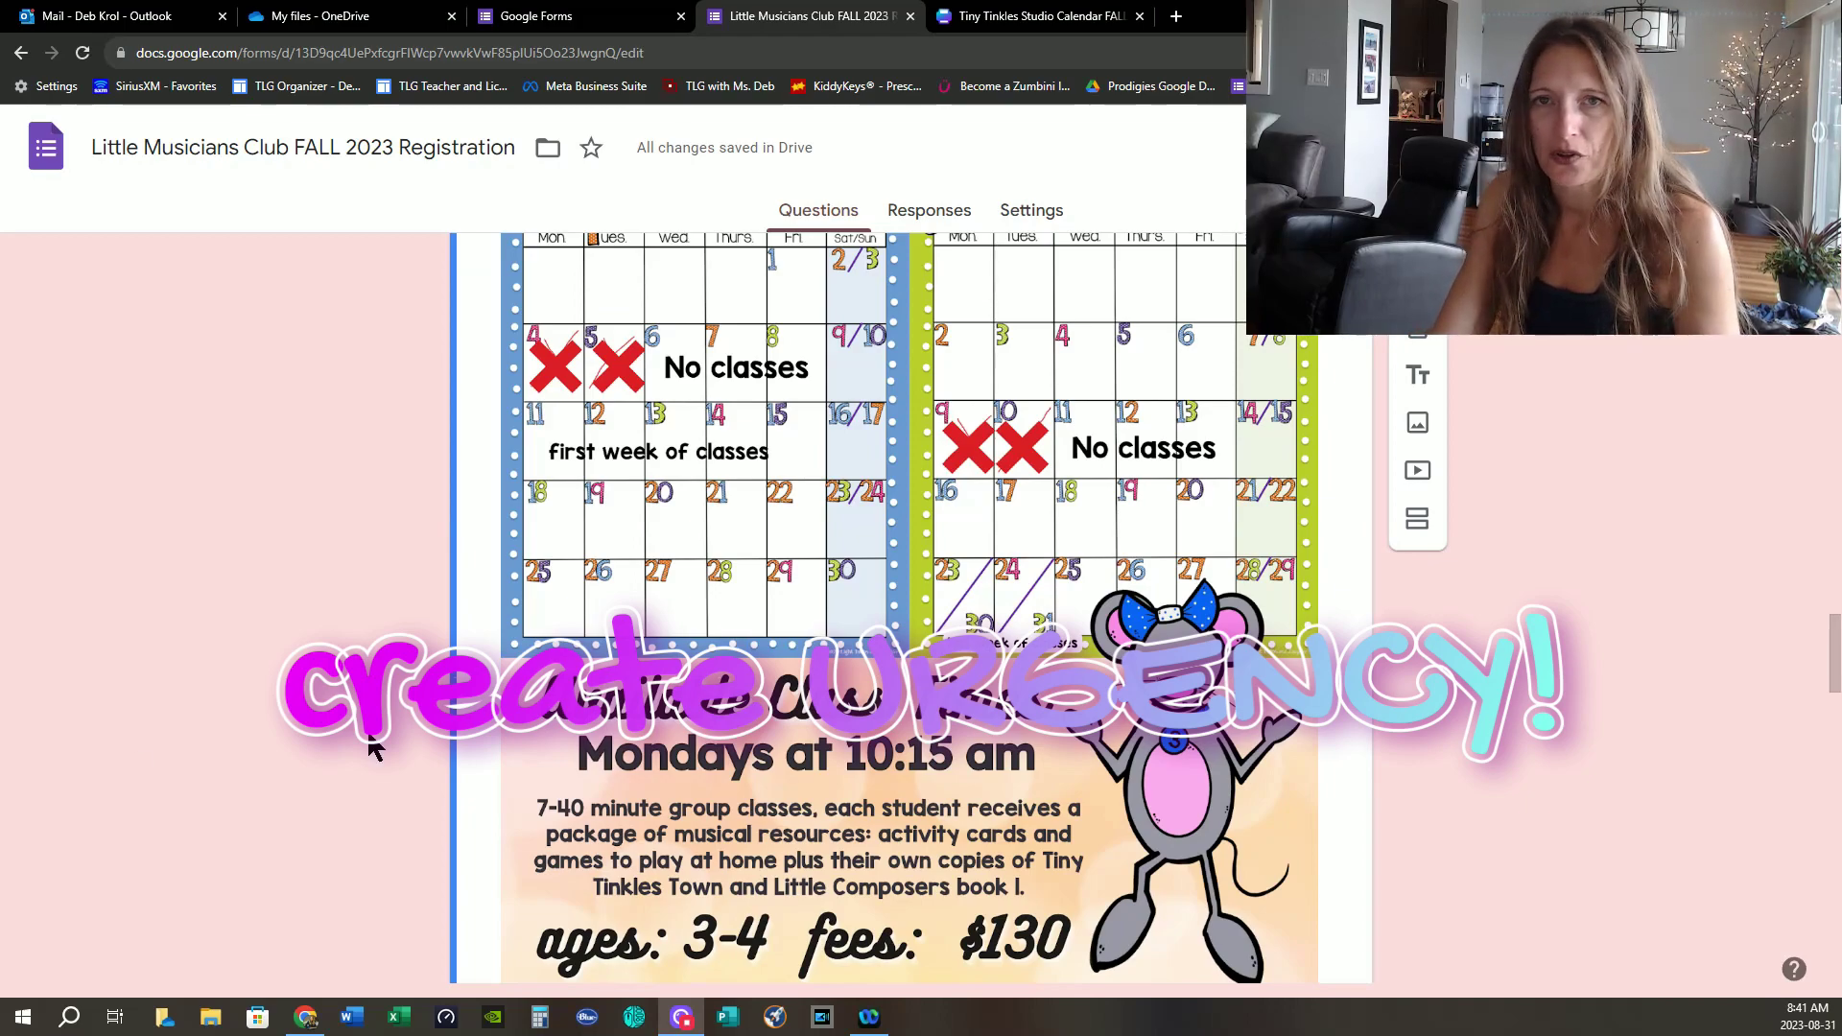
scroll(1134, 779, up, 4)
- Insert image file 4 from the 2023 2024 TT Registration Forms folder directly below the studio calendar image
scroll(1134, 779, down, 10)
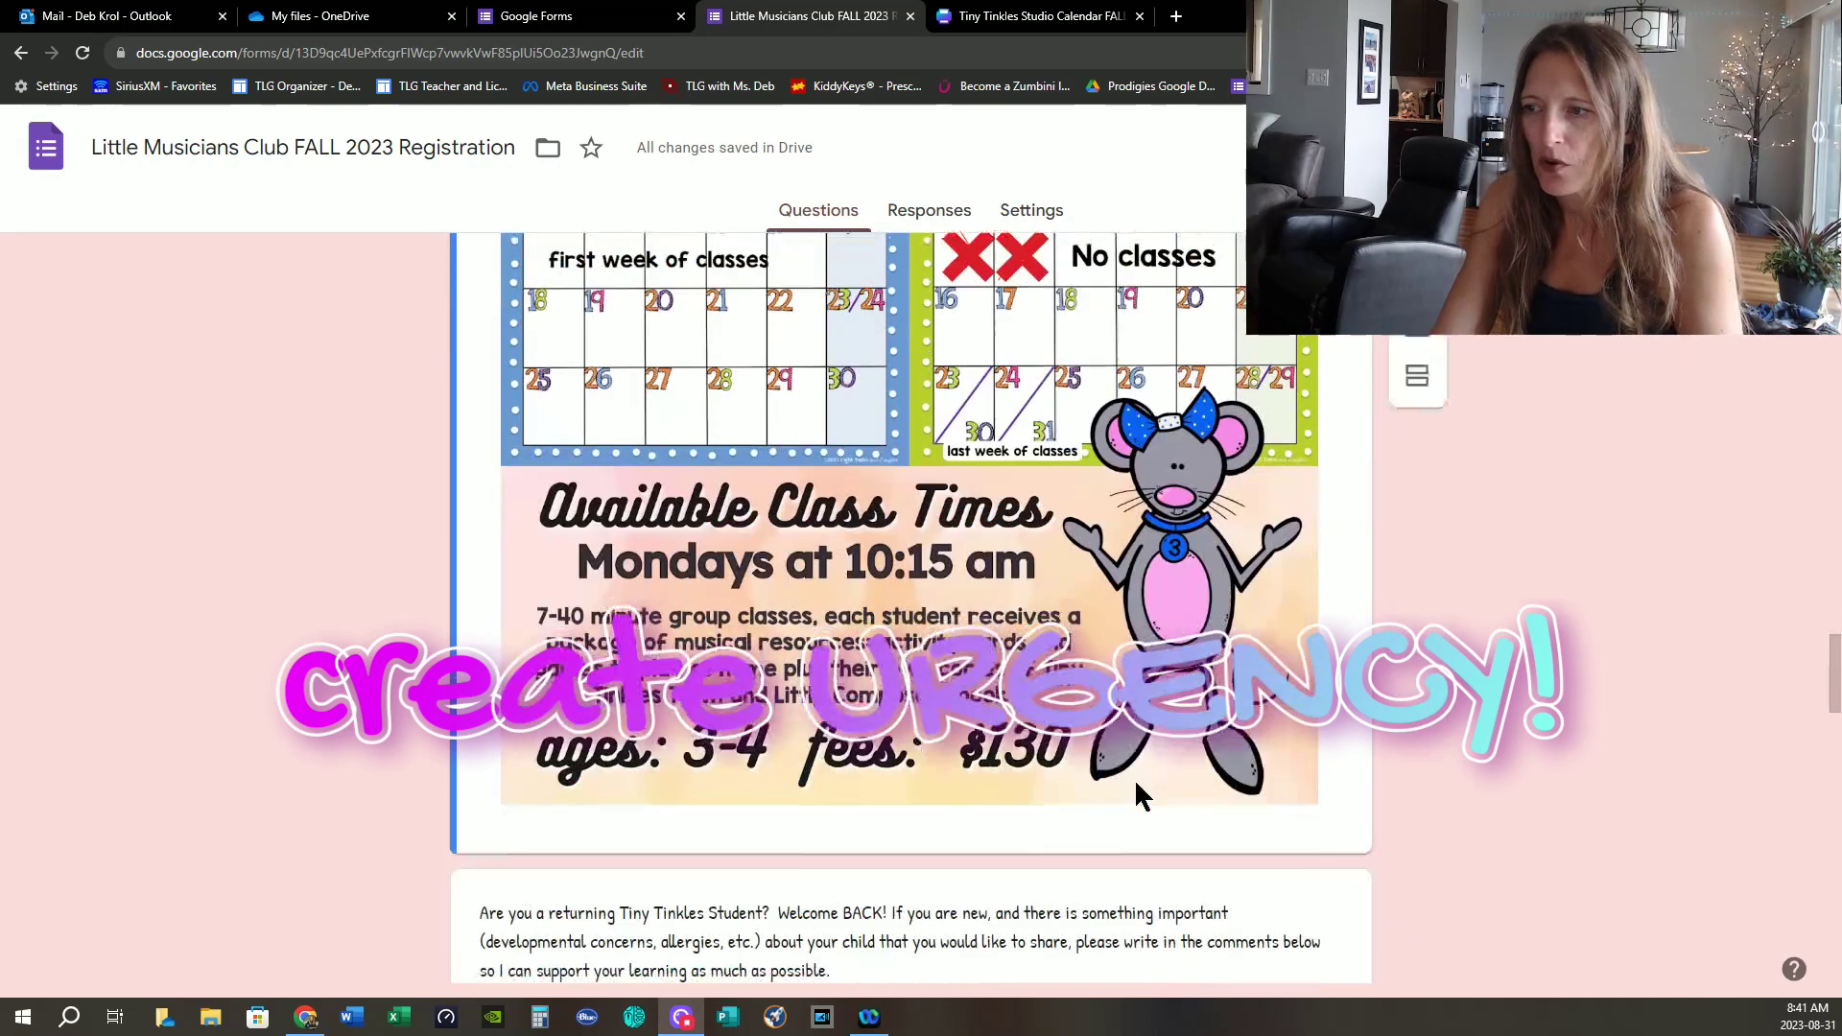
click(1417, 423)
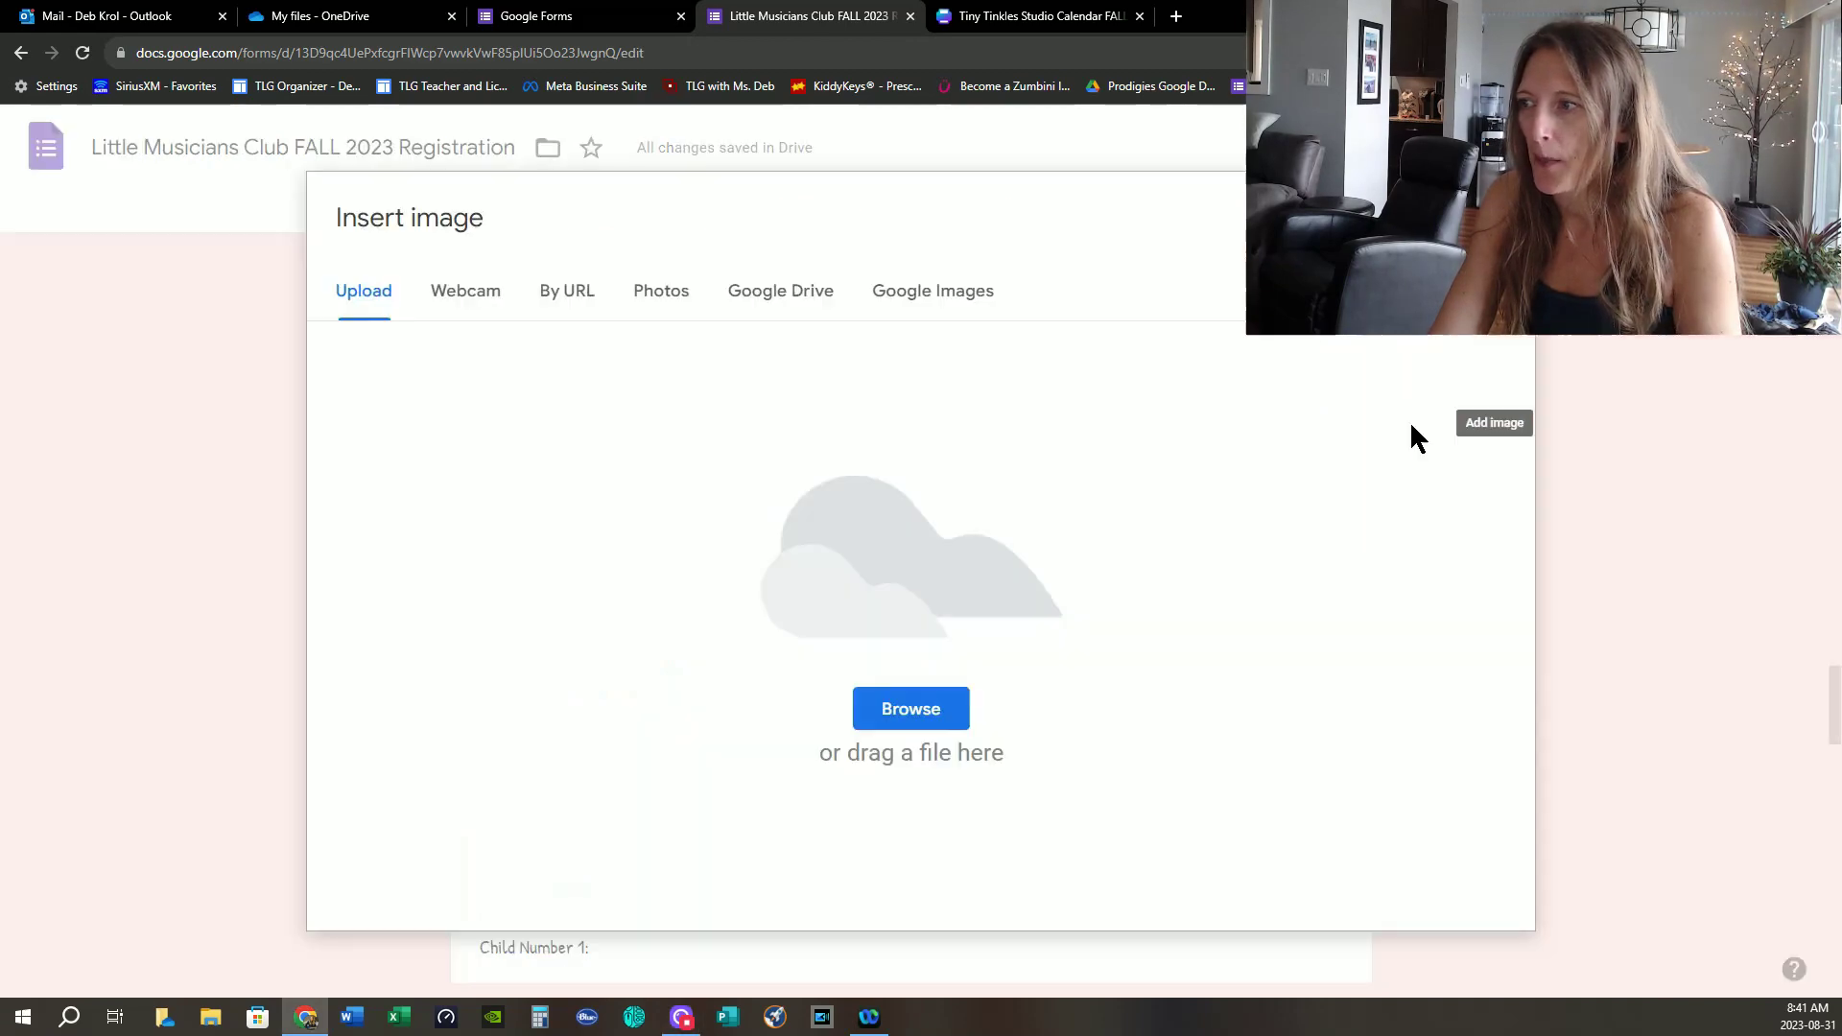
click(908, 712)
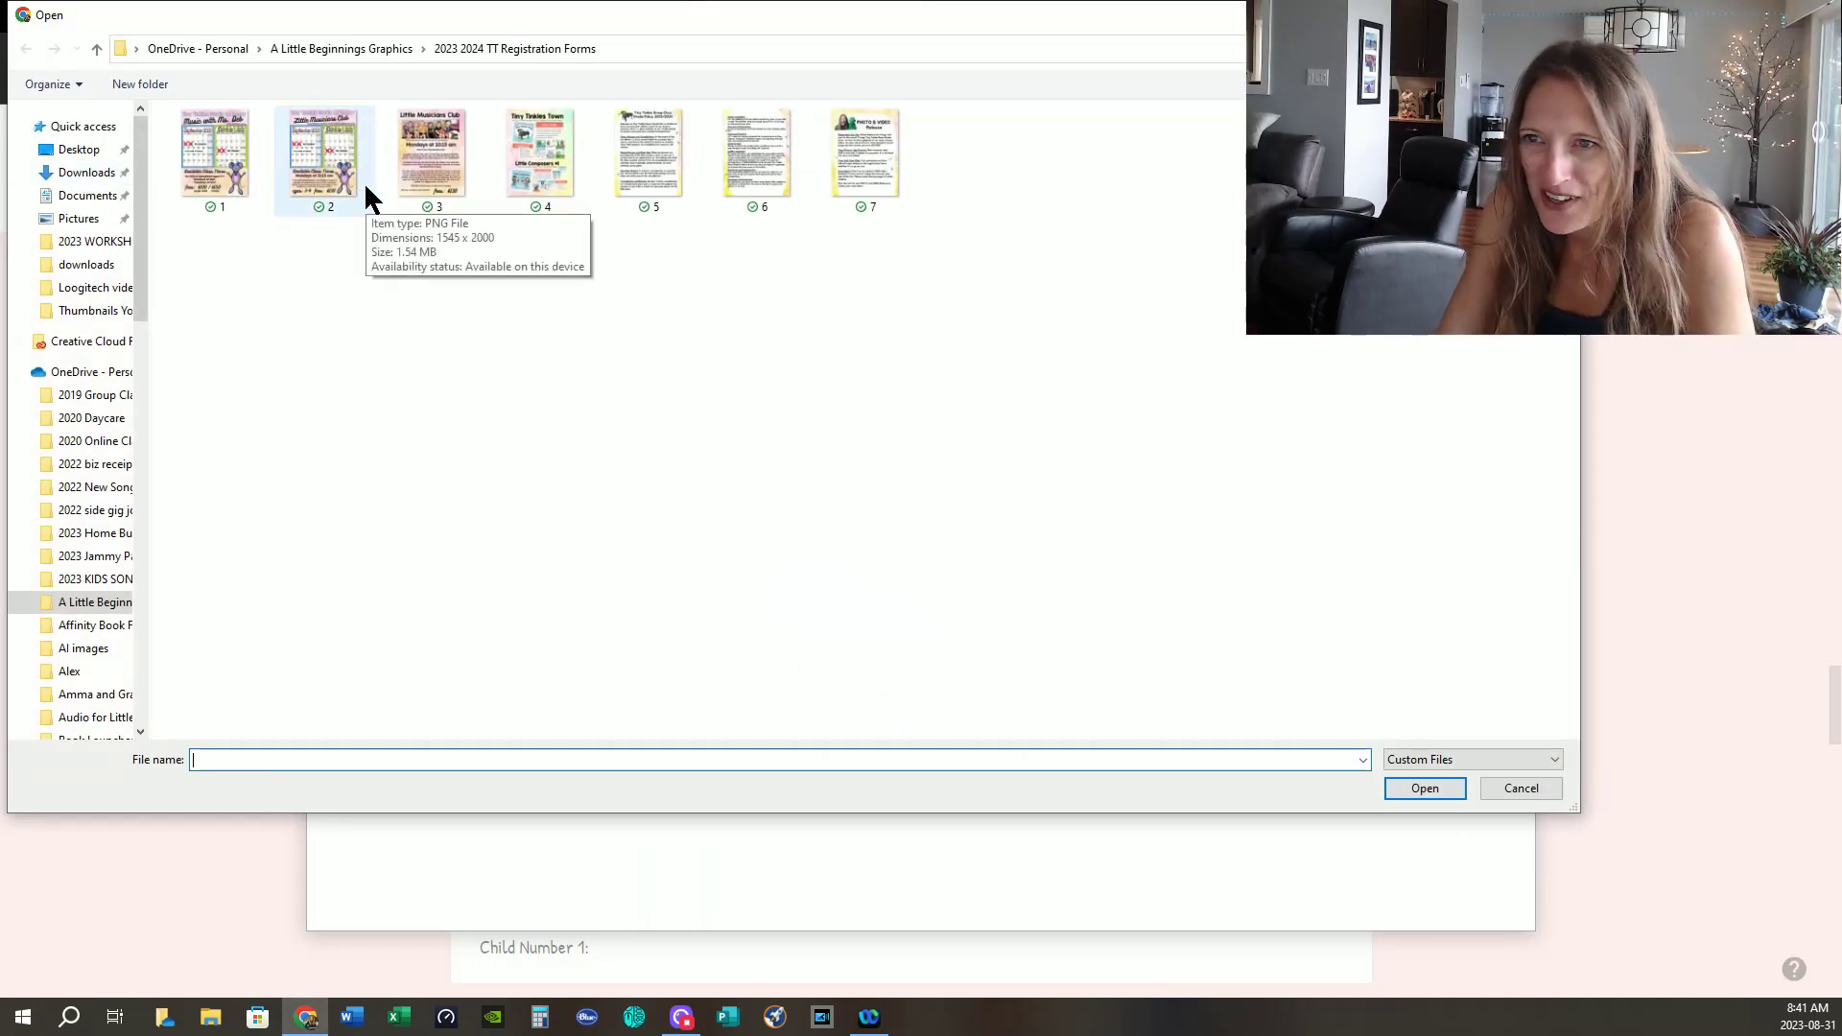
click(553, 163)
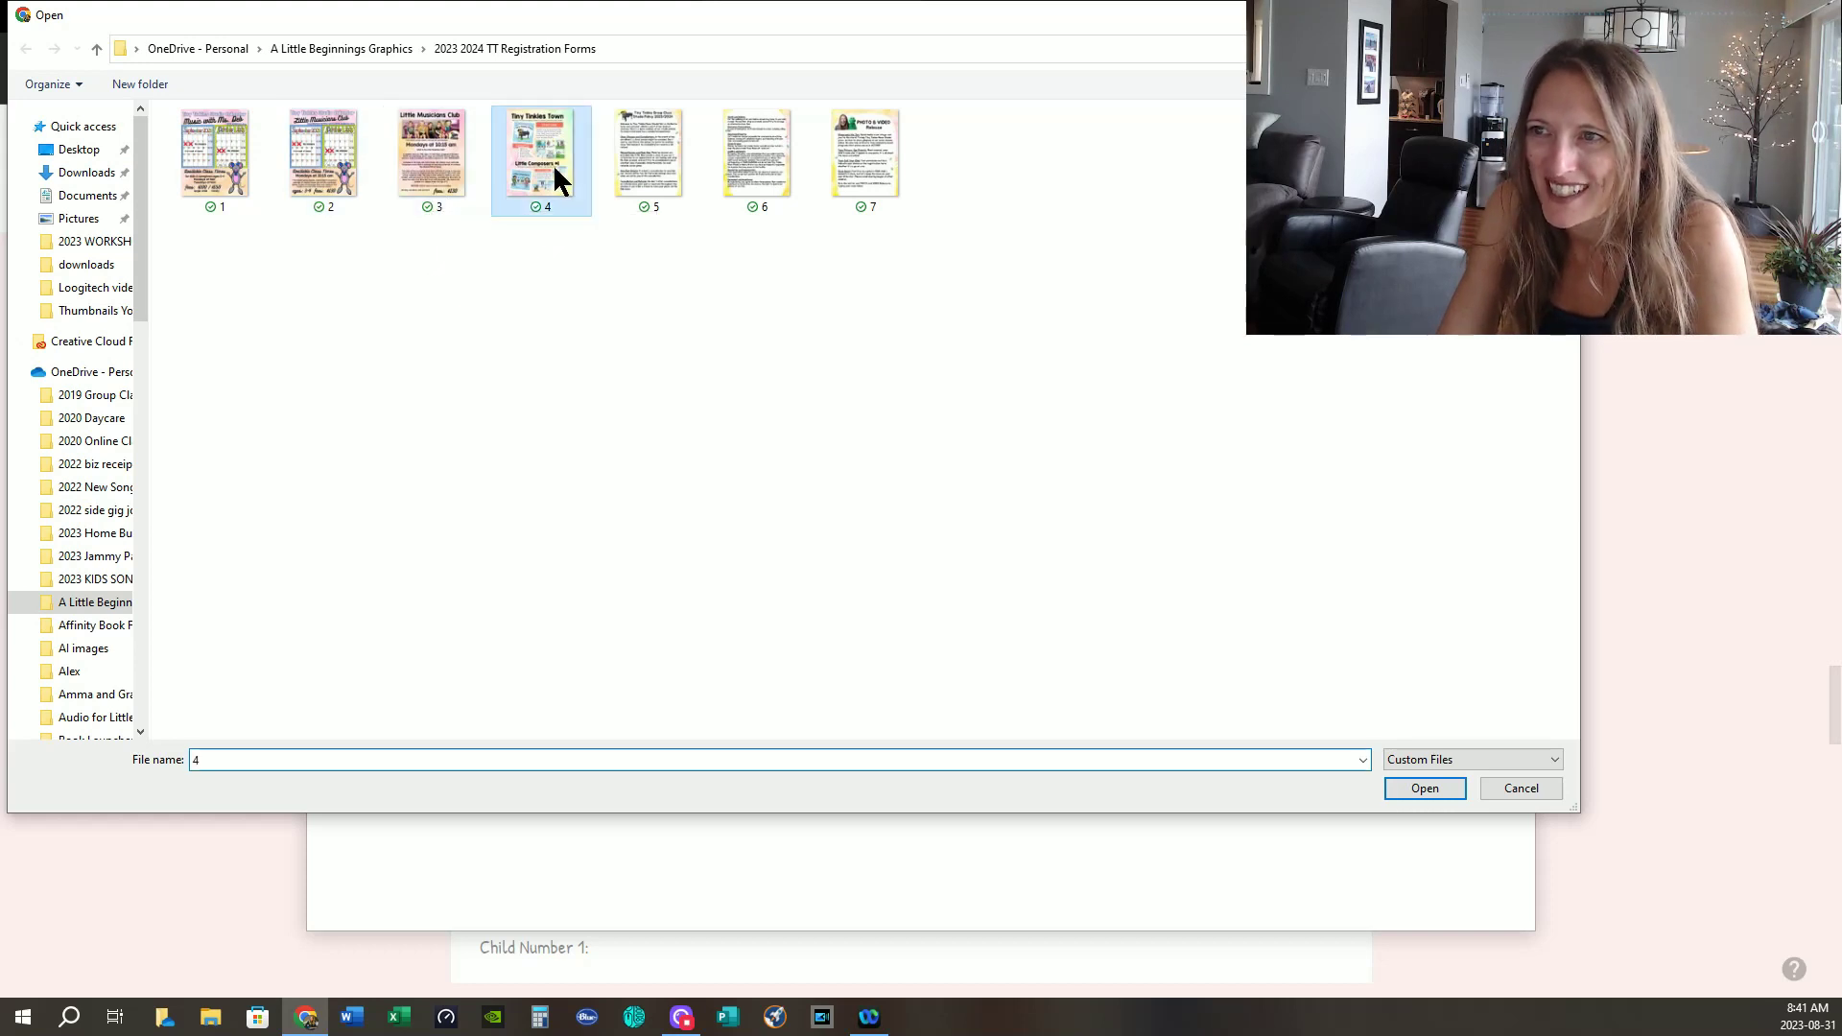
click(1422, 788)
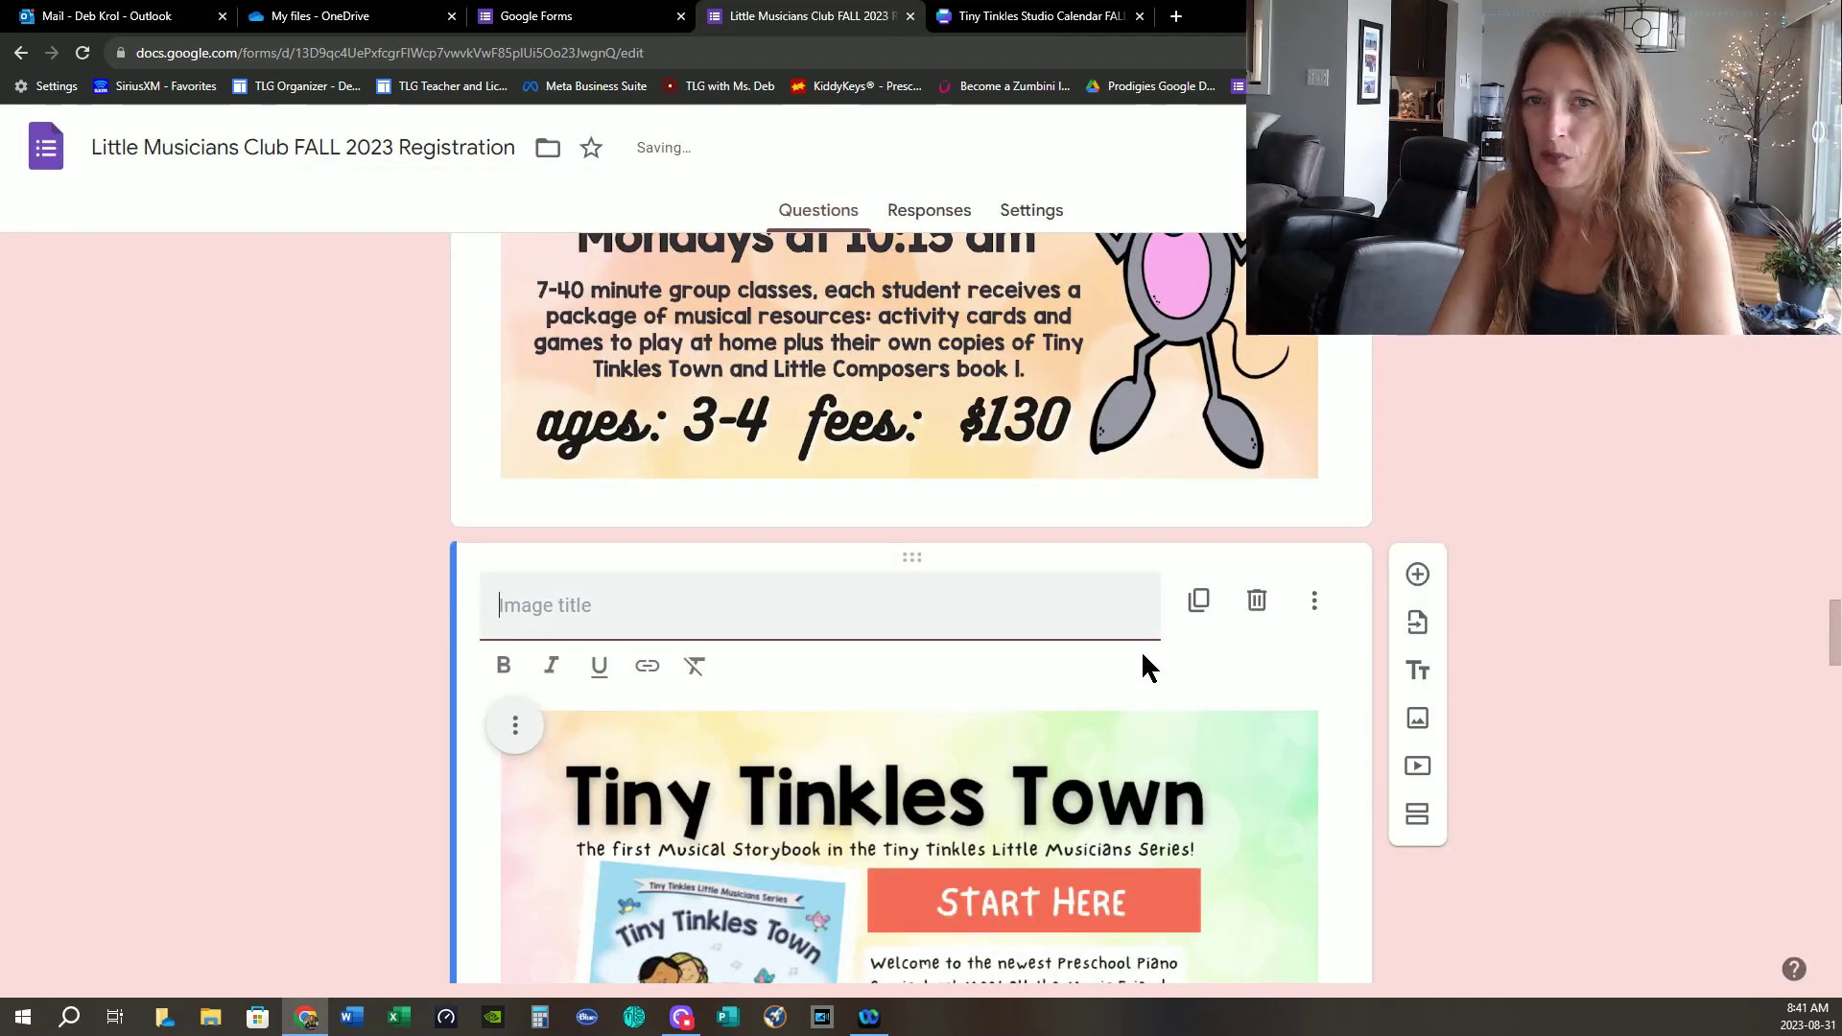
- Examine the inserted Tiny Tinkles Town and Little Composers #1 image and its place below the calendar
scroll(1123, 695, down, 2)
scroll(1027, 686, down, 2)
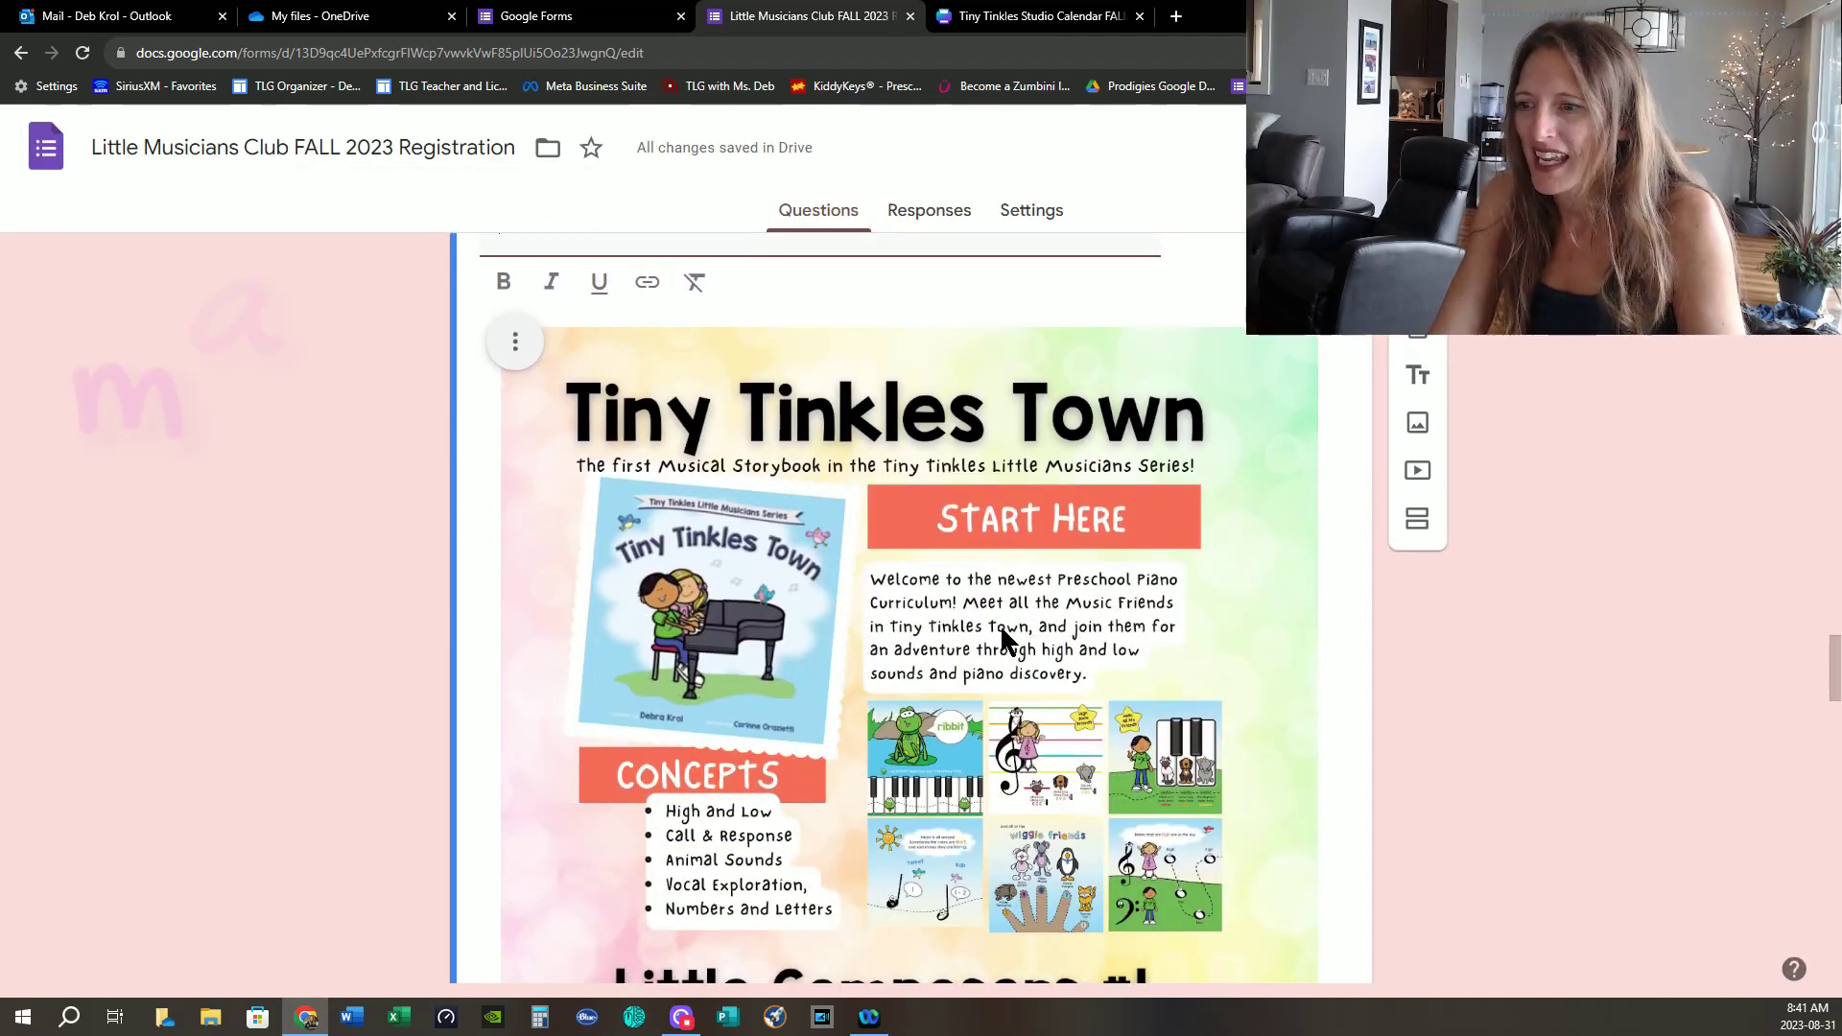
scroll(960, 626, down, 1)
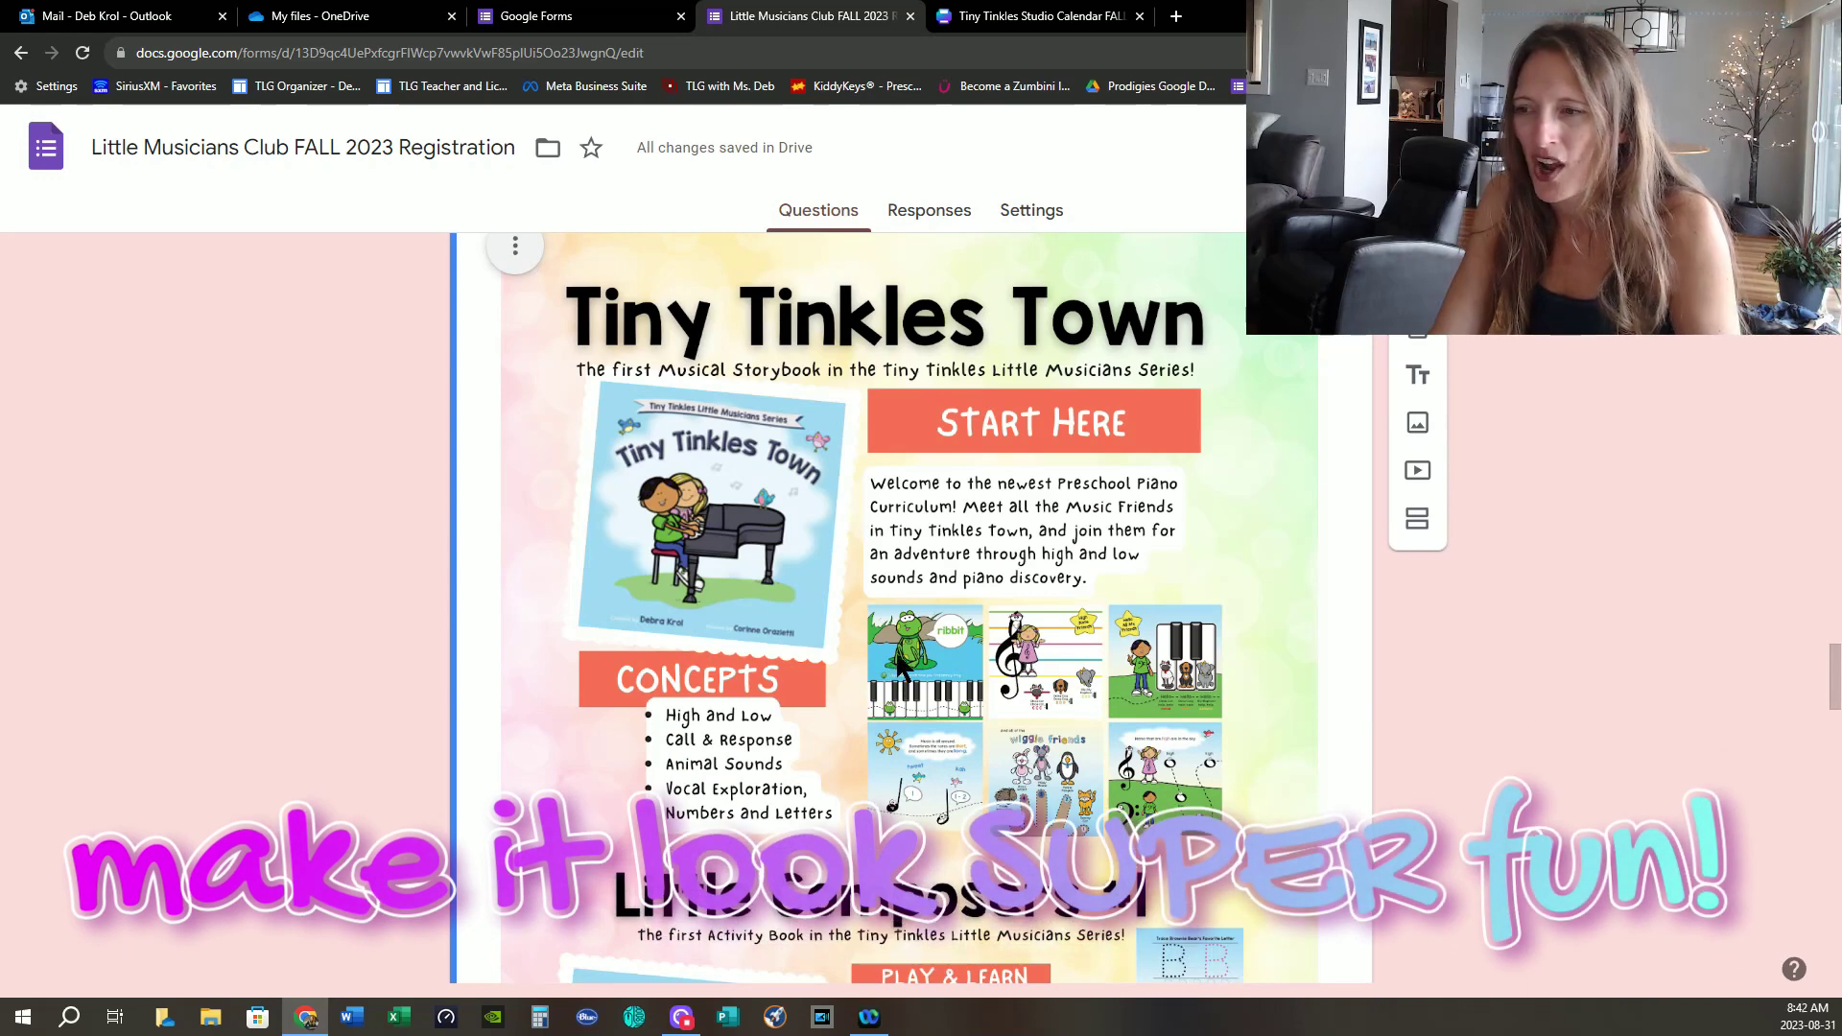
scroll(900, 664, down, 1)
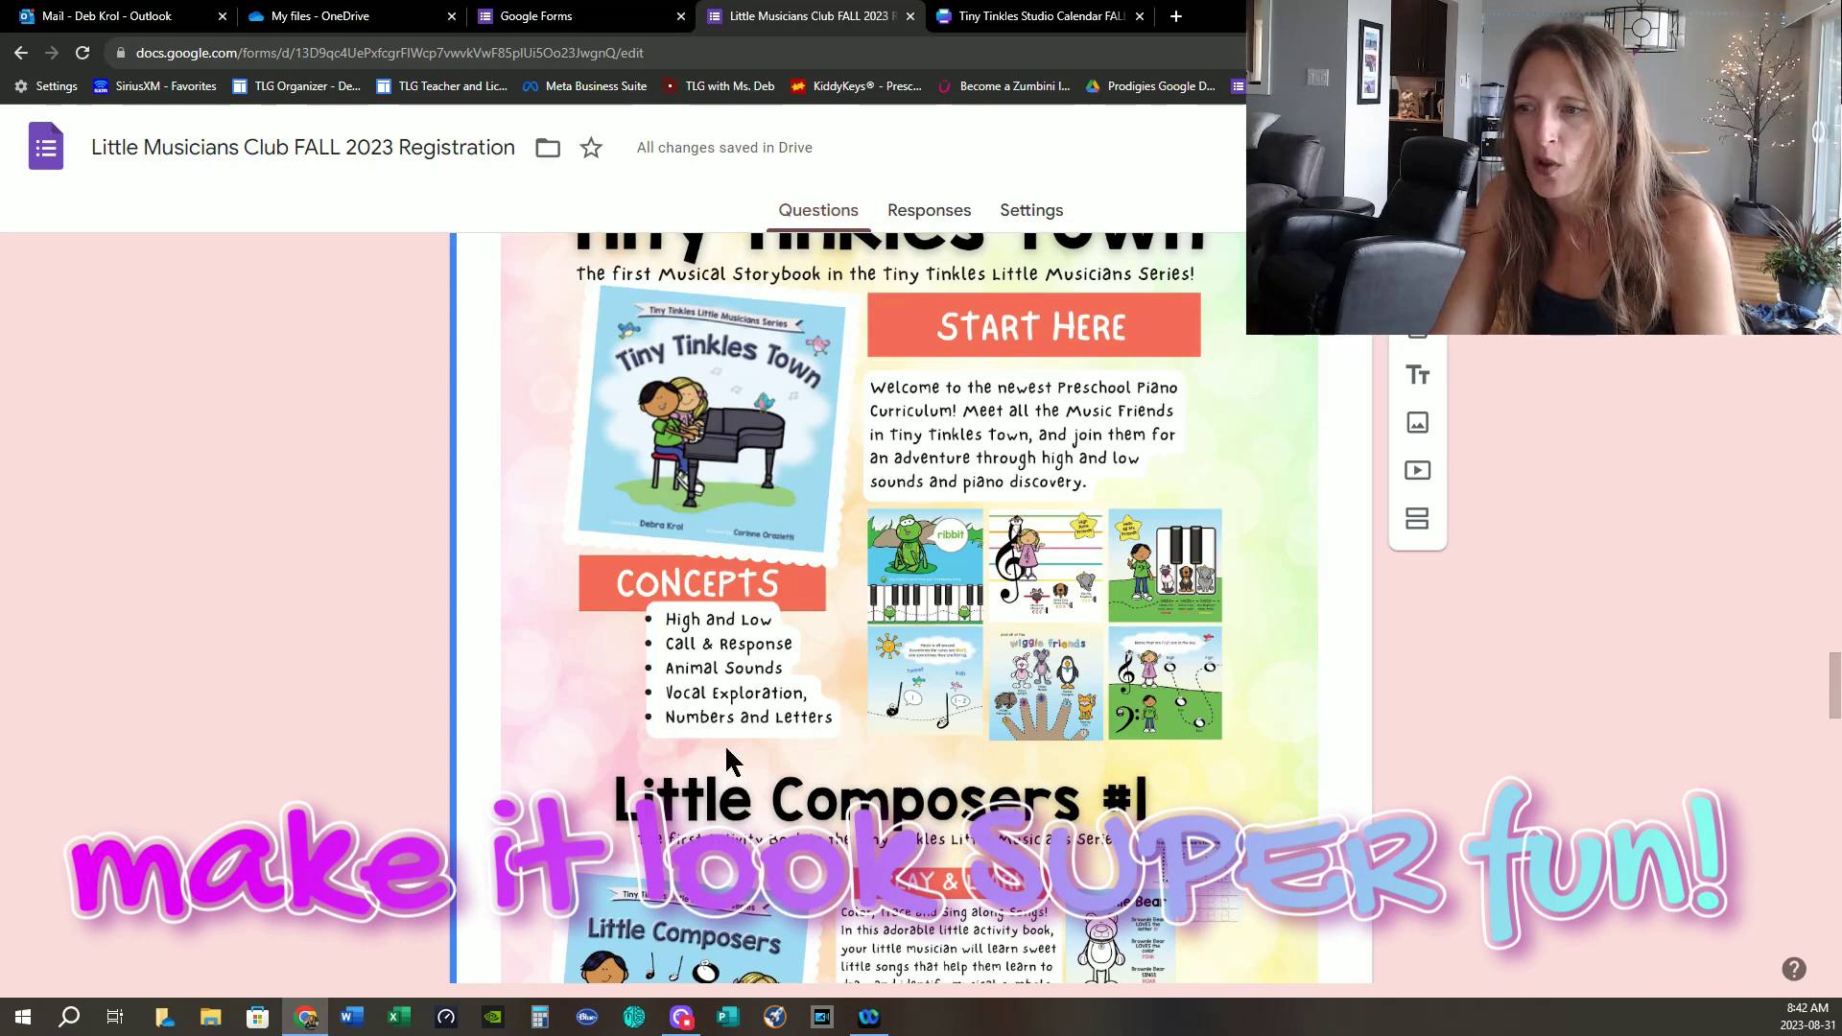
scroll(1000, 763, up, 3)
scroll(1000, 763, down, 5)
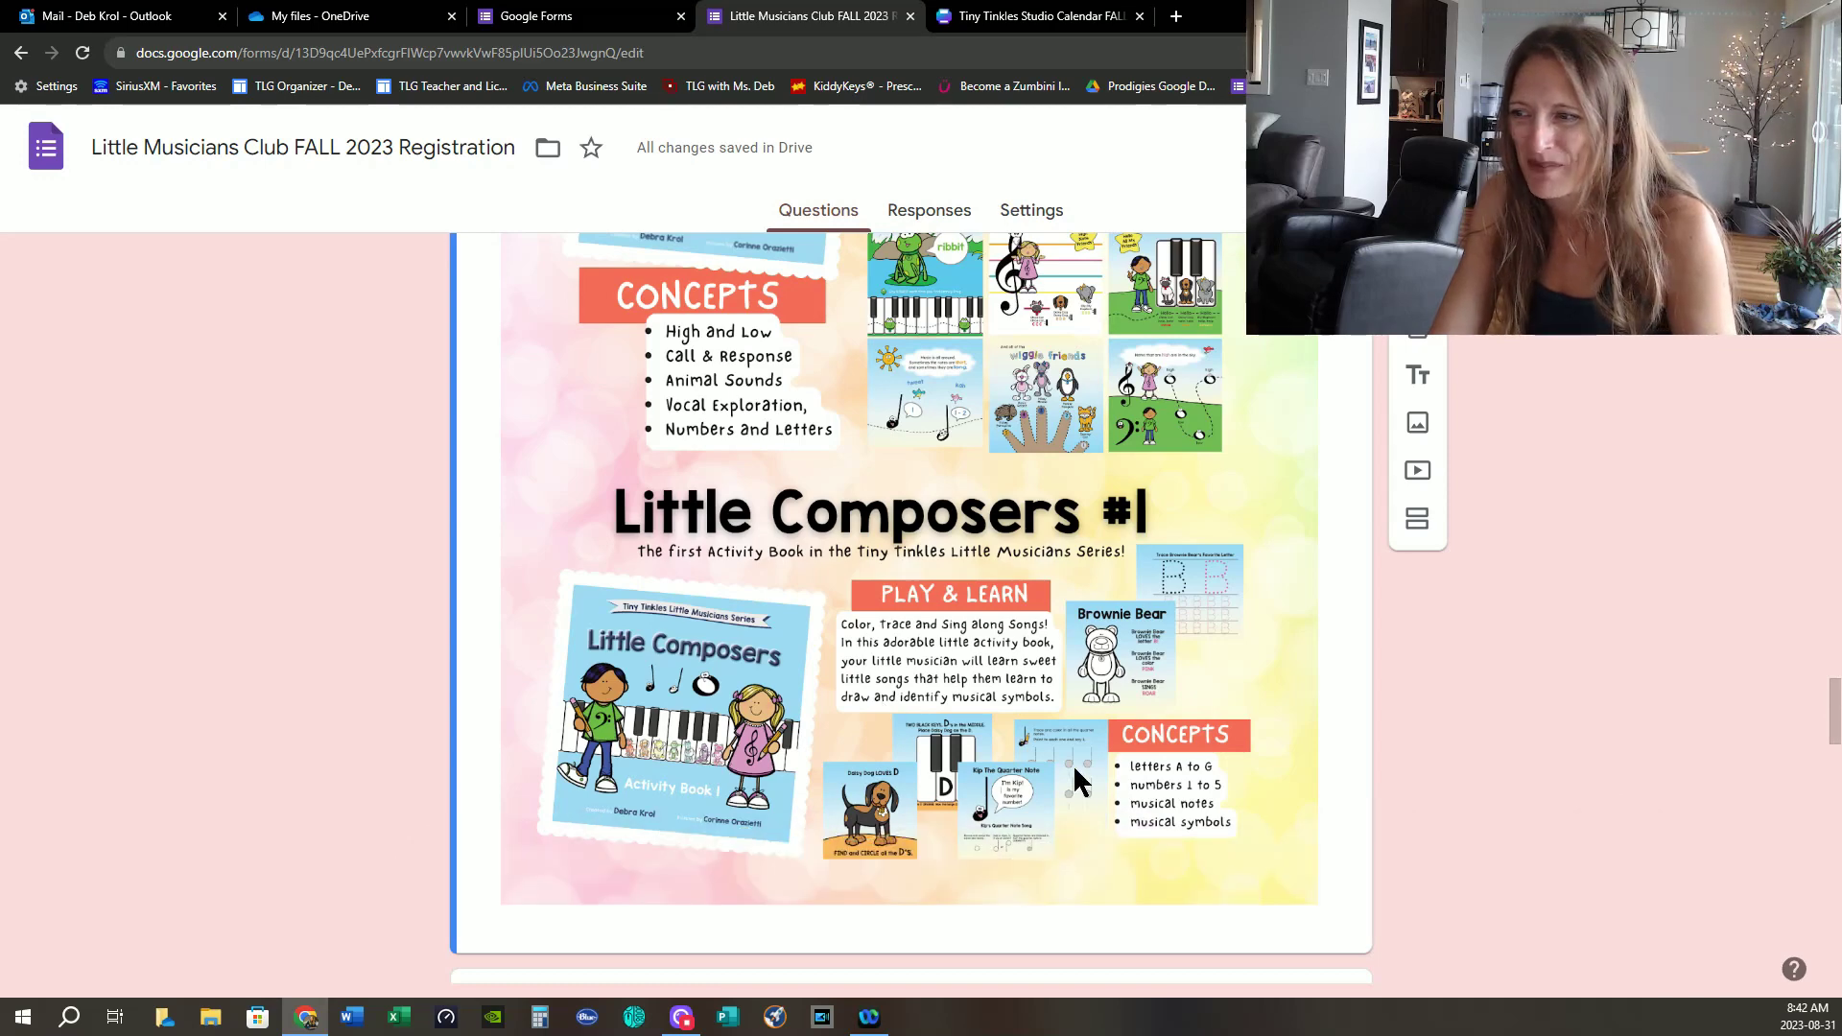
scroll(1084, 777, up, 10)
right_click(979, 593)
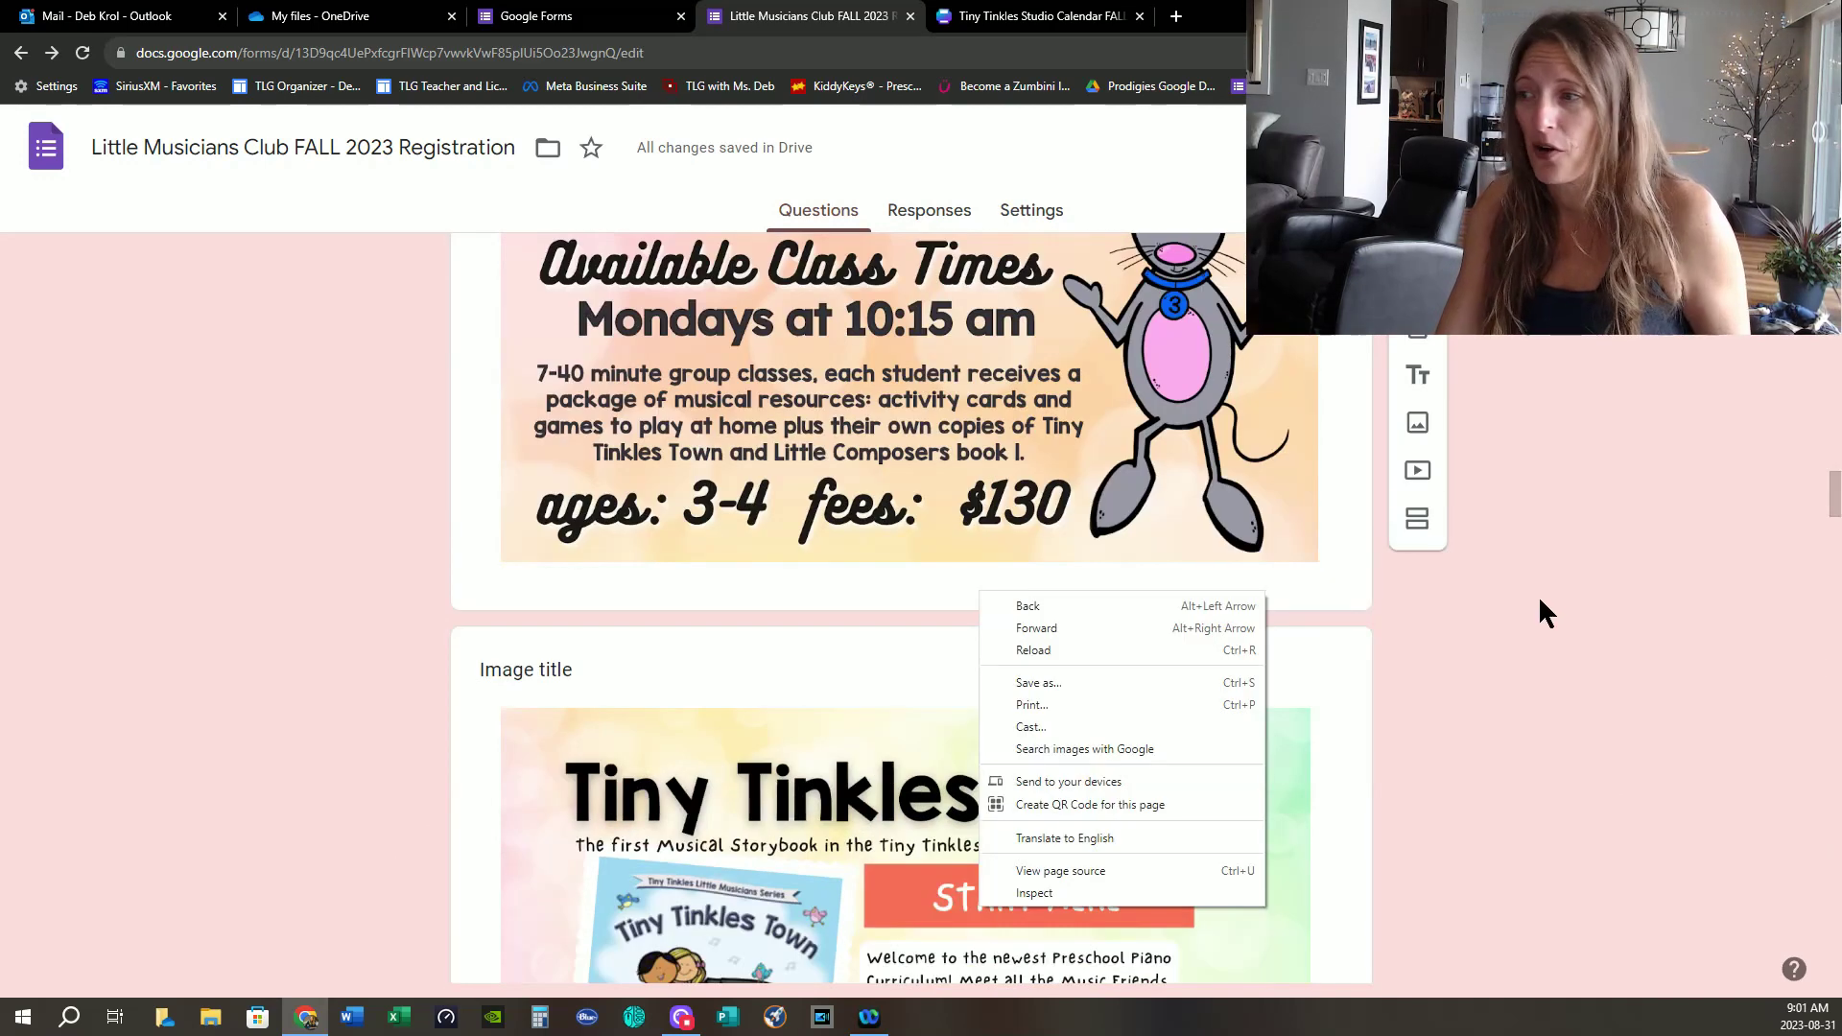
- Review the Tiny Tinkles Town and Little Composers #1 promotional image from its heading through the activity book's concepts
click(1401, 635)
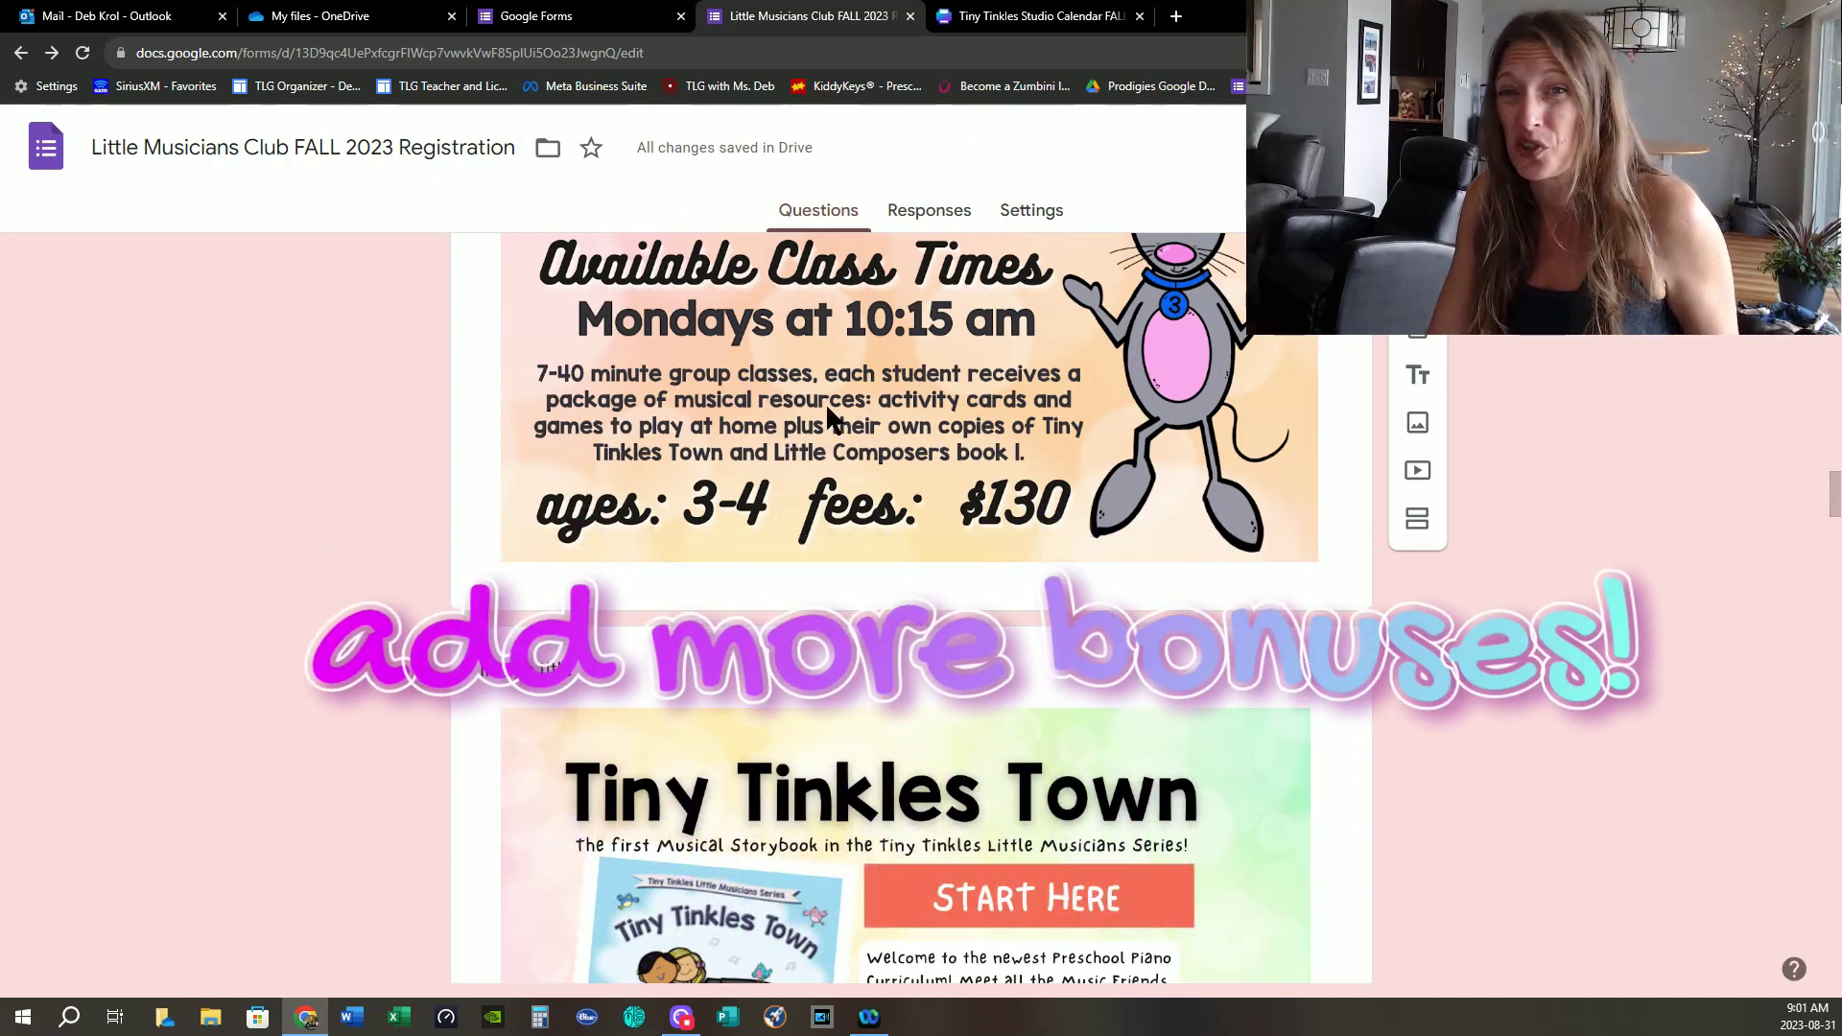
scroll(828, 411, down, 10)
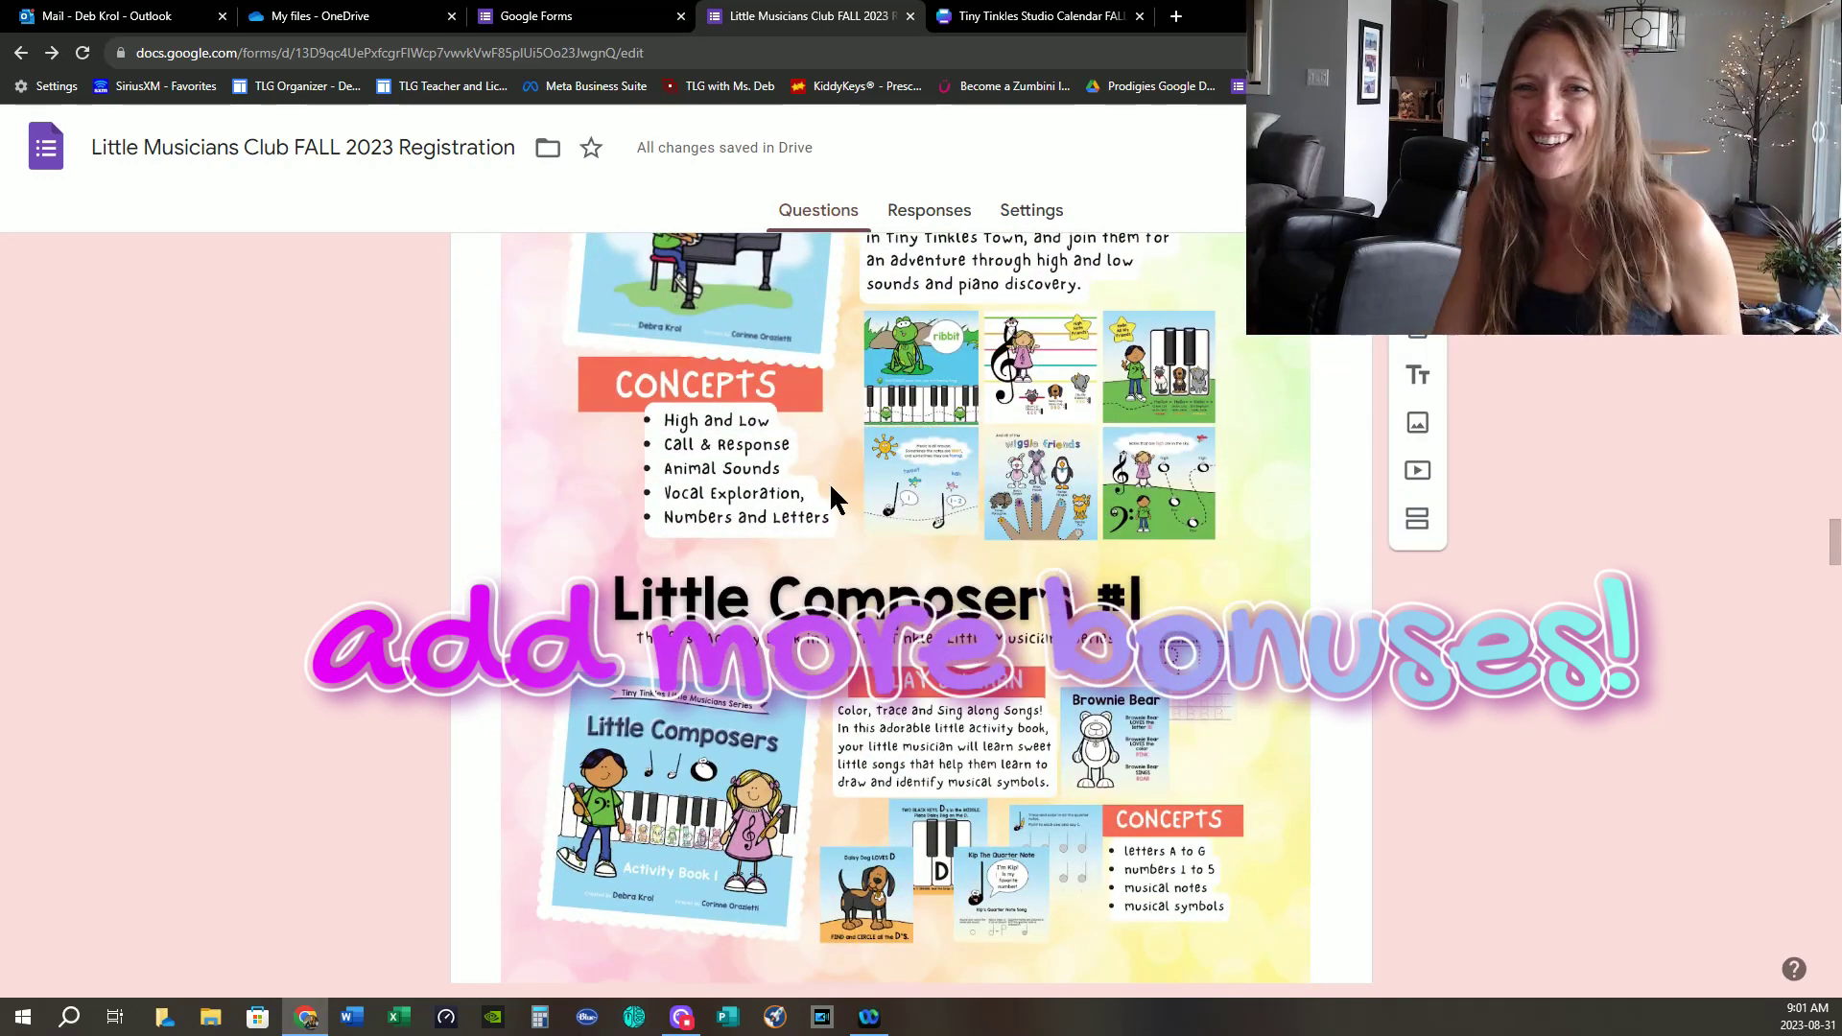
scroll(827, 473, down, 7)
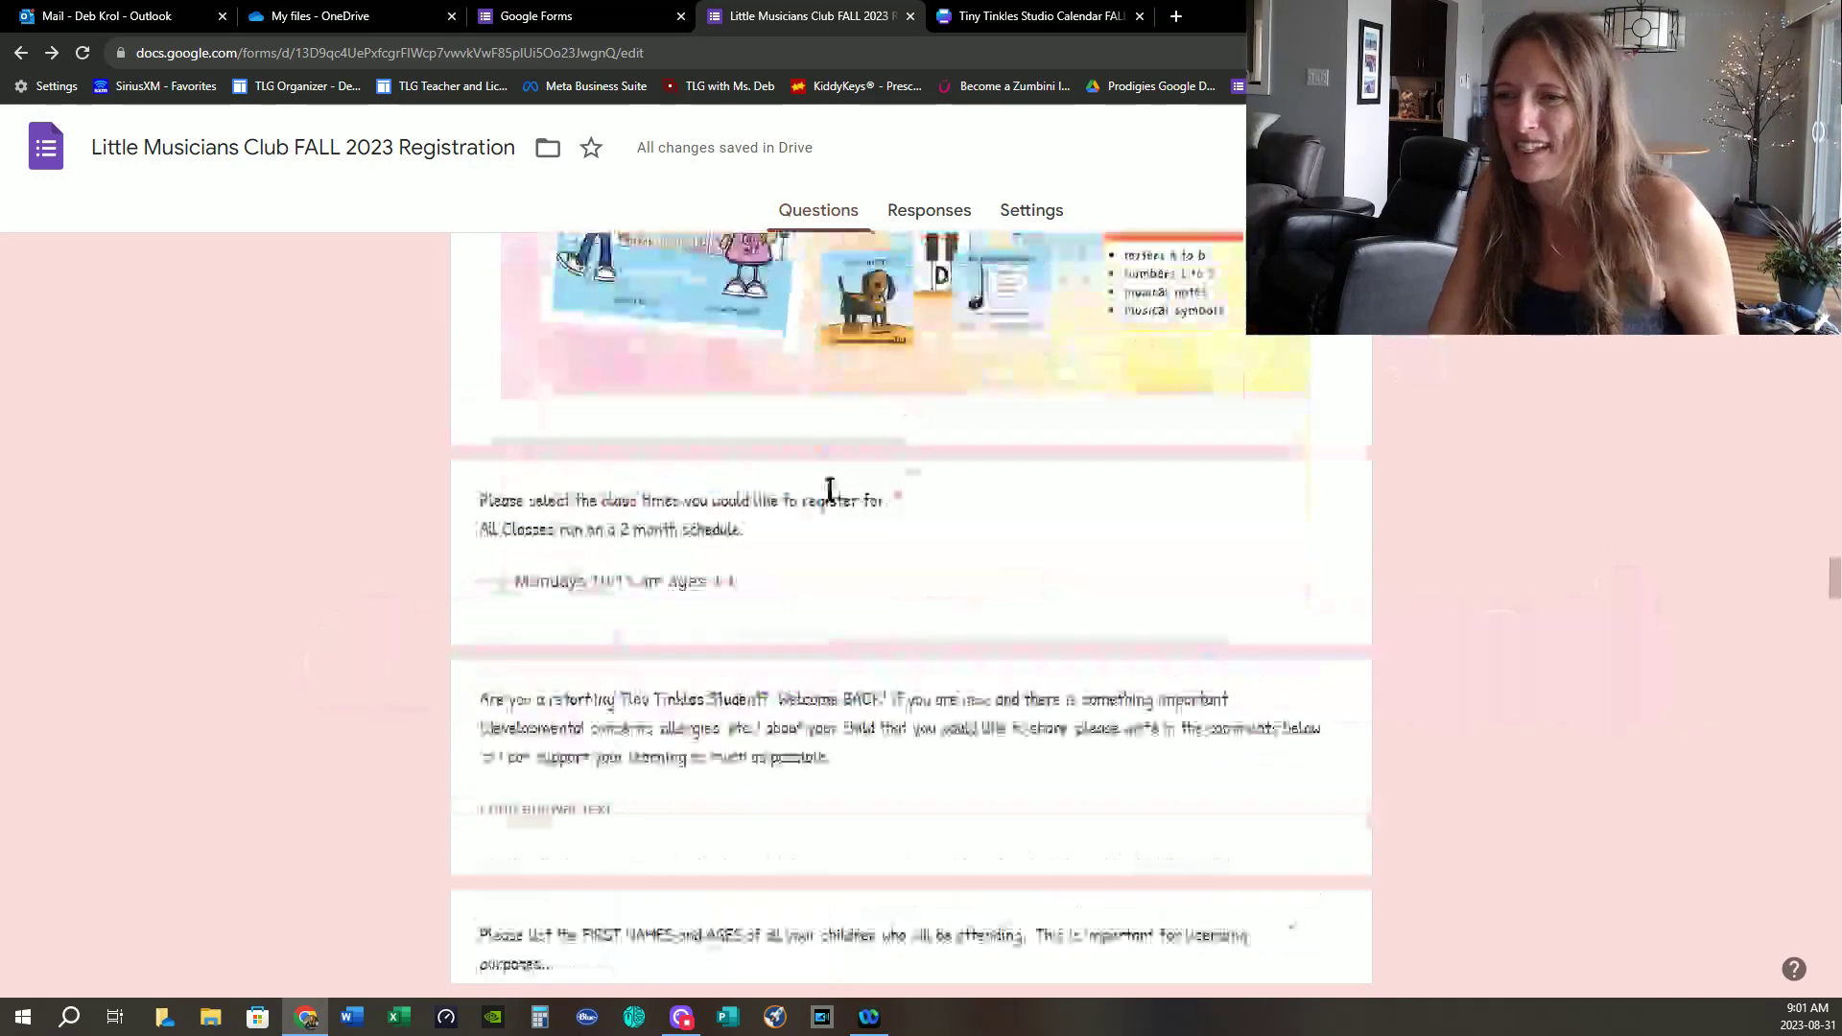
scroll(827, 493, up, 8)
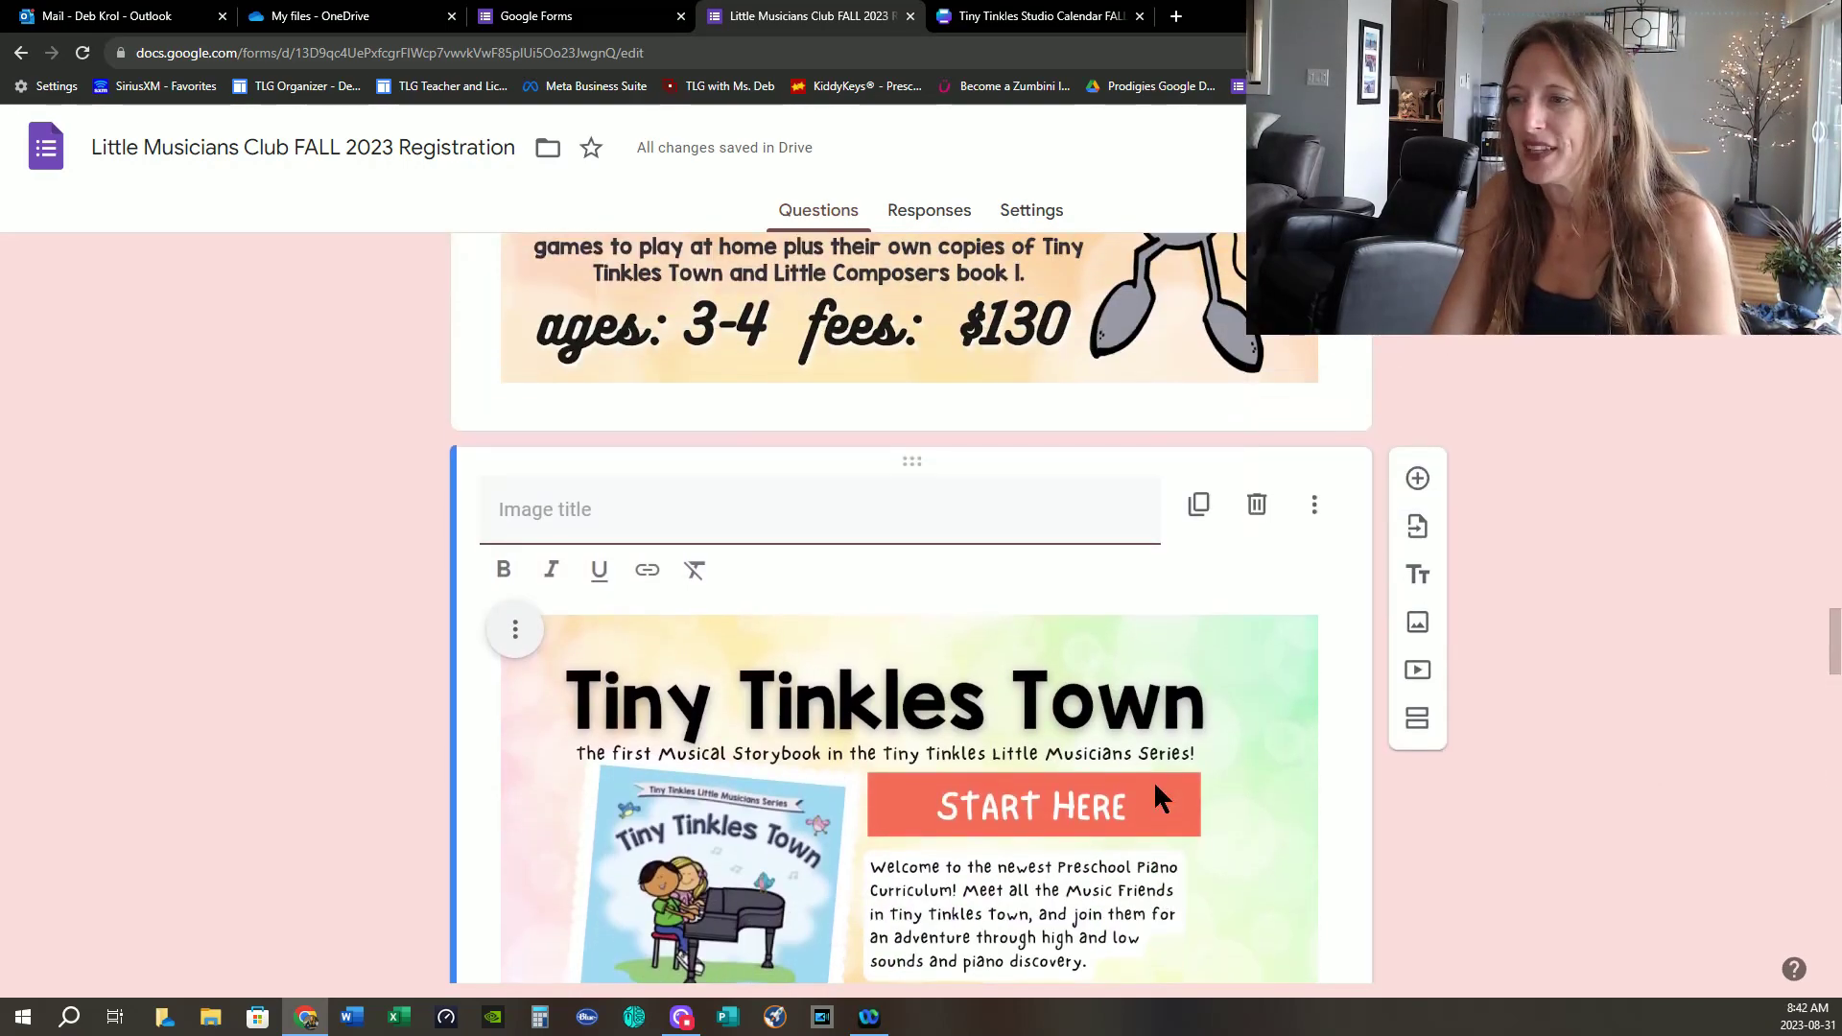
scroll(1154, 780, down, 6)
scroll(1032, 647, up, 3)
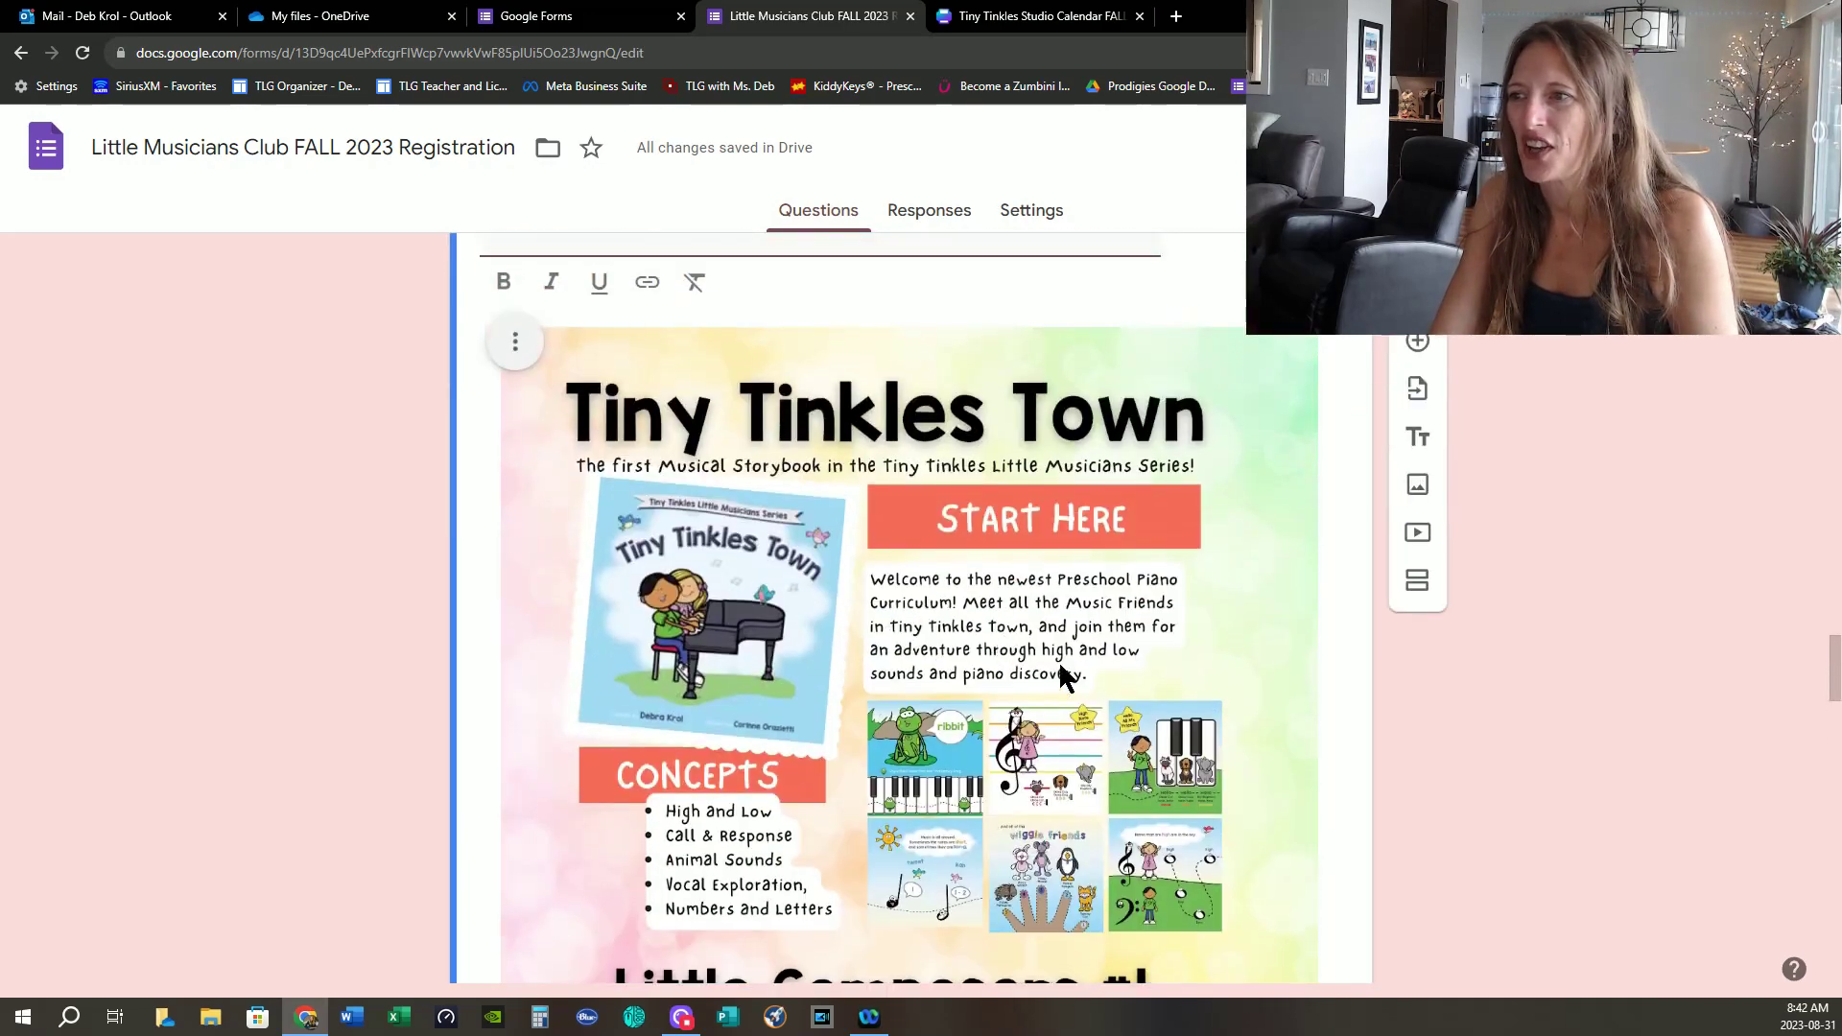
scroll(1085, 678, down, 6)
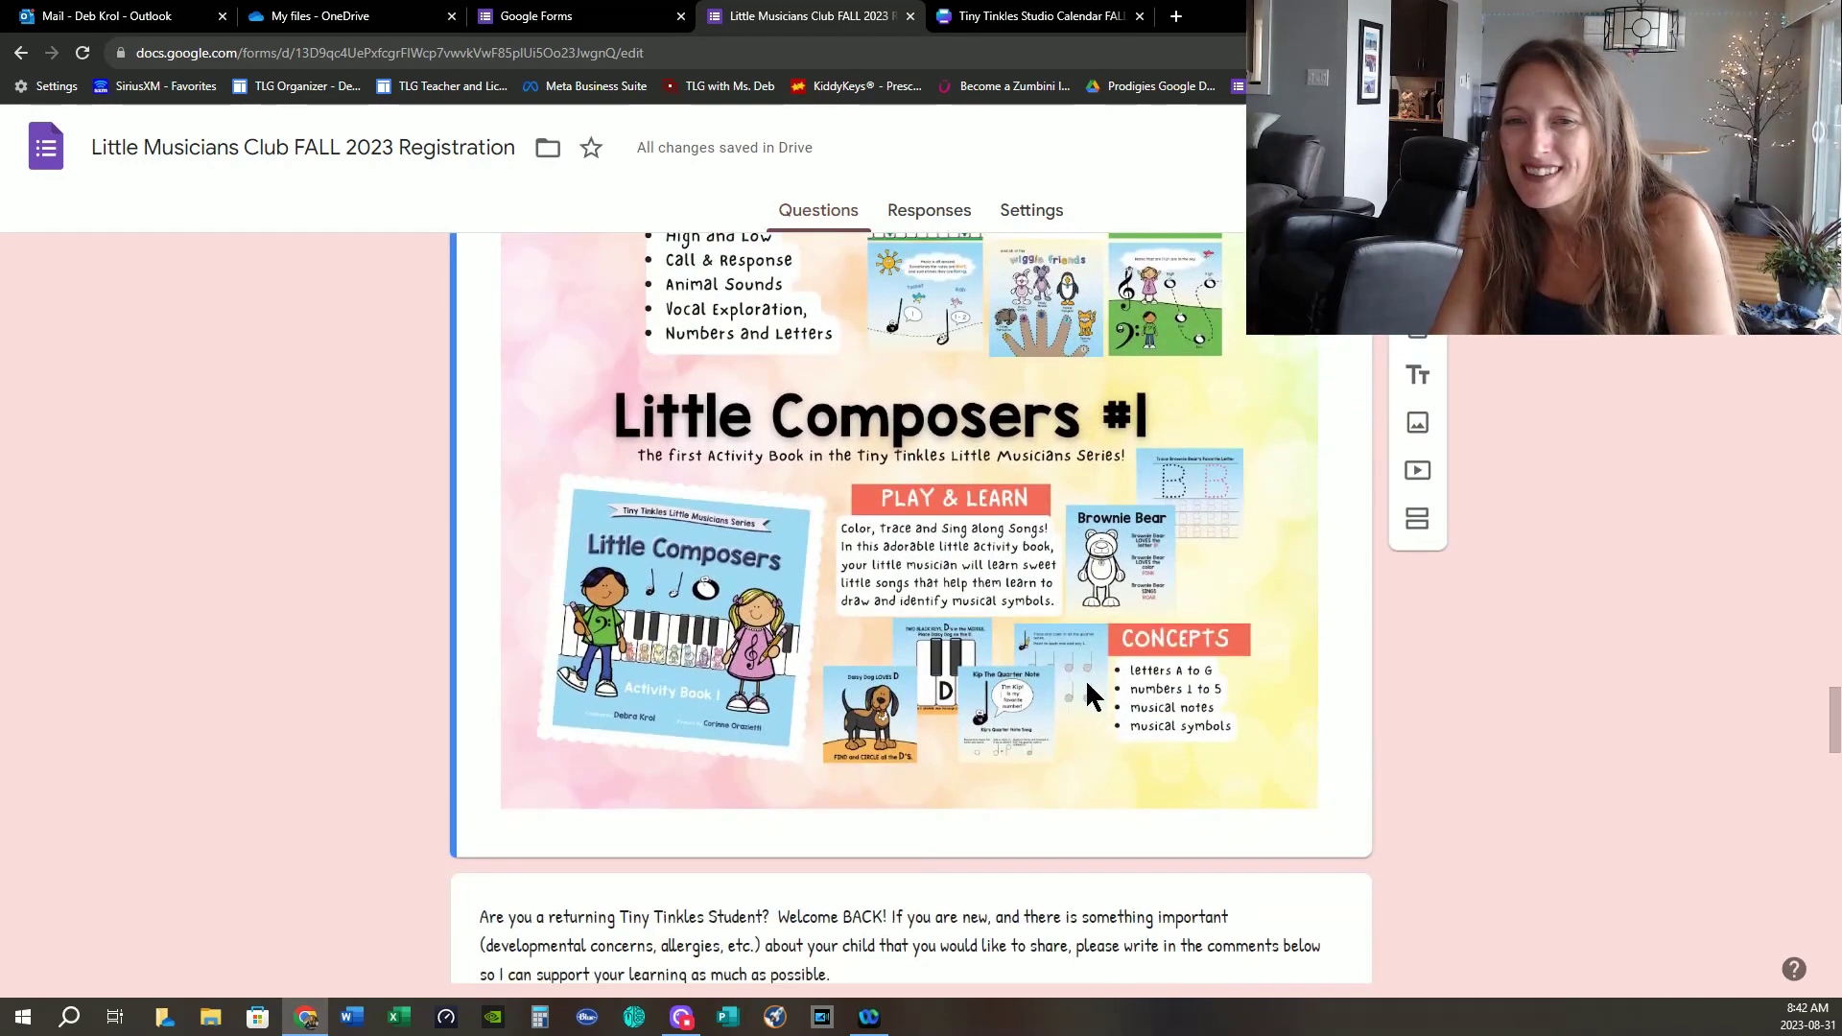
scroll(1086, 677, up, 10)
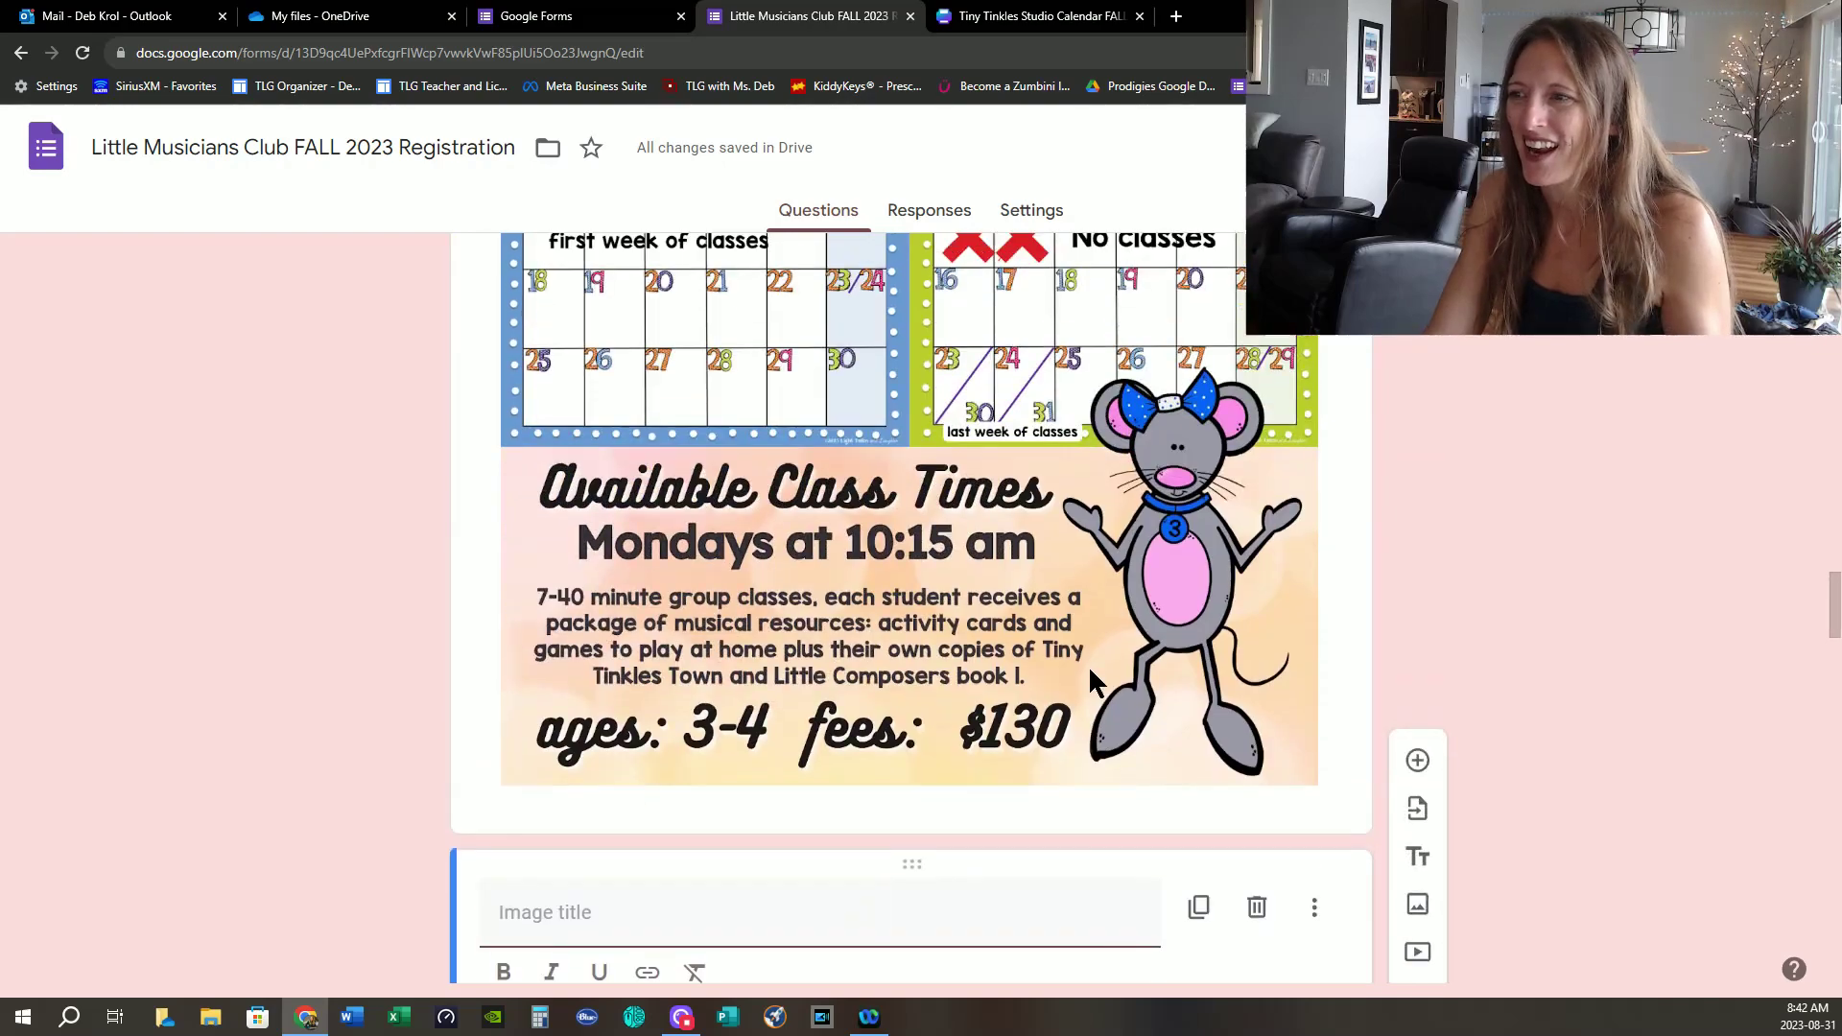
- Review the studio calendar's September and October 2023 dates, class times and fees, continuing down to the class times question
scroll(1090, 673, up, 12)
scroll(1090, 674, up, 4)
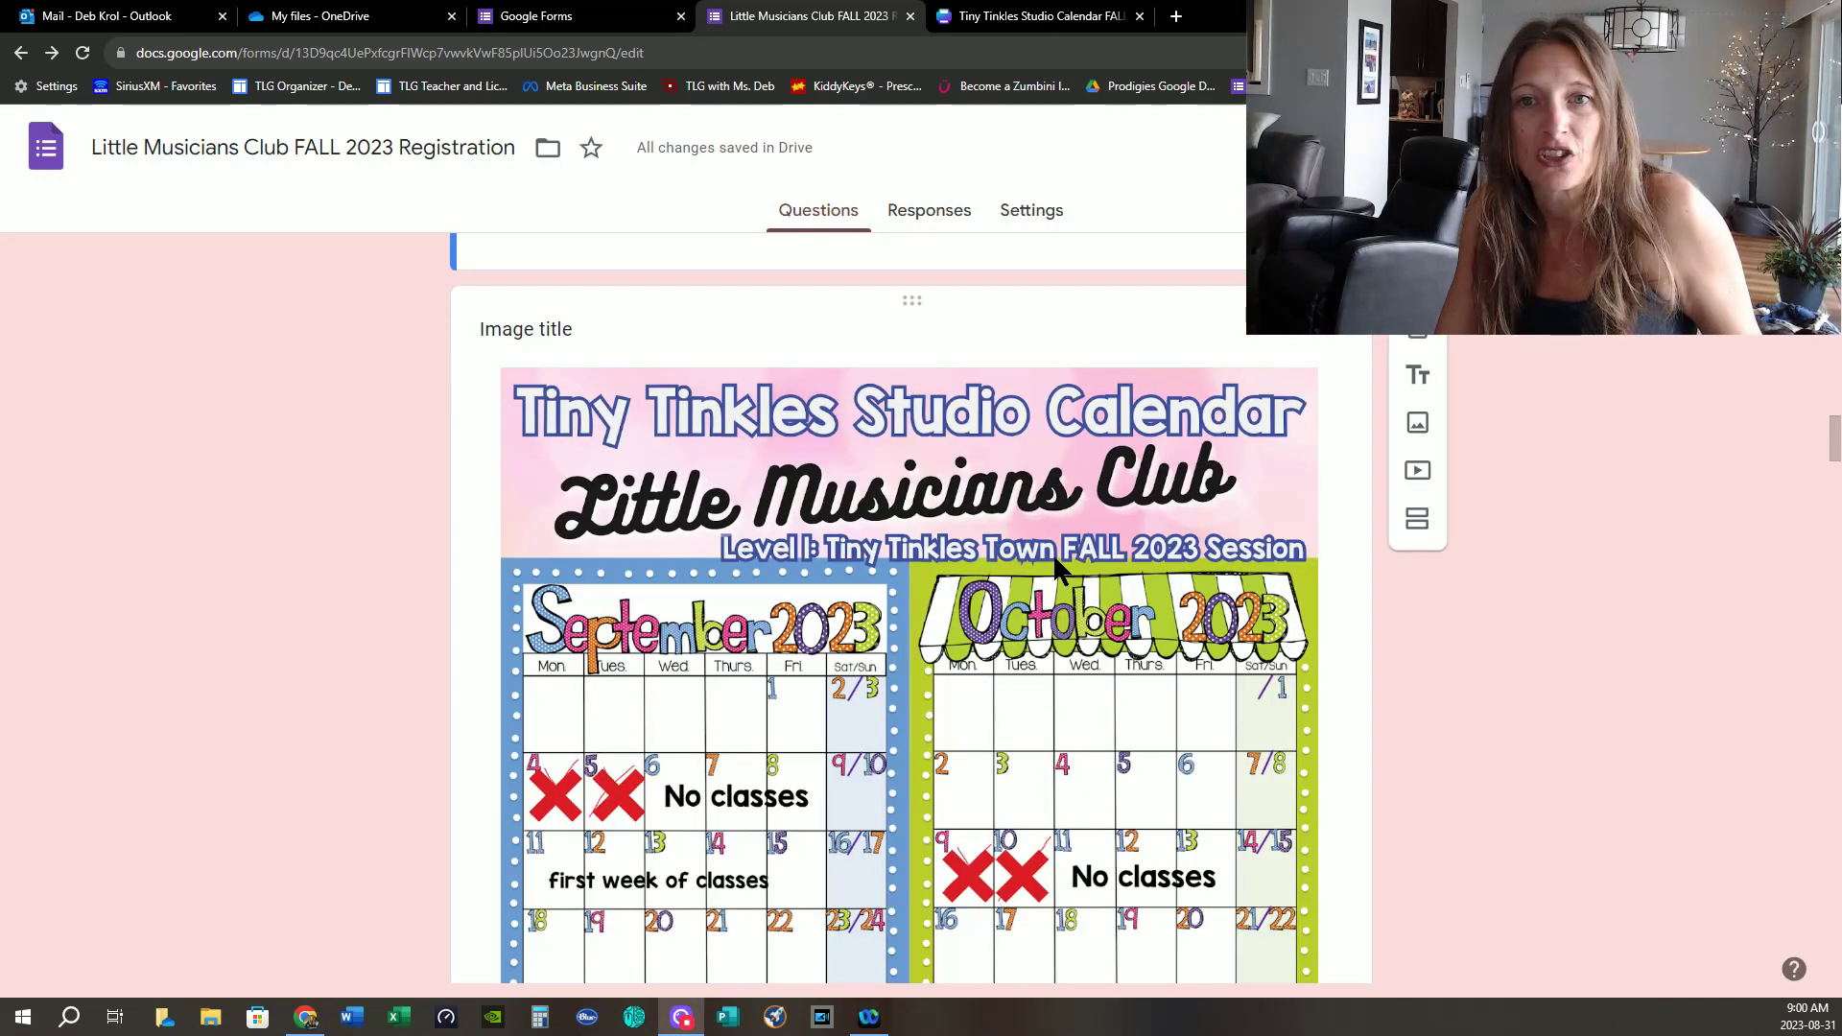
scroll(1052, 553, down, 1)
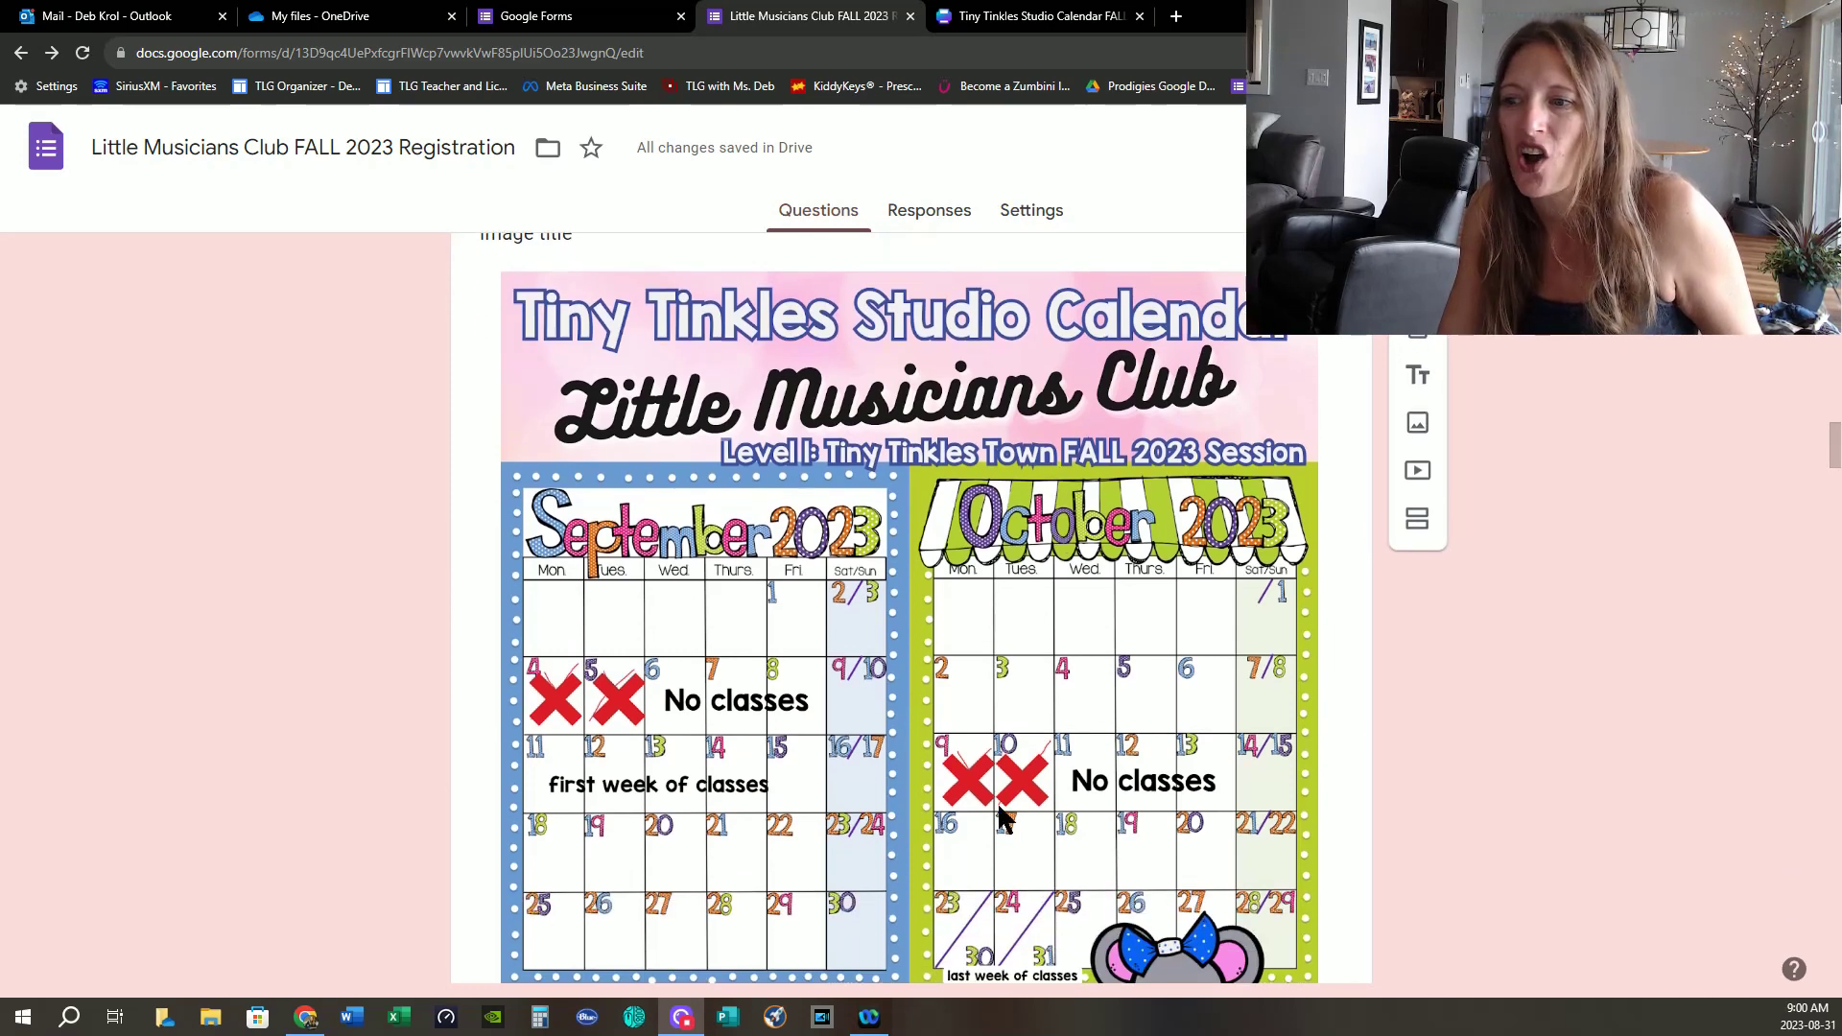
scroll(1000, 816, down, 7)
scroll(595, 408, up, 4)
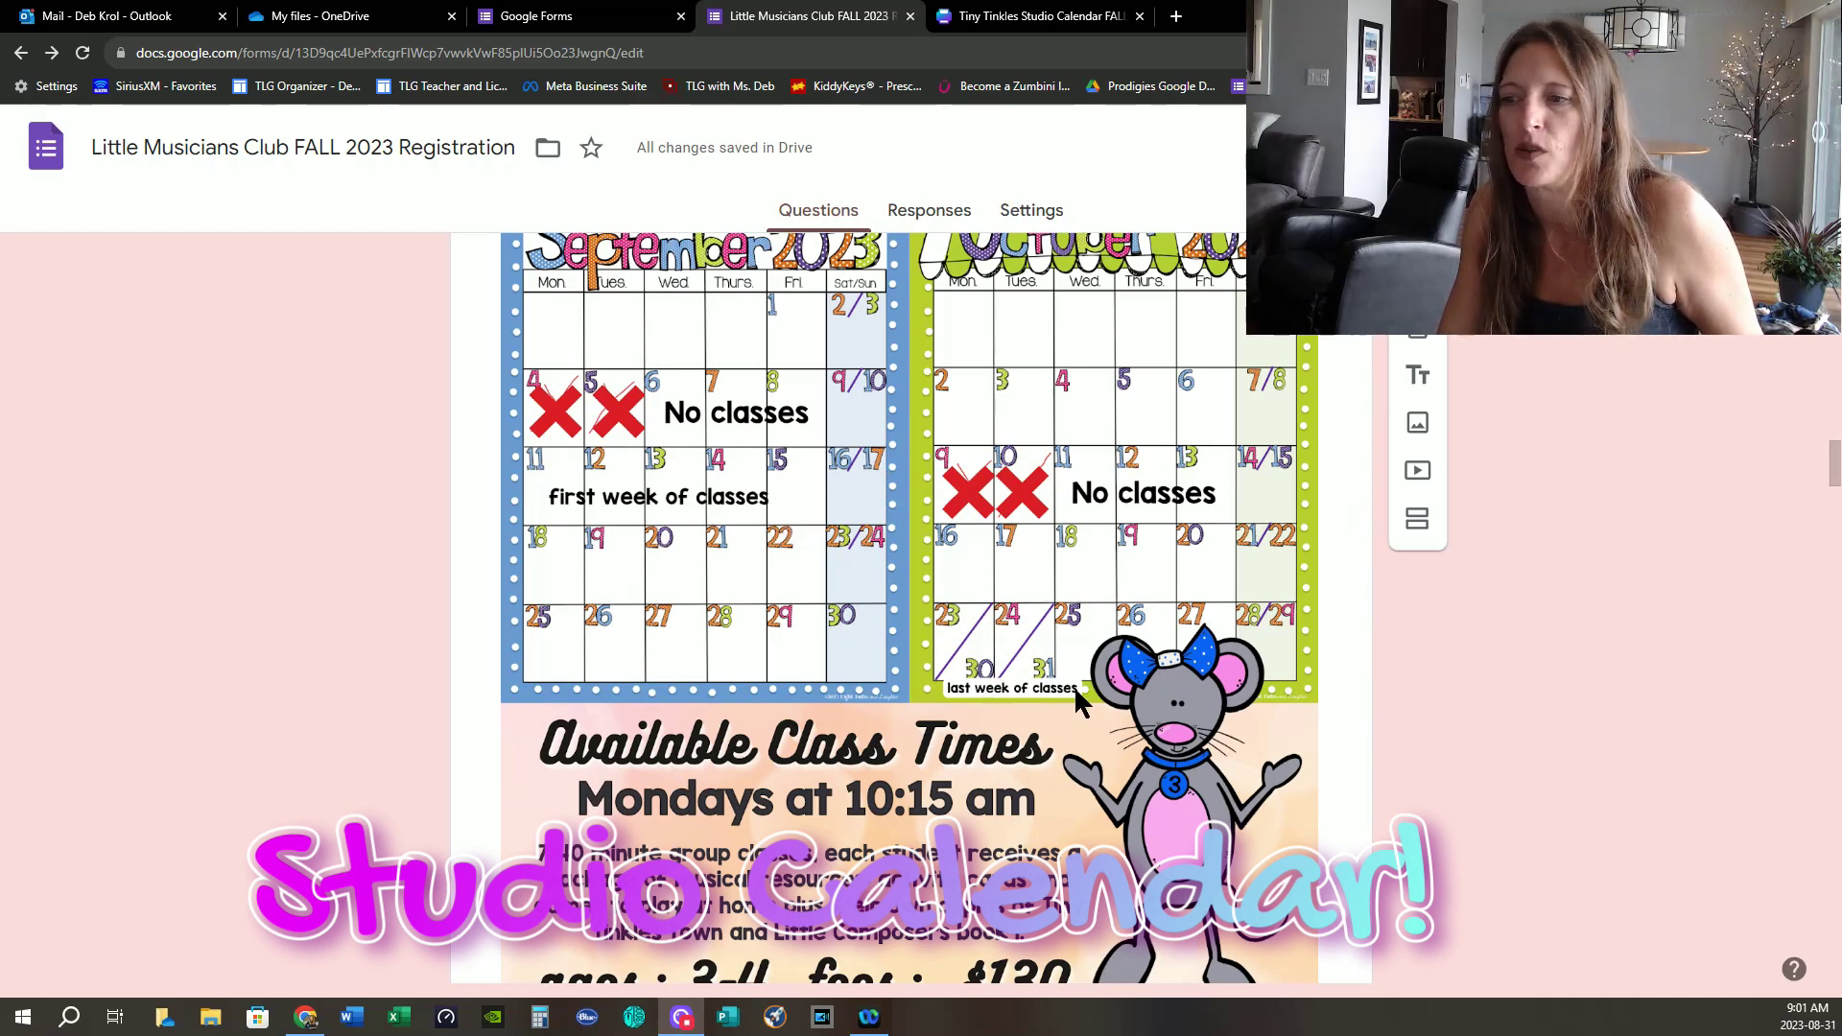
scroll(1077, 681, down, 2)
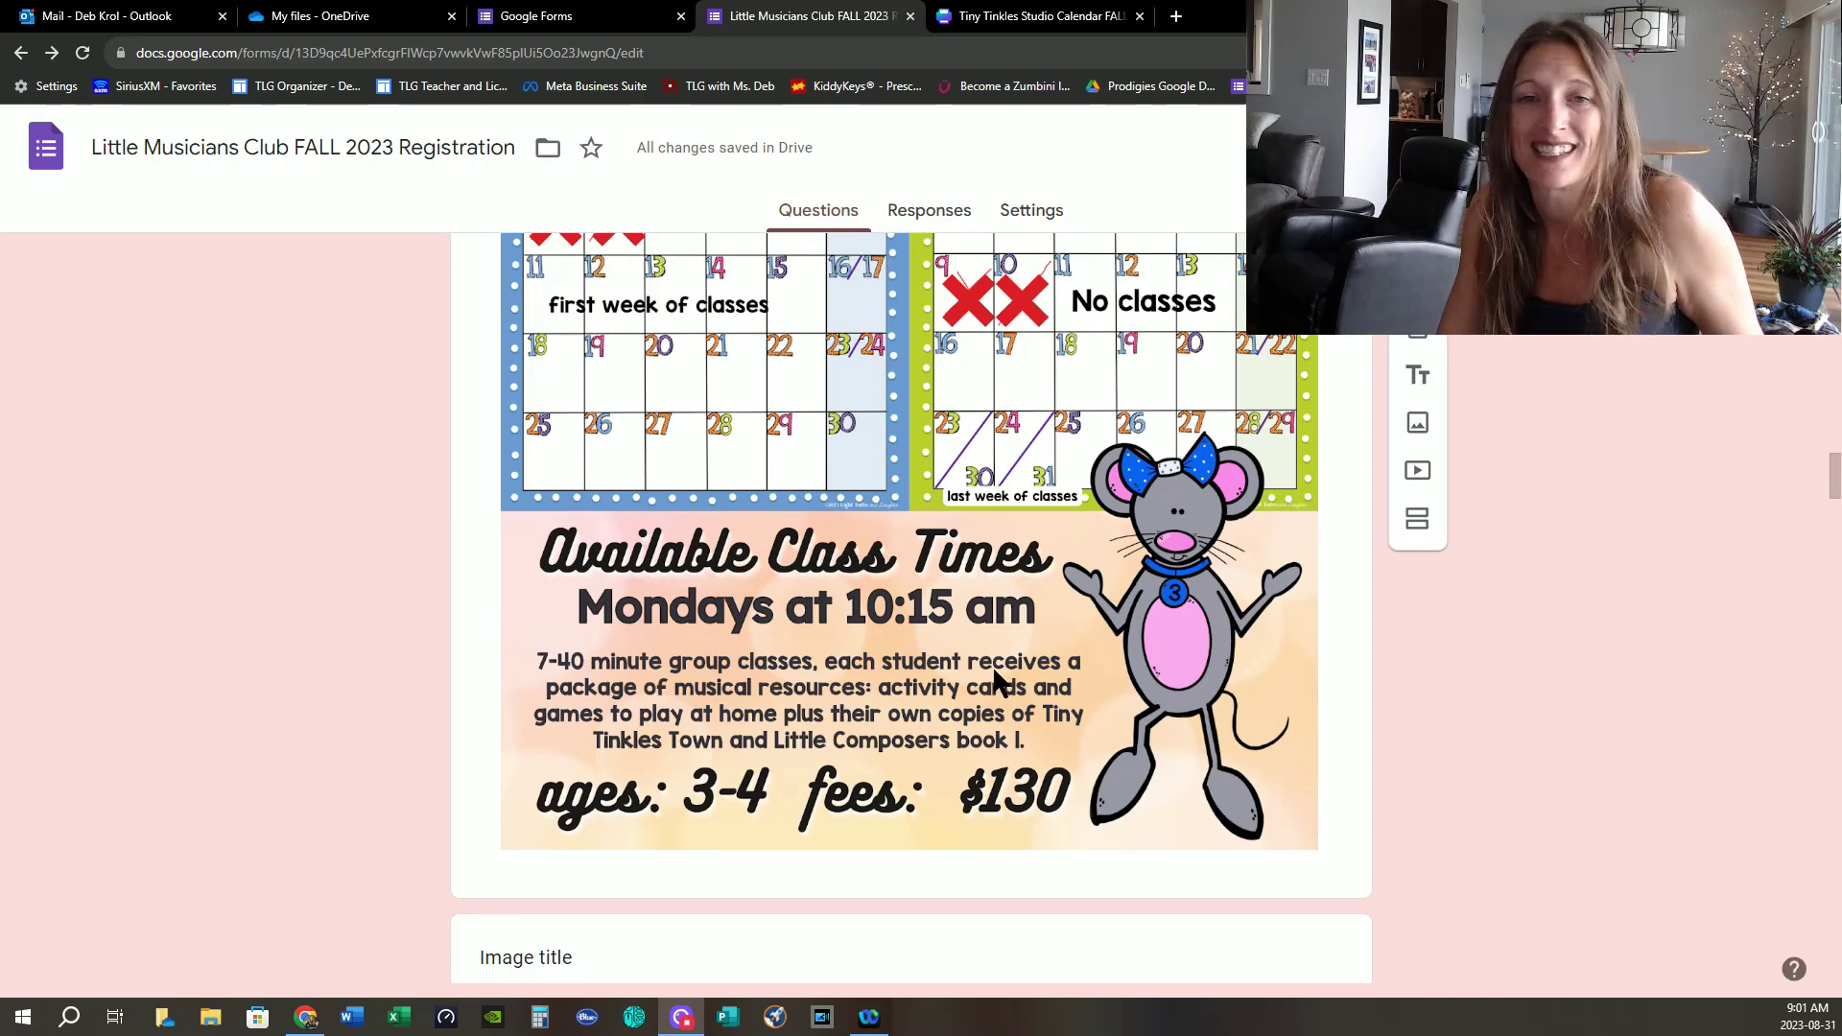
scroll(976, 634, down, 1)
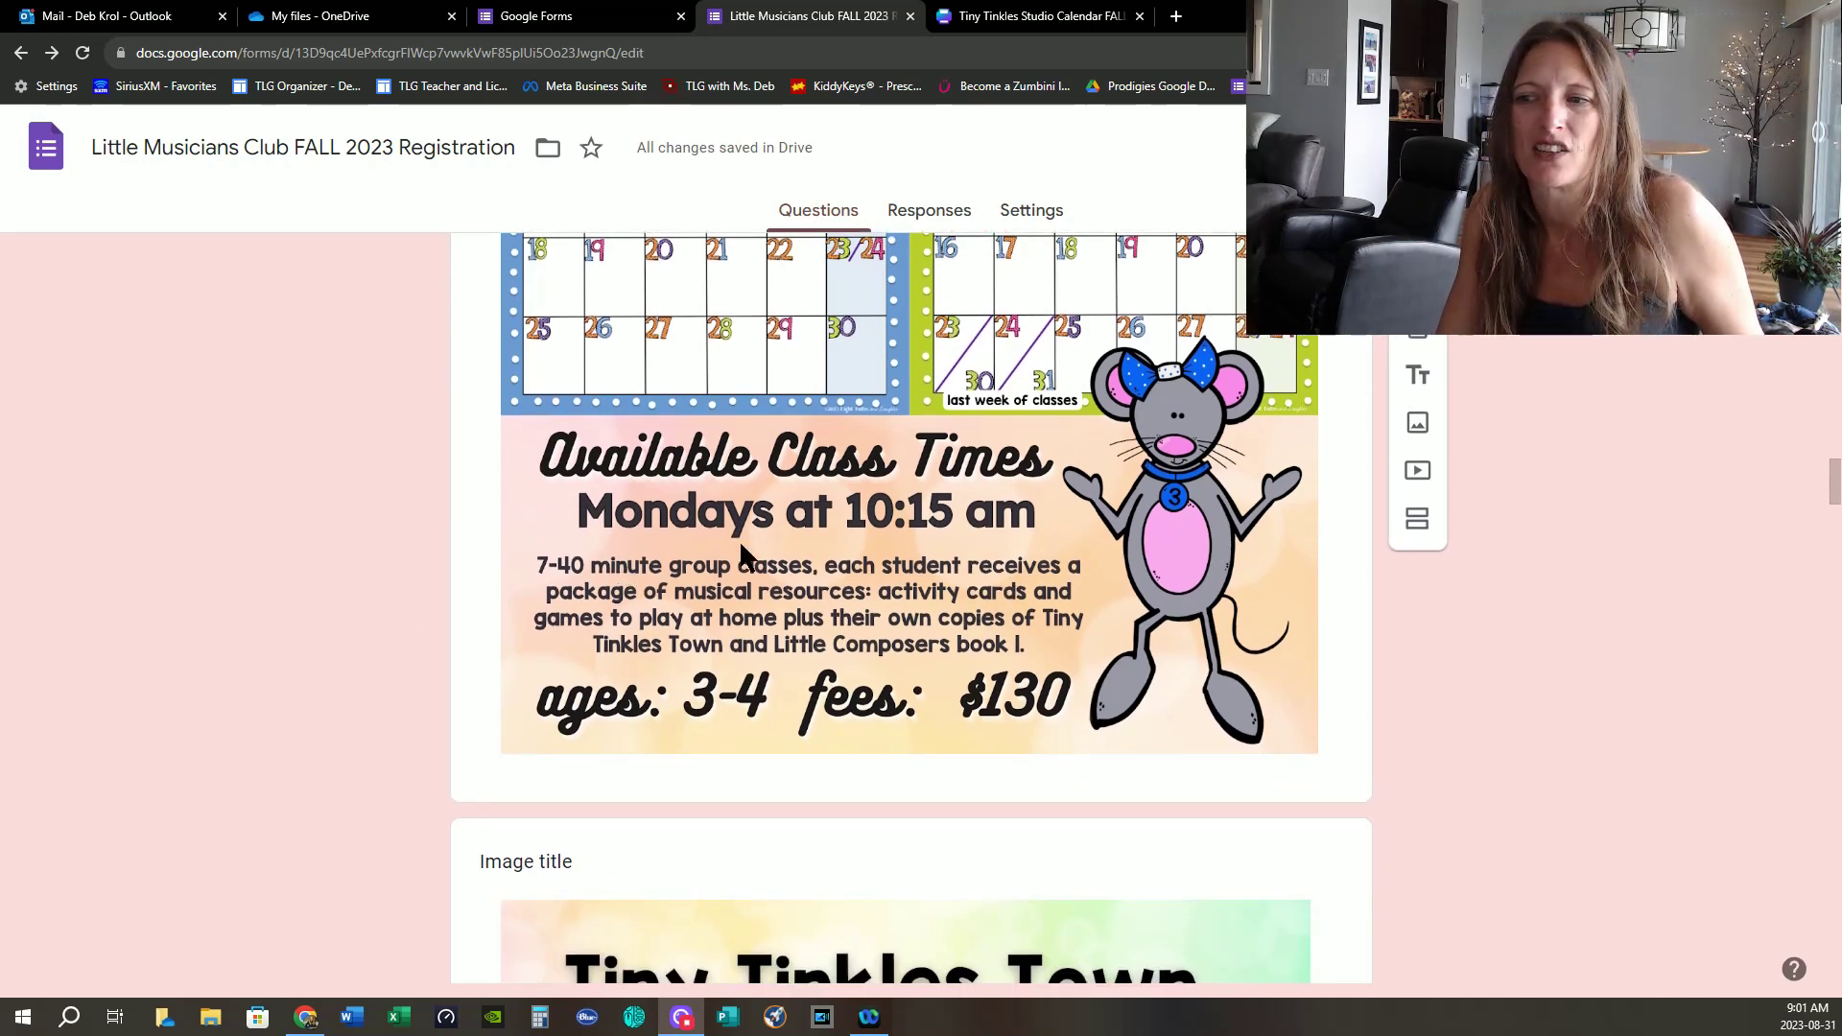
scroll(1025, 635, down, 5)
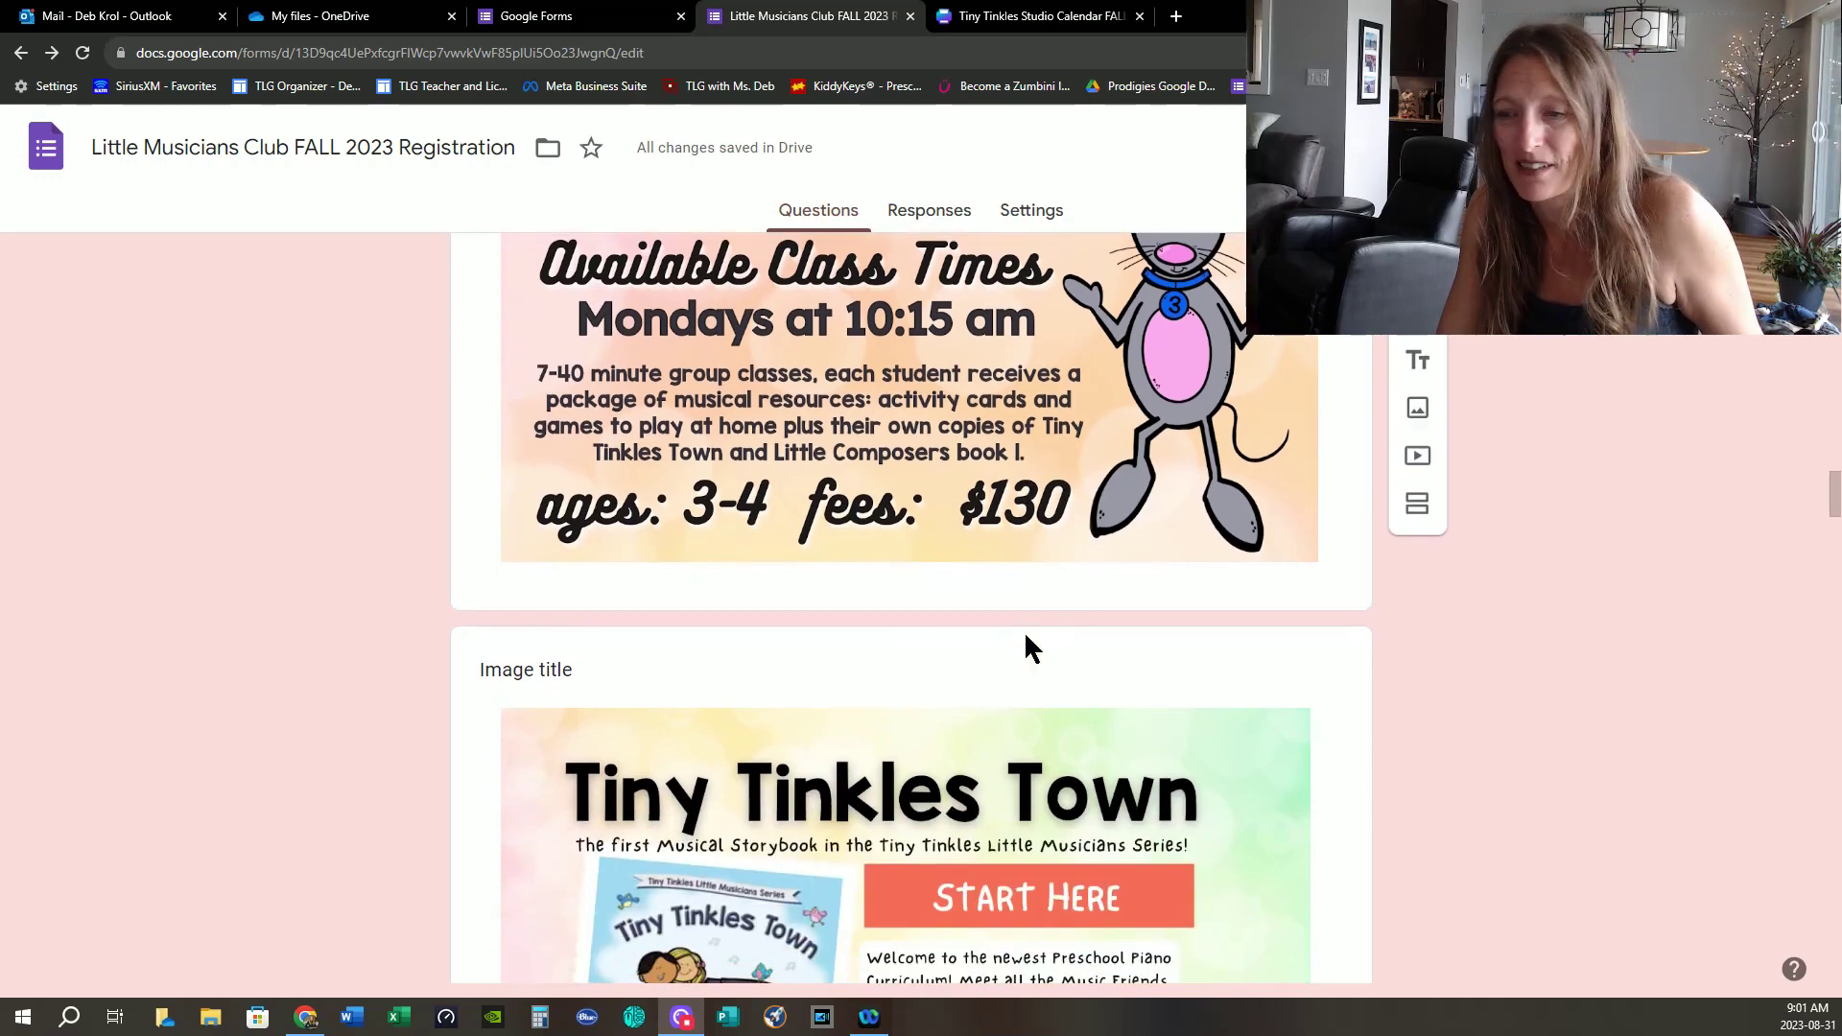
scroll(1026, 634, down, 8)
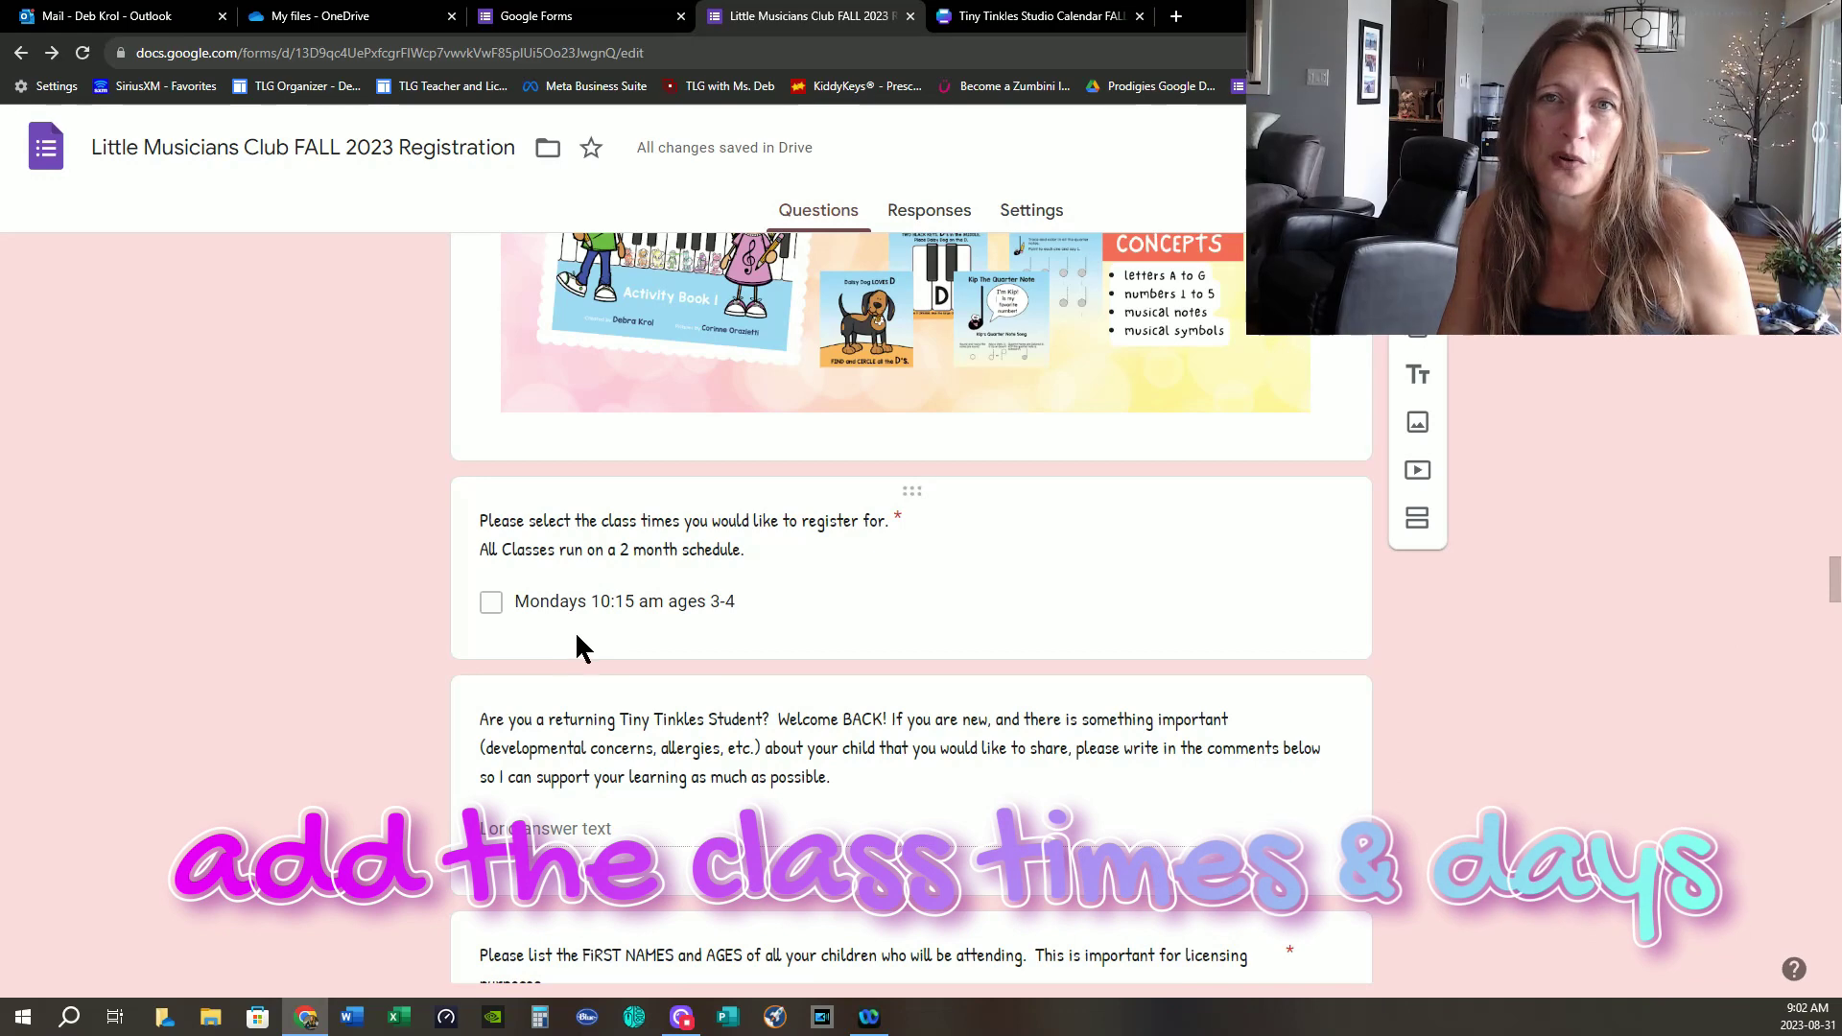
- Add a second checkbox option to the class times question and remove it again
click(890, 583)
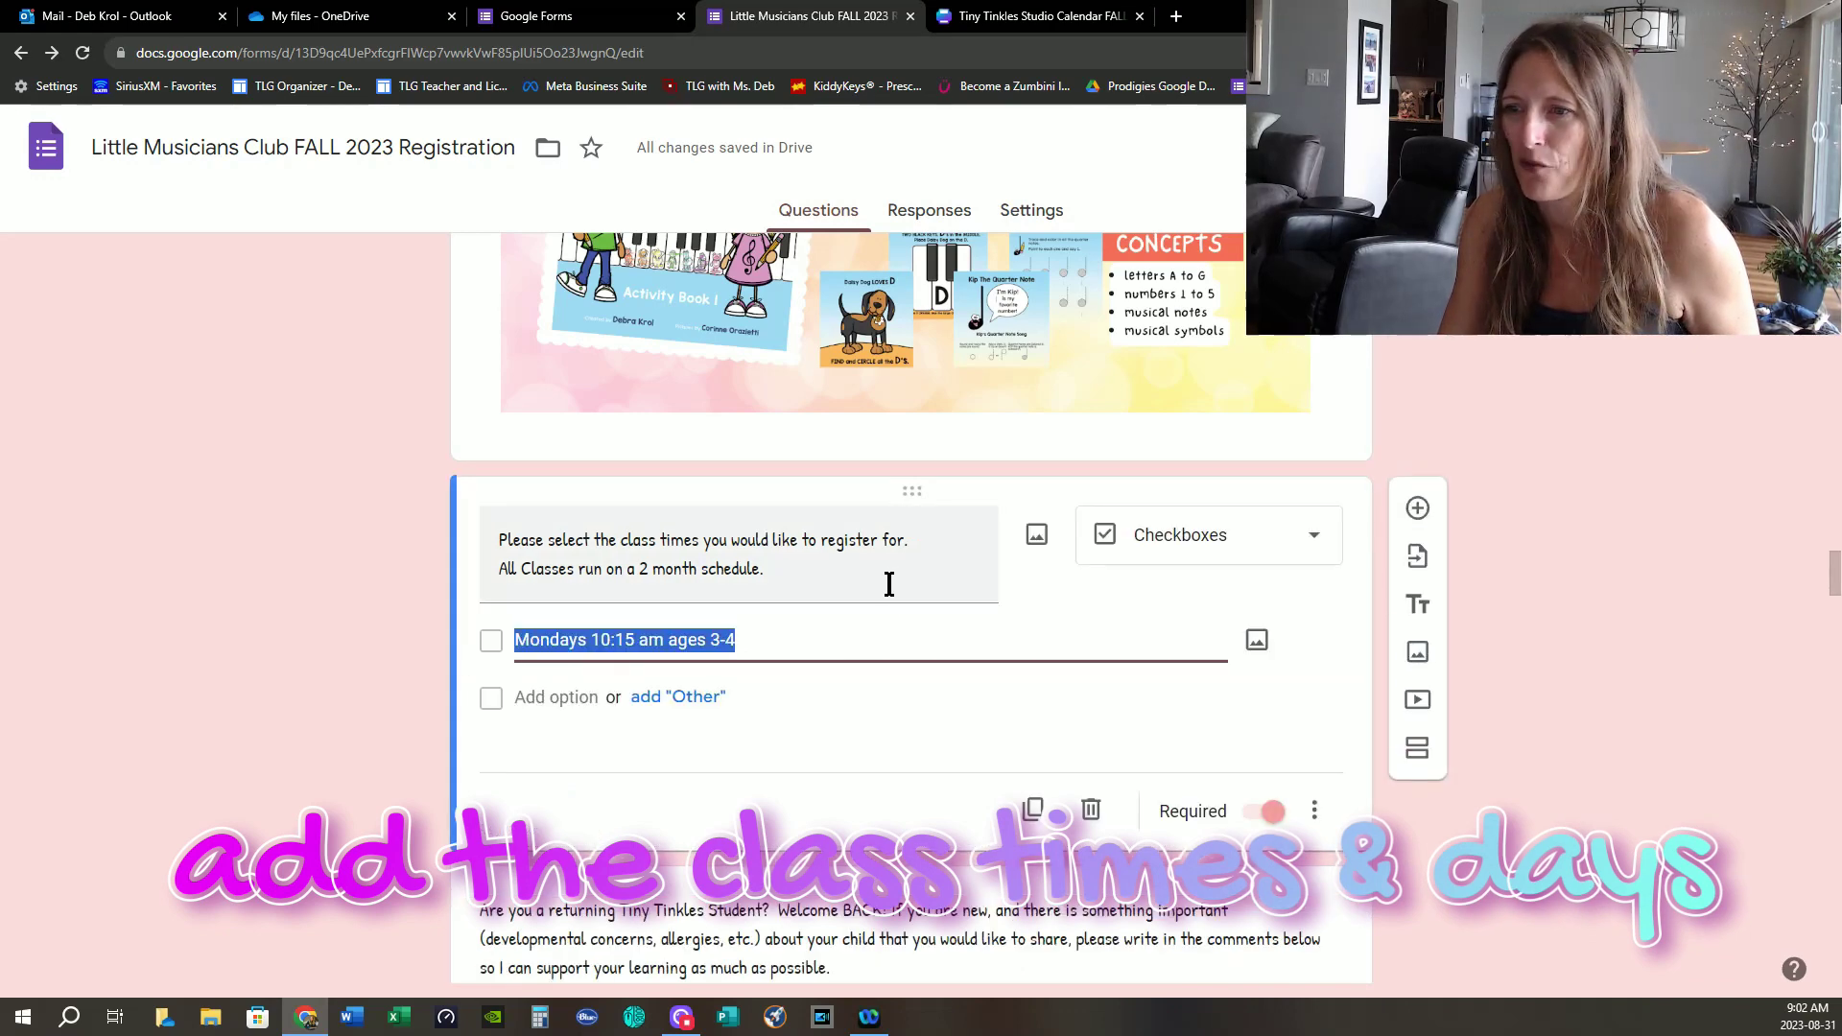
click(544, 697)
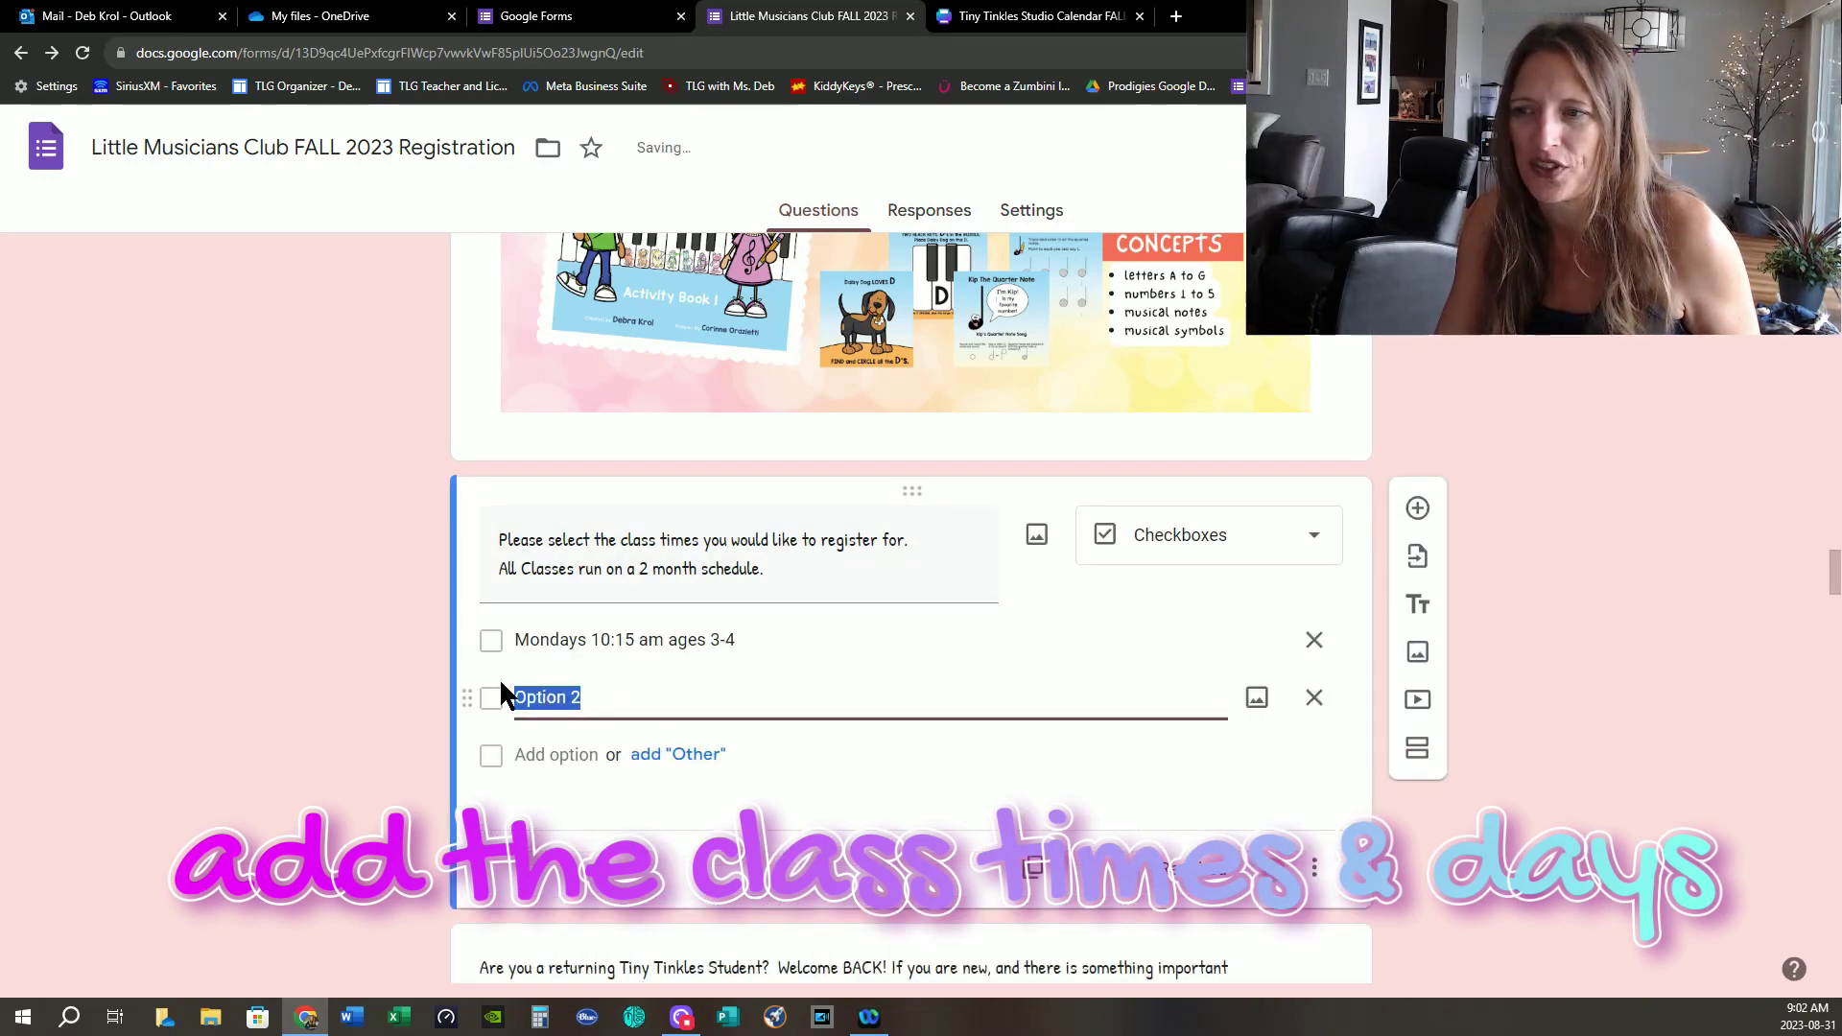
click(1315, 698)
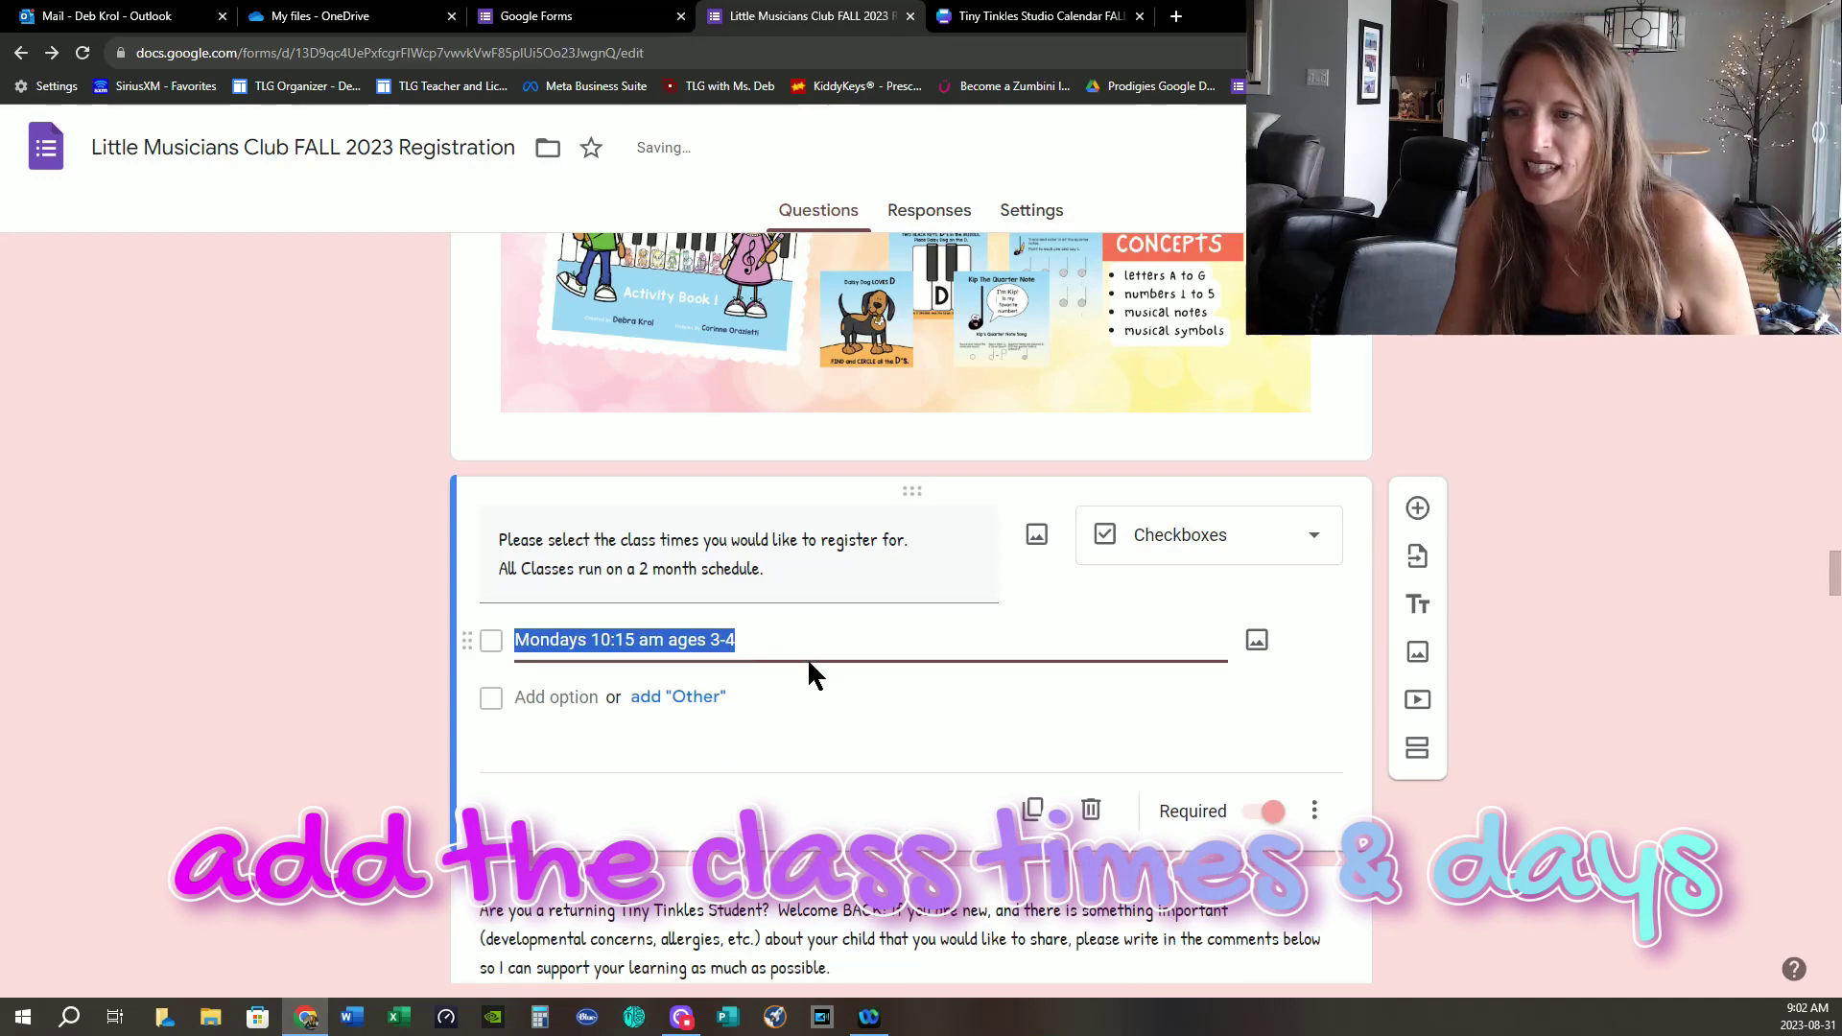
click(793, 746)
- Review the questions on returning students, children's names and ages, e-mail, phone number, the accompanying adult and a second child
scroll(792, 747, down, 2)
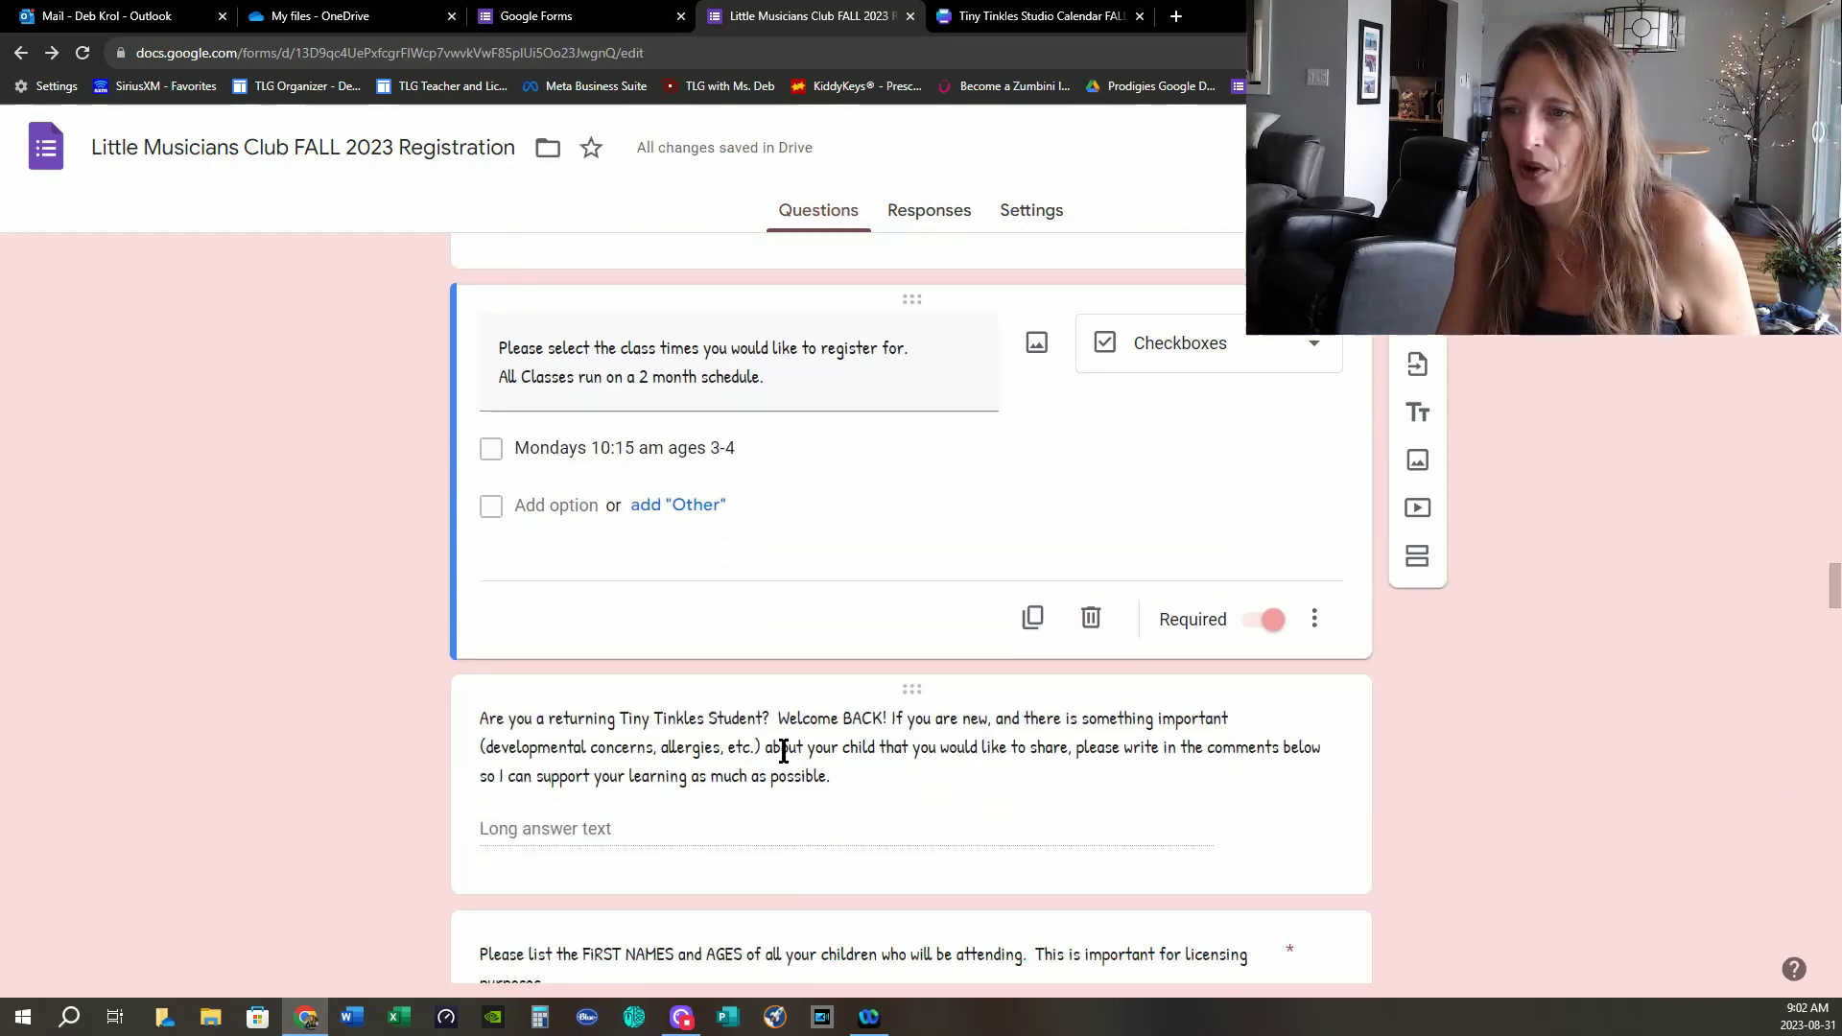
scroll(847, 765, down, 2)
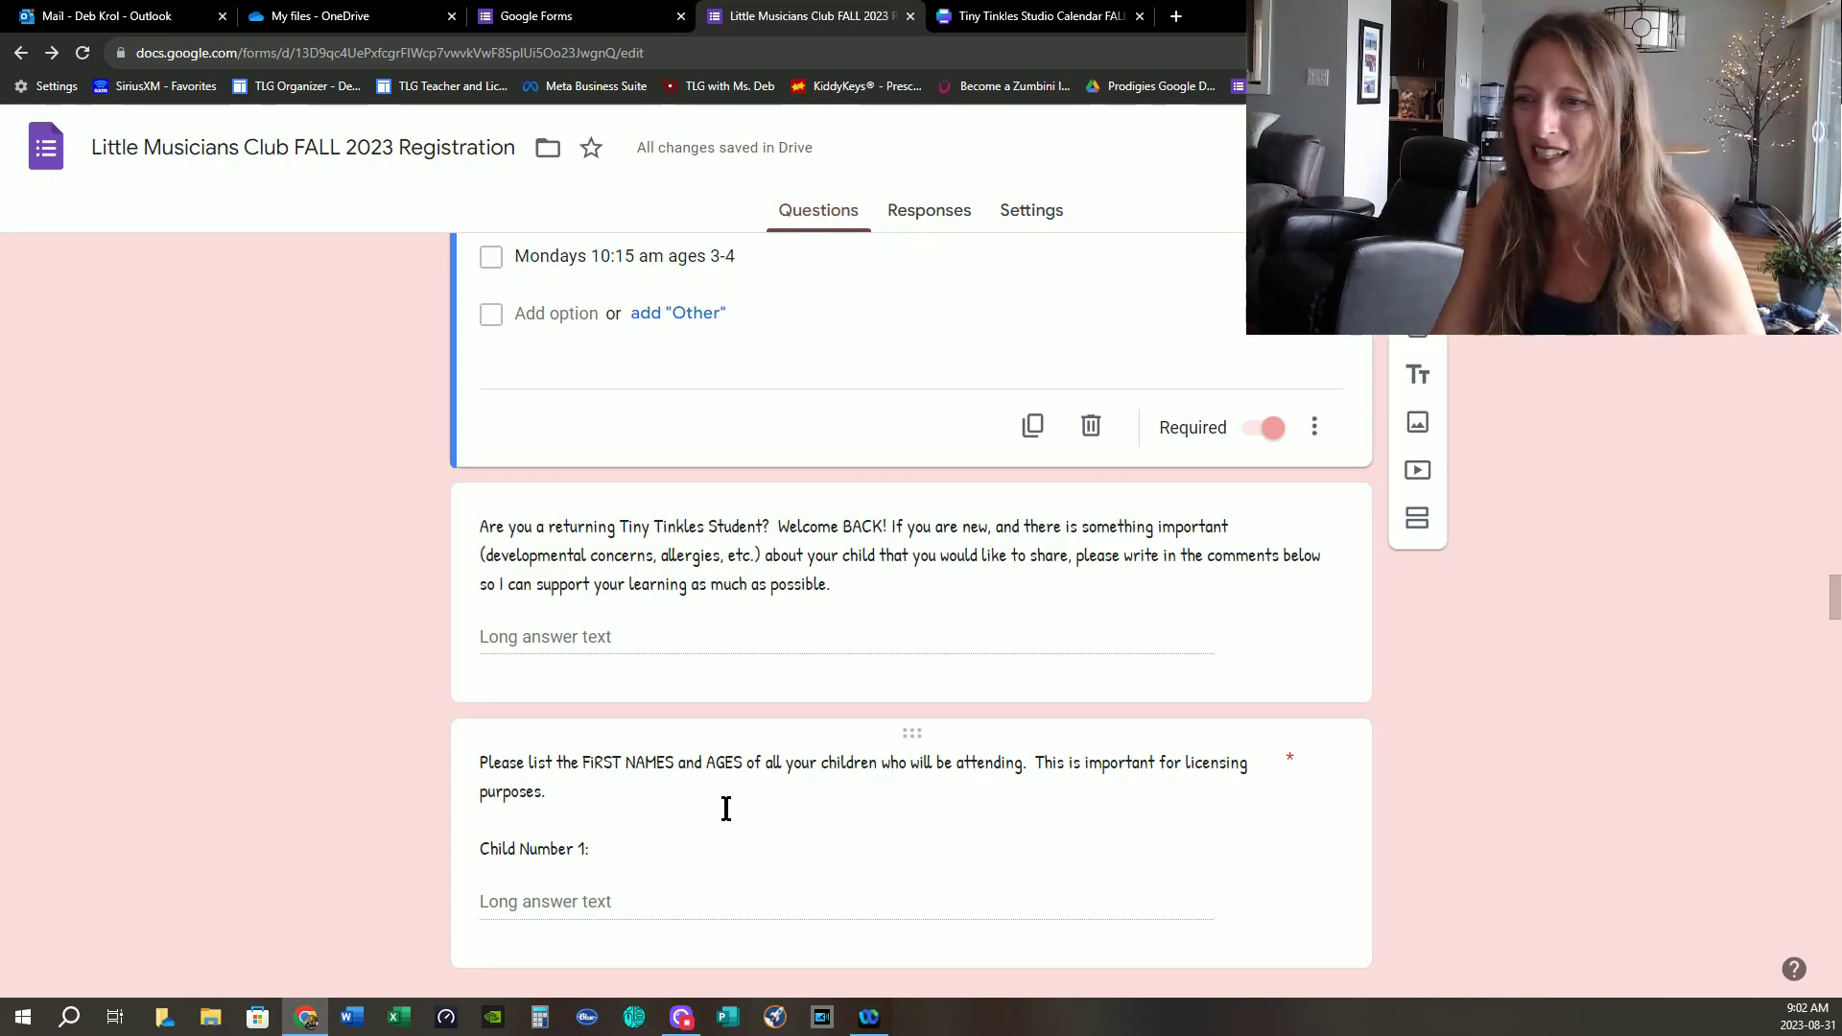
scroll(726, 809, down, 2)
scroll(778, 622, down, 2)
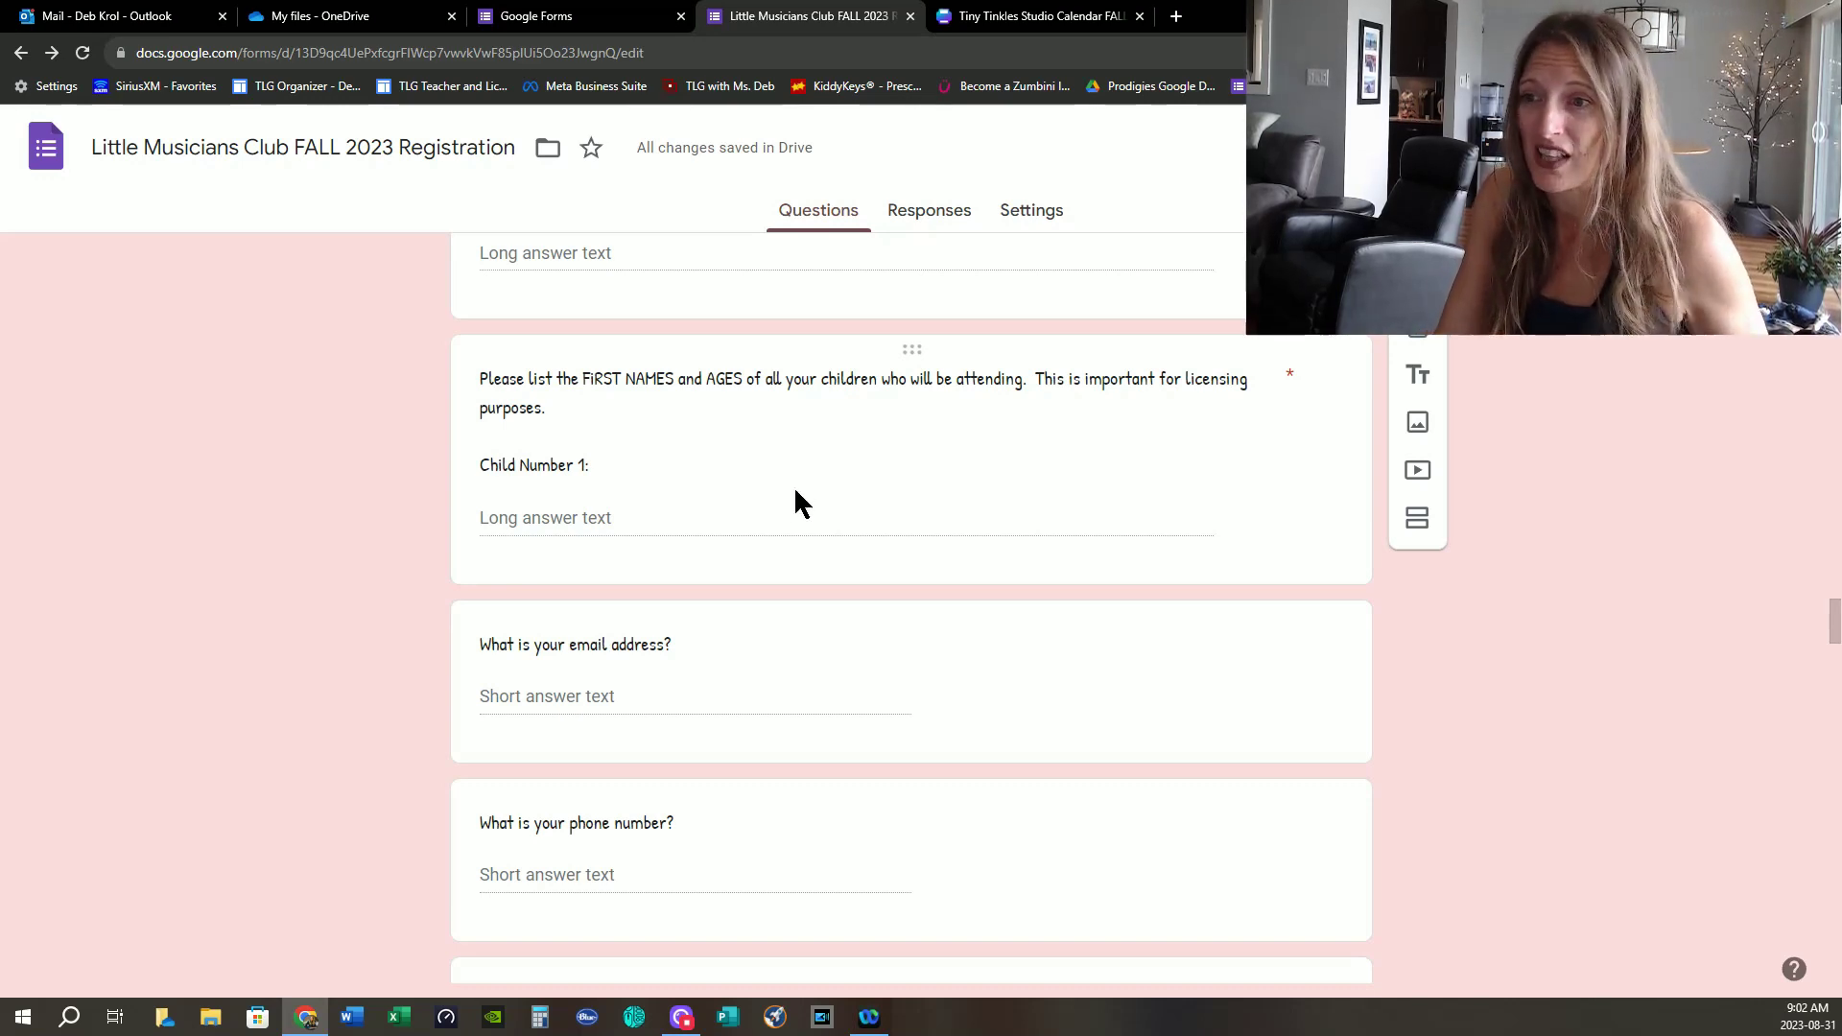
scroll(793, 502, down, 1)
scroll(739, 604, down, 1)
scroll(726, 684, down, 5)
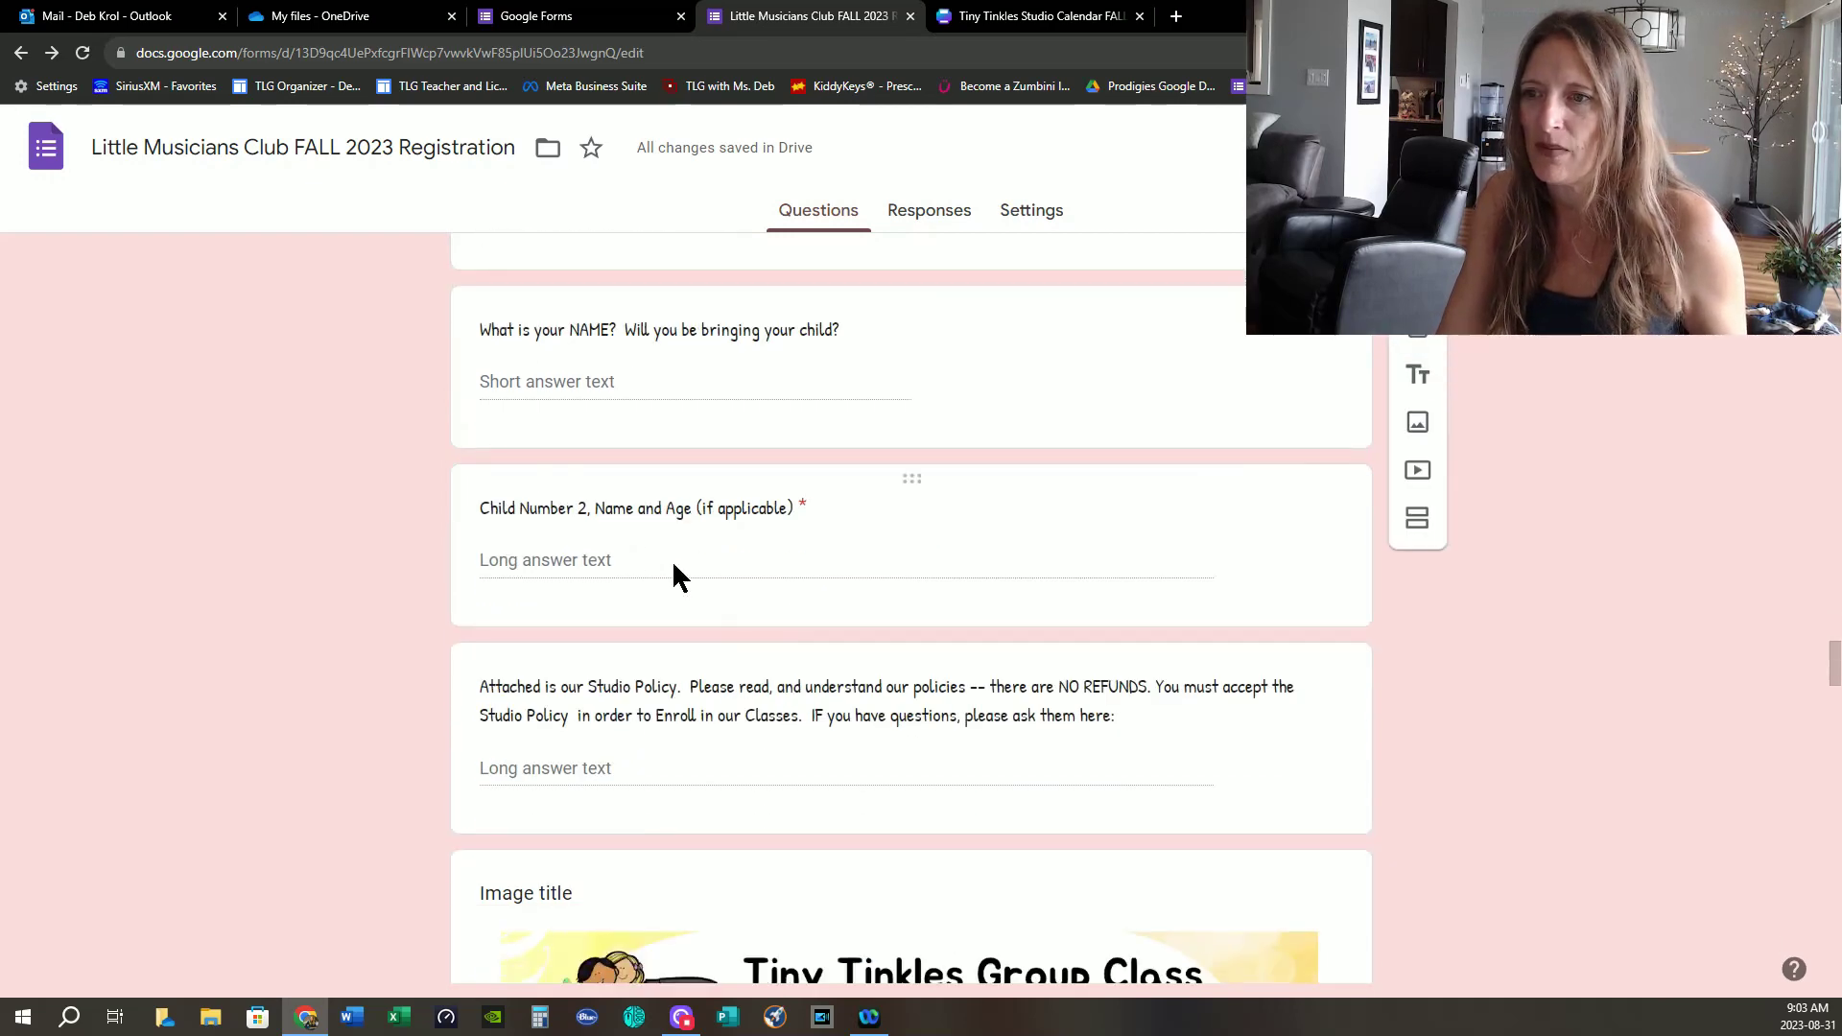
scroll(857, 555, down, 1)
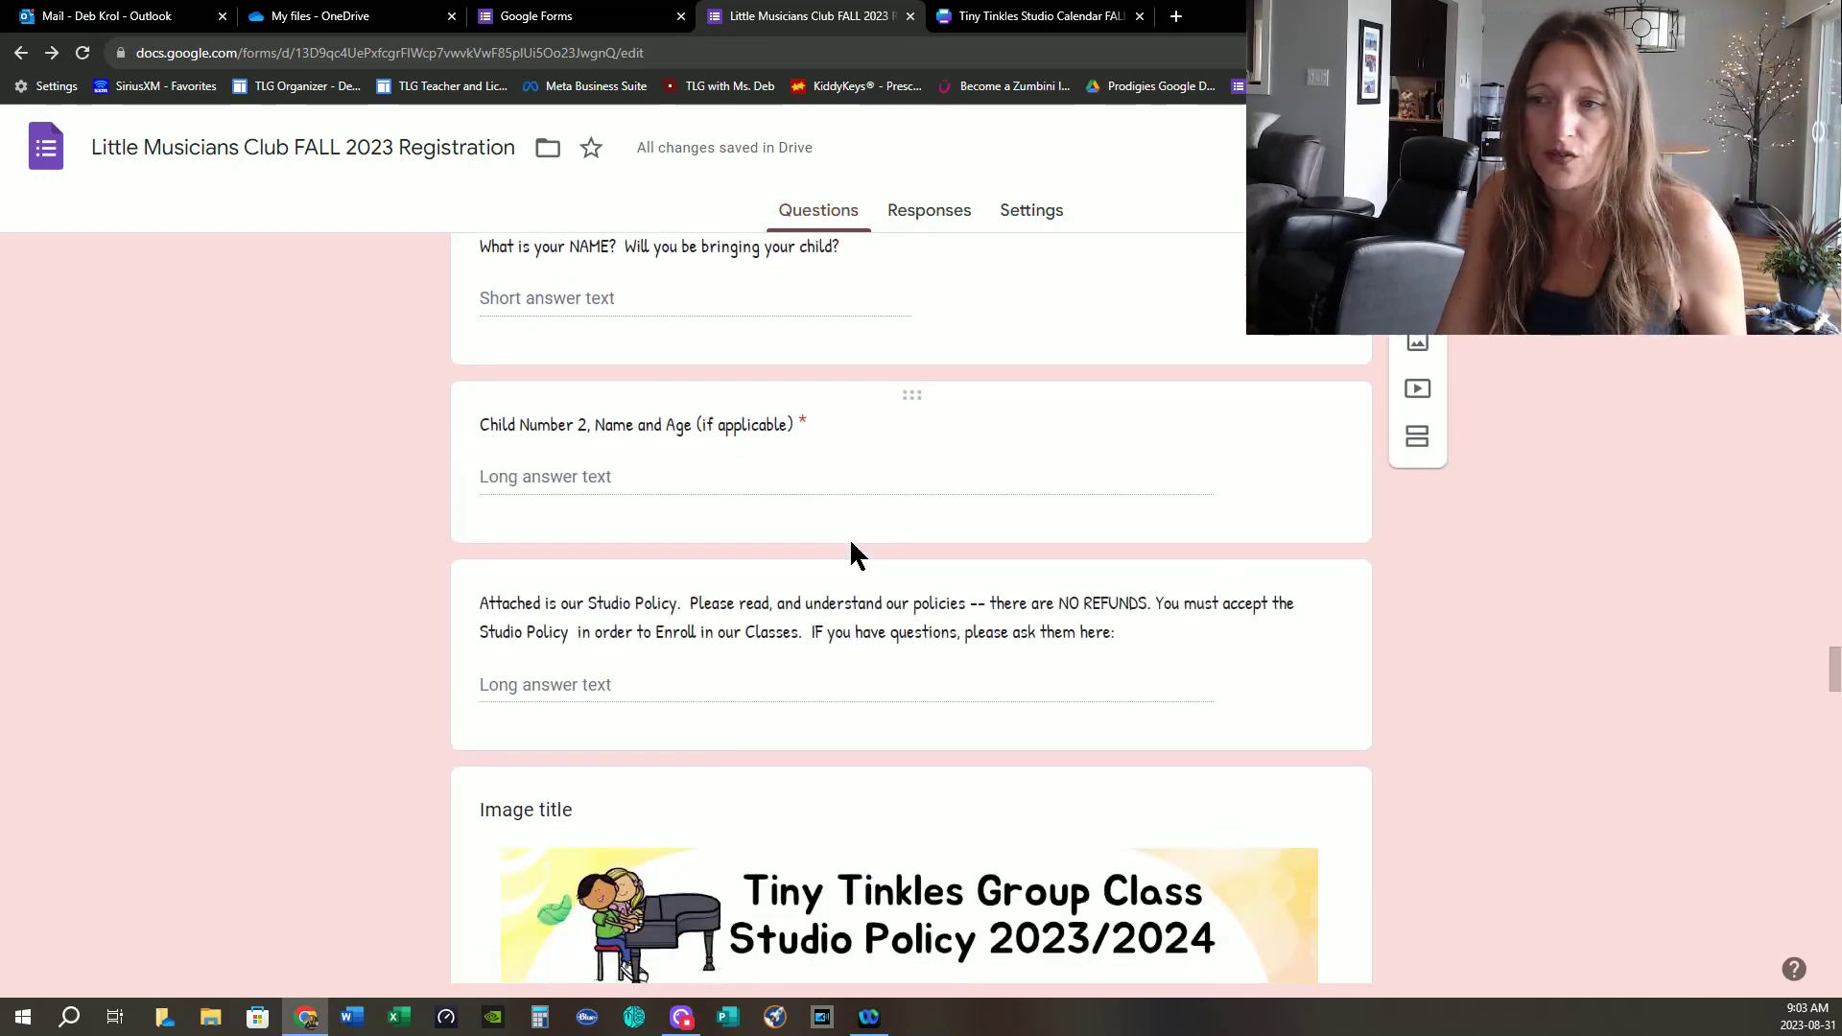
- Read the studio policy question and the policy images below it, down to the question for accepting the policy
click(783, 704)
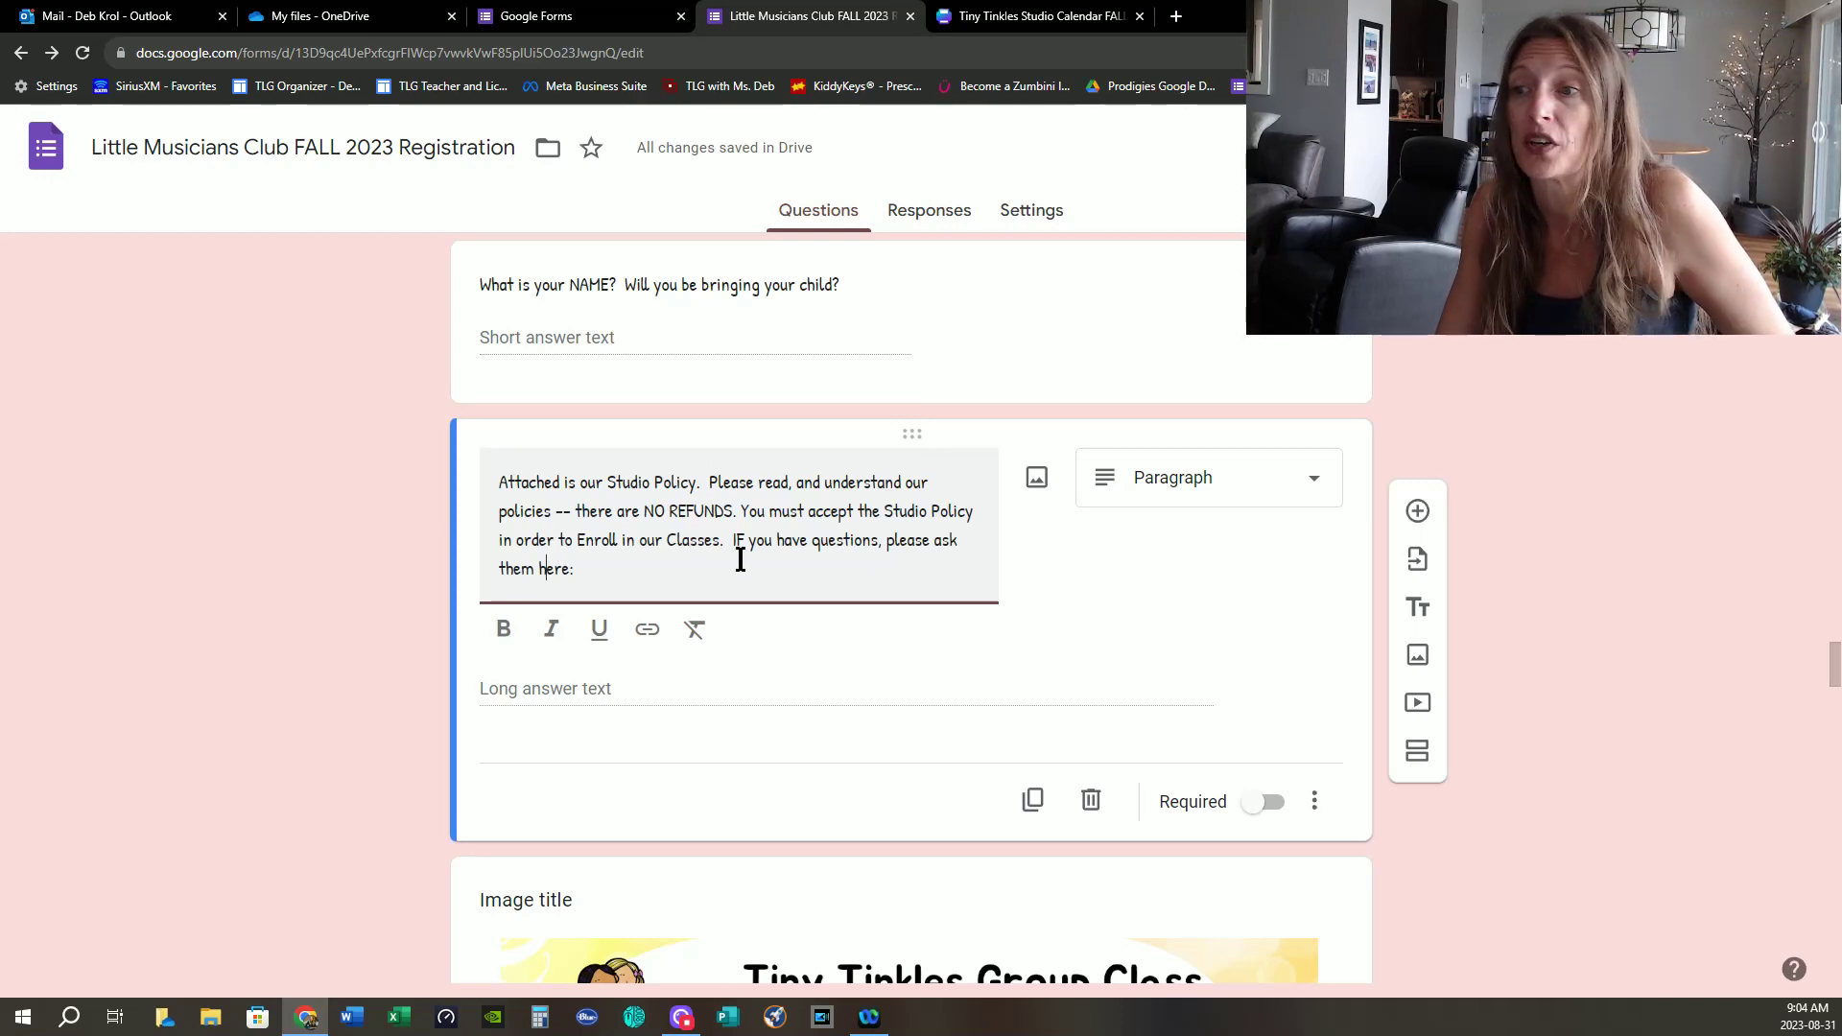
scroll(744, 561, down, 2)
scroll(768, 528, down, 2)
scroll(787, 499, down, 2)
scroll(1190, 590, down, 3)
scroll(1056, 672, down, 3)
scroll(991, 741, down, 12)
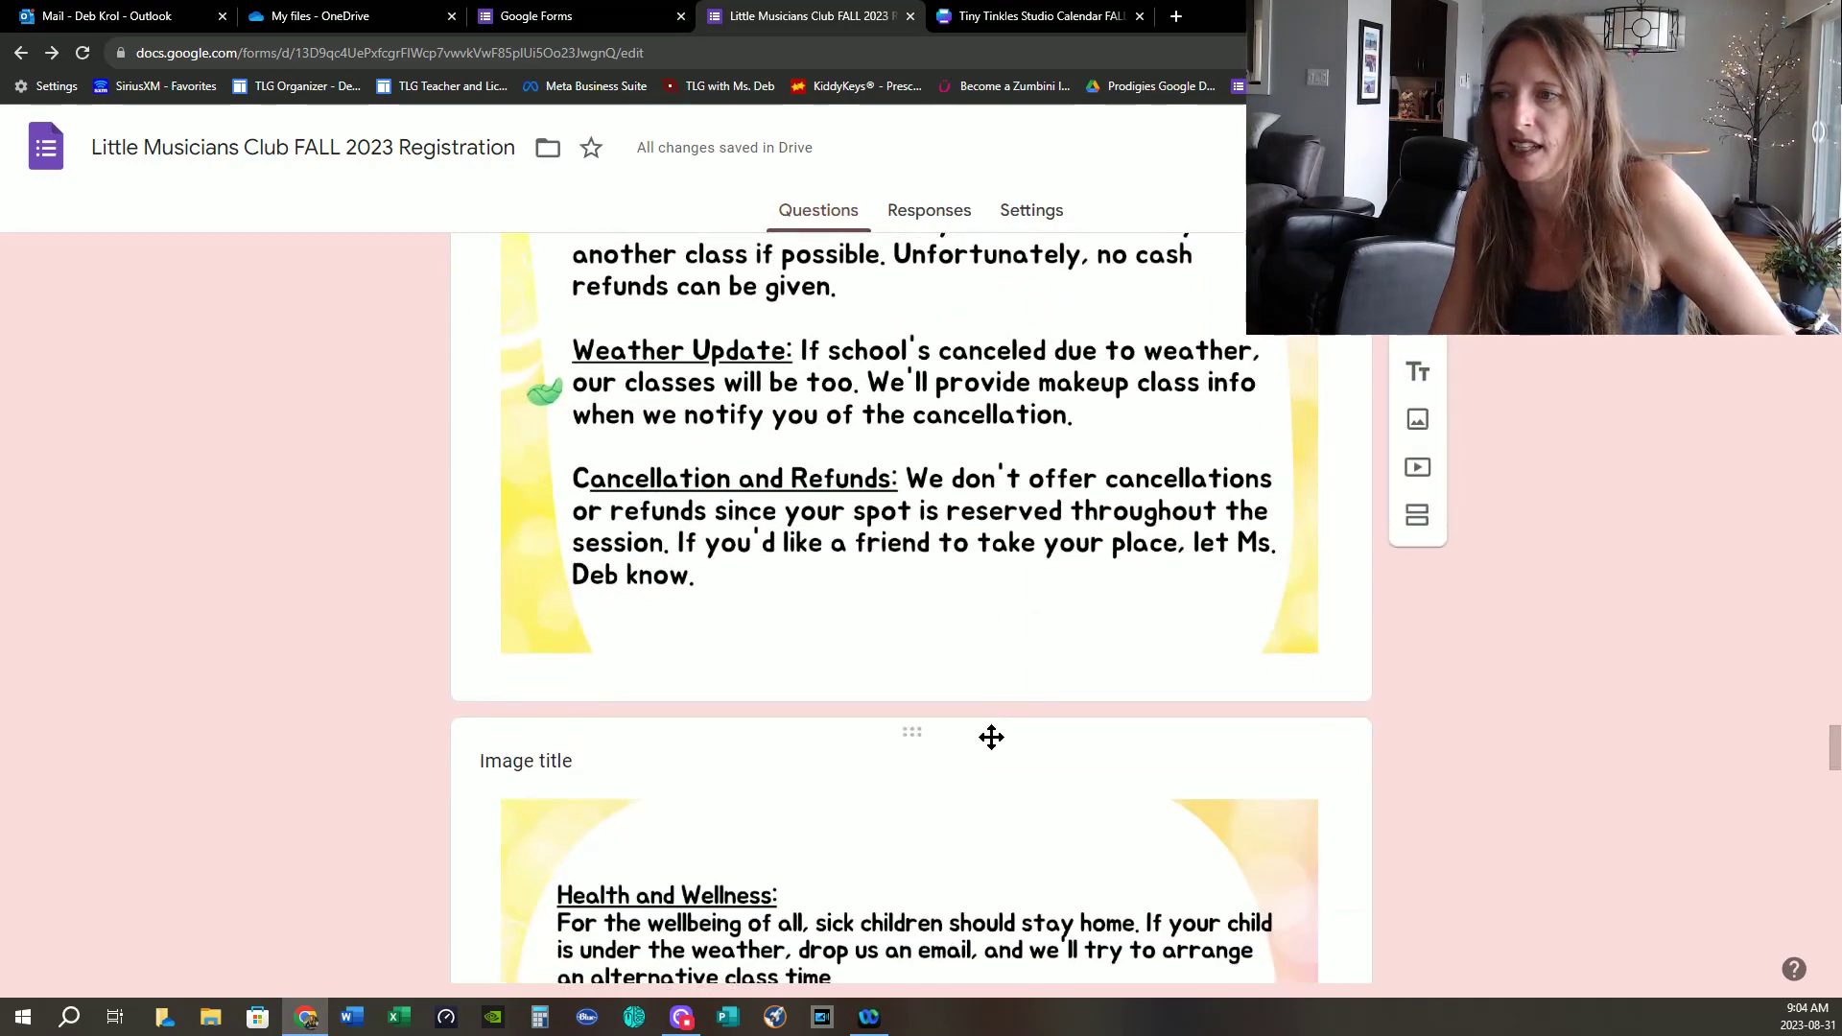
scroll(988, 733, down, 5)
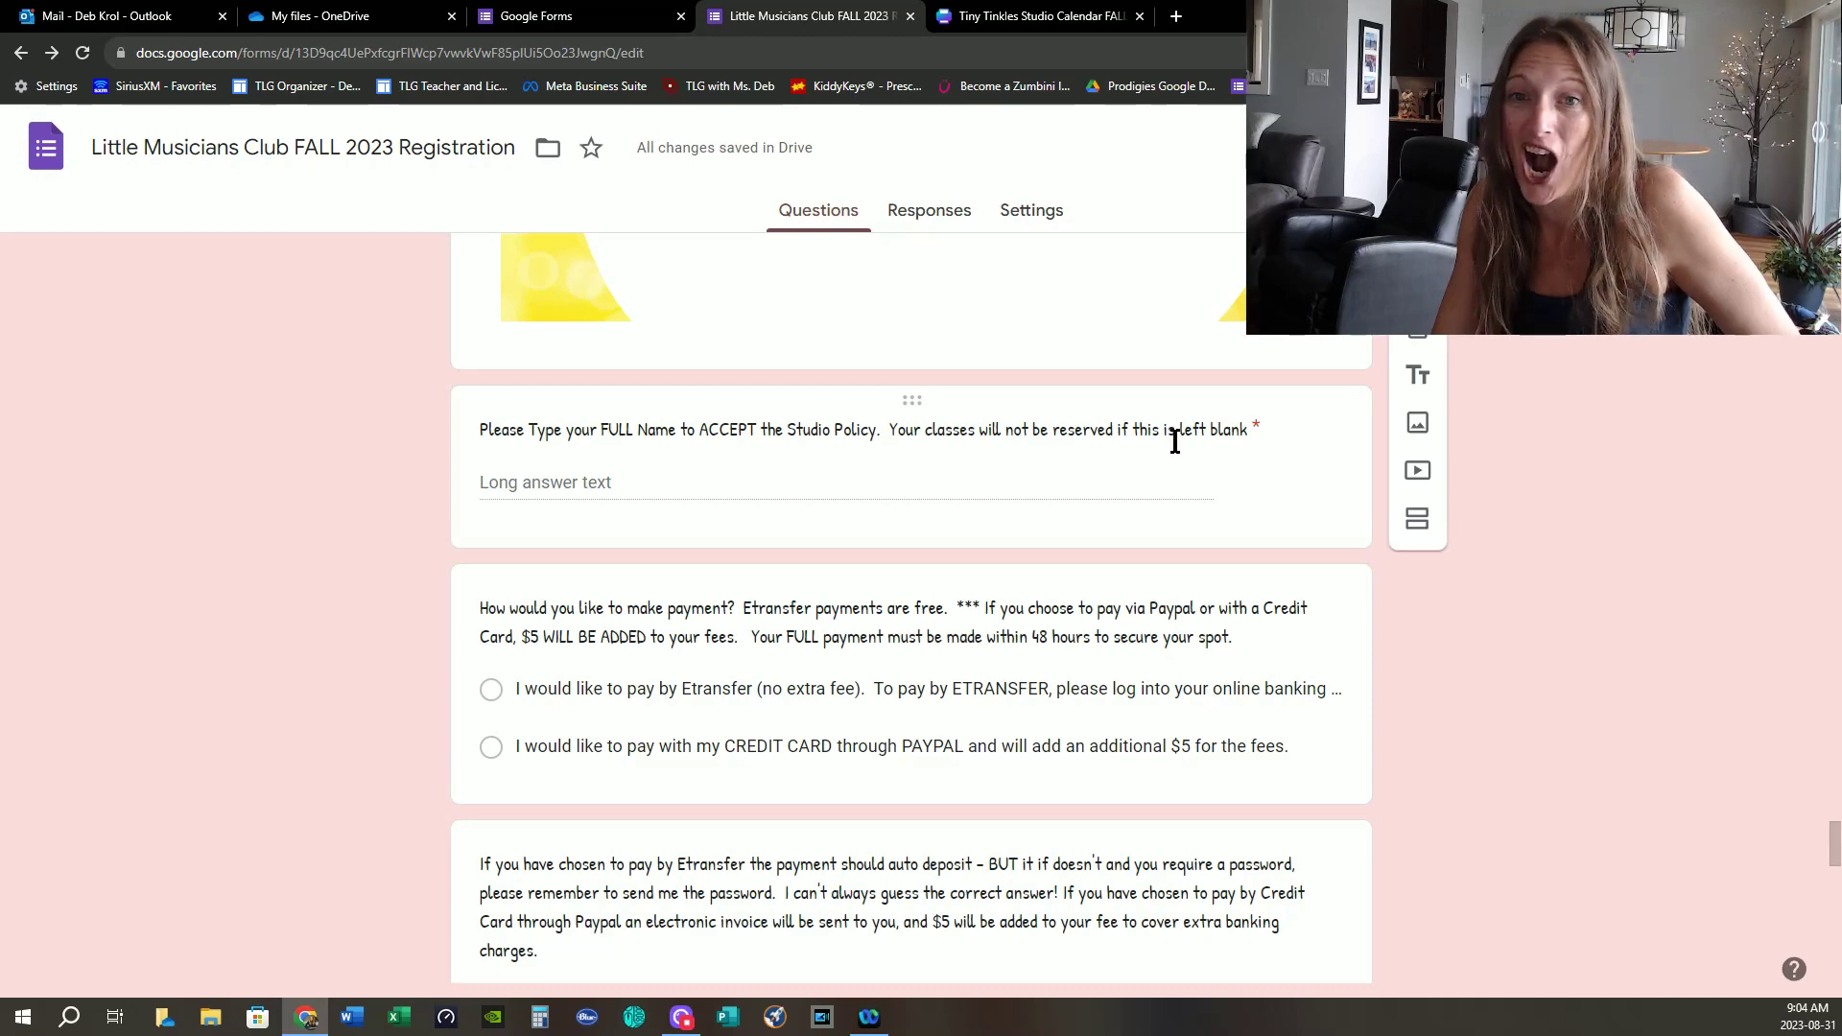
- Review the payment method questions and the photo and video release with its introductory note
scroll(1174, 441, down, 3)
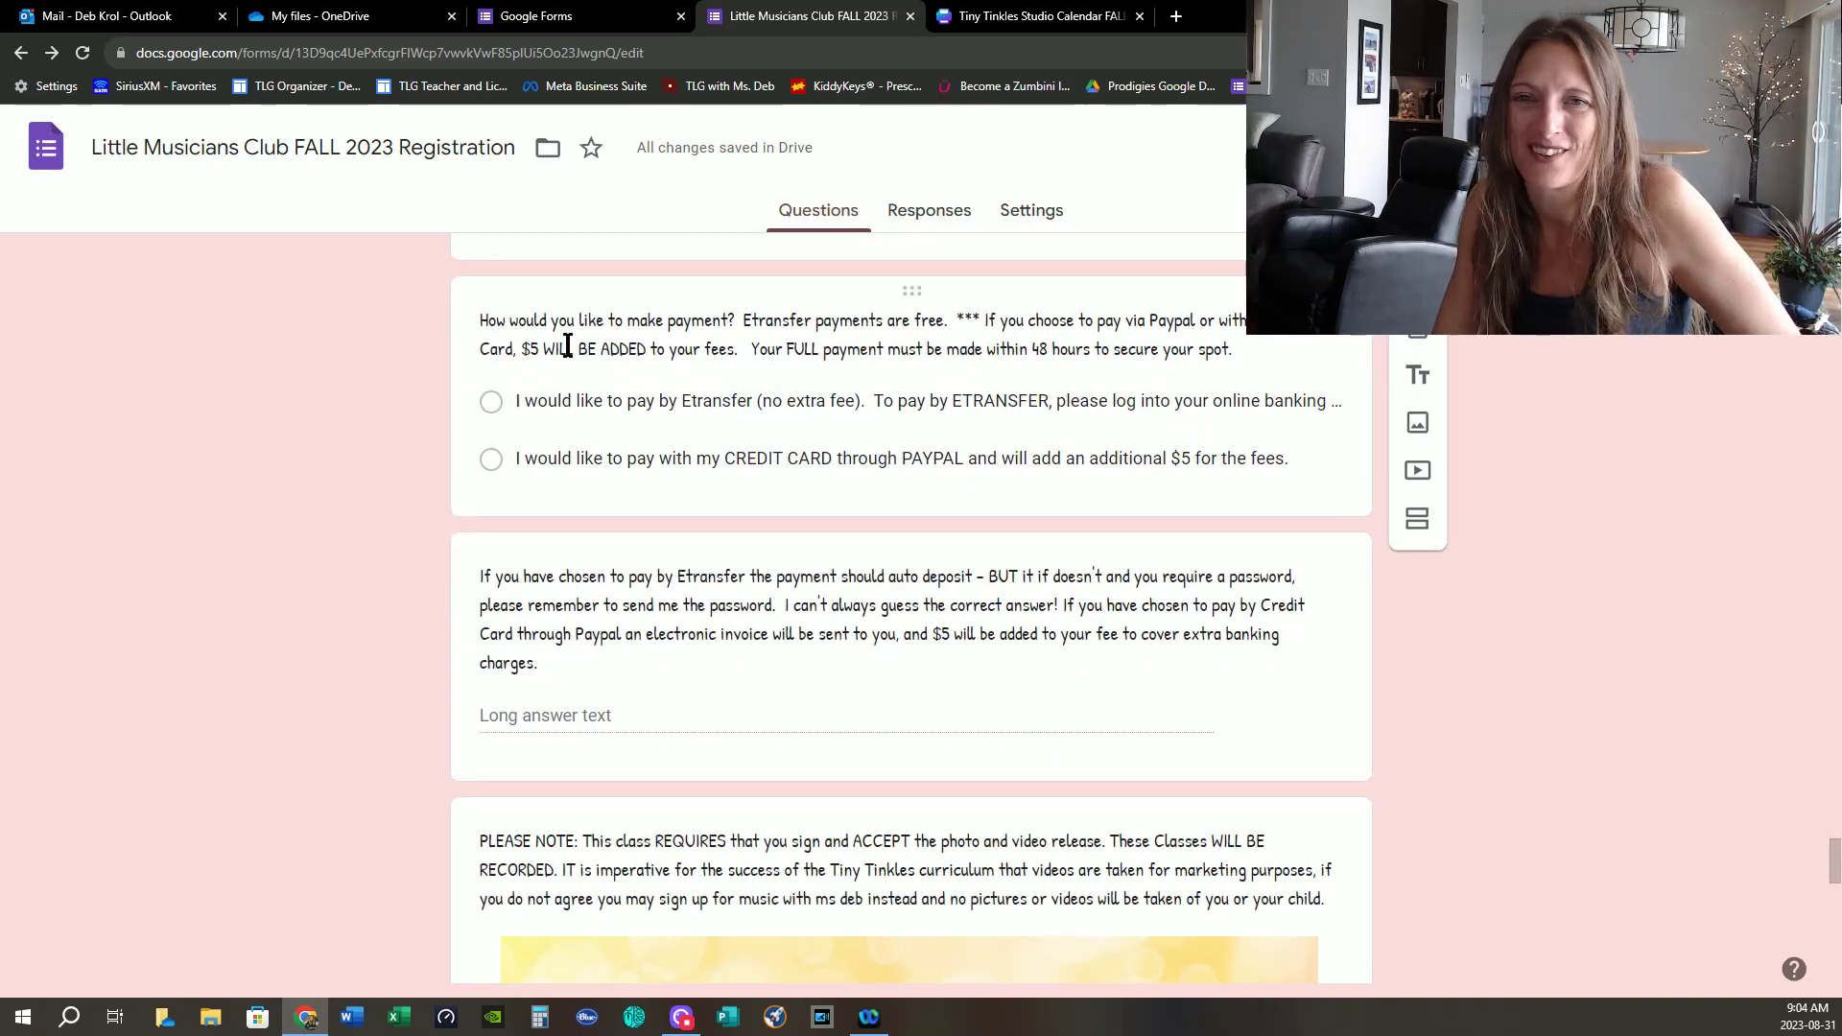
scroll(776, 416, down, 1)
scroll(776, 415, down, 1)
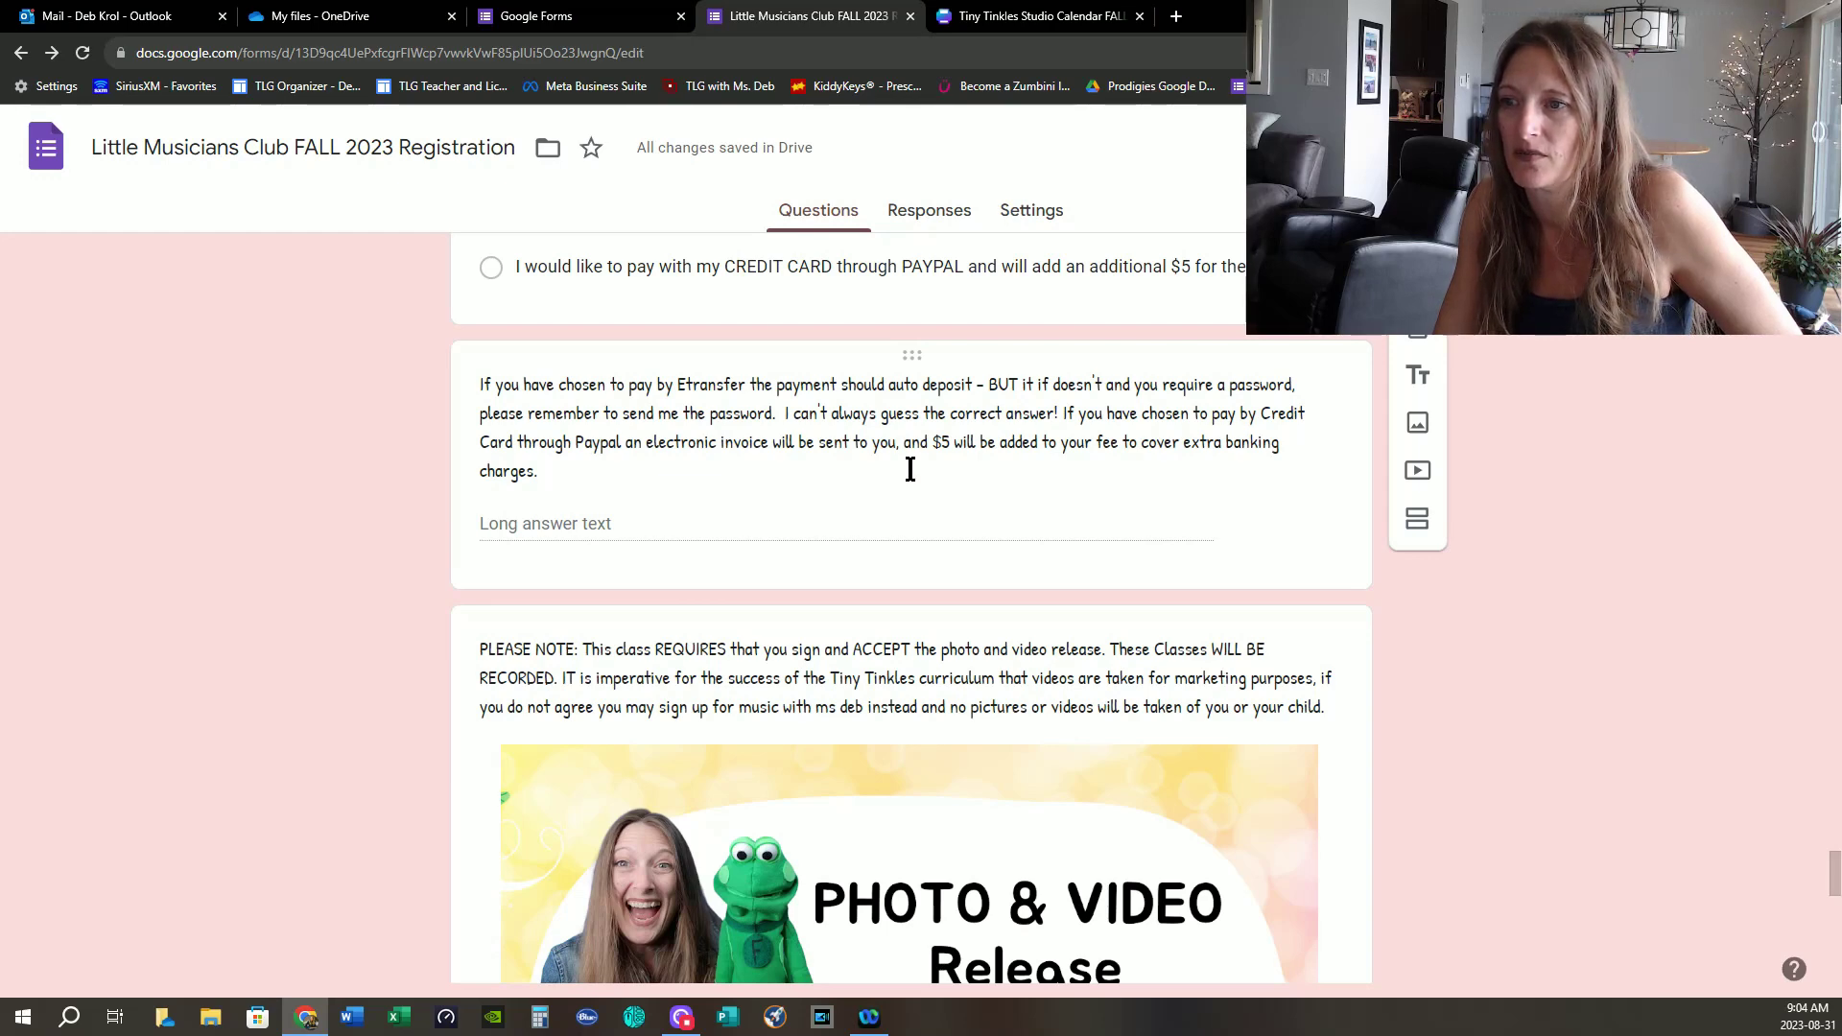
scroll(760, 543, down, 5)
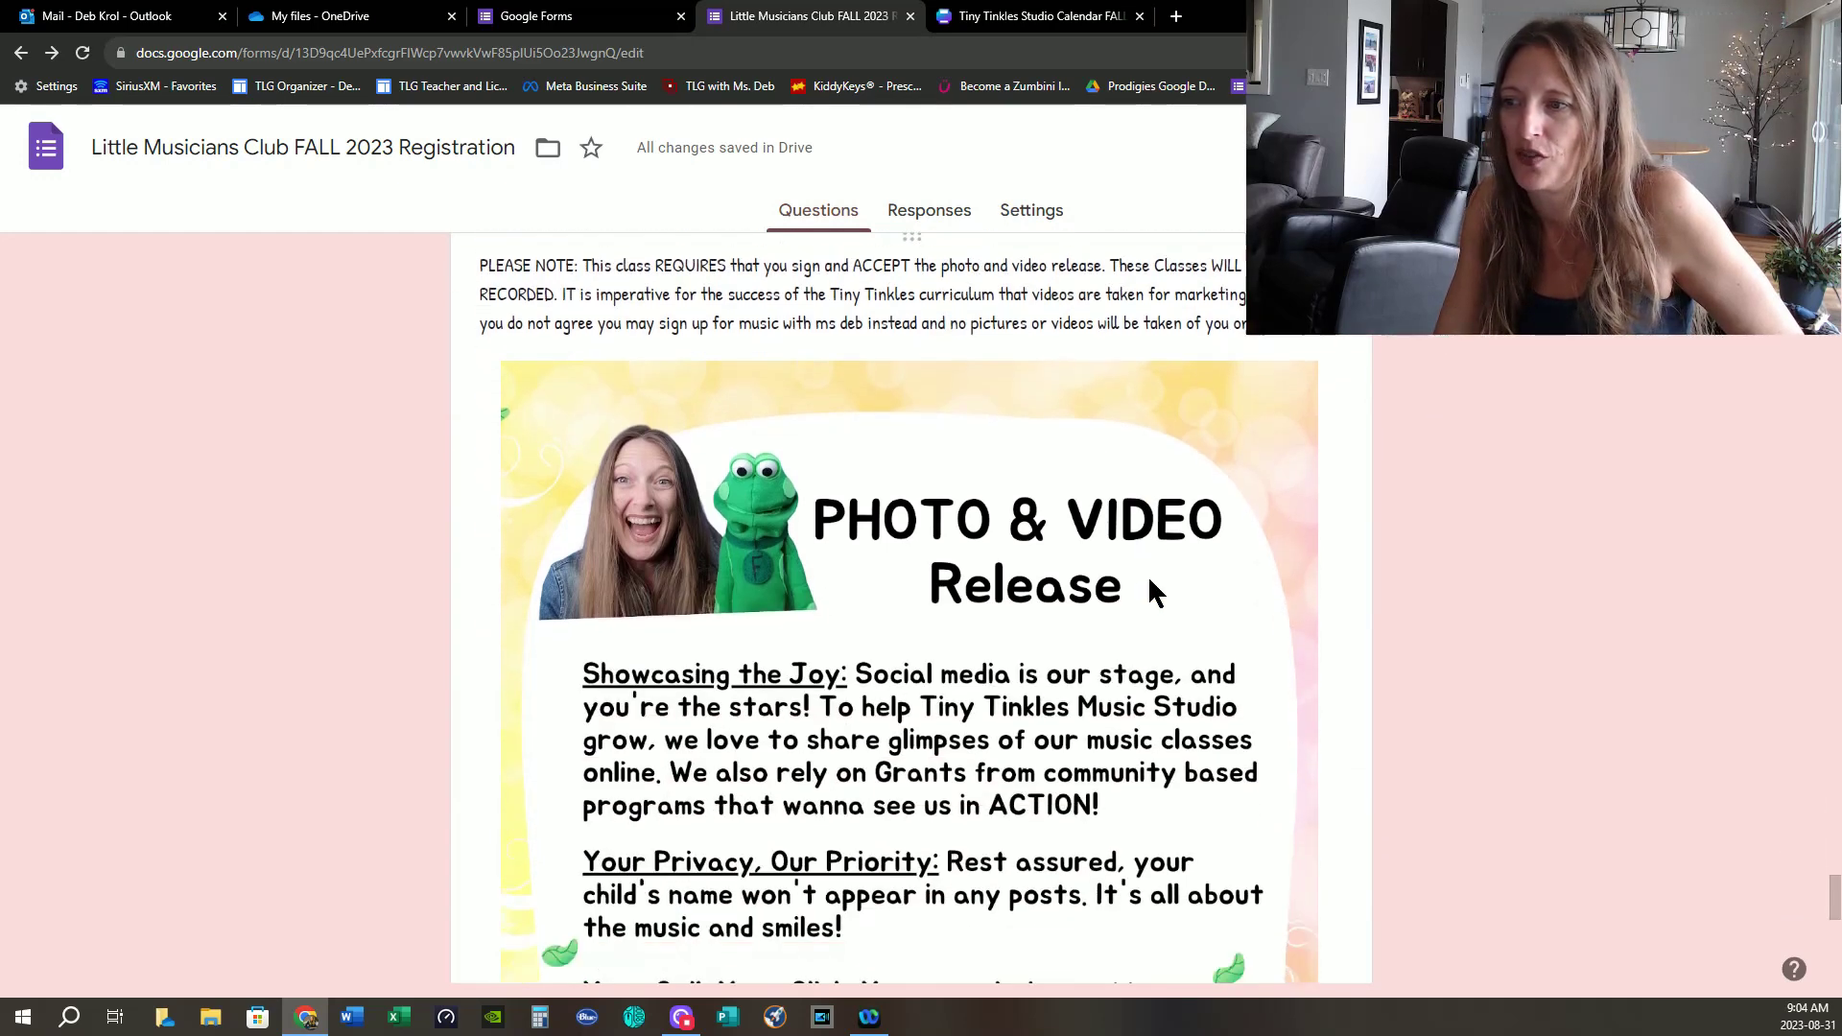
scroll(863, 784, down, 4)
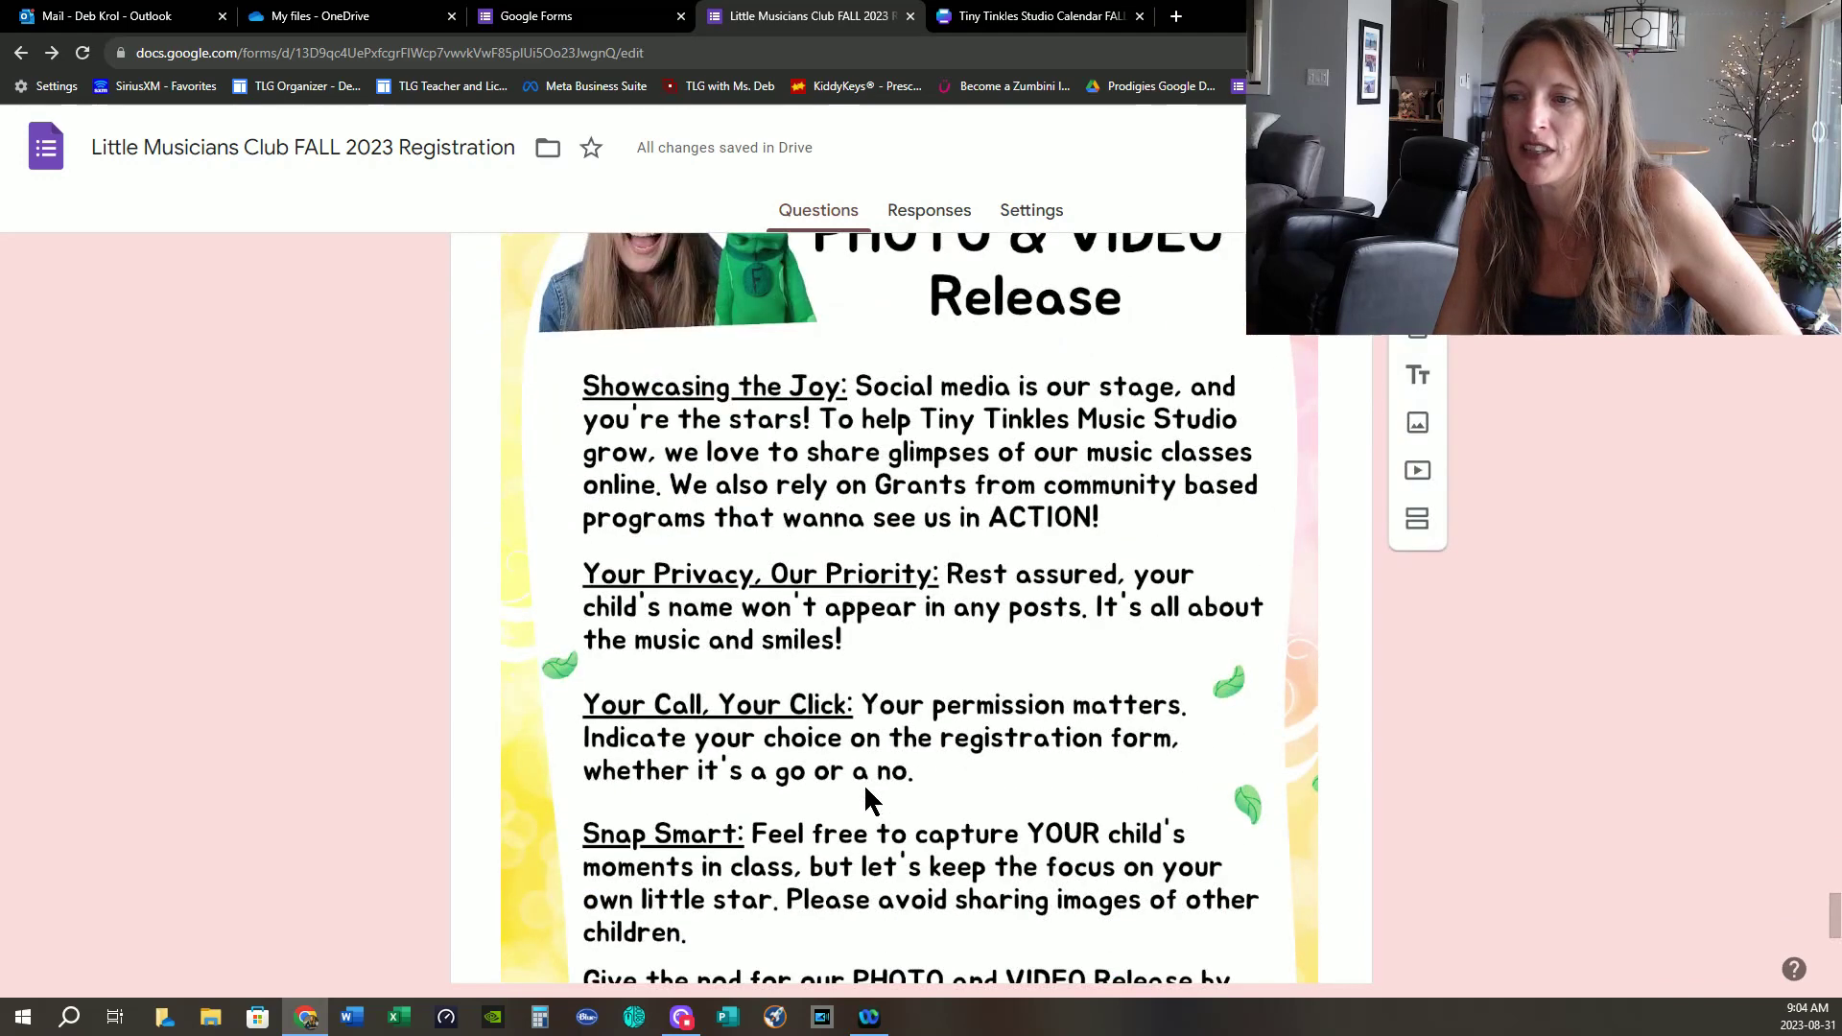
scroll(863, 783, up, 5)
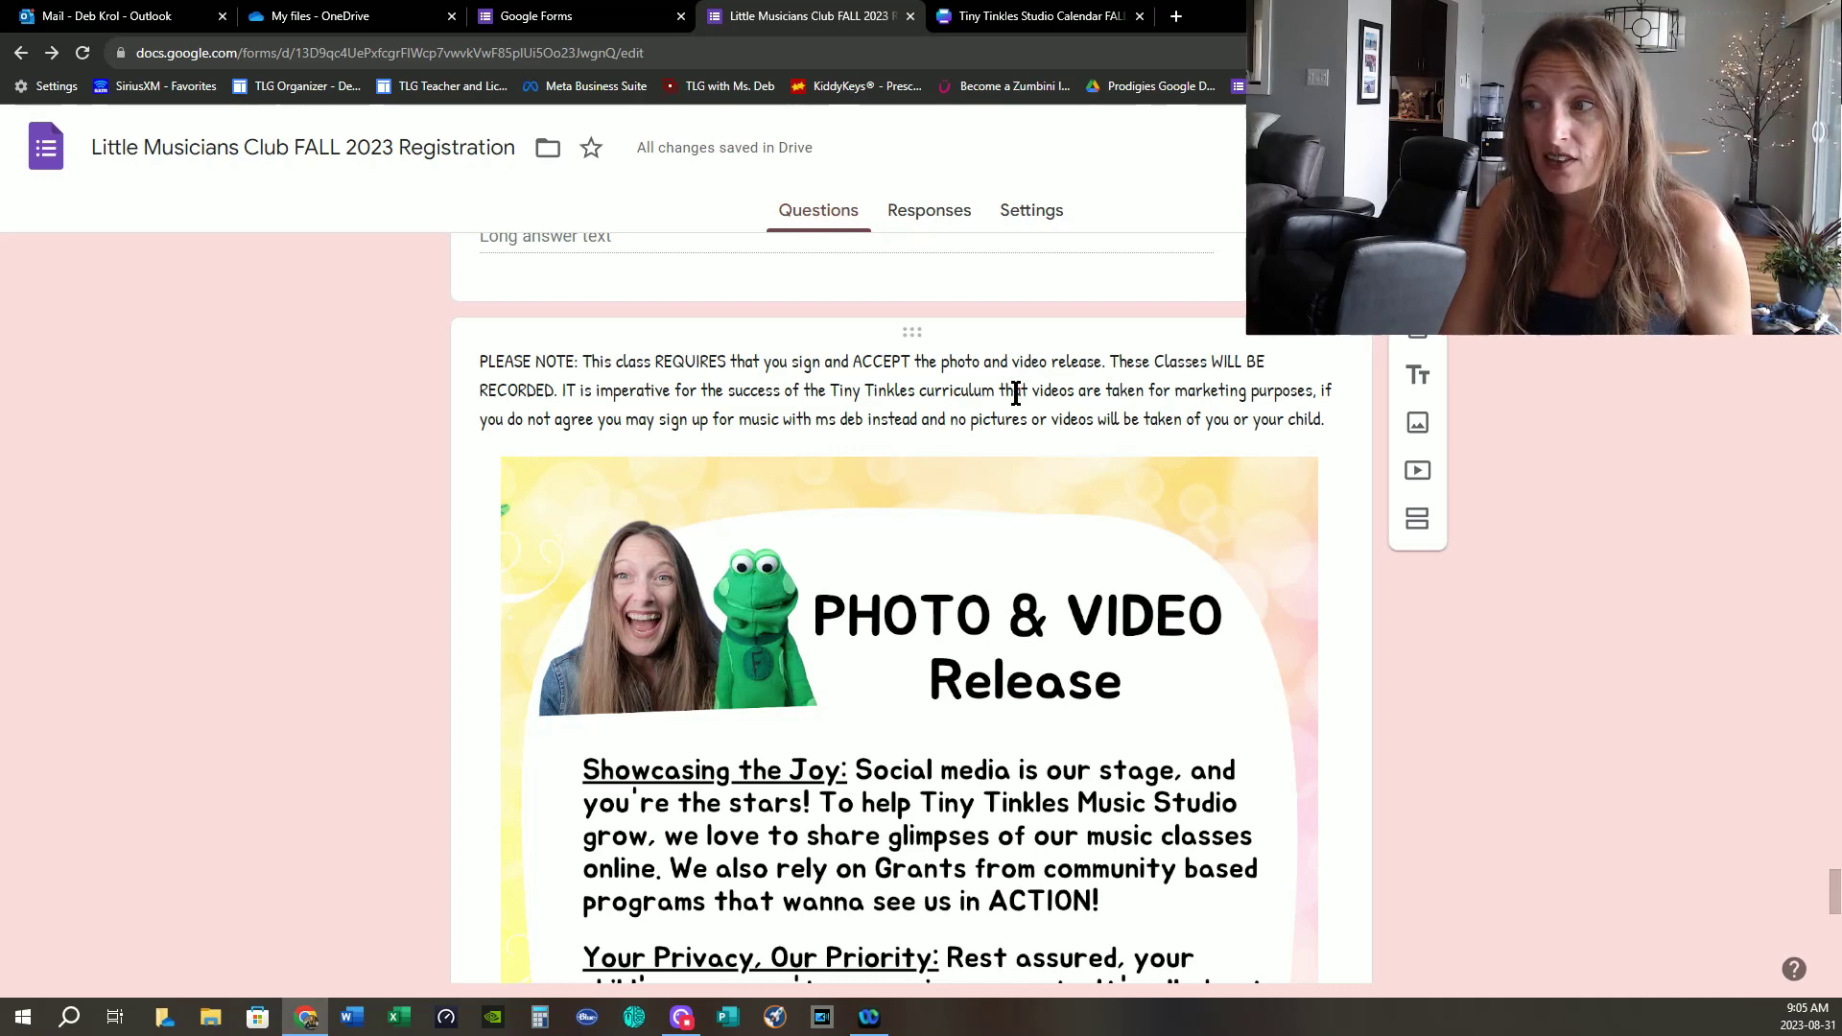
click(506, 390)
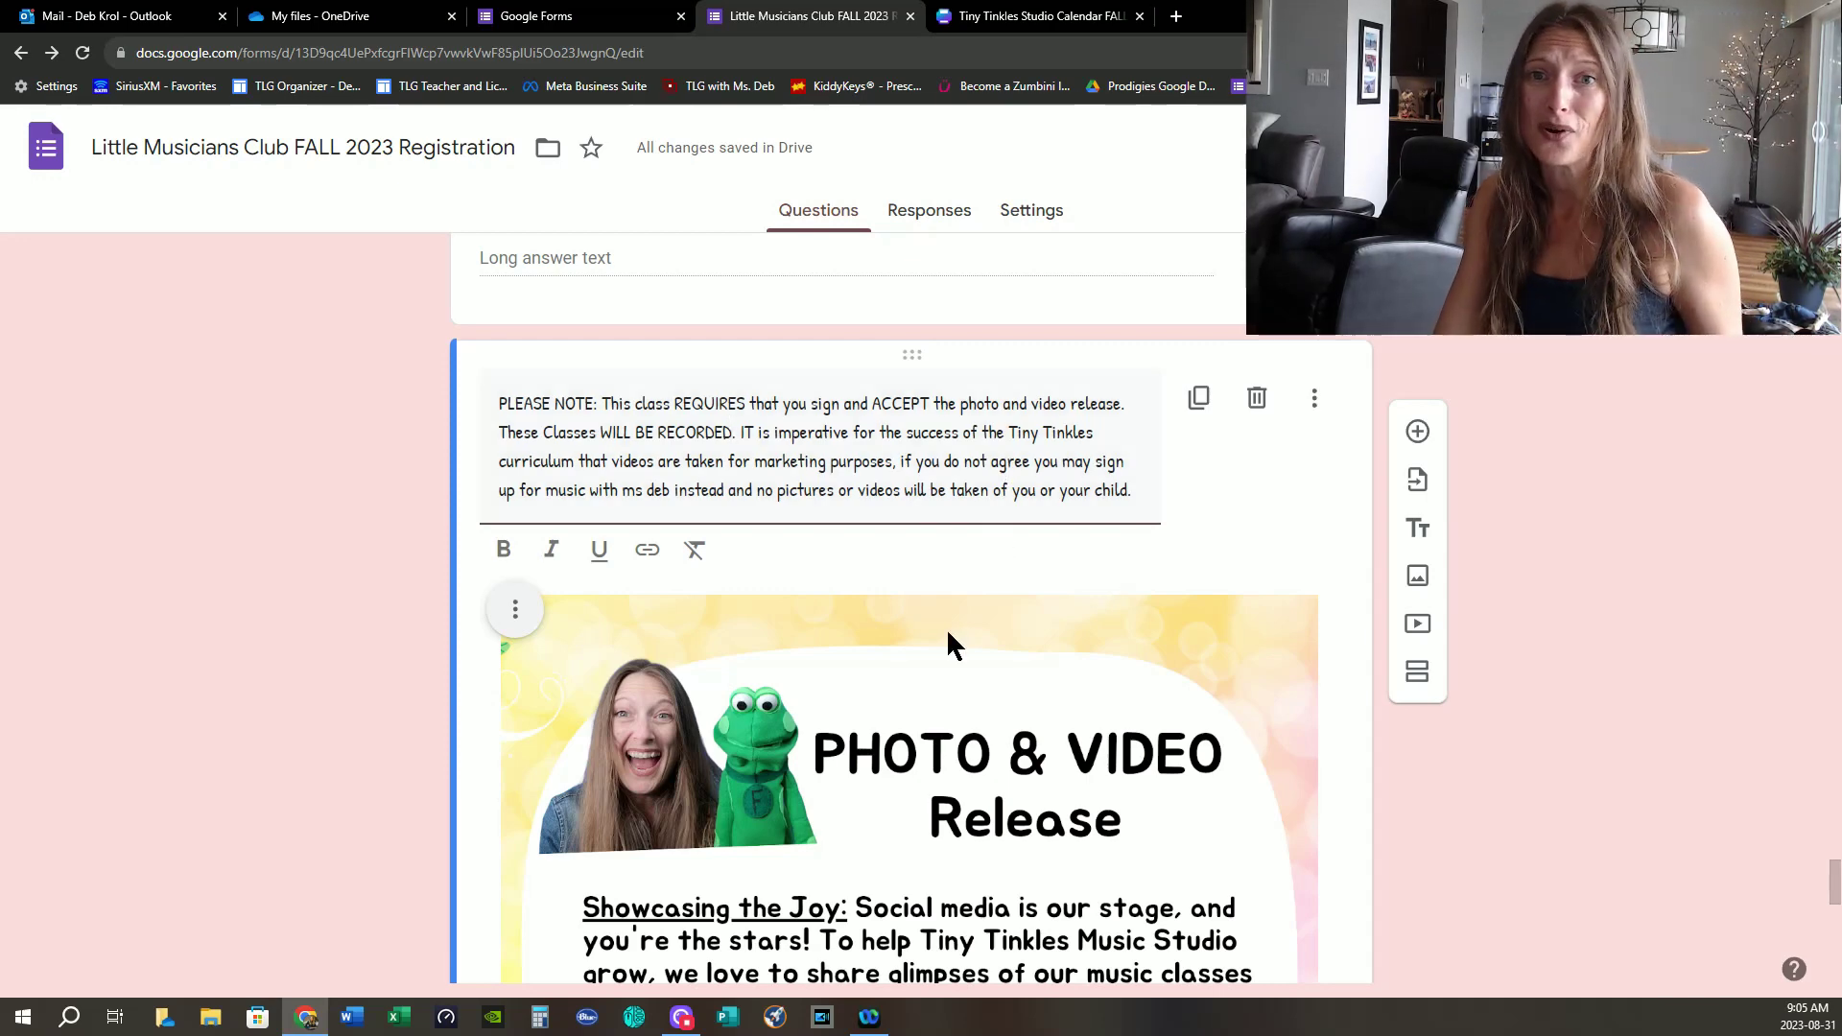
- Extend the "I DO NOT AGREE" option of the photo and video release question with "and will sign up for Music with", the teacher's name and "instead."
scroll(946, 630, down, 14)
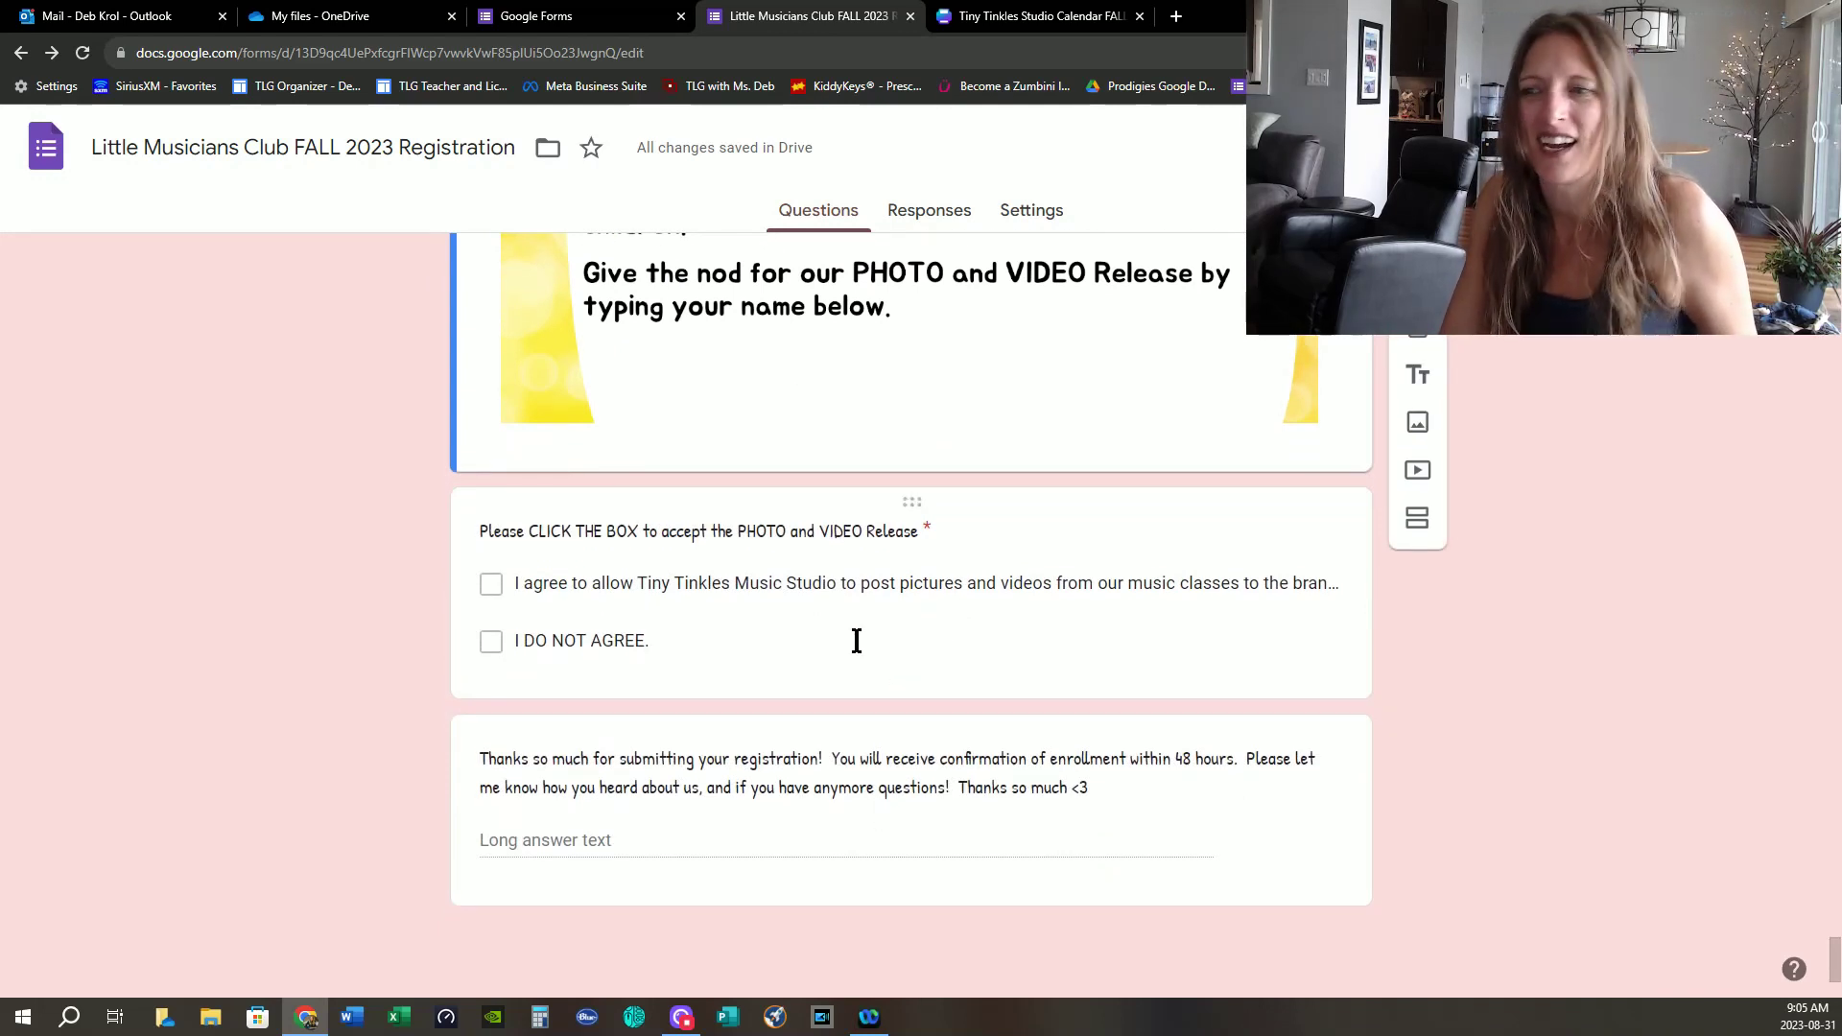
click(722, 645)
click(704, 560)
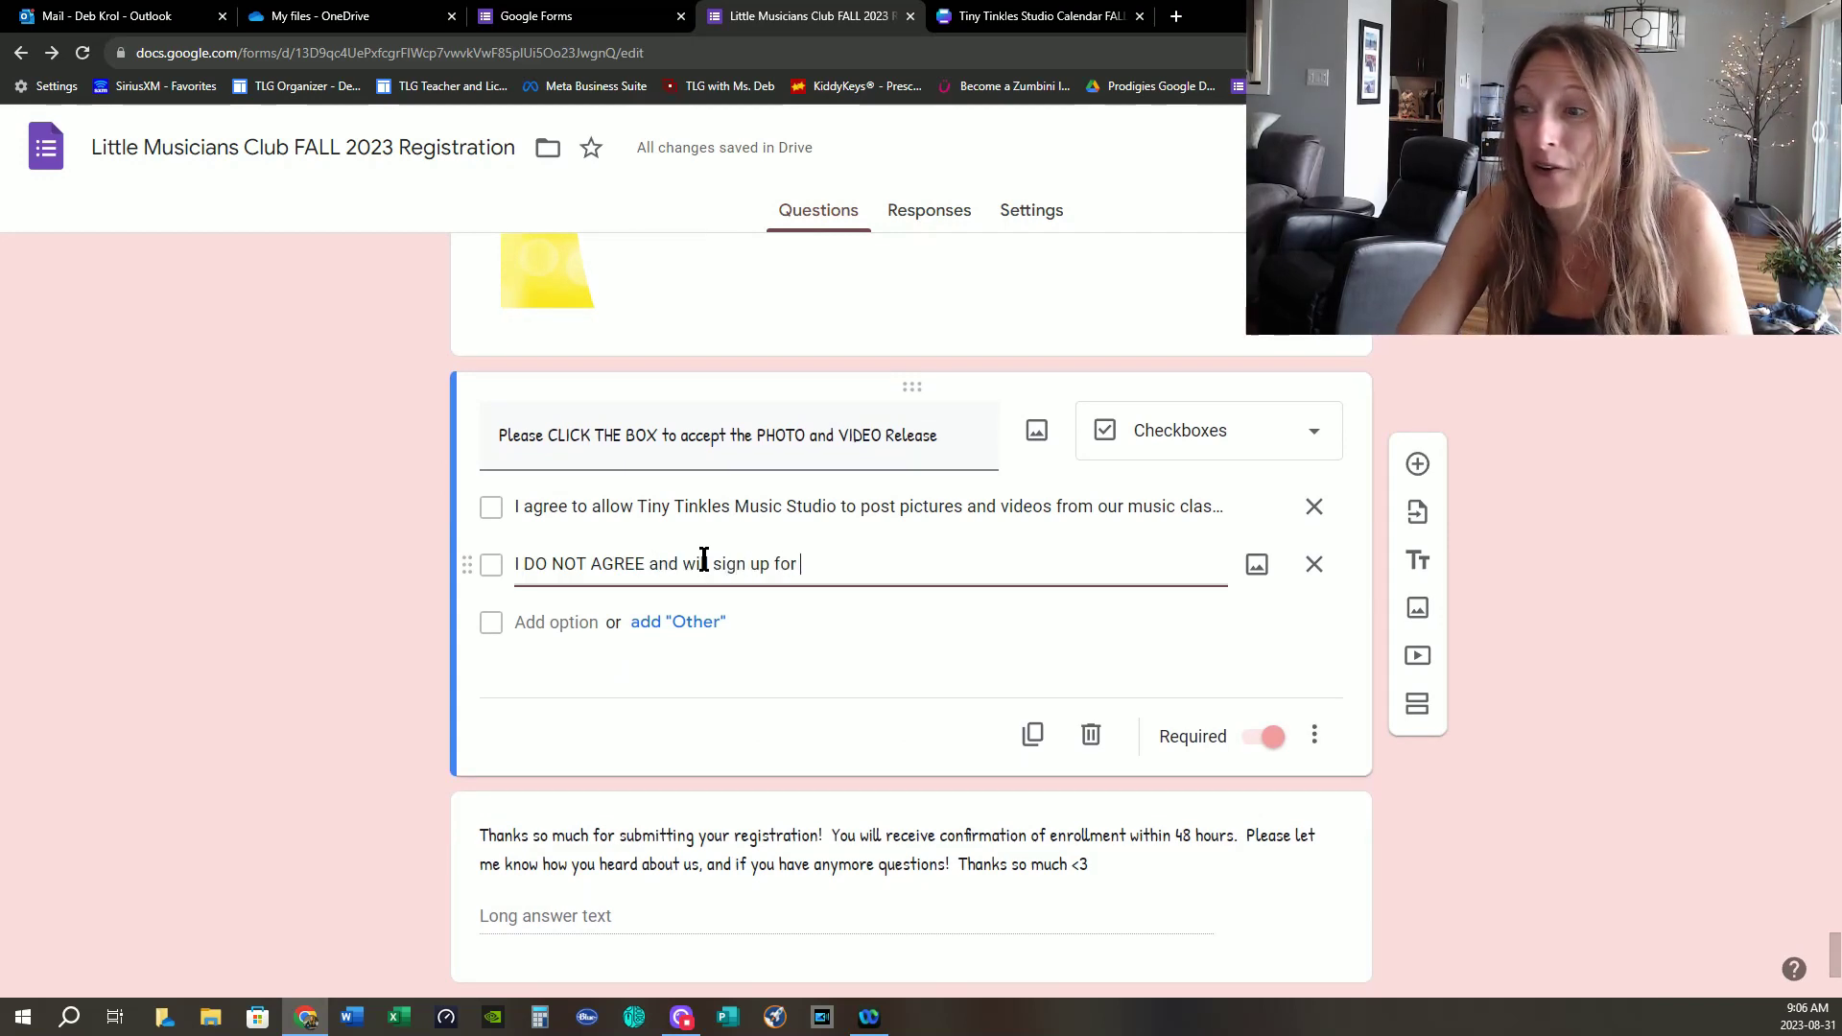
text(Music with )
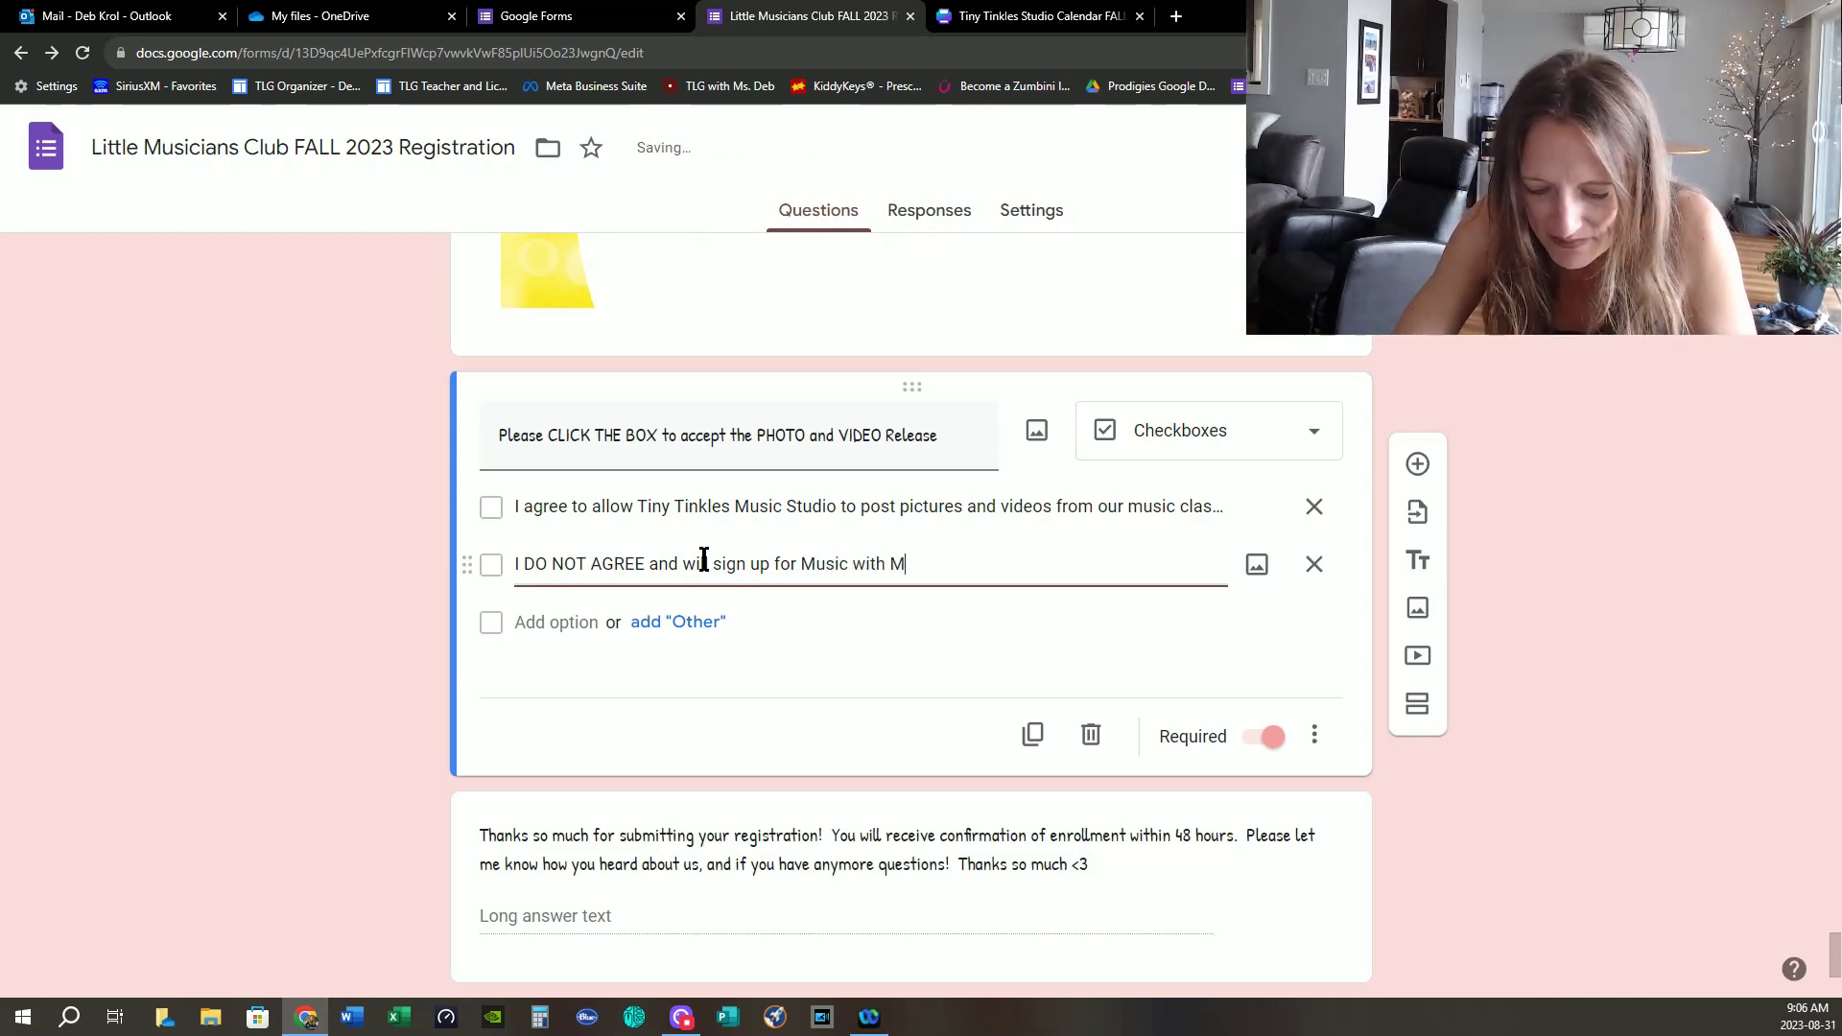
text(MS. Deb instead.)
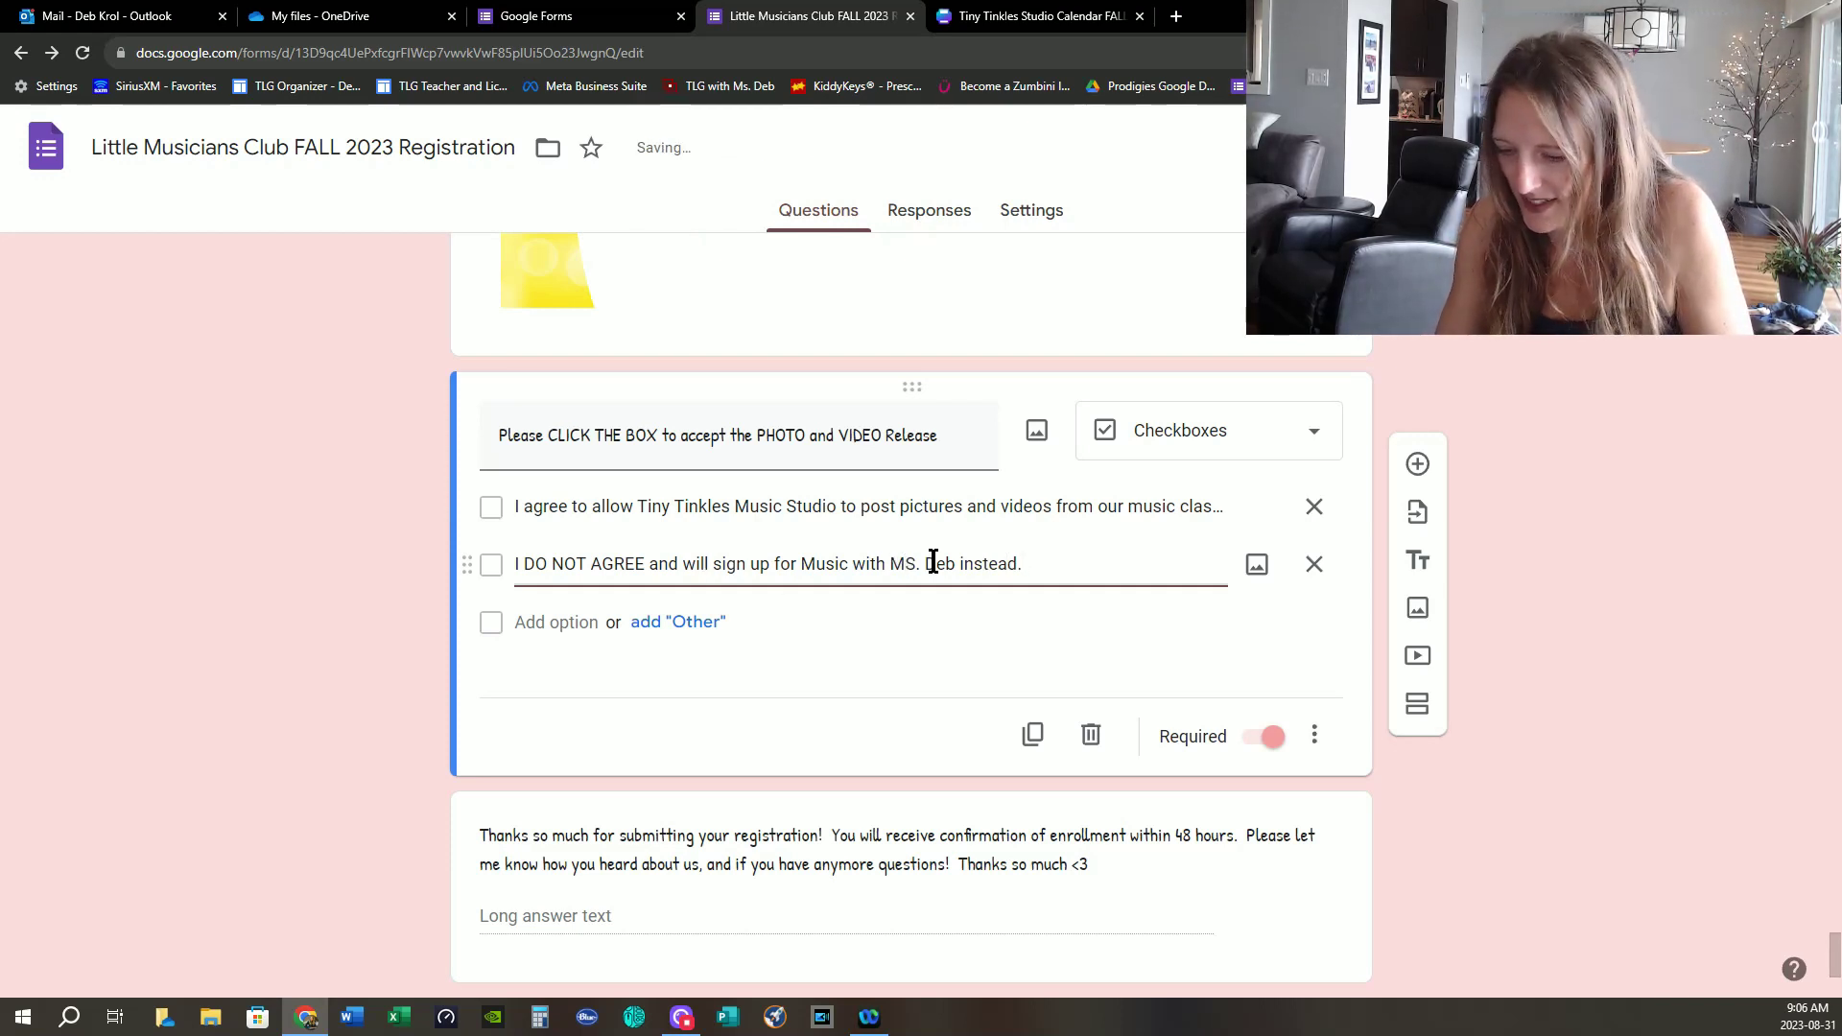
- Check the closing thank-you question at the end of the form and return to the welcome banner at its beginning
scroll(959, 537, down, 1)
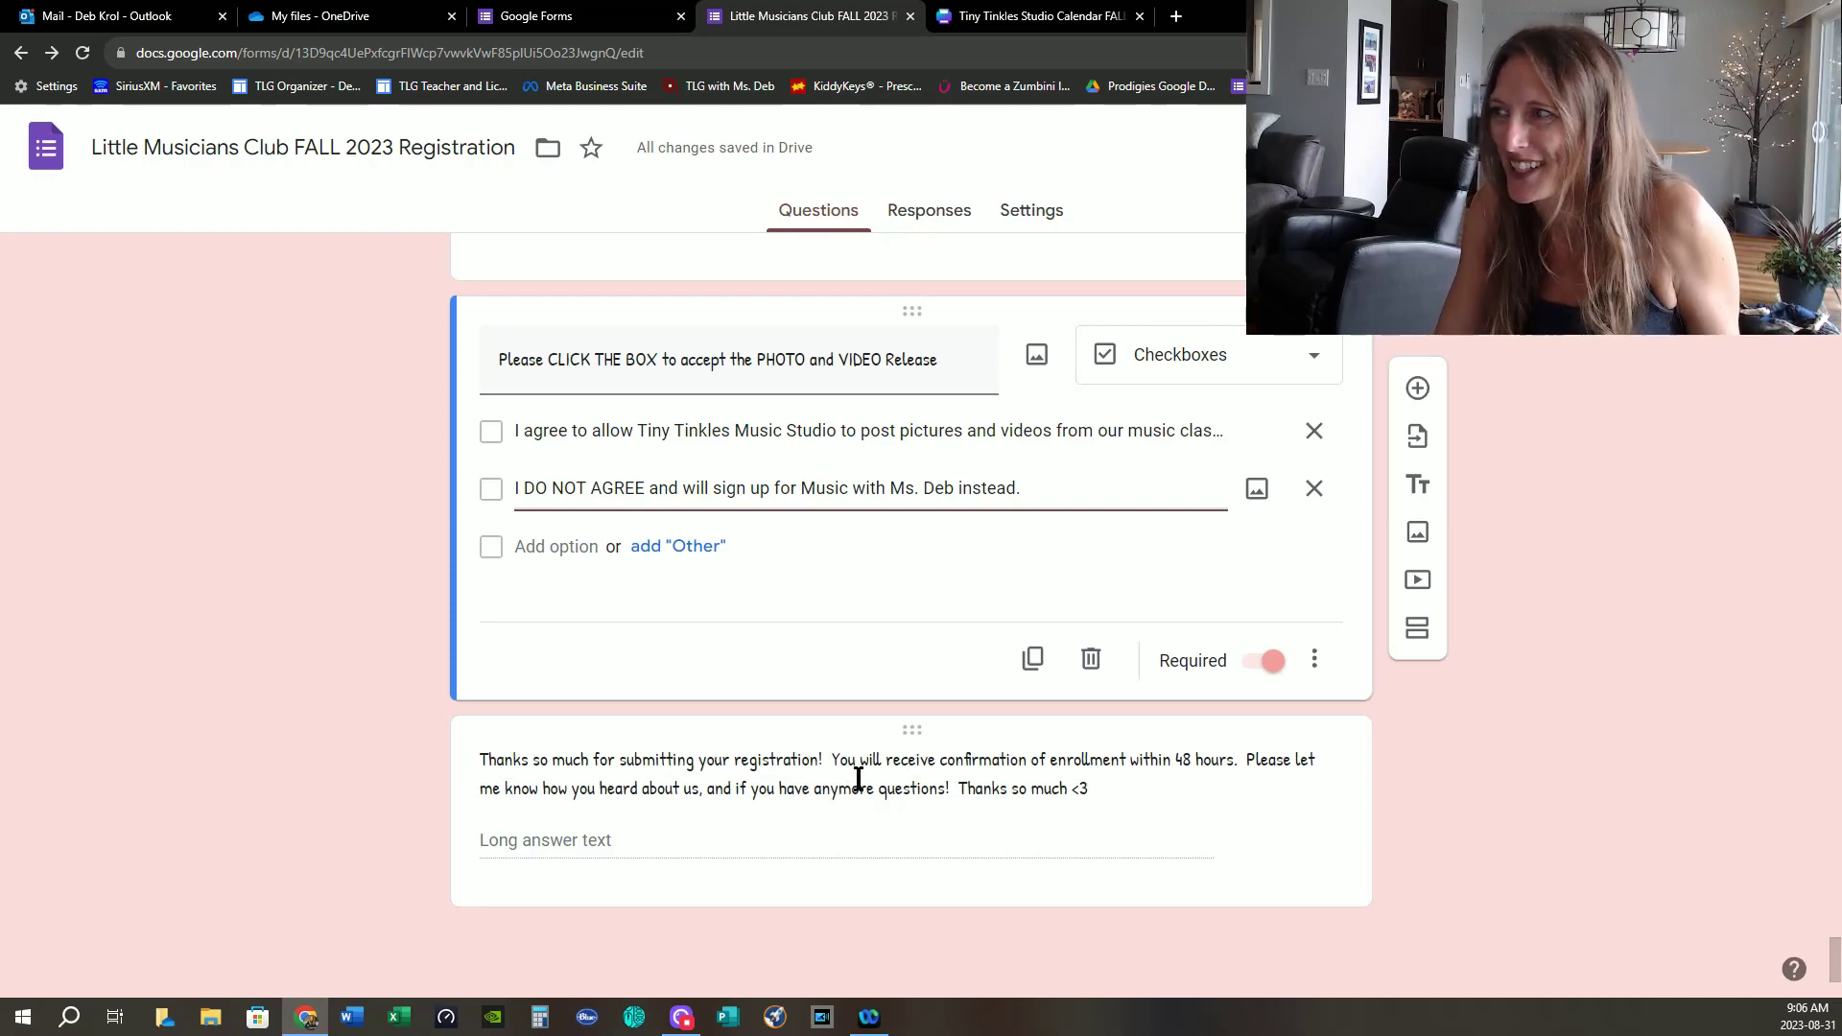
scroll(864, 780, up, 15)
scroll(964, 758, up, 20)
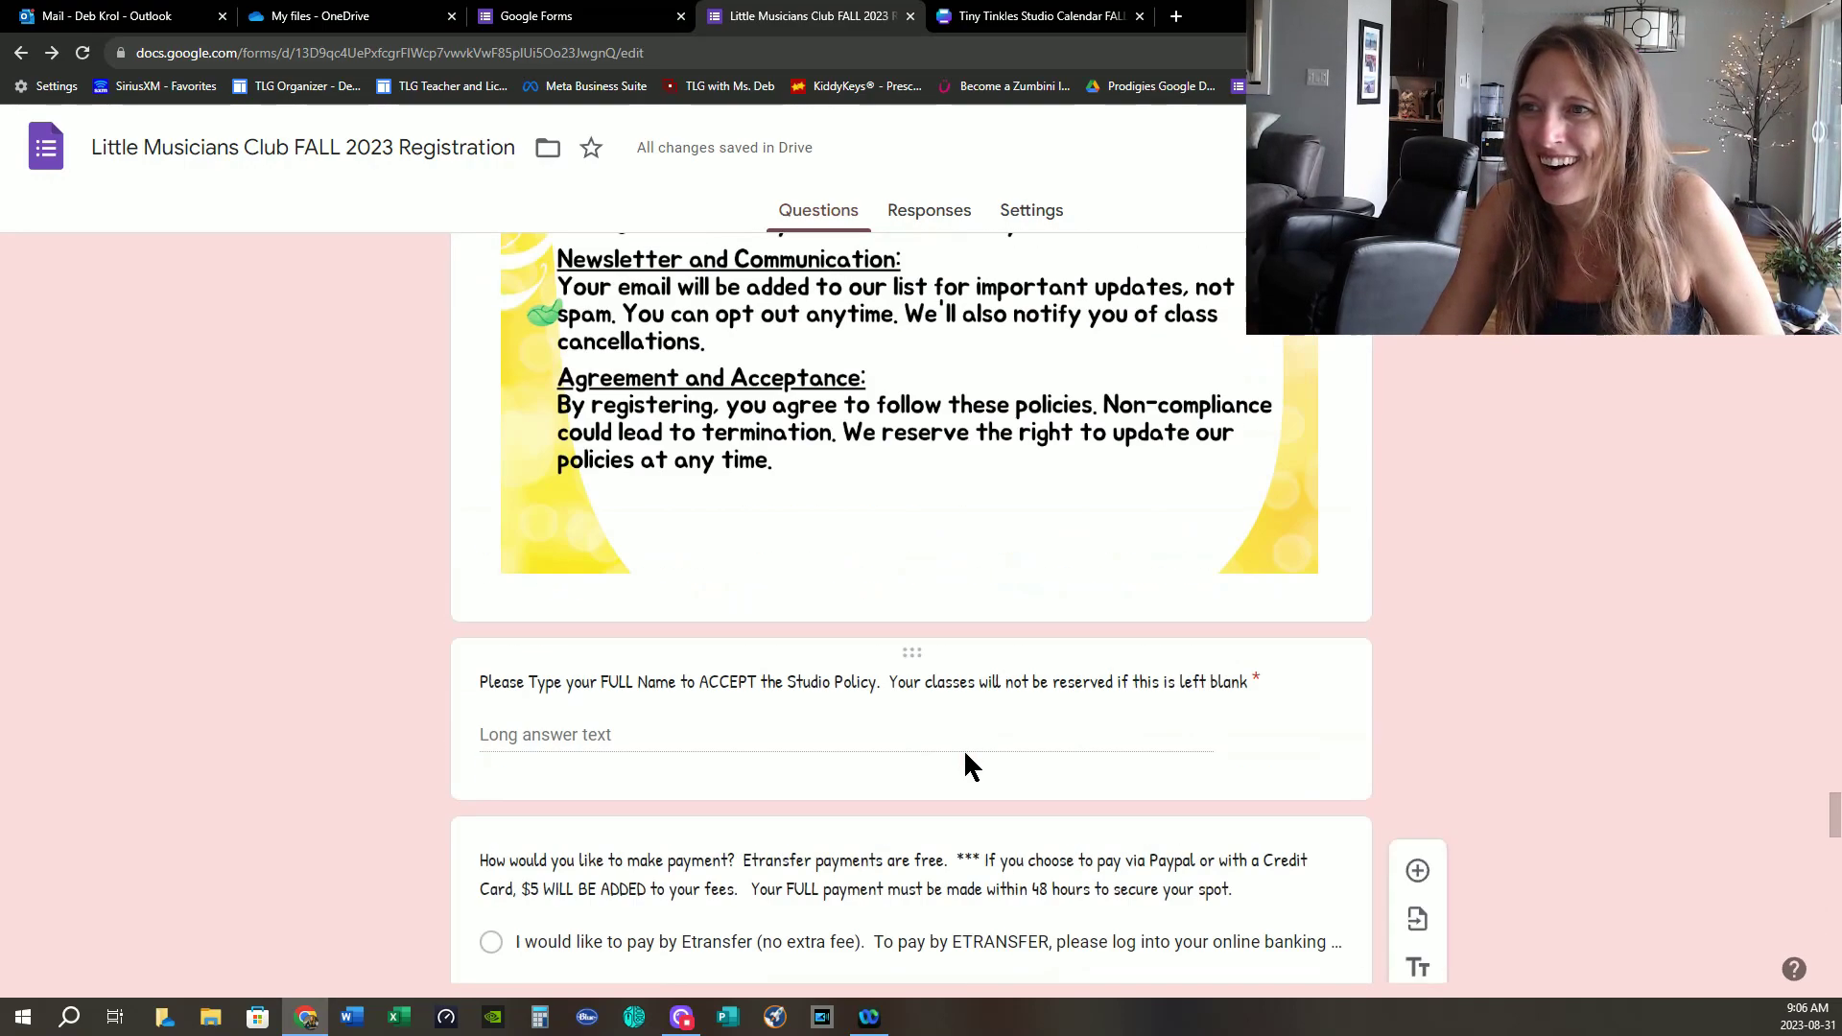
scroll(971, 753, up, 20)
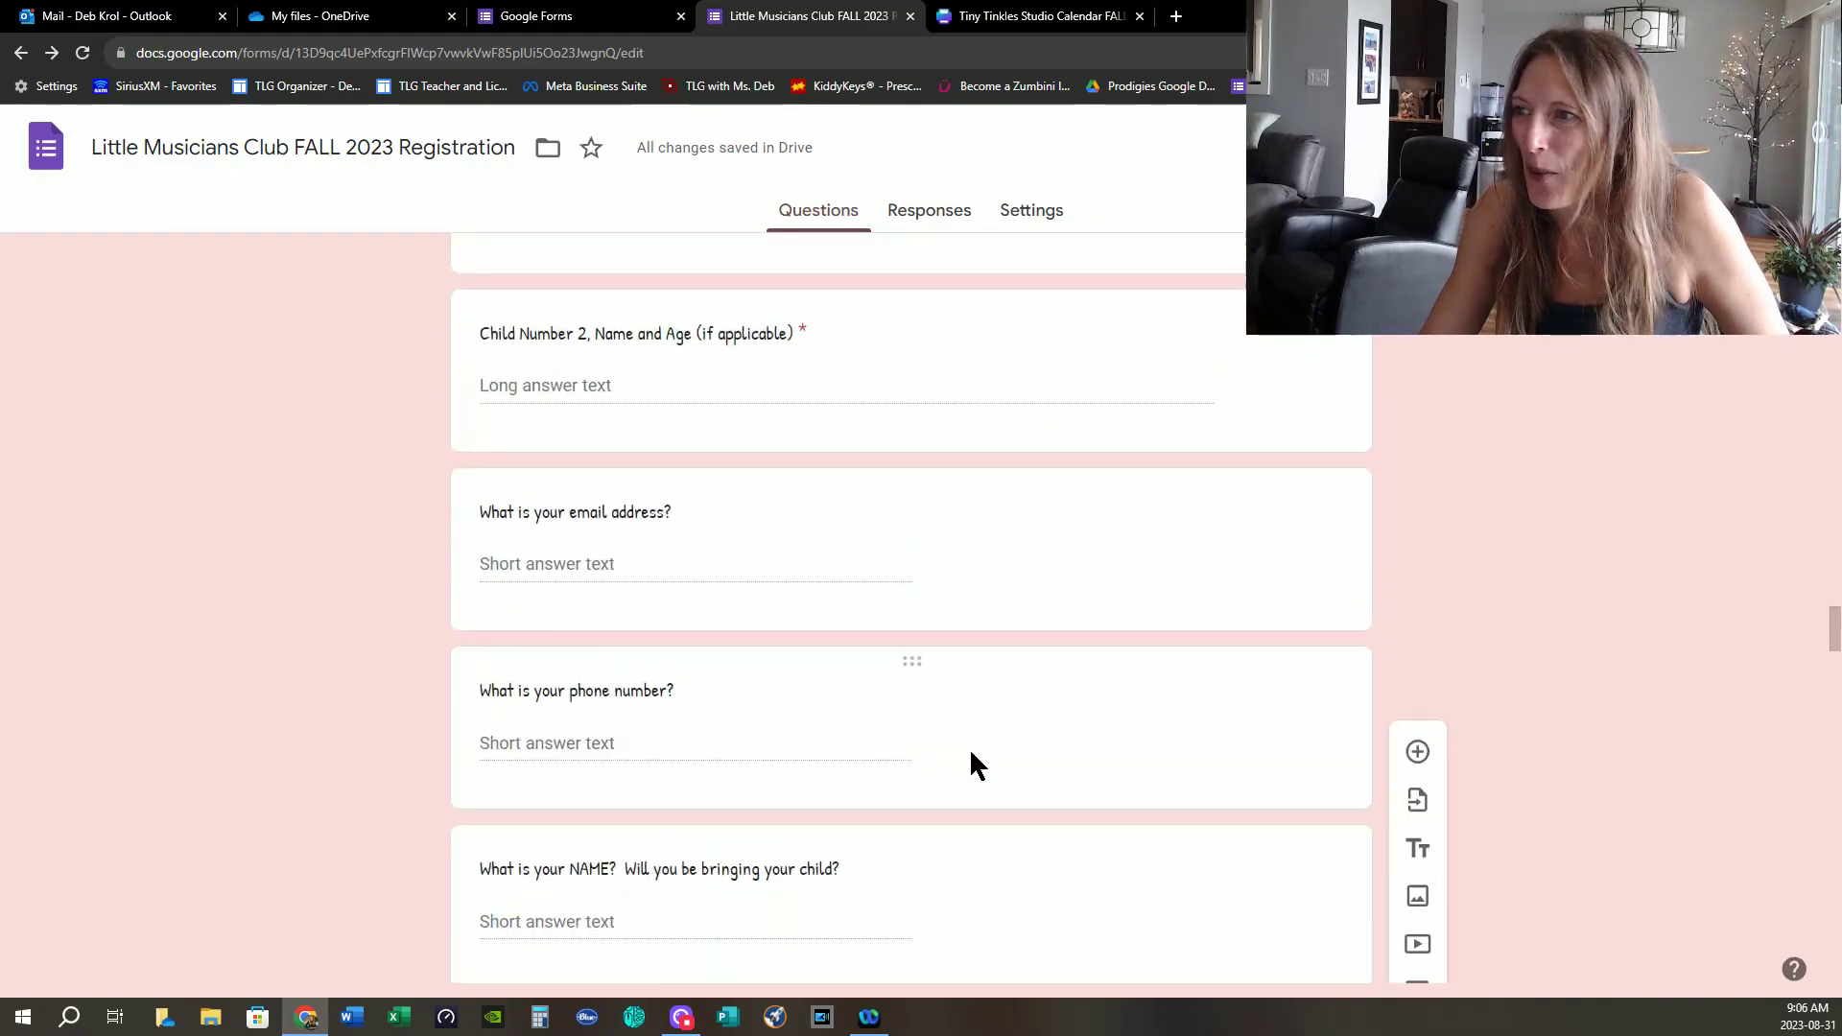
scroll(971, 756, up, 20)
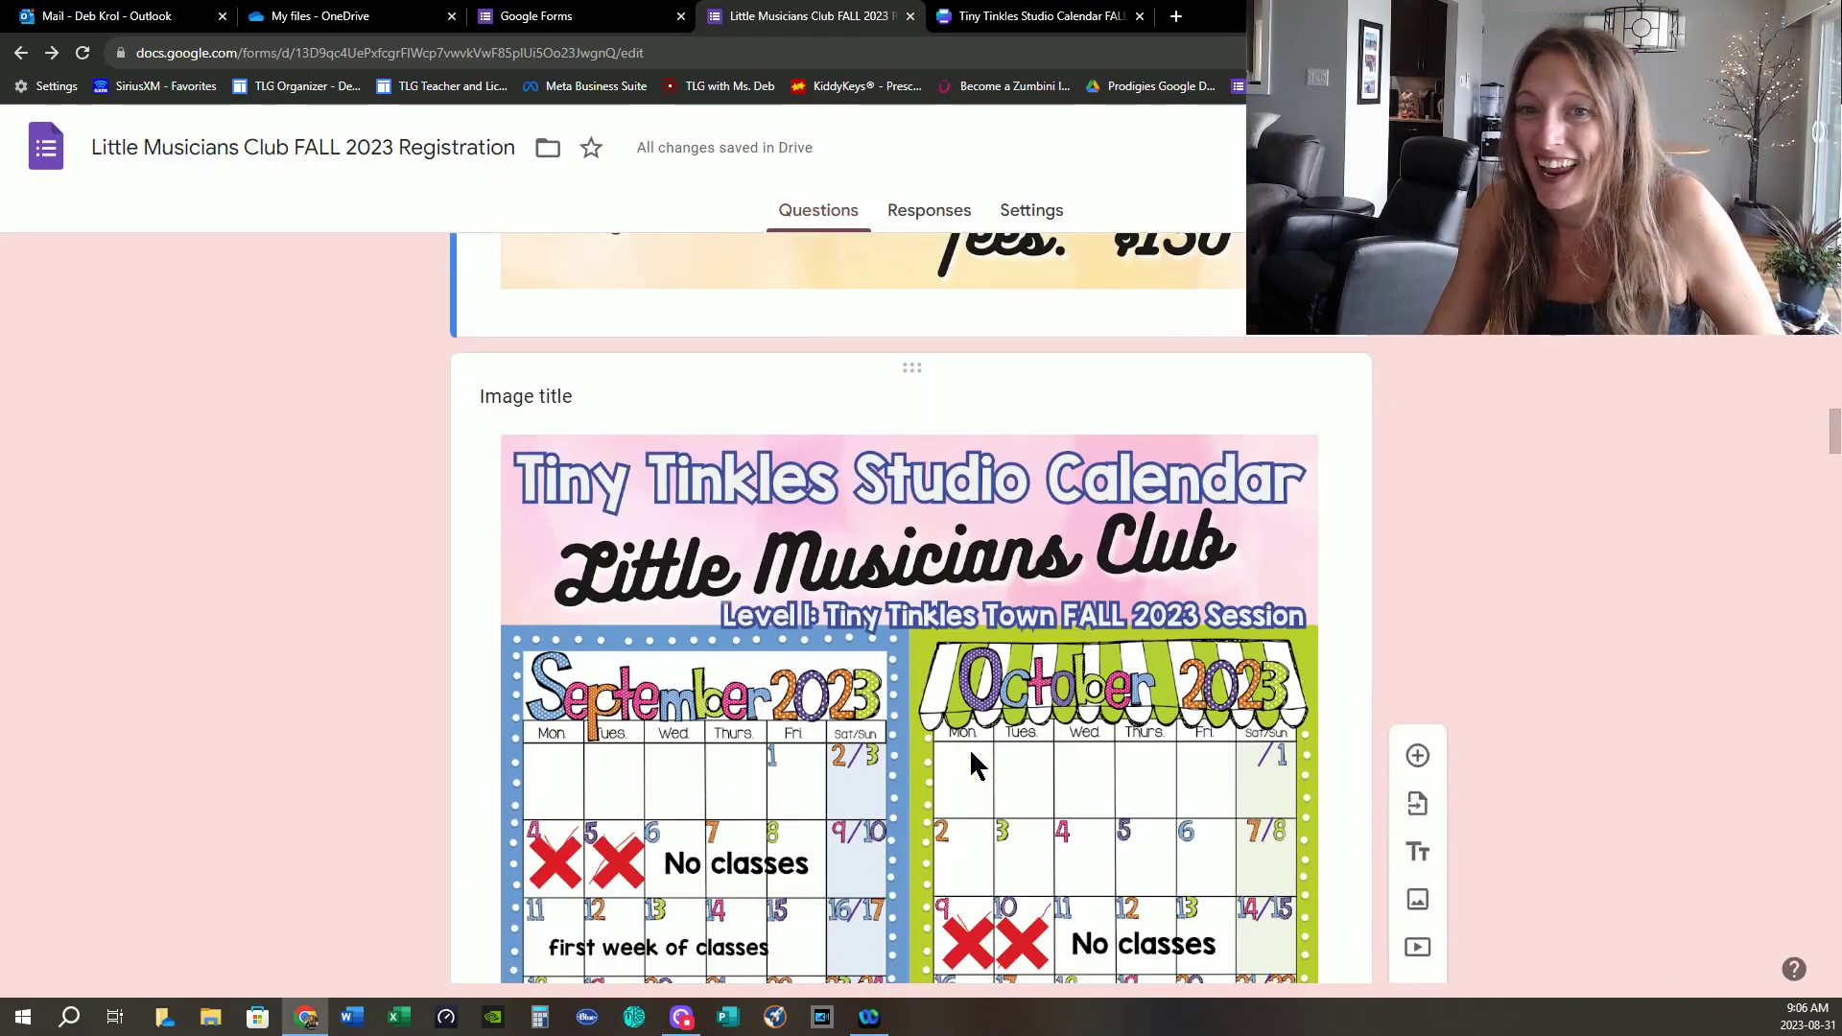
scroll(971, 754, up, 5)
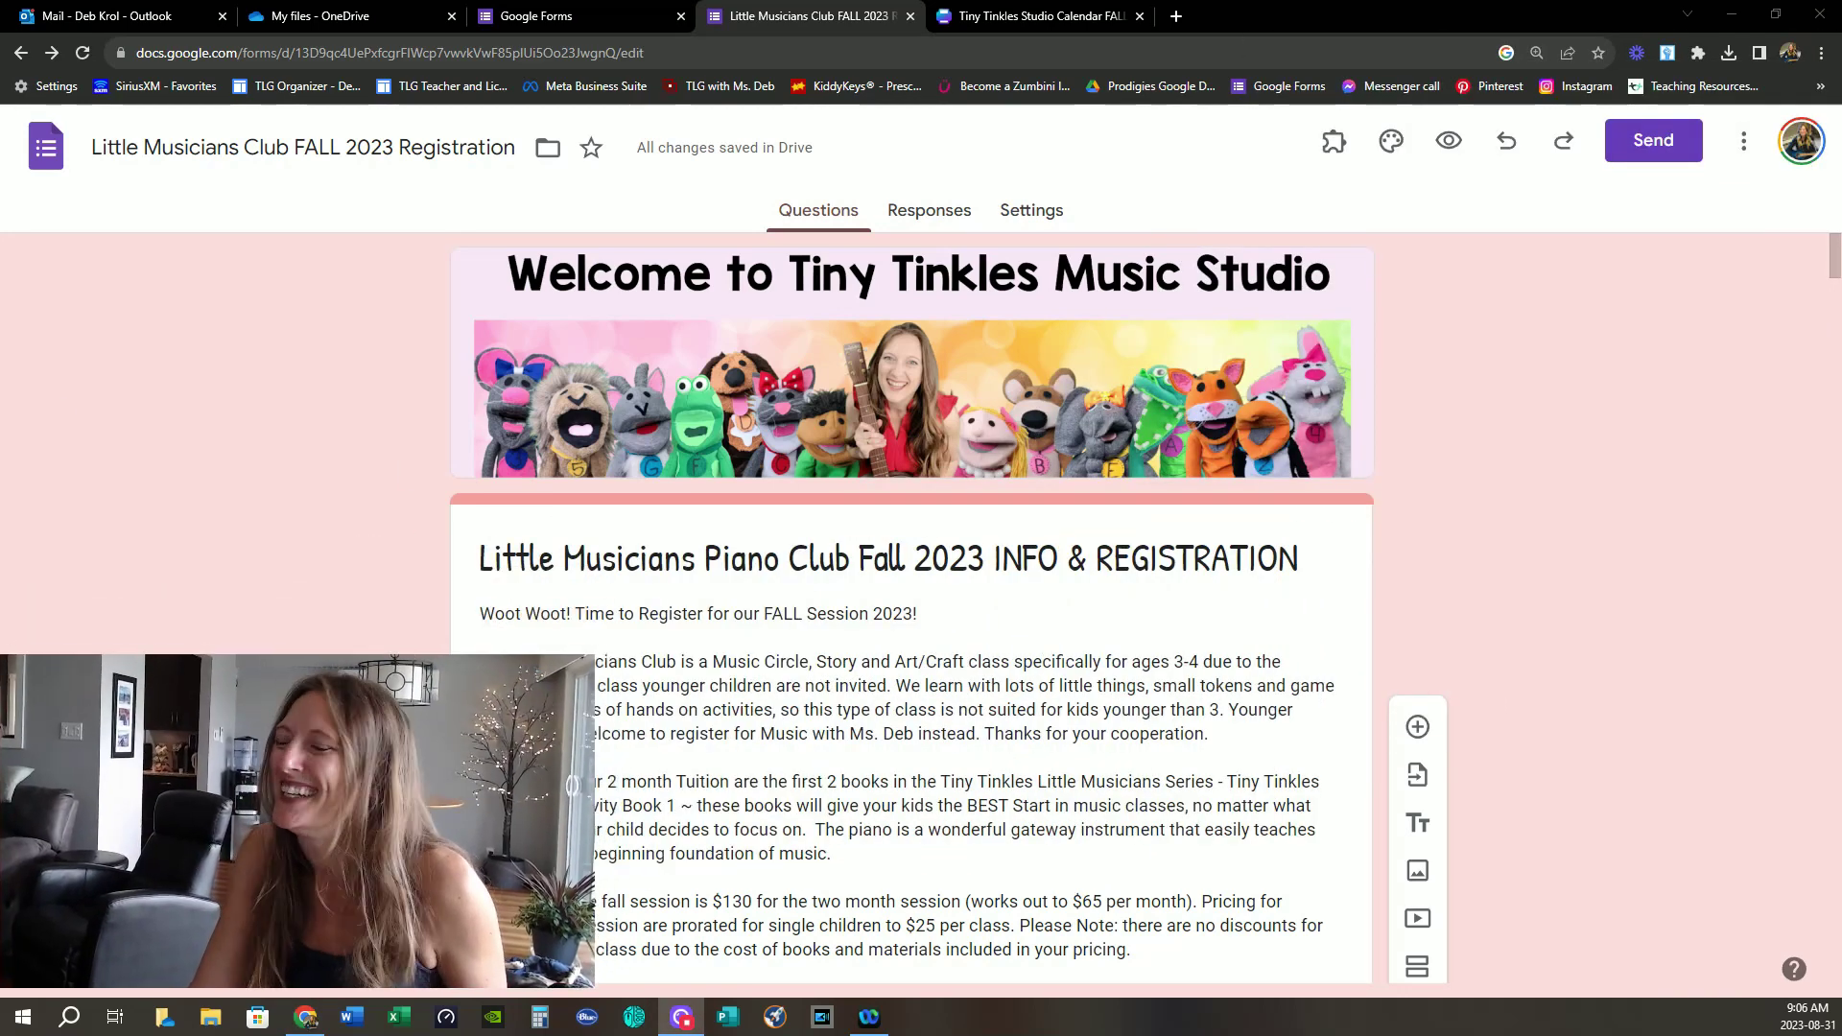
- Generate a shortened share link for the form, copy it and close the sending options
click(1638, 146)
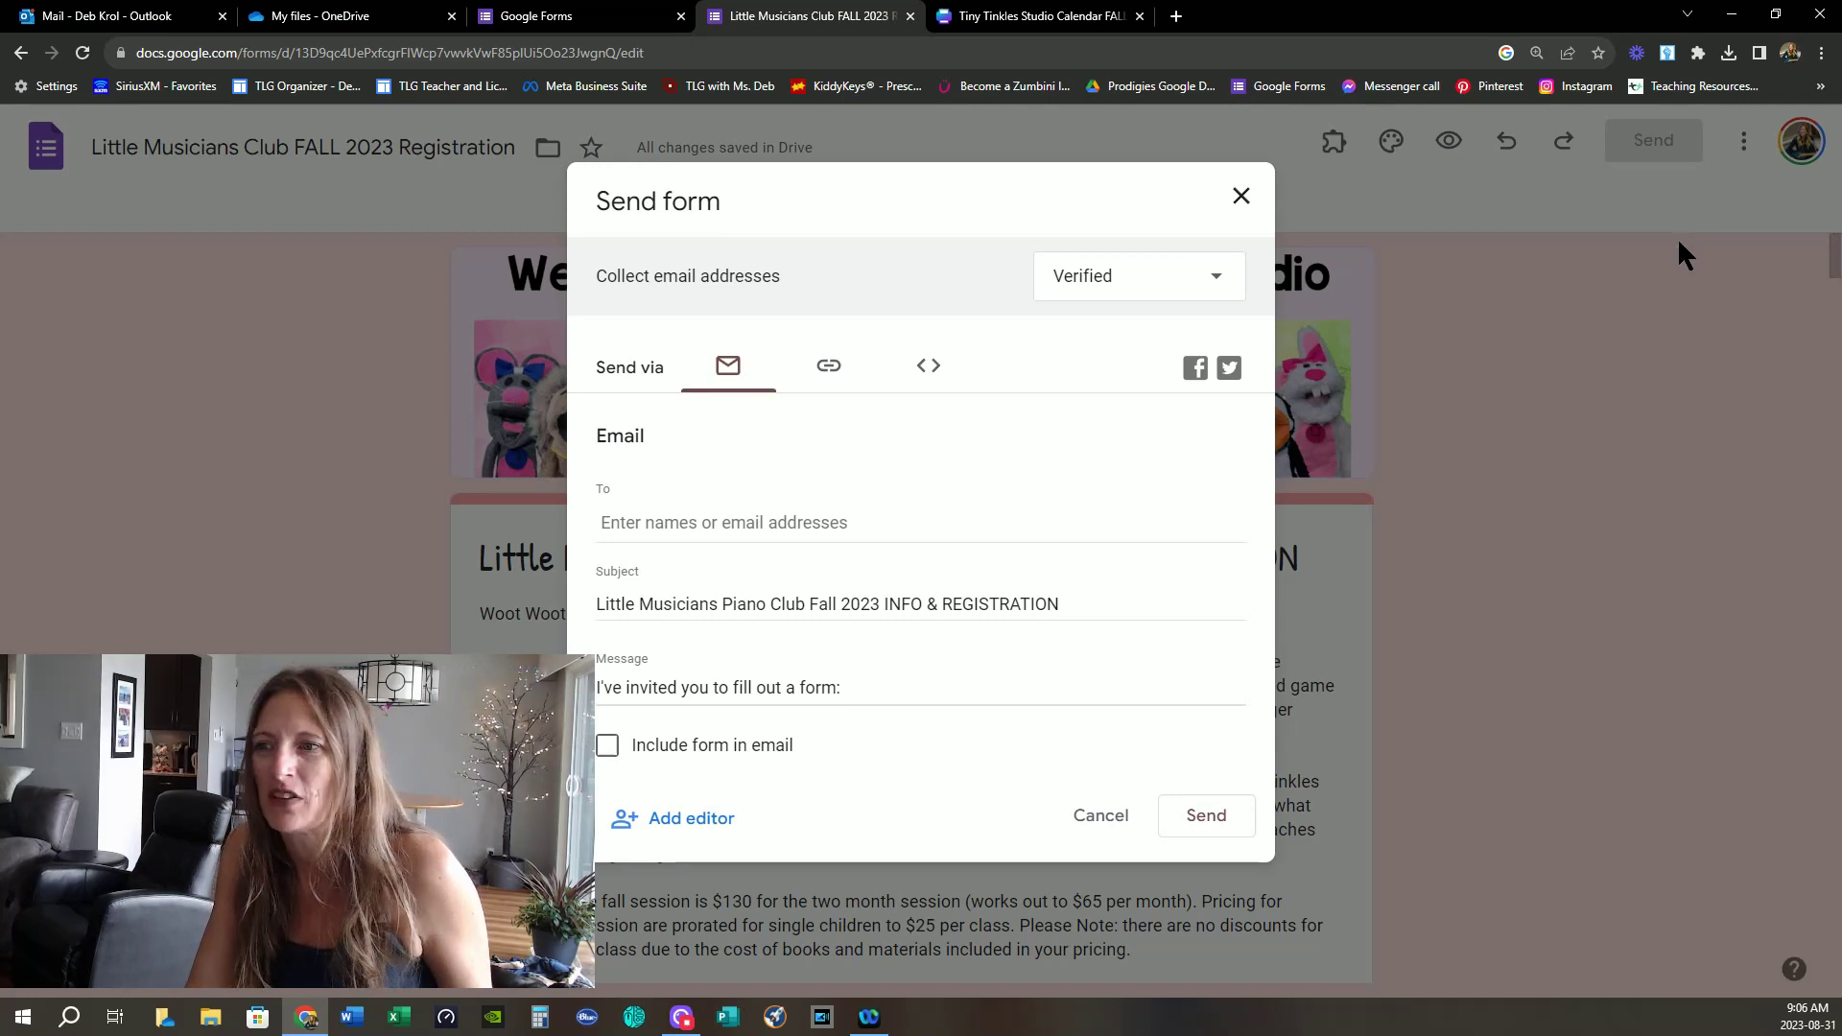
click(831, 379)
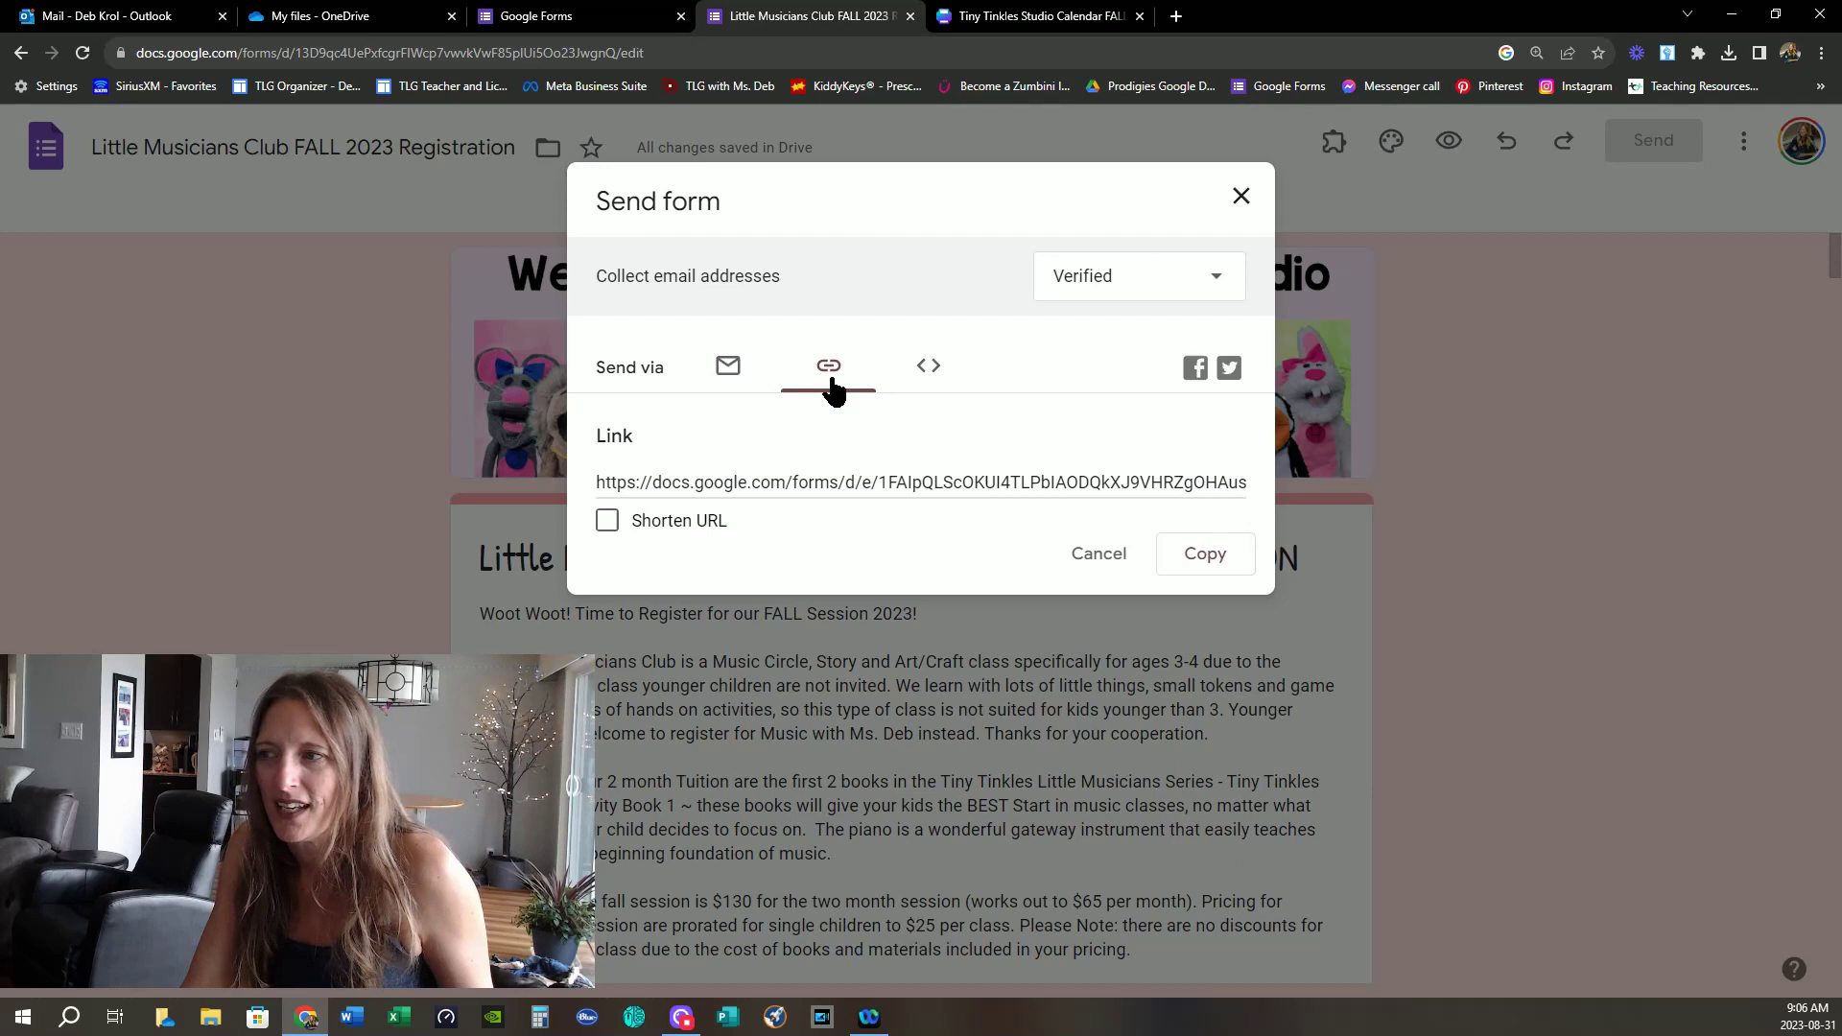
click(607, 520)
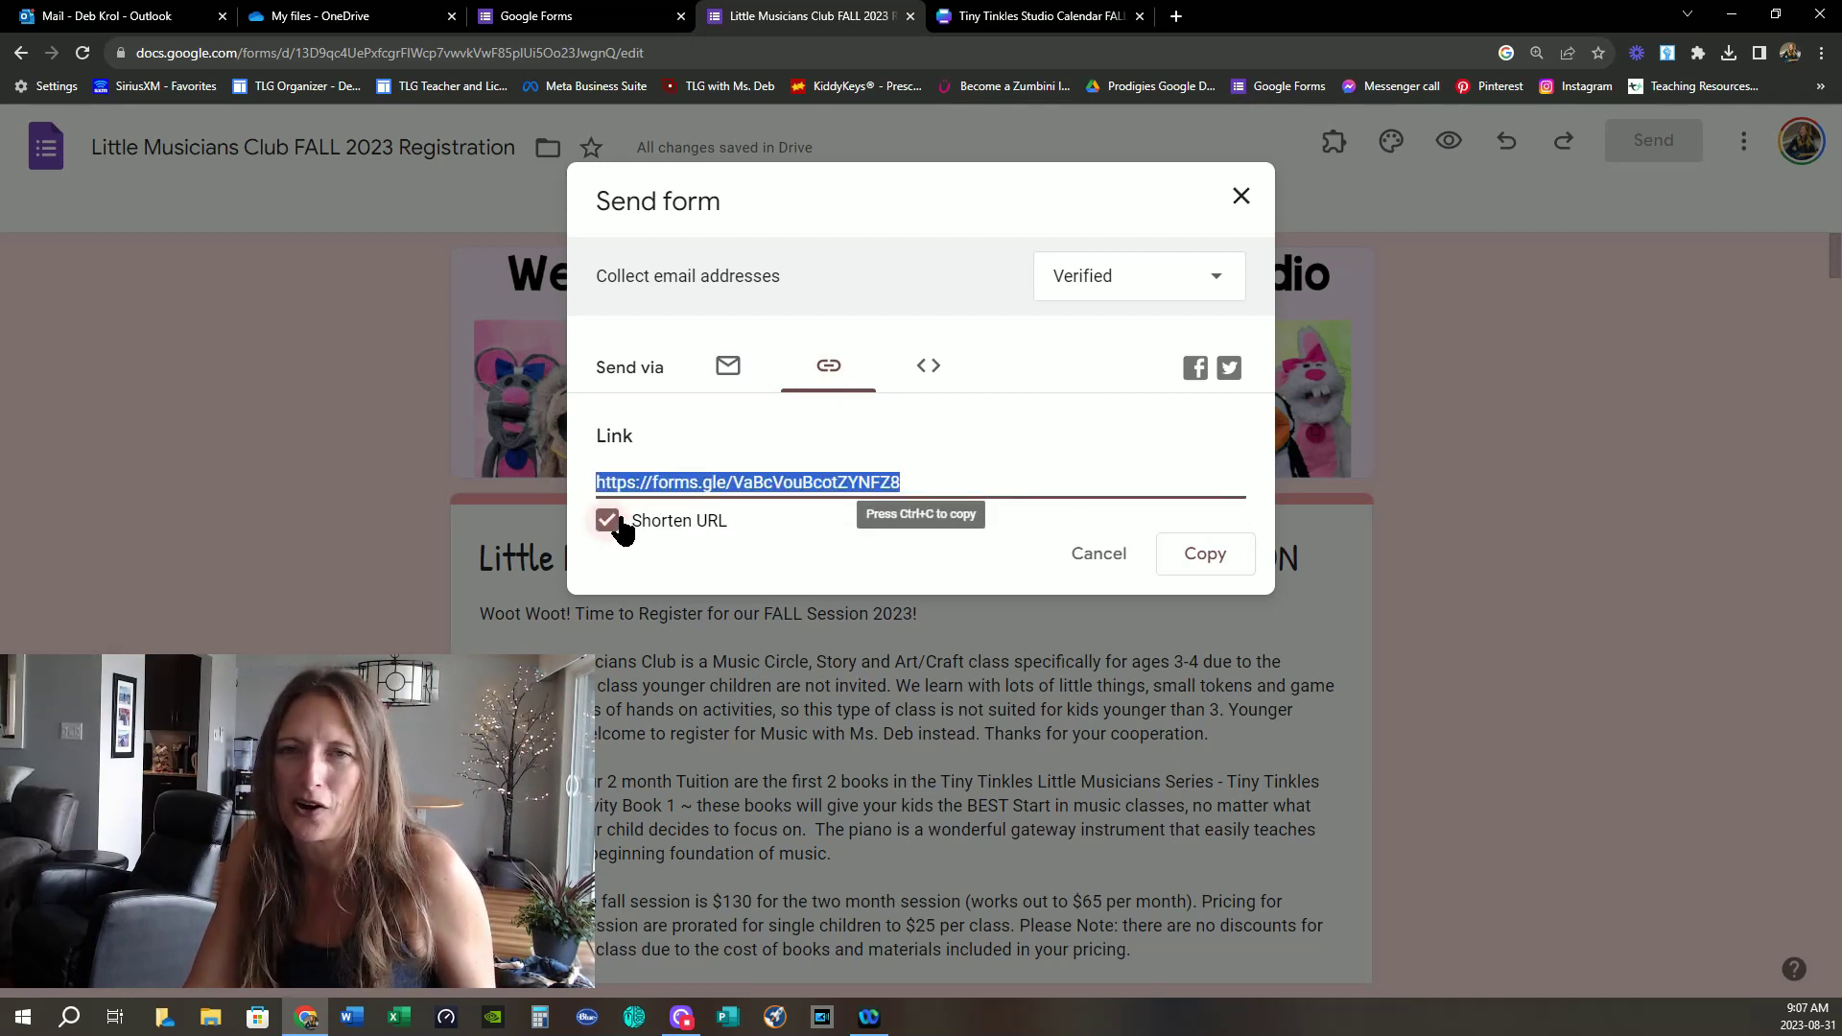
right_click(673, 476)
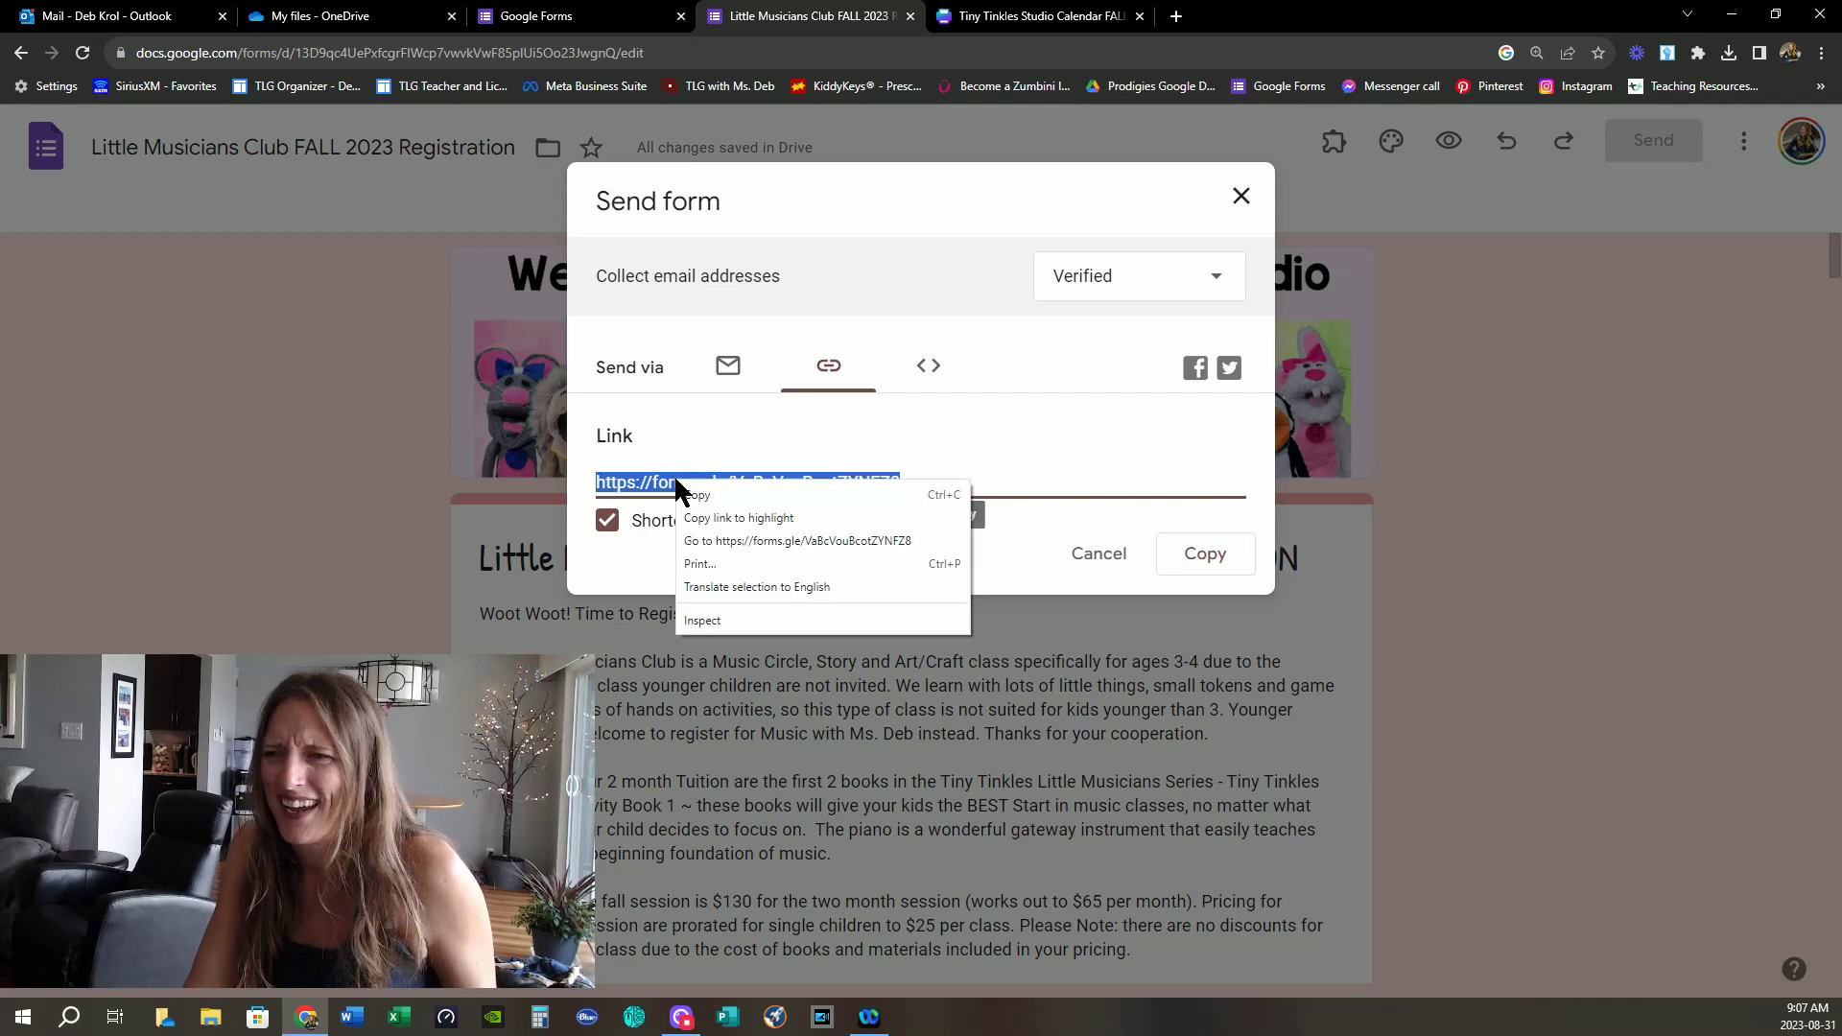
click(719, 491)
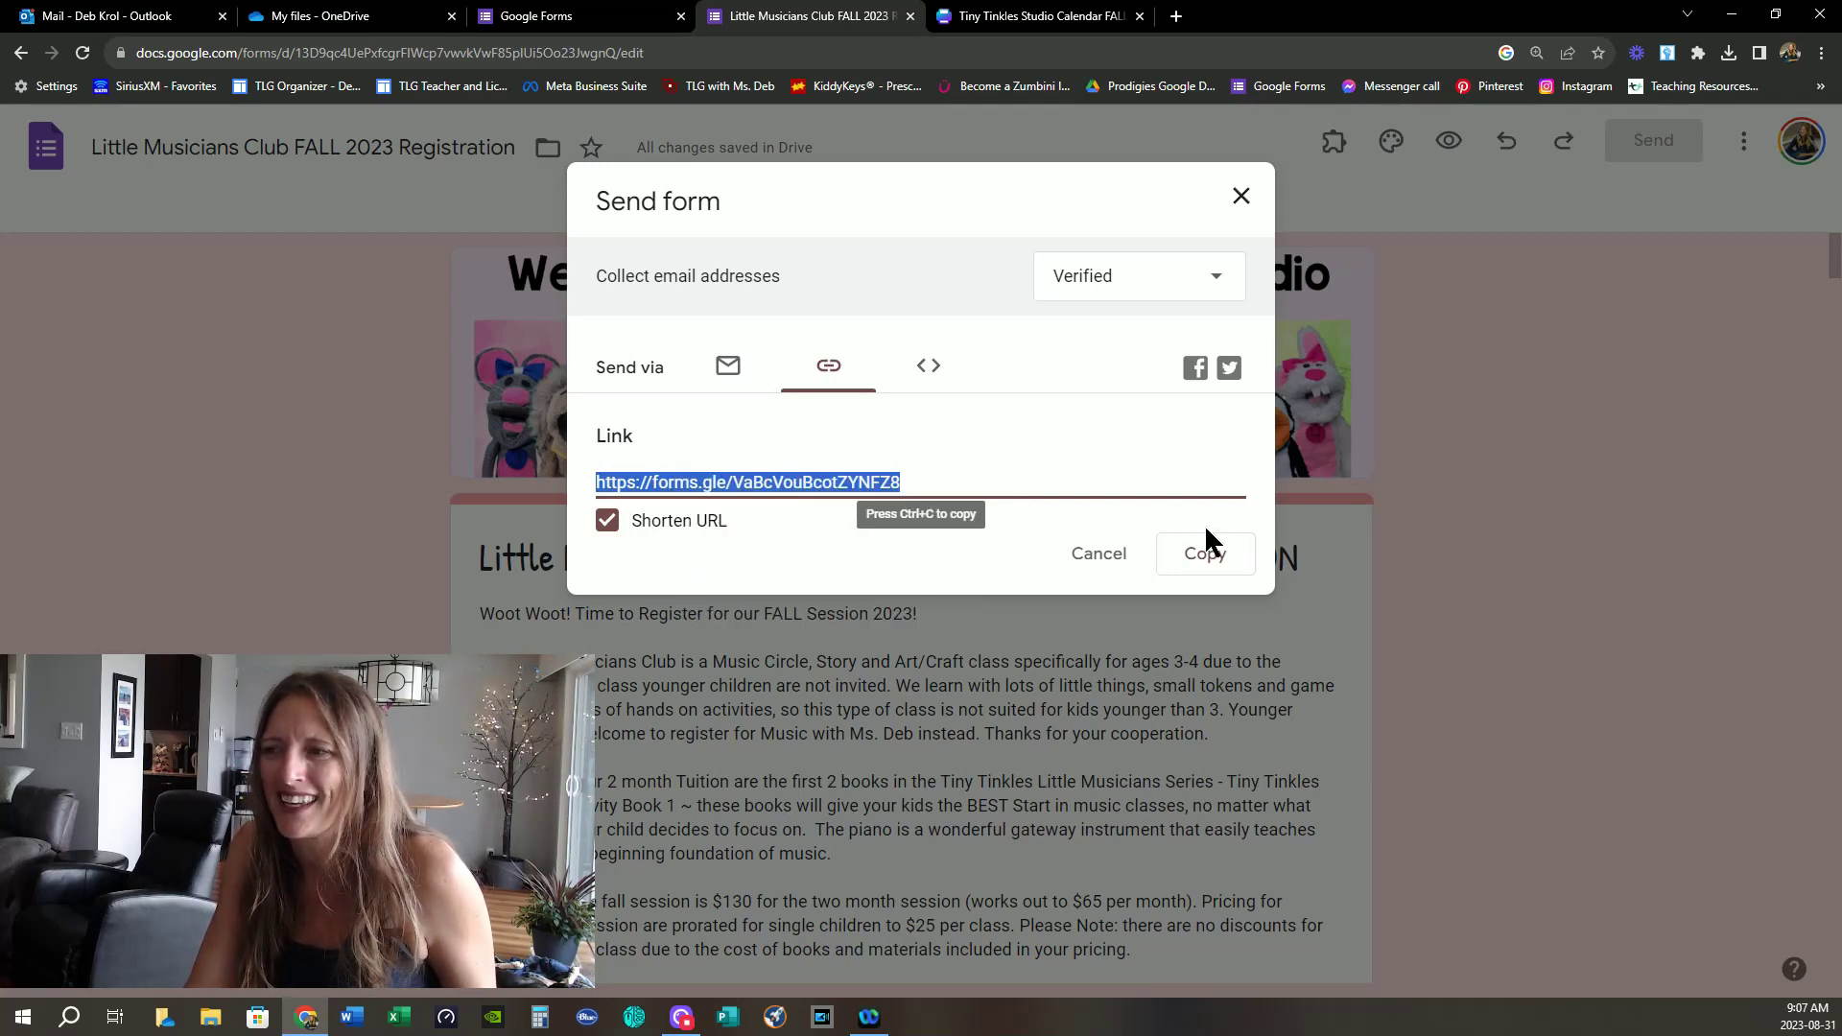
click(1205, 553)
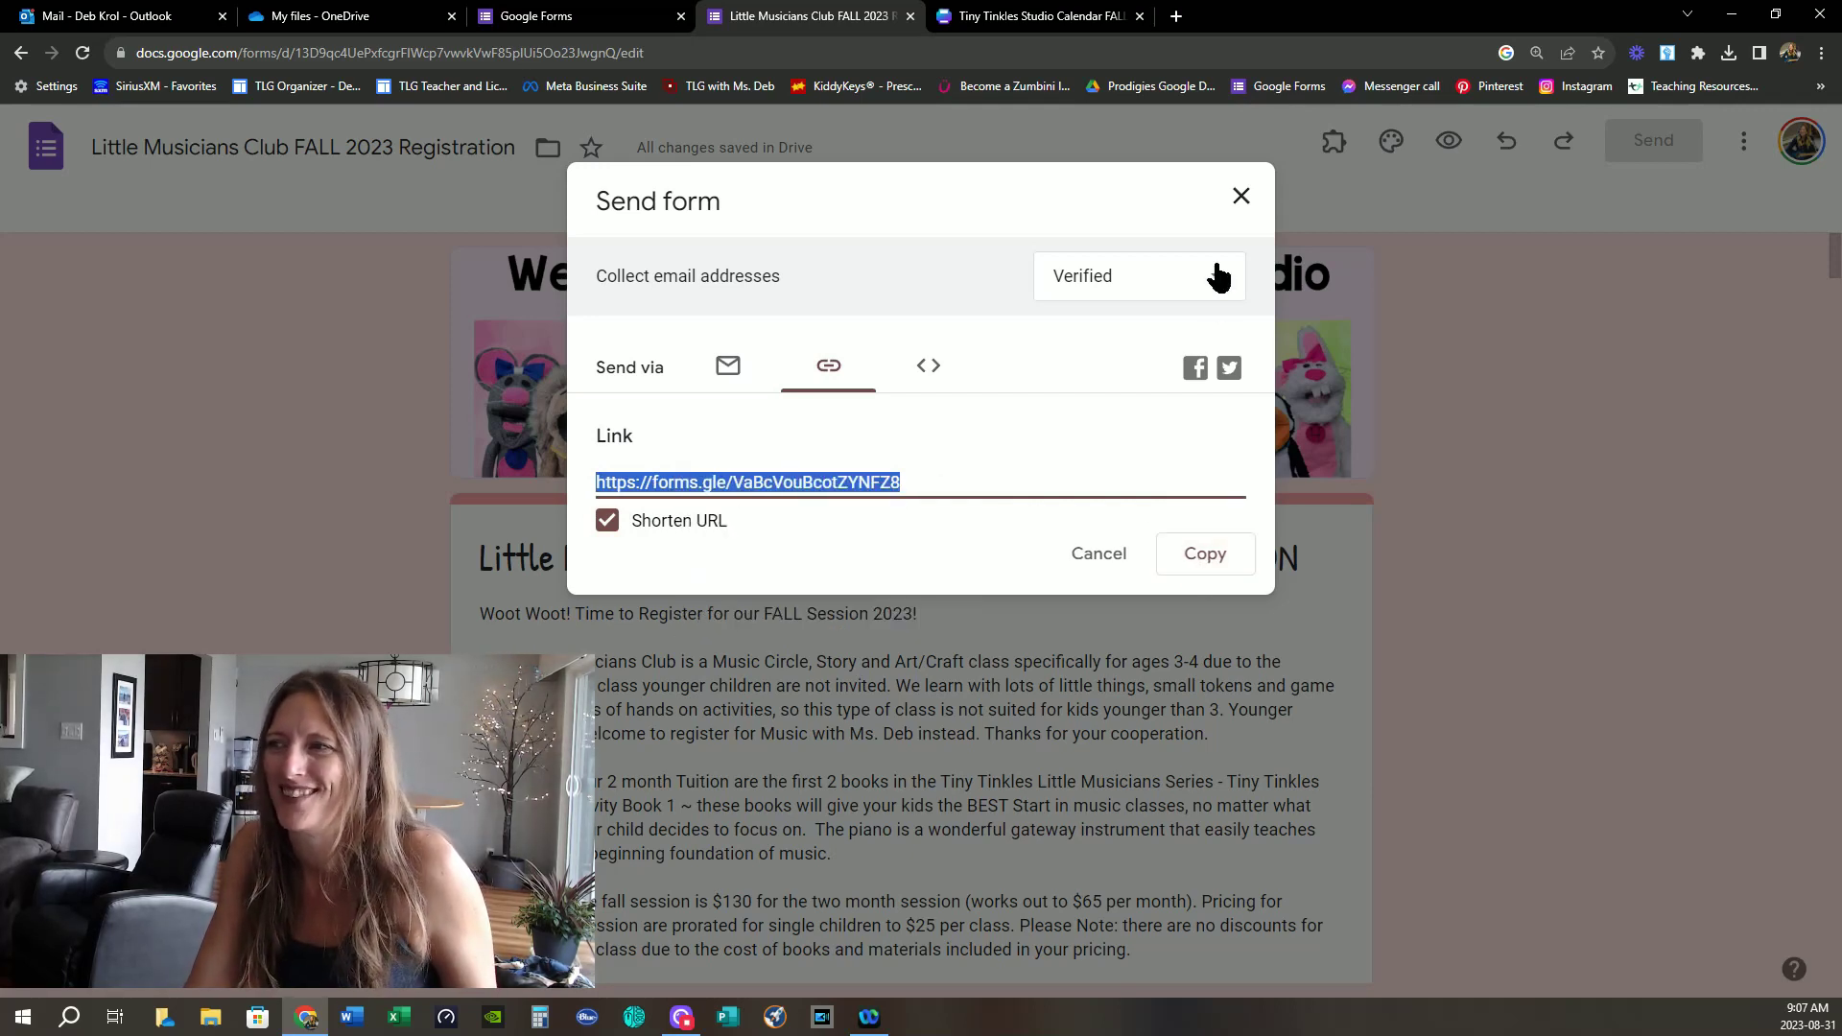
click(1241, 196)
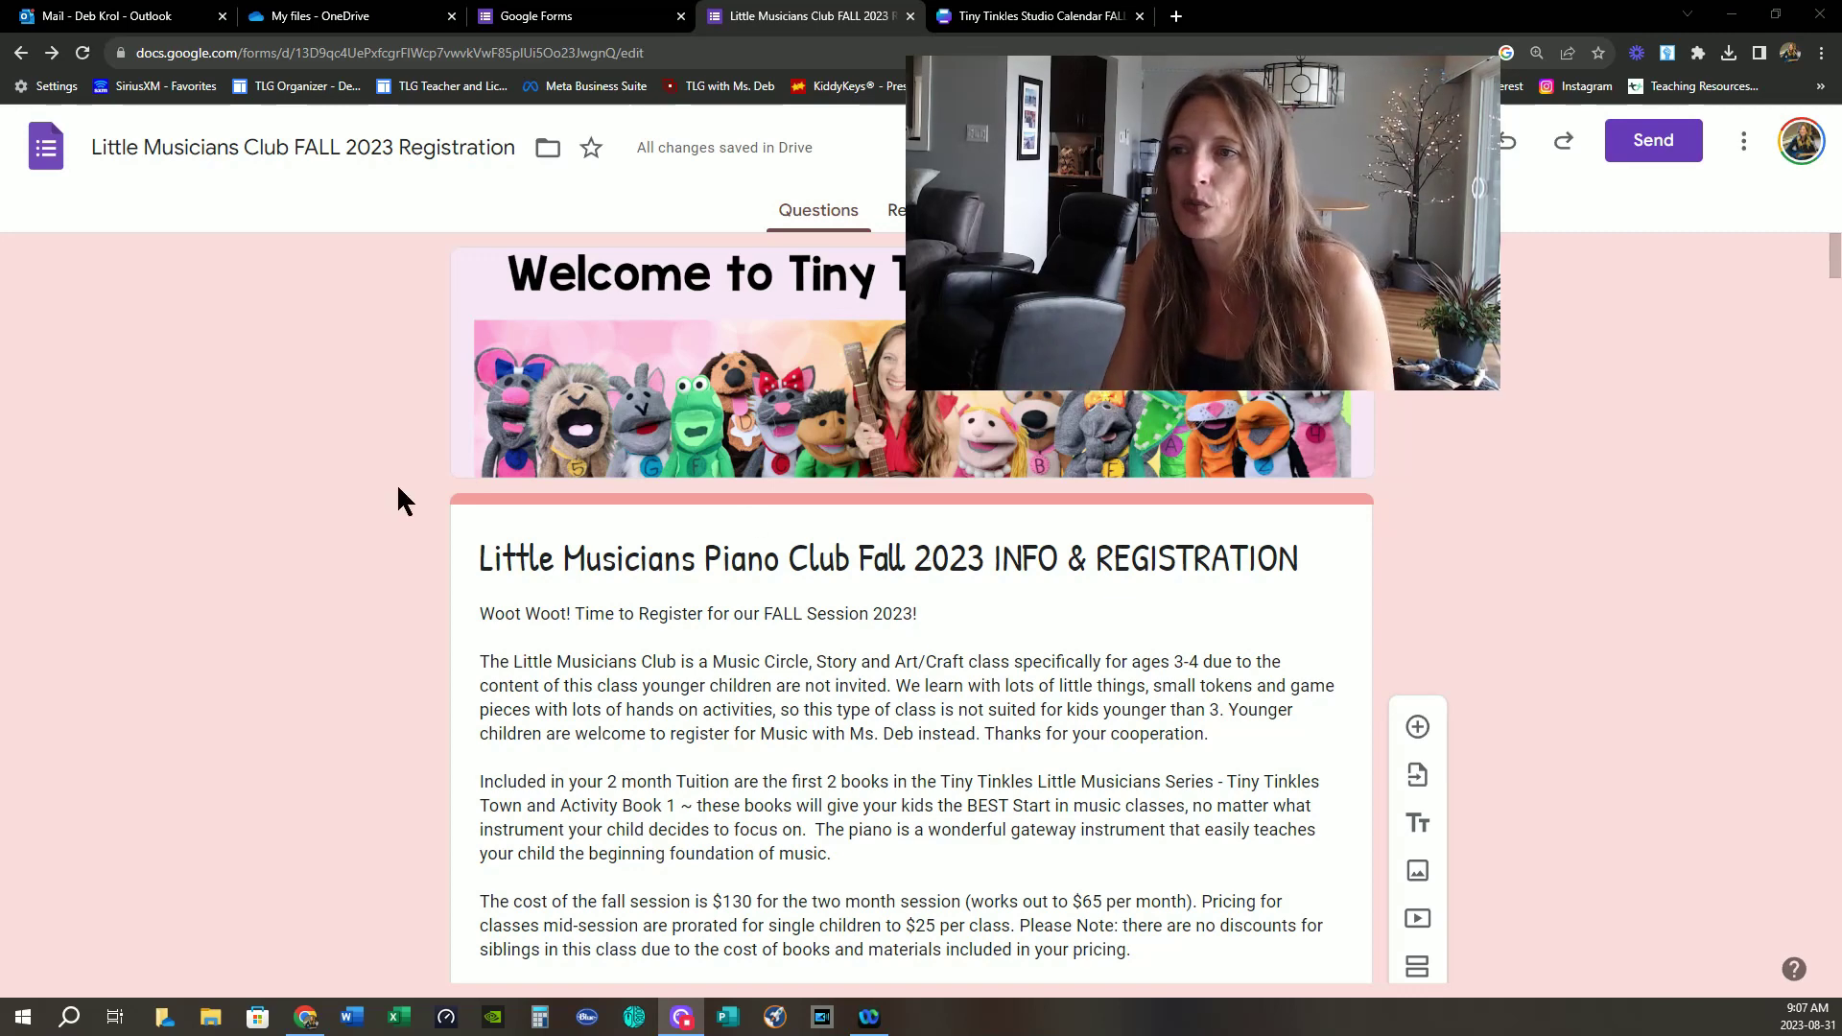
- Switch to Outlook and paste the copied form link into the body of a new e-mail
click(194, 25)
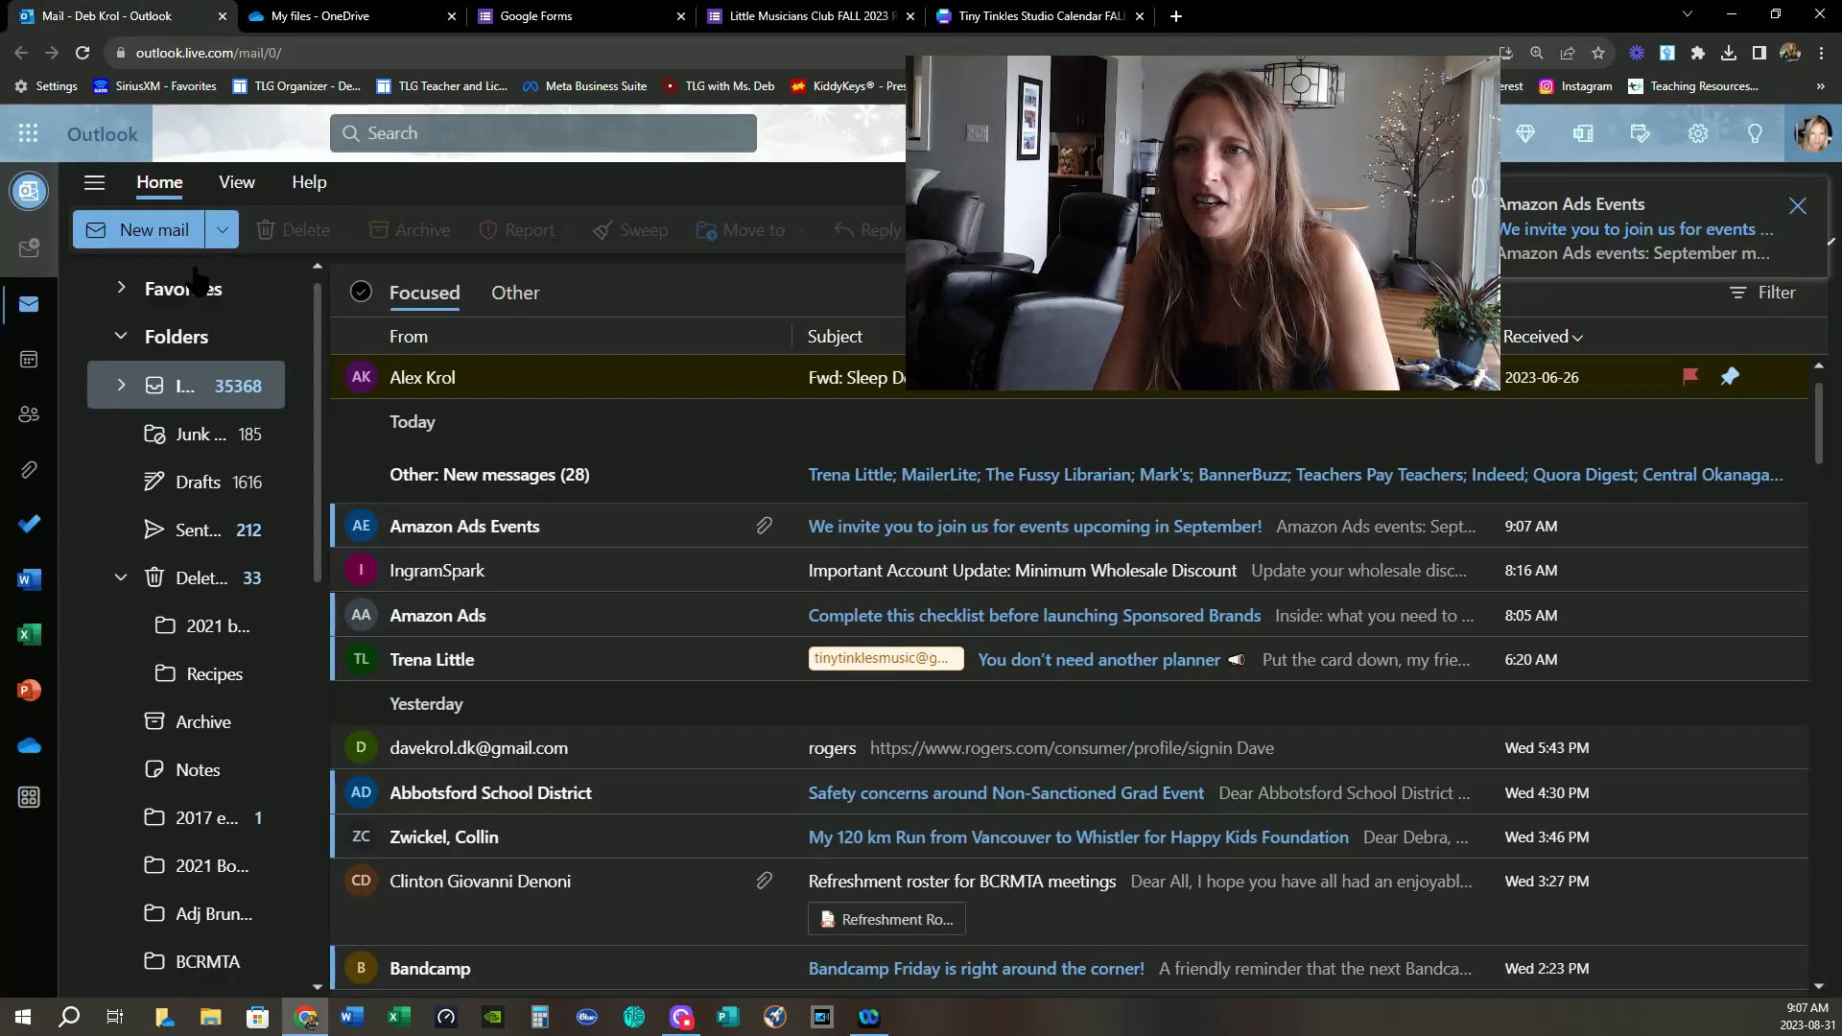
click(153, 230)
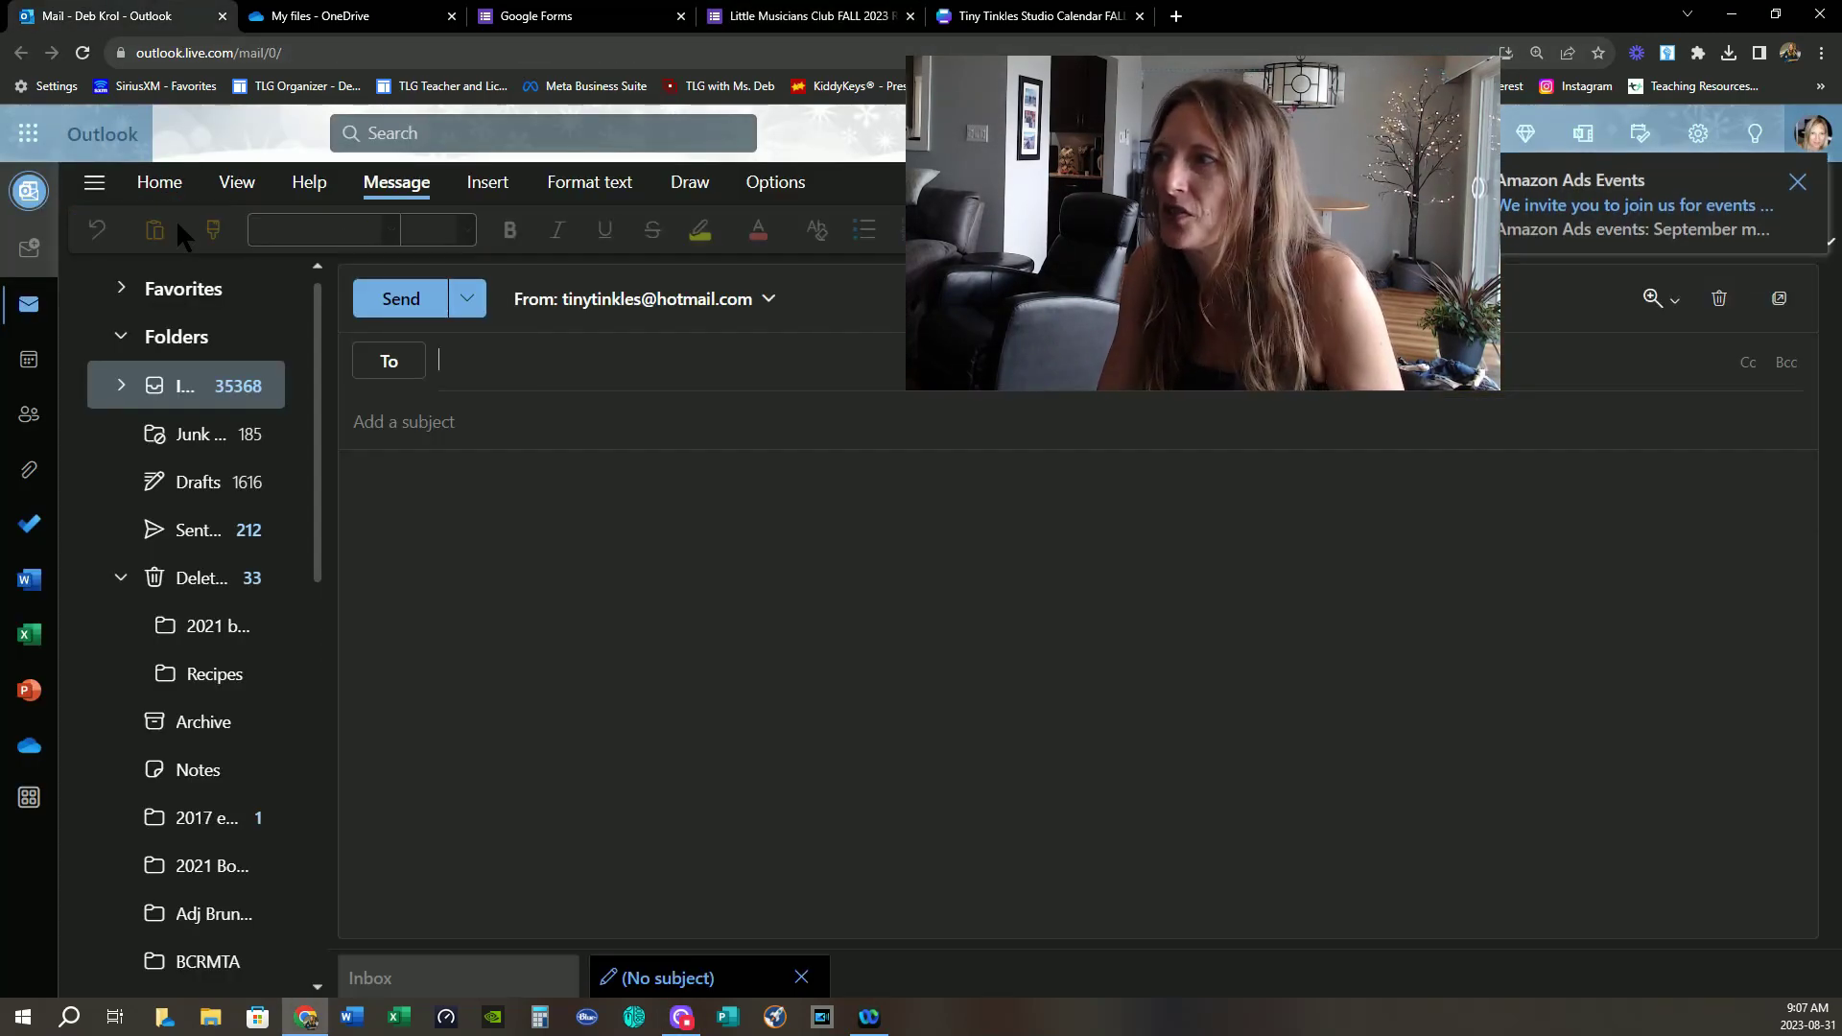
right_click(457, 474)
click(520, 605)
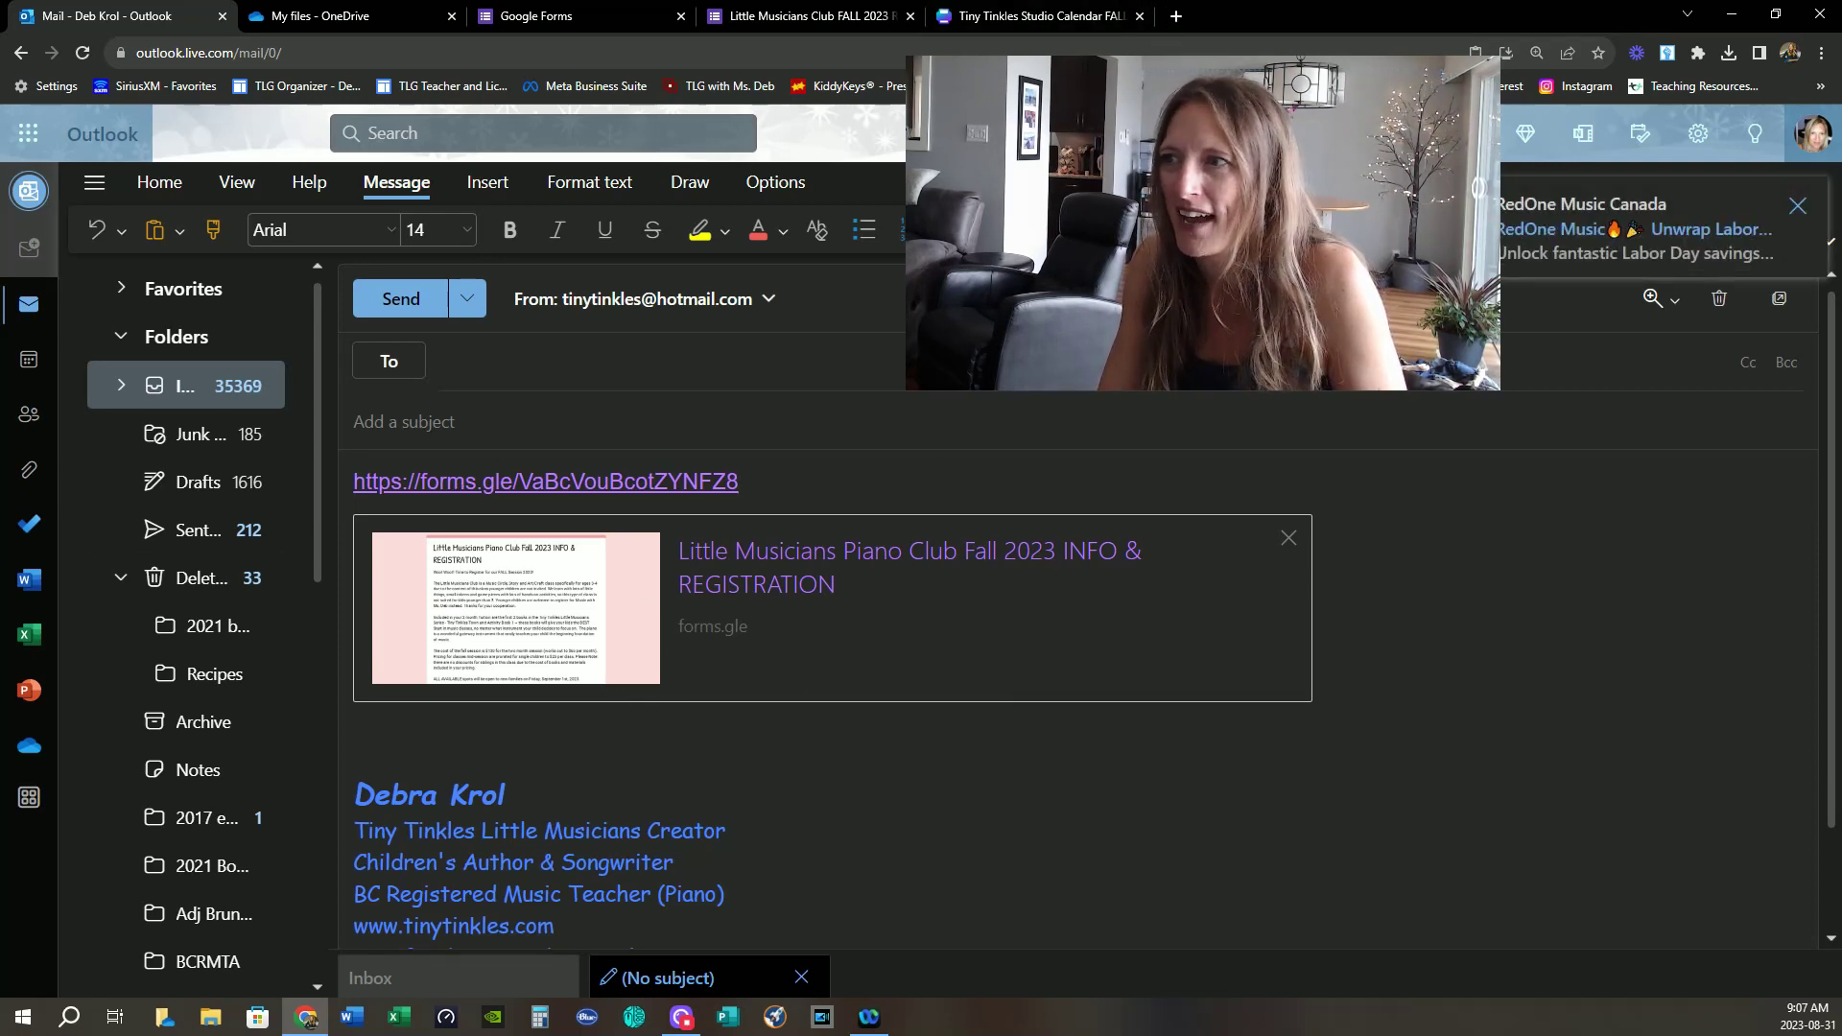
- Open the Bitly site in a new browser tab and log in to the existing account
click(1176, 16)
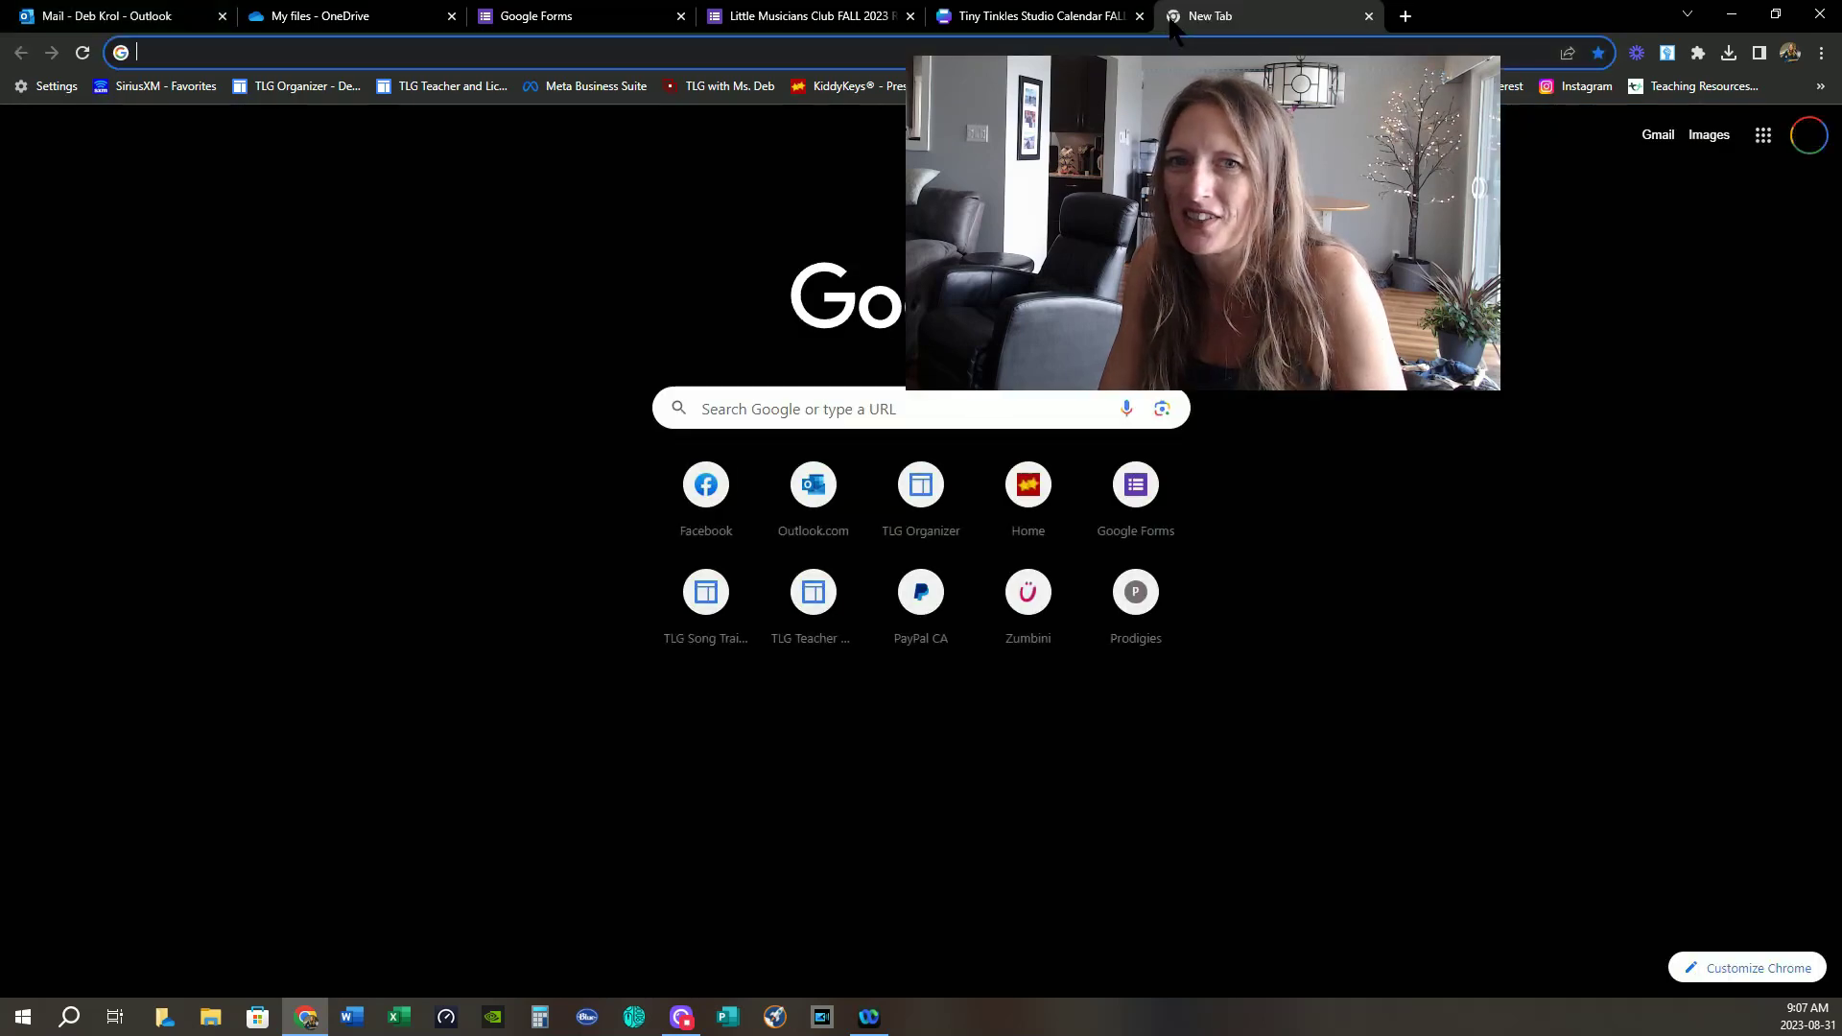
click(673, 59)
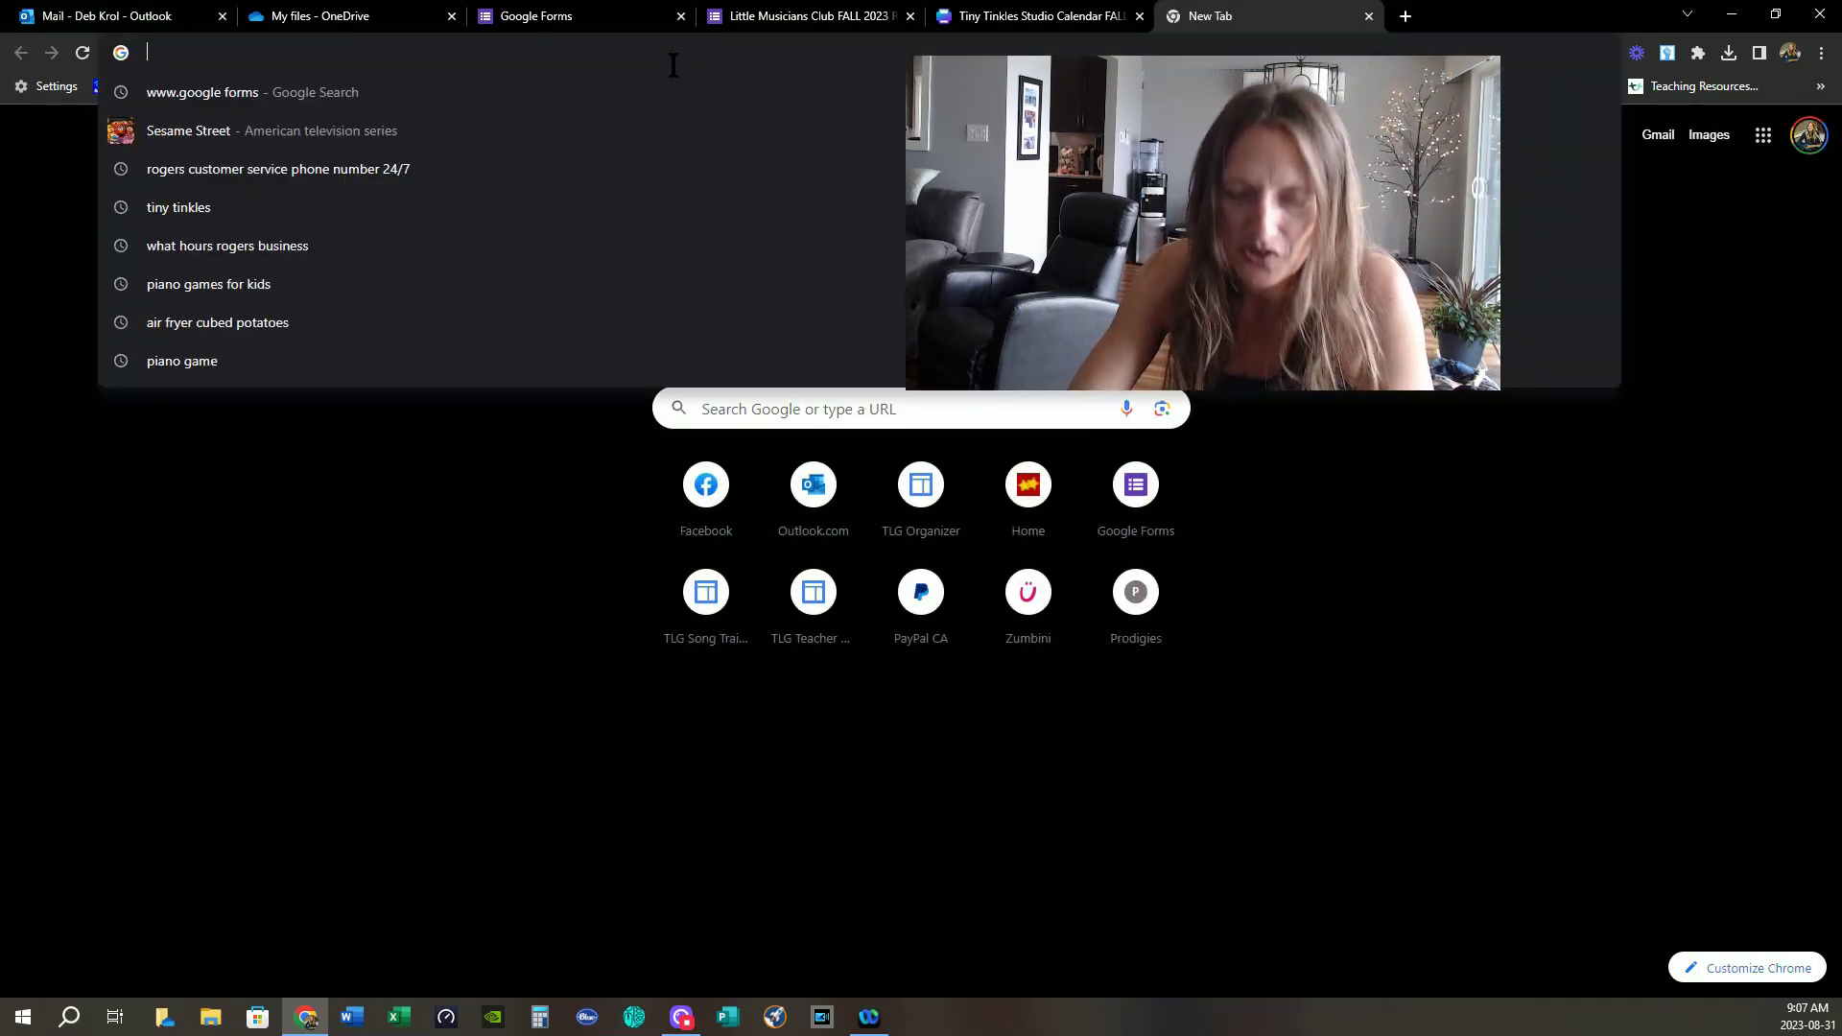
text(link)
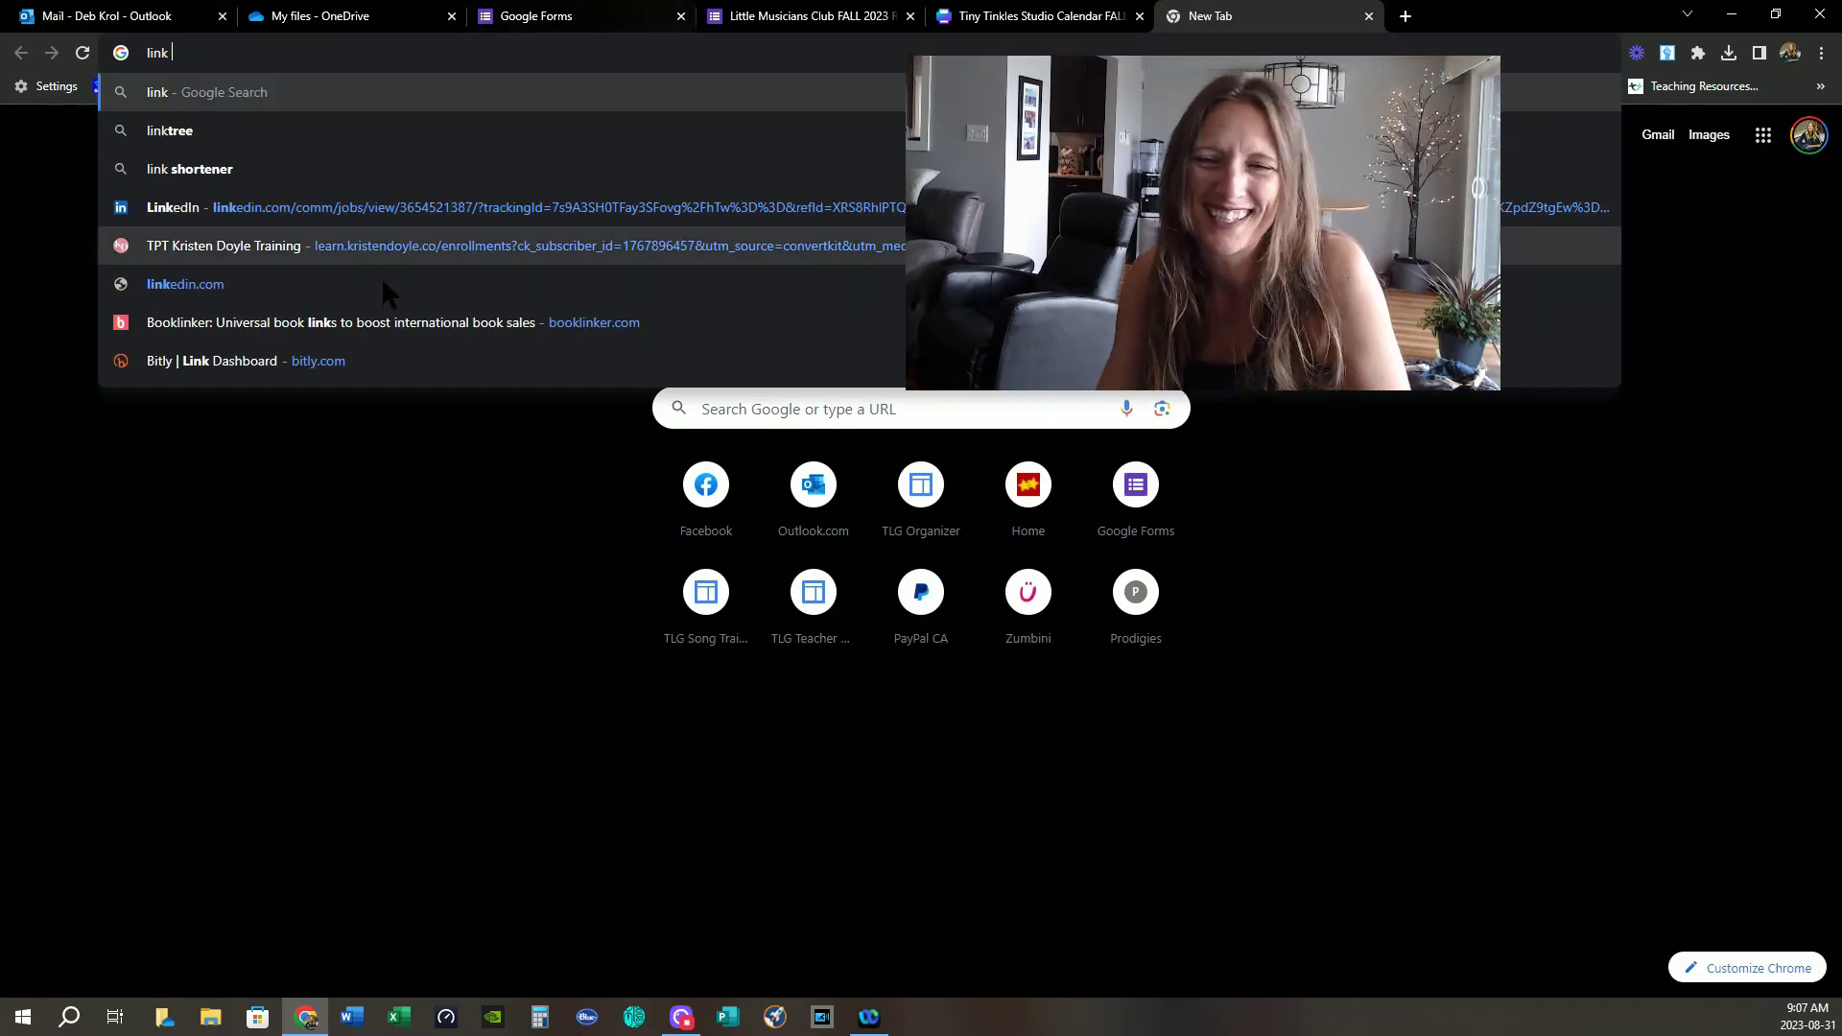
click(237, 365)
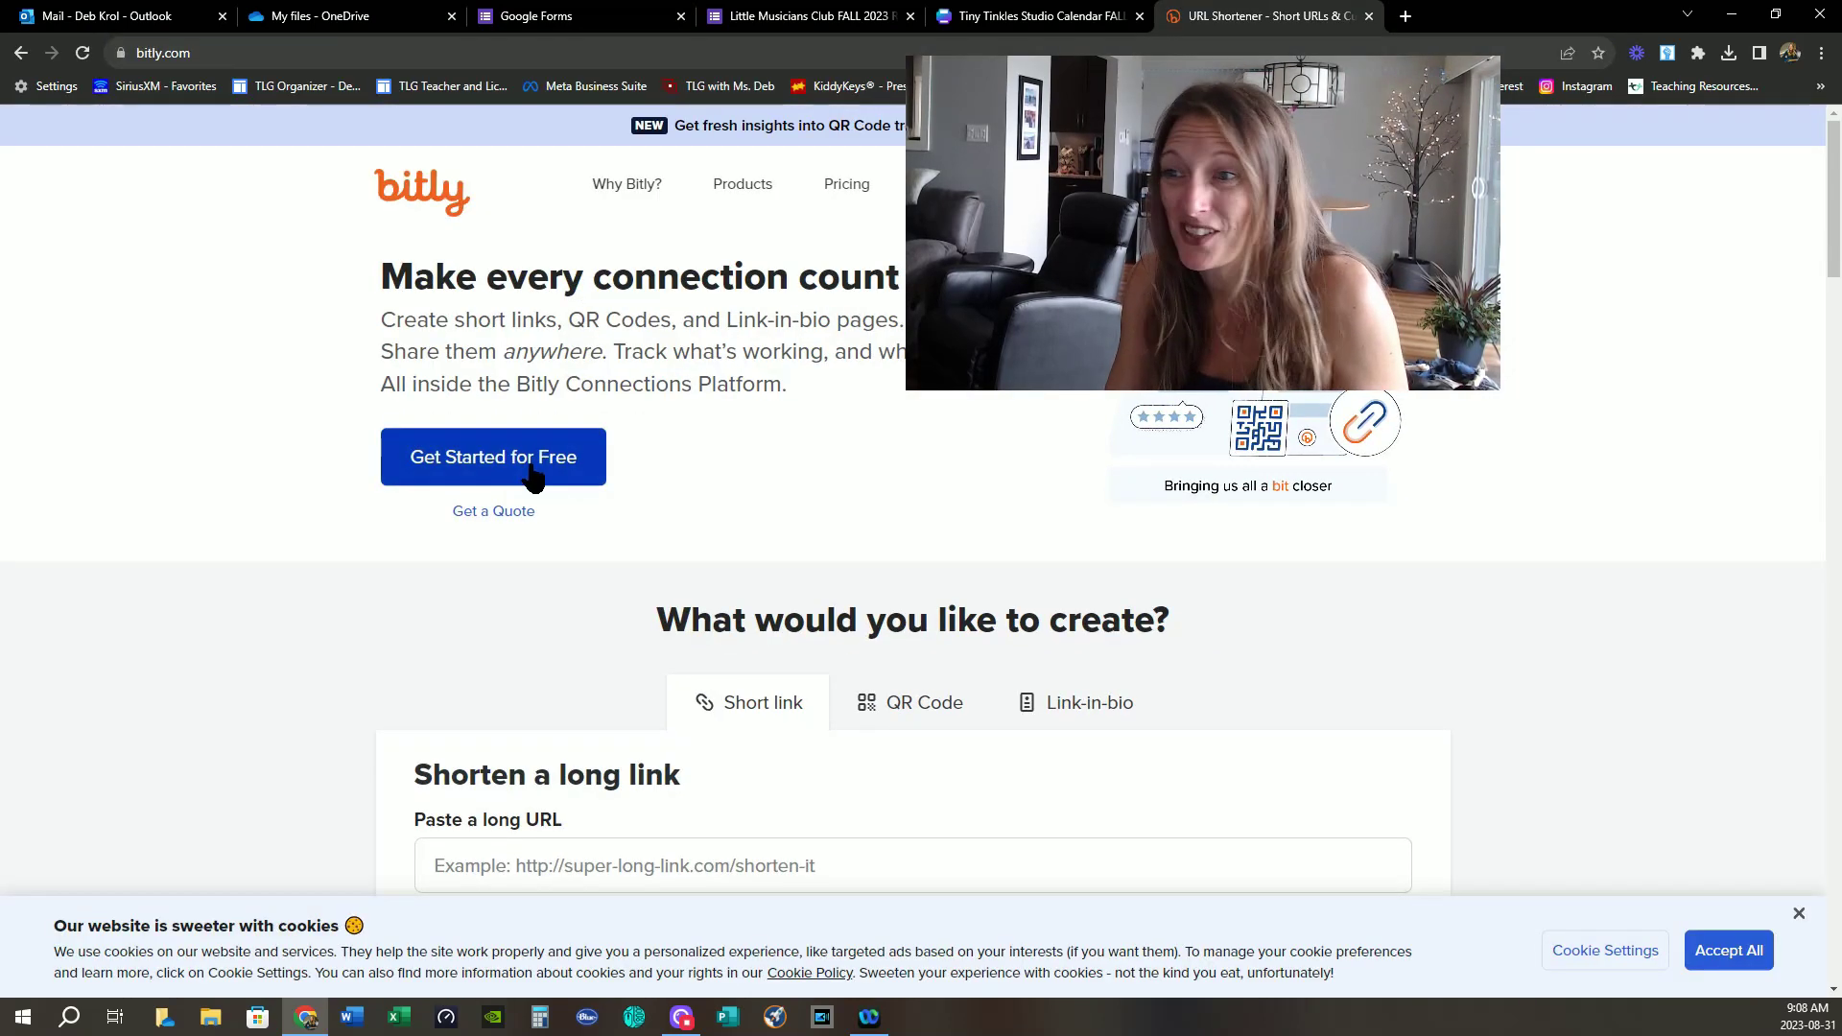
click(1139, 185)
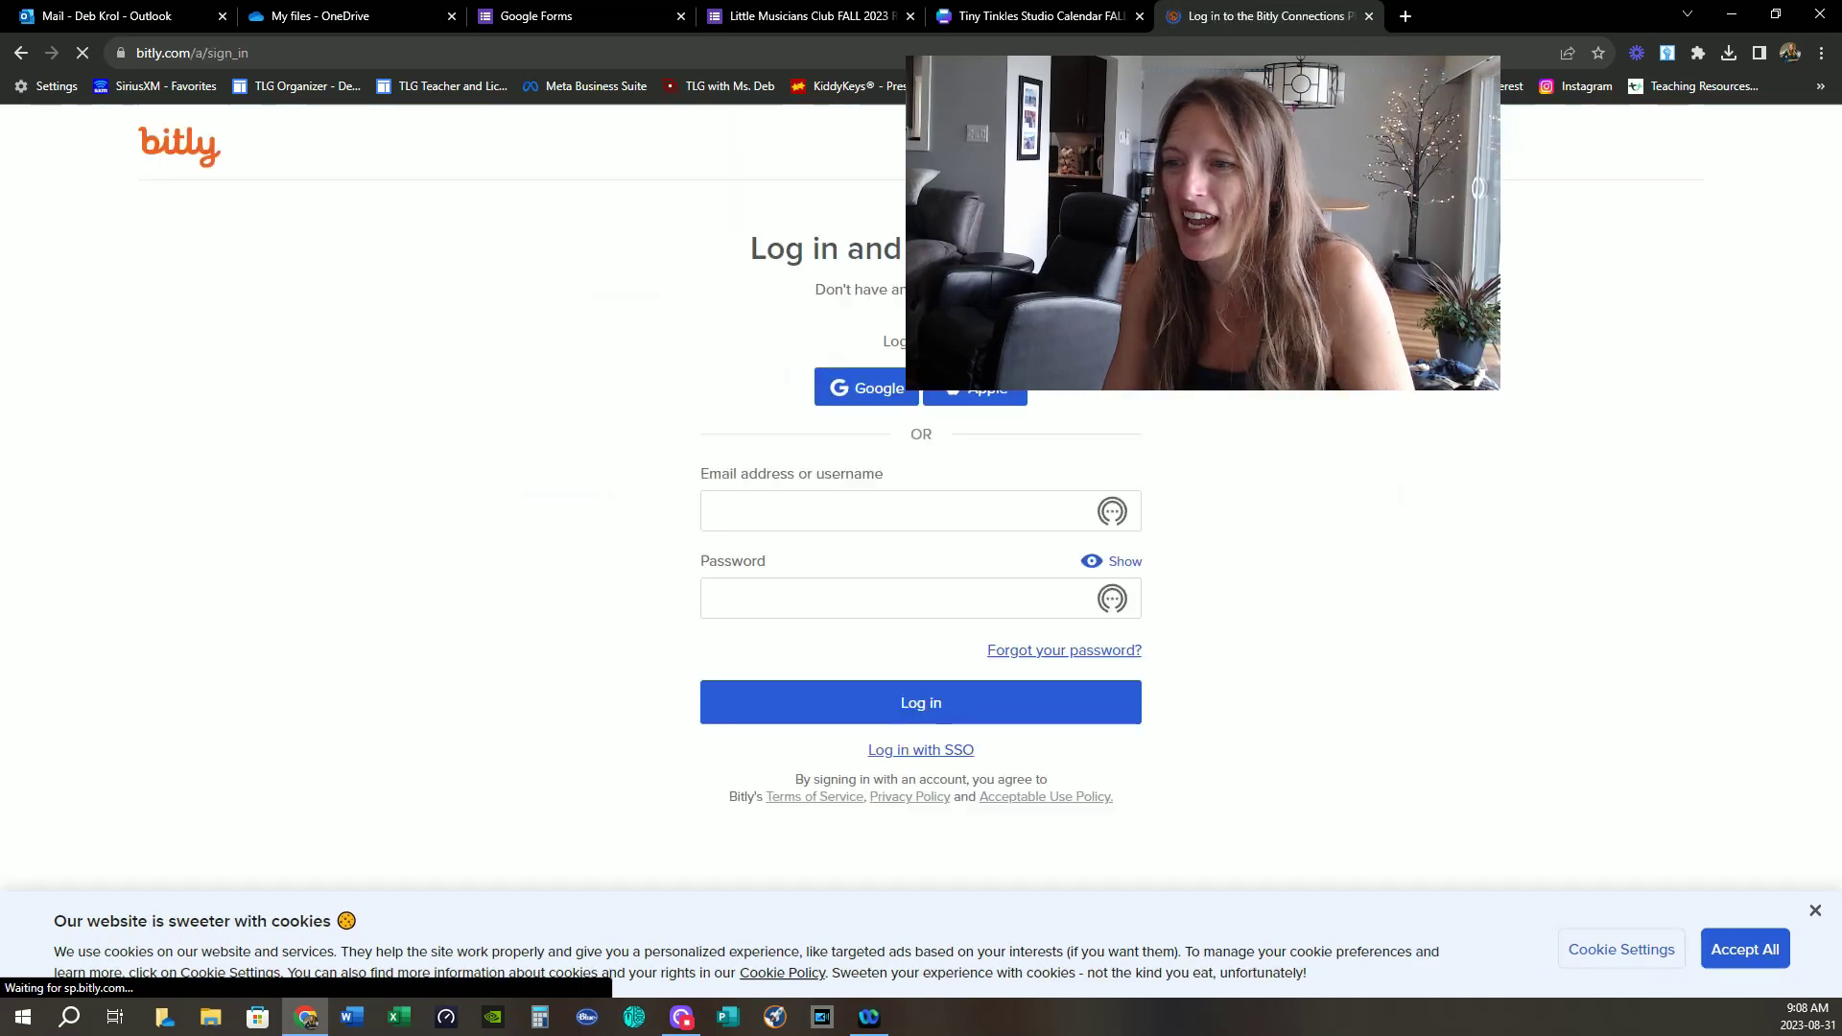
click(896, 703)
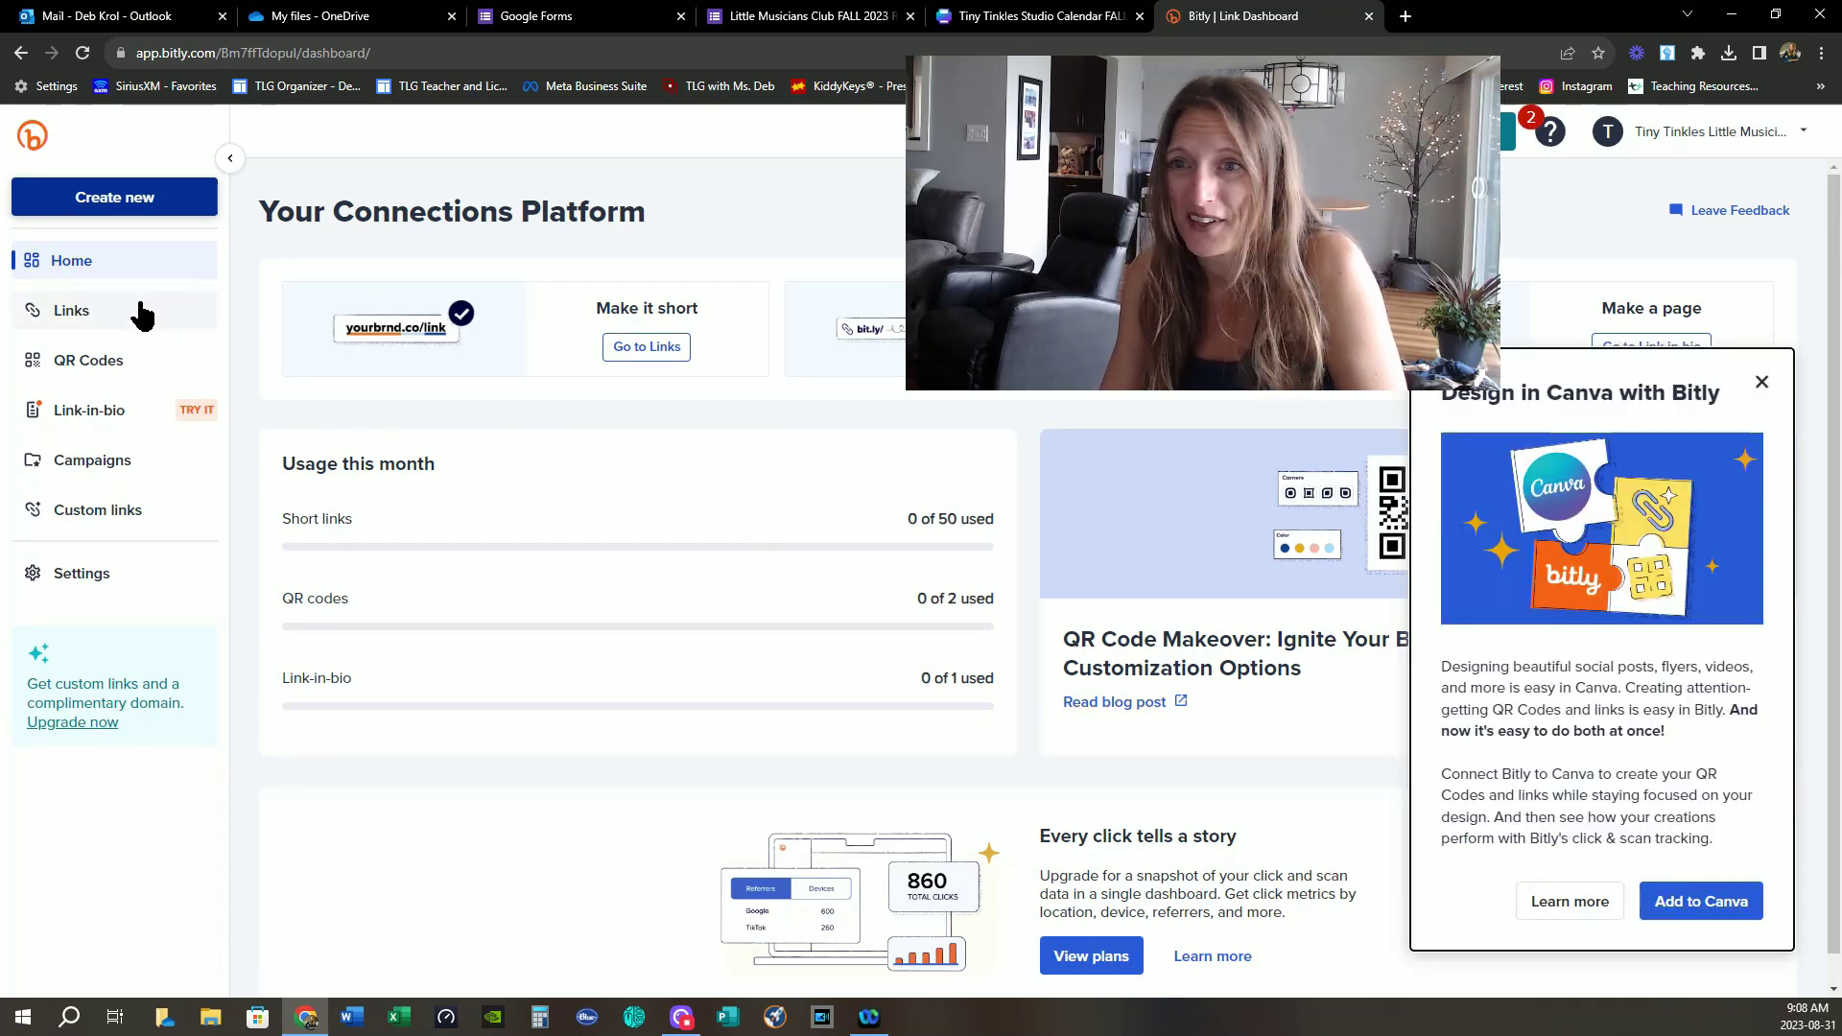
- Start a new short link to the copied form address, titled "Little Musicians Piano Club Fall 2024 Registration"
click(144, 197)
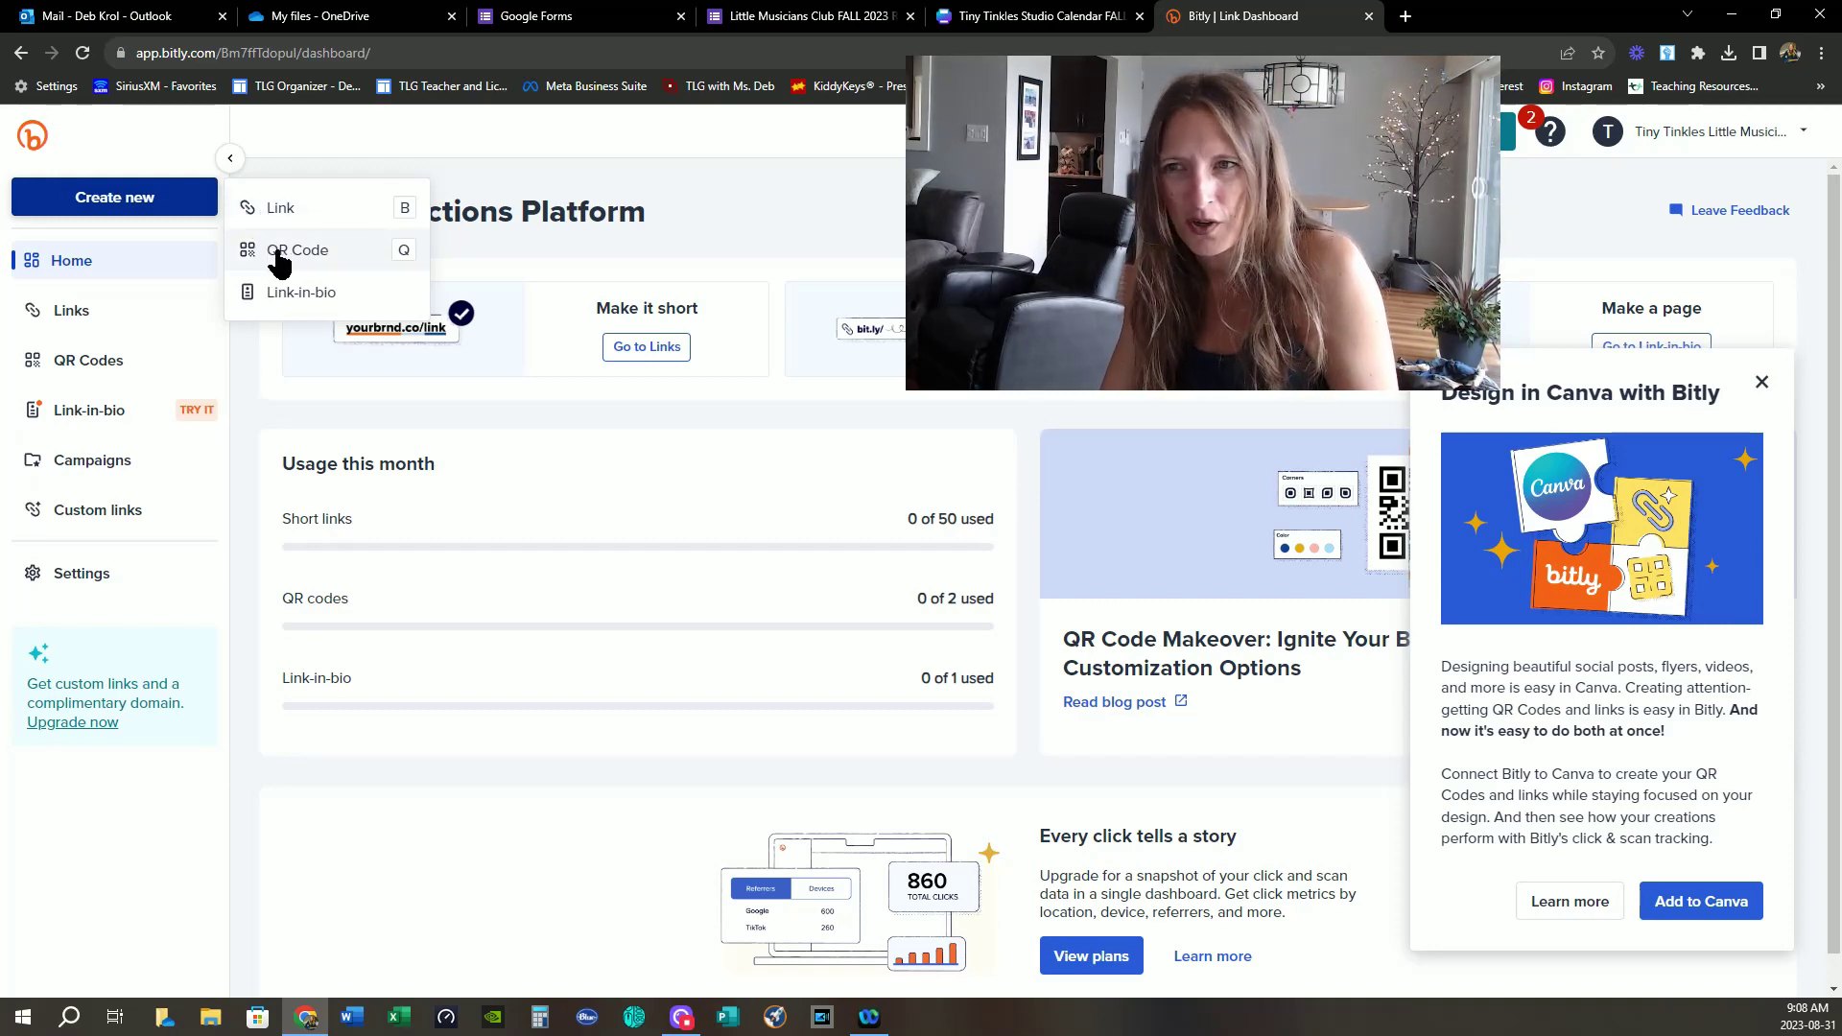
click(286, 211)
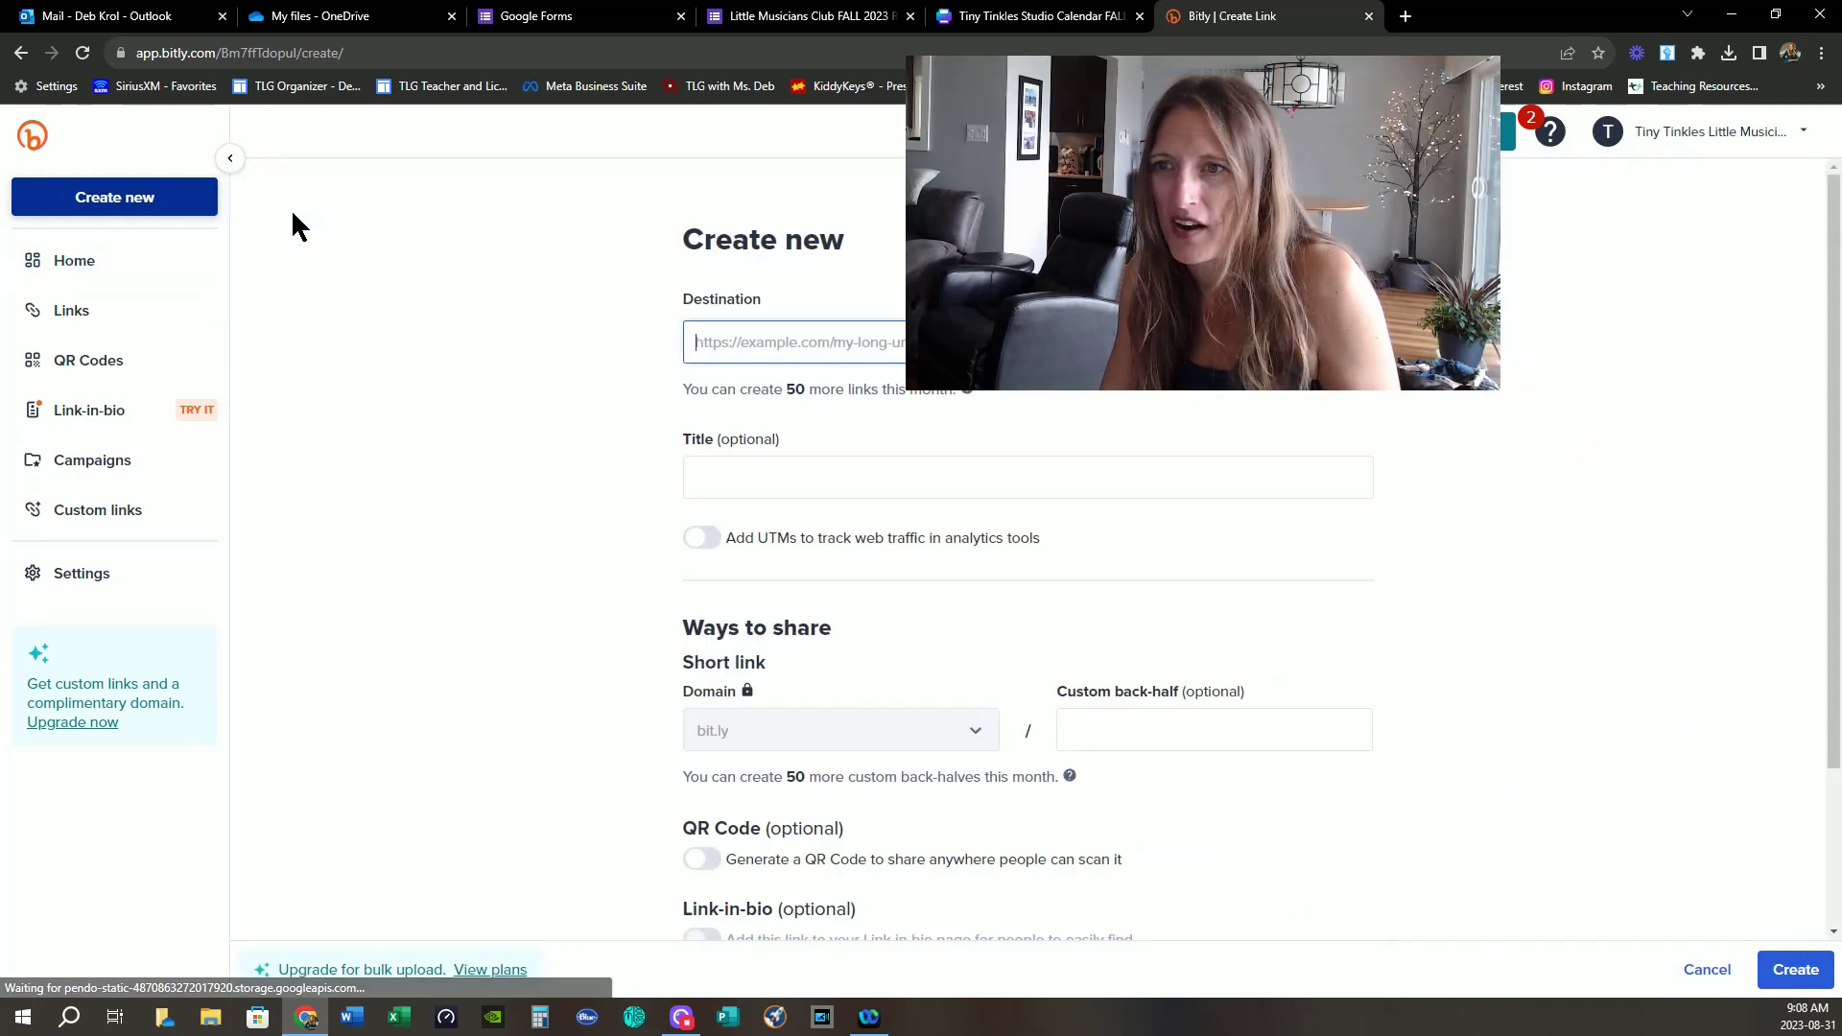
right_click(841, 337)
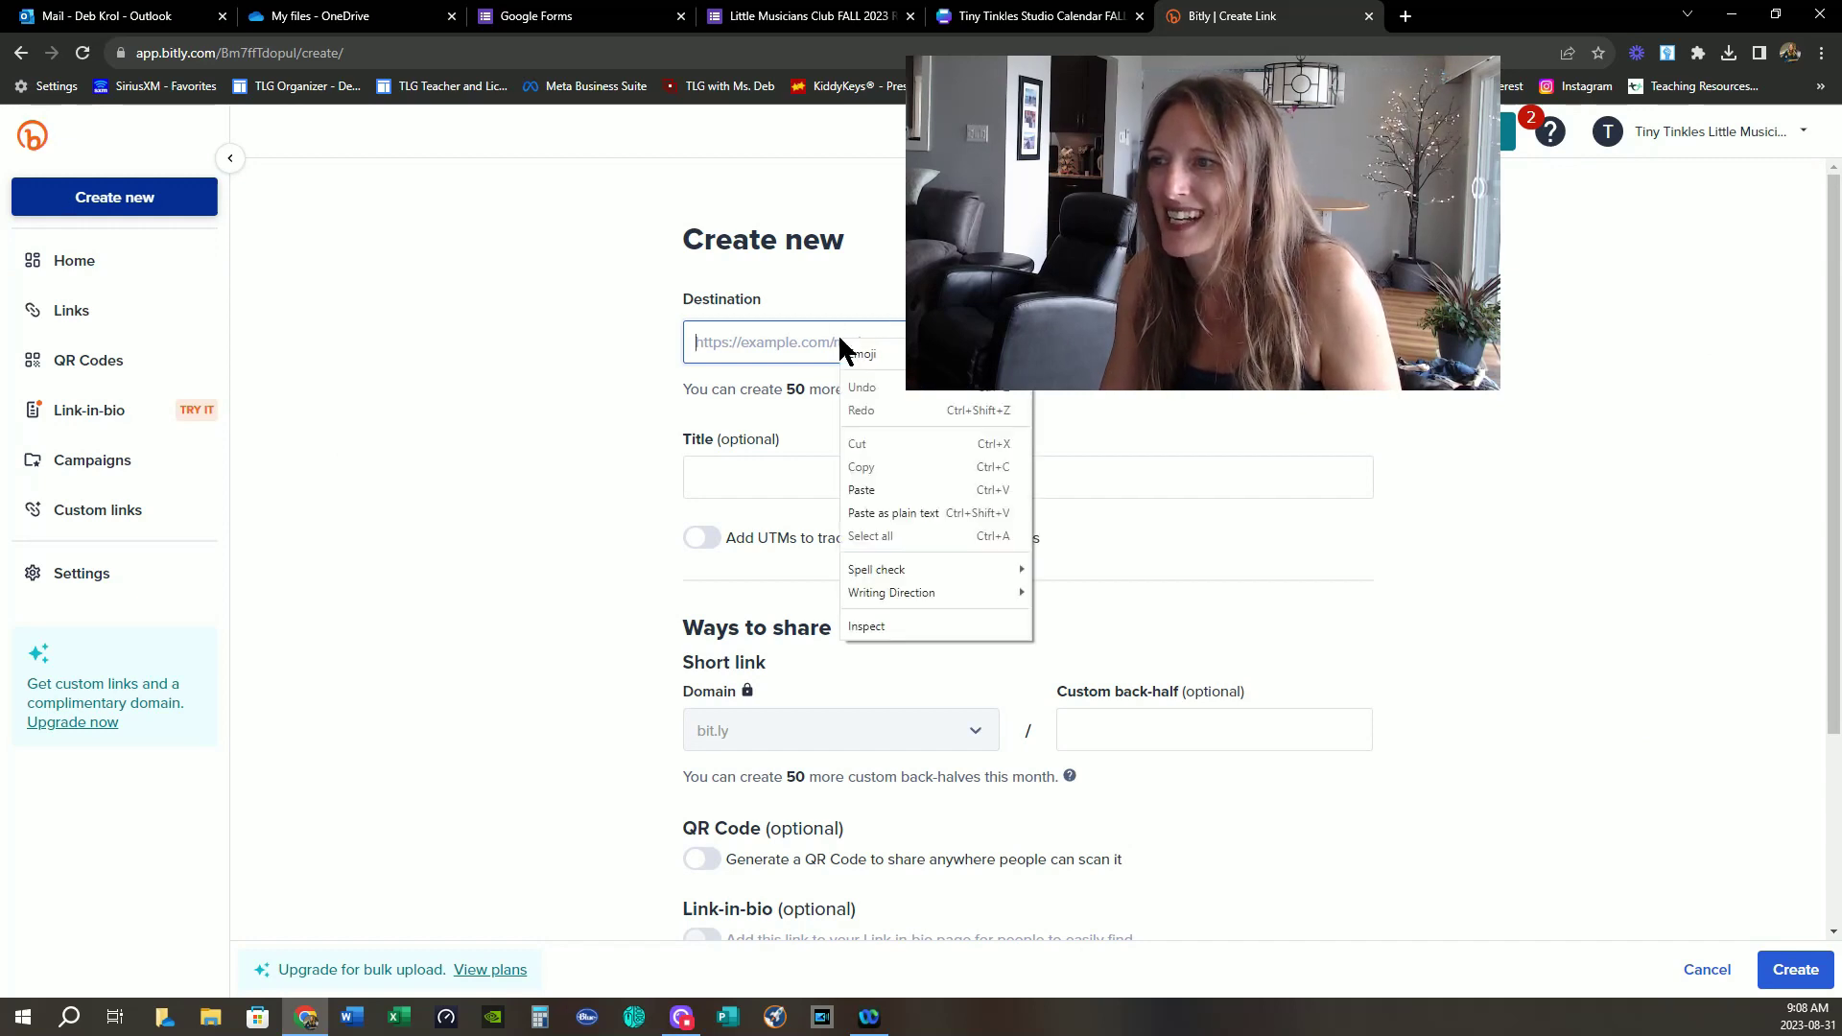
click(860, 489)
click(858, 482)
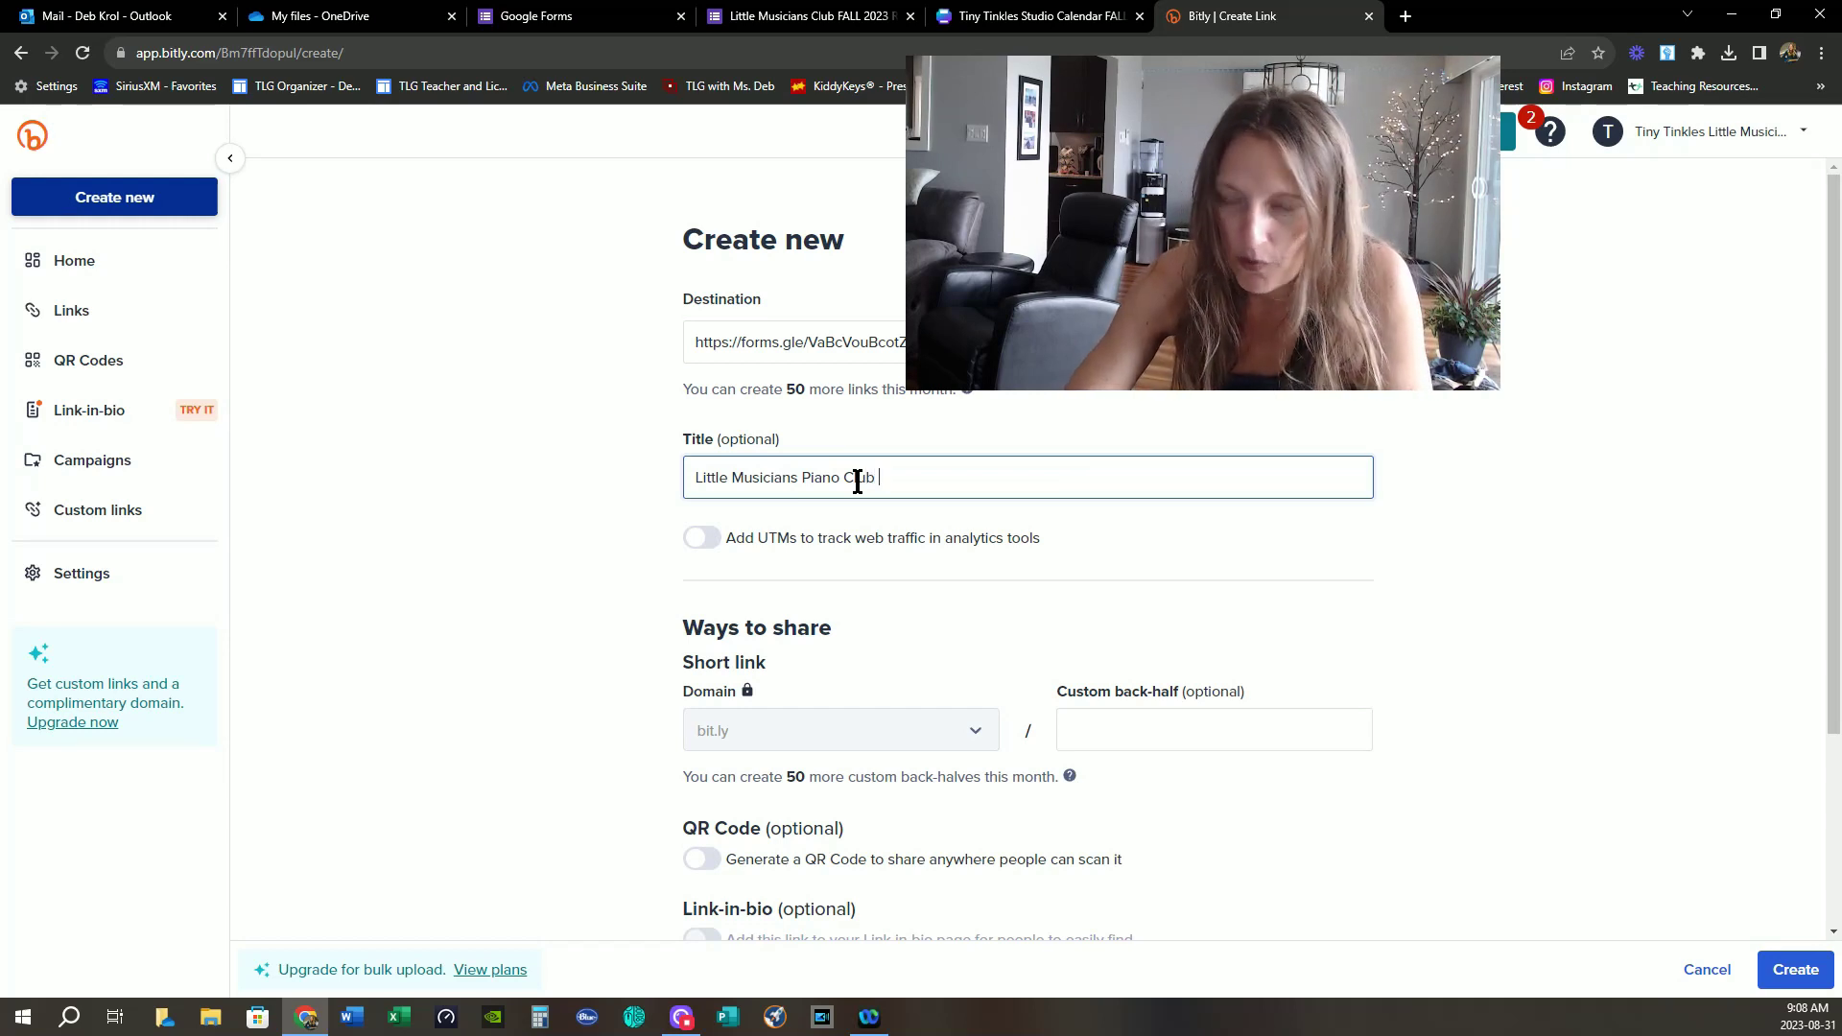
text(Fall 2024 Registration)
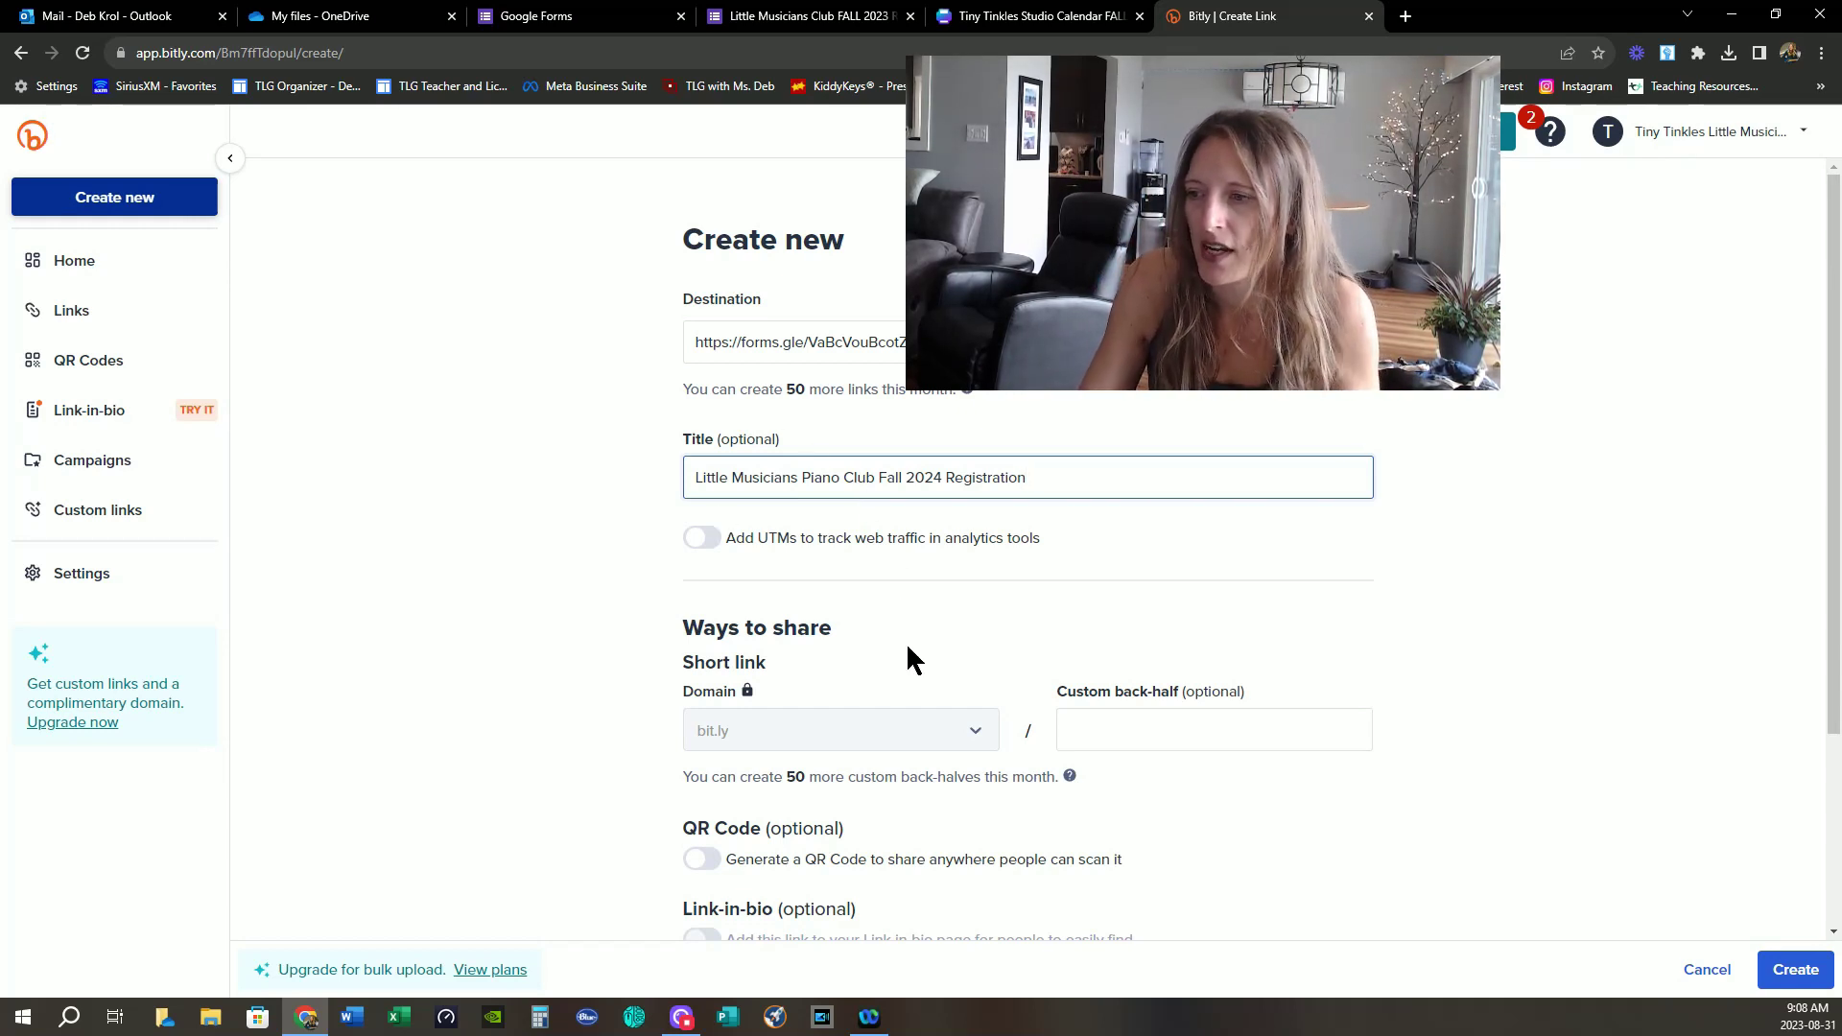
- Set the custom back-half to "littlemusiciansfall24", enable a QR code and create the link
click(1114, 721)
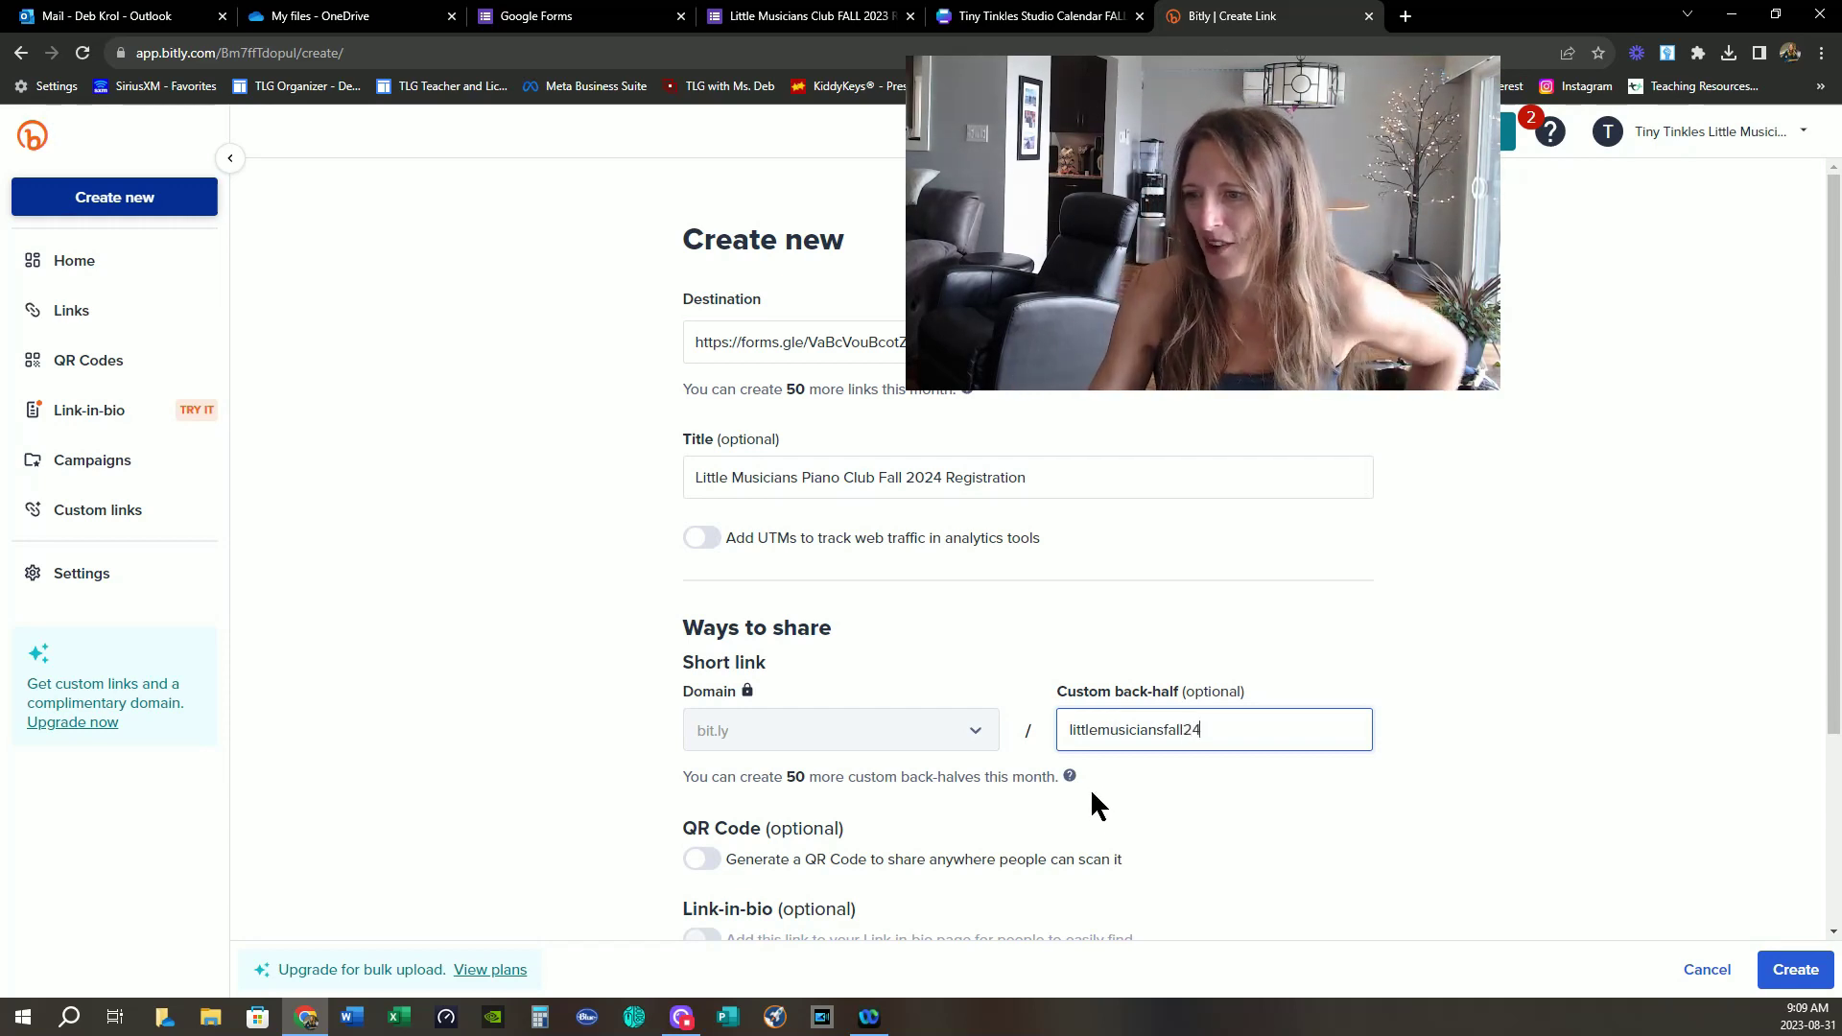
scroll(1090, 787, down, 2)
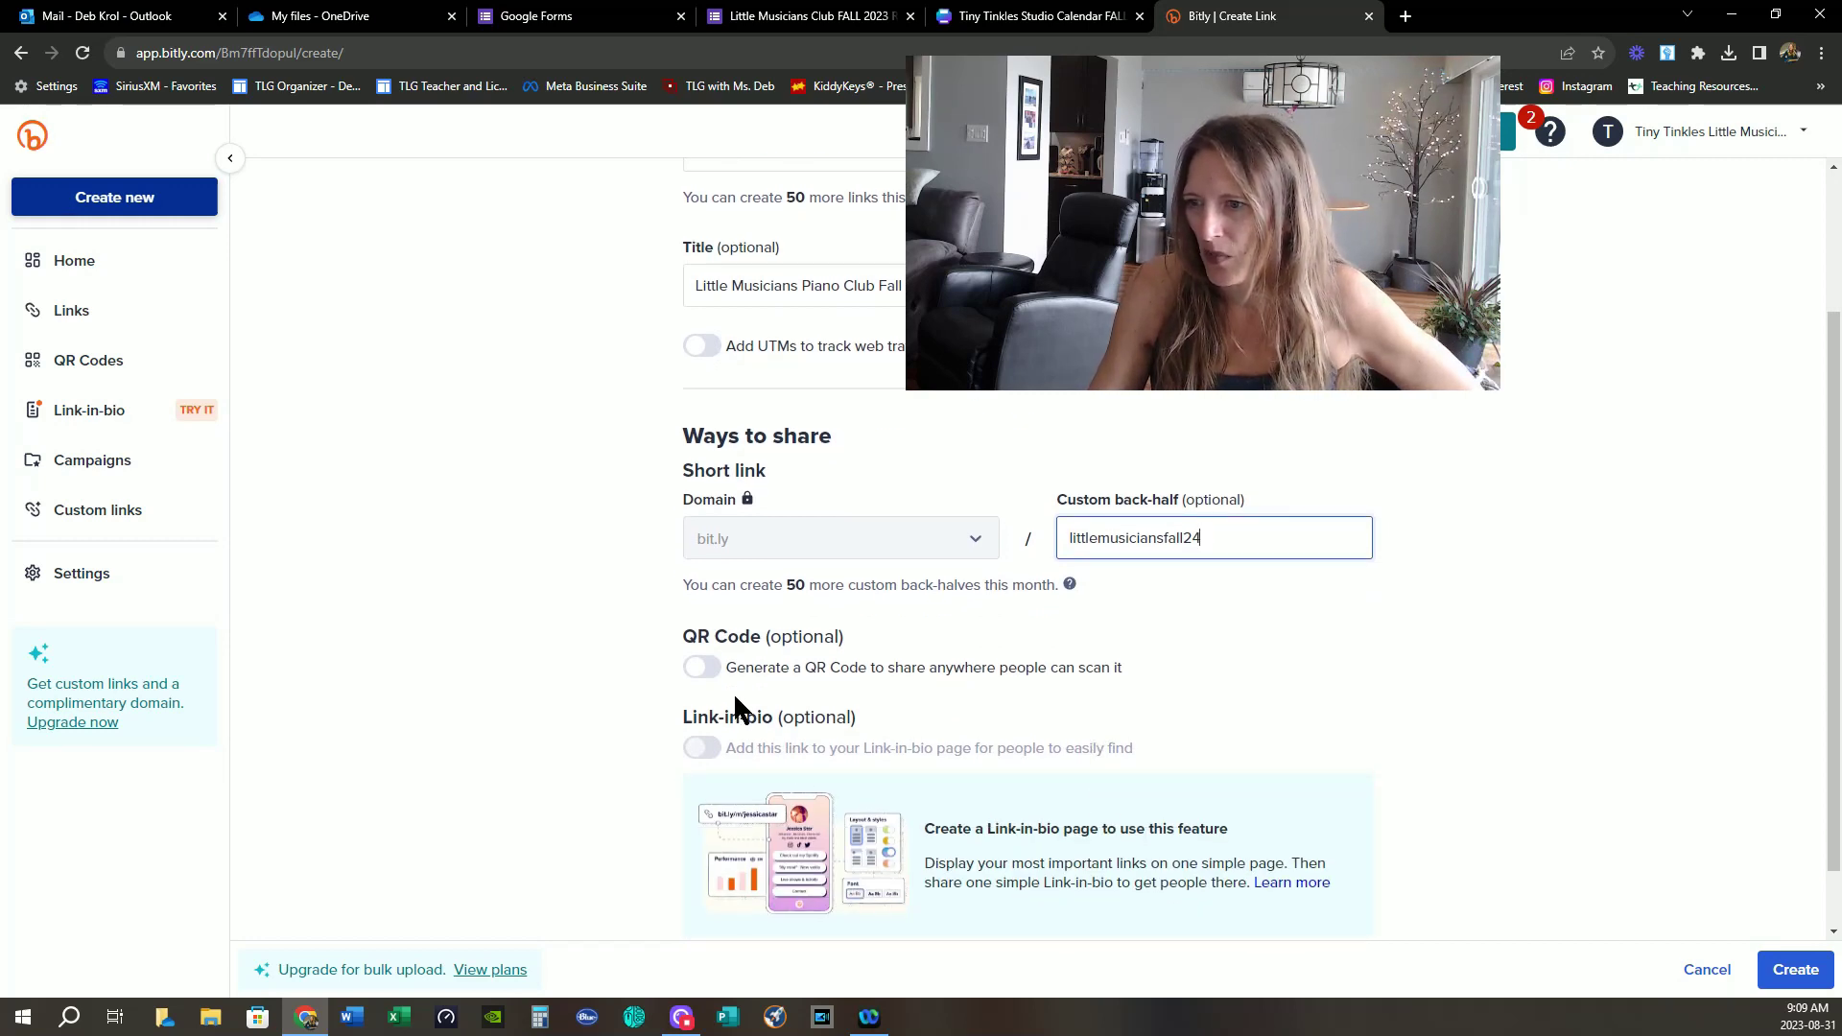
click(702, 668)
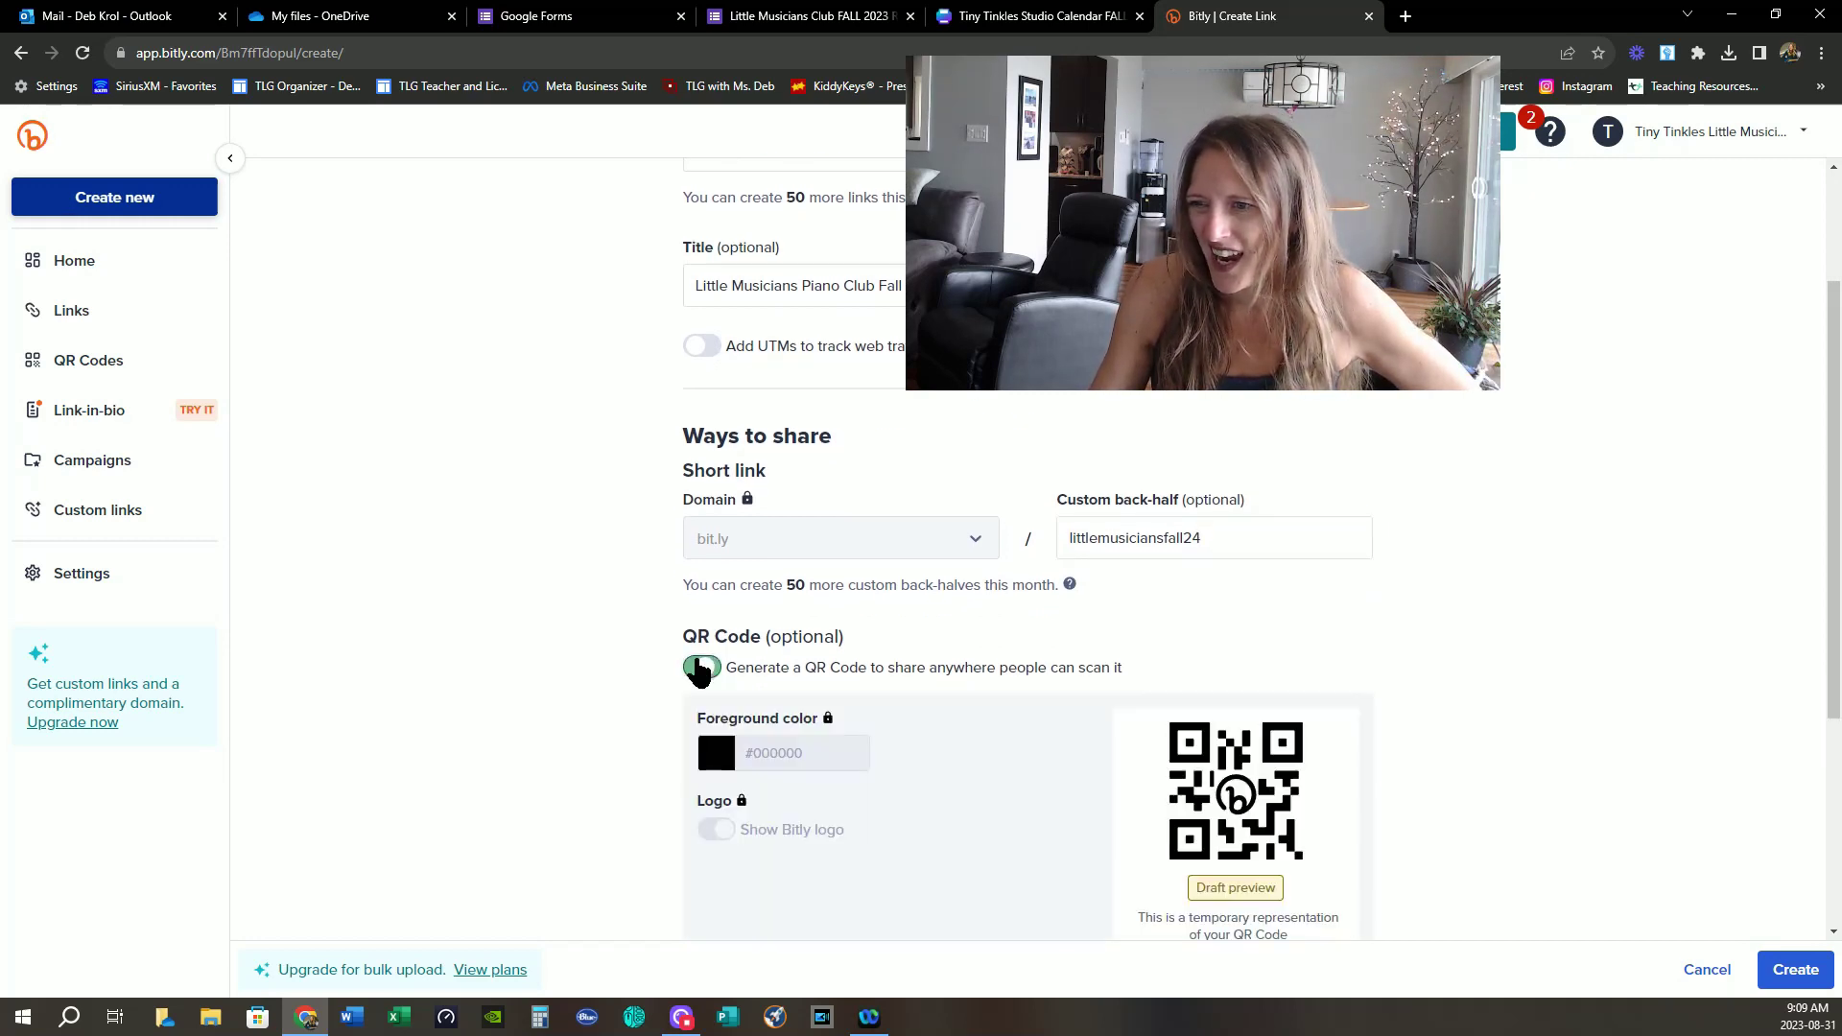
scroll(1150, 715, down, 2)
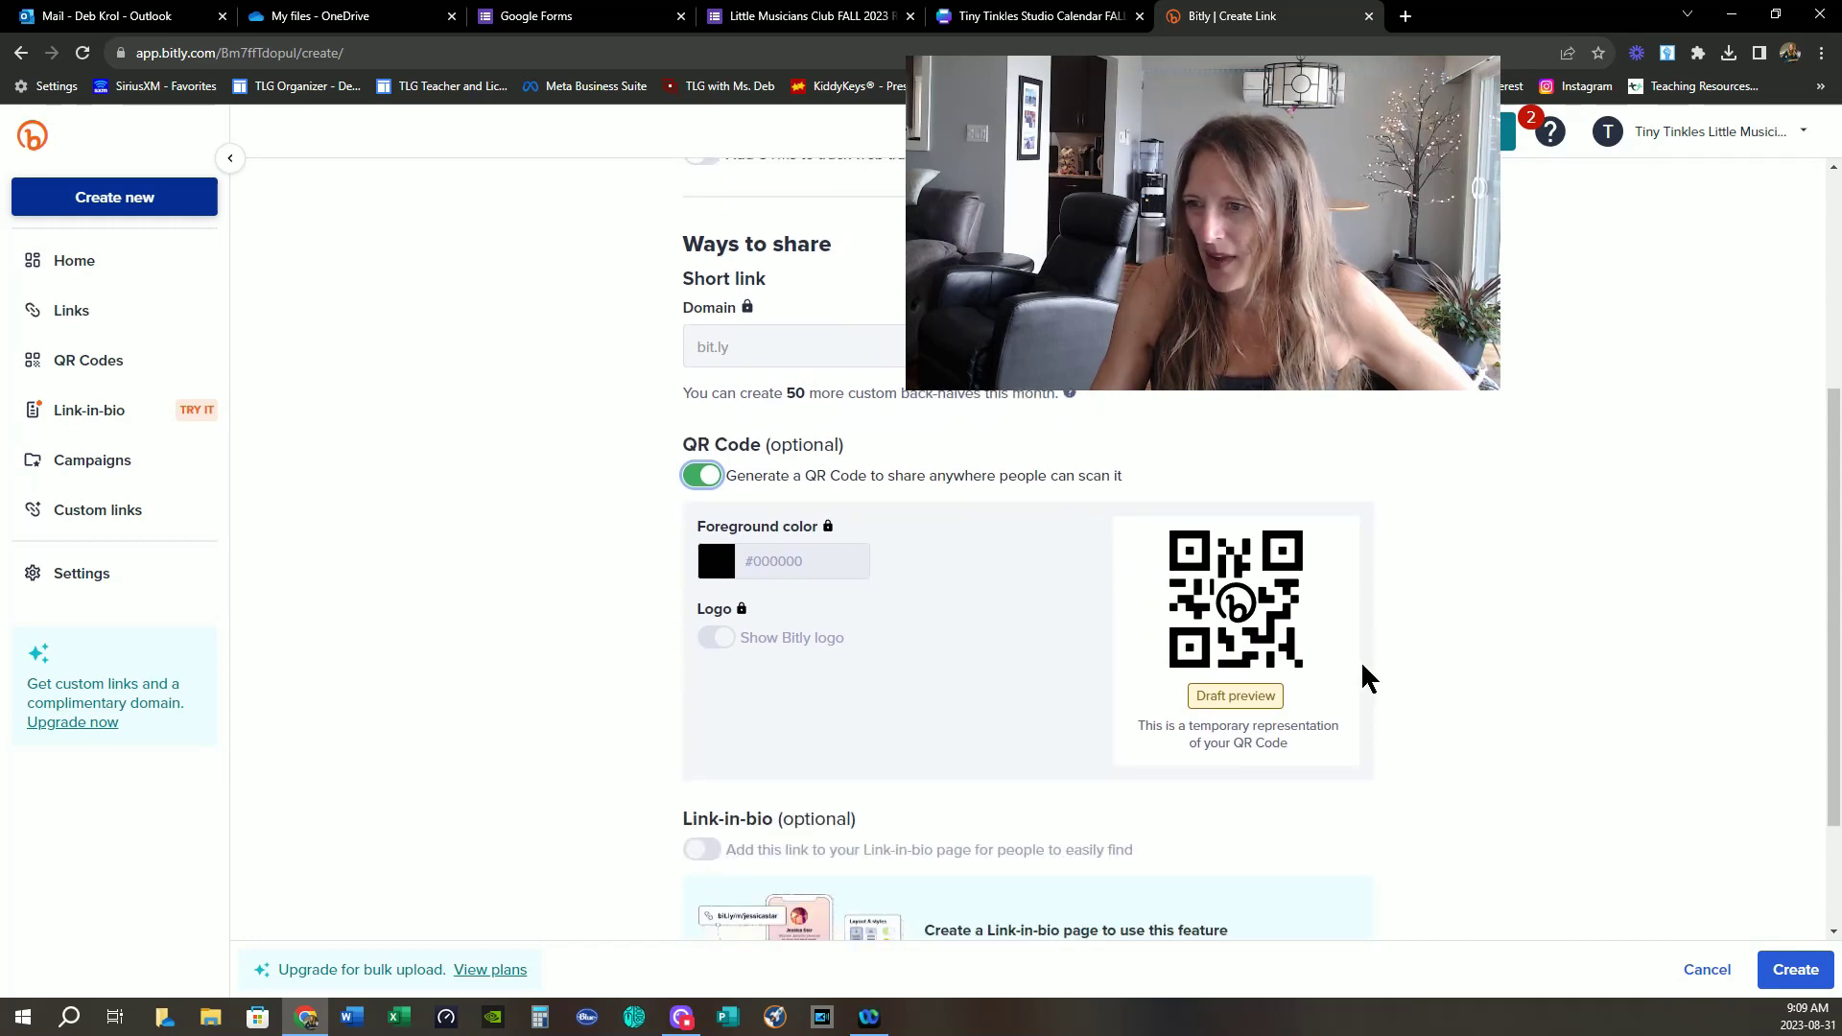
scroll(1369, 678, down, 2)
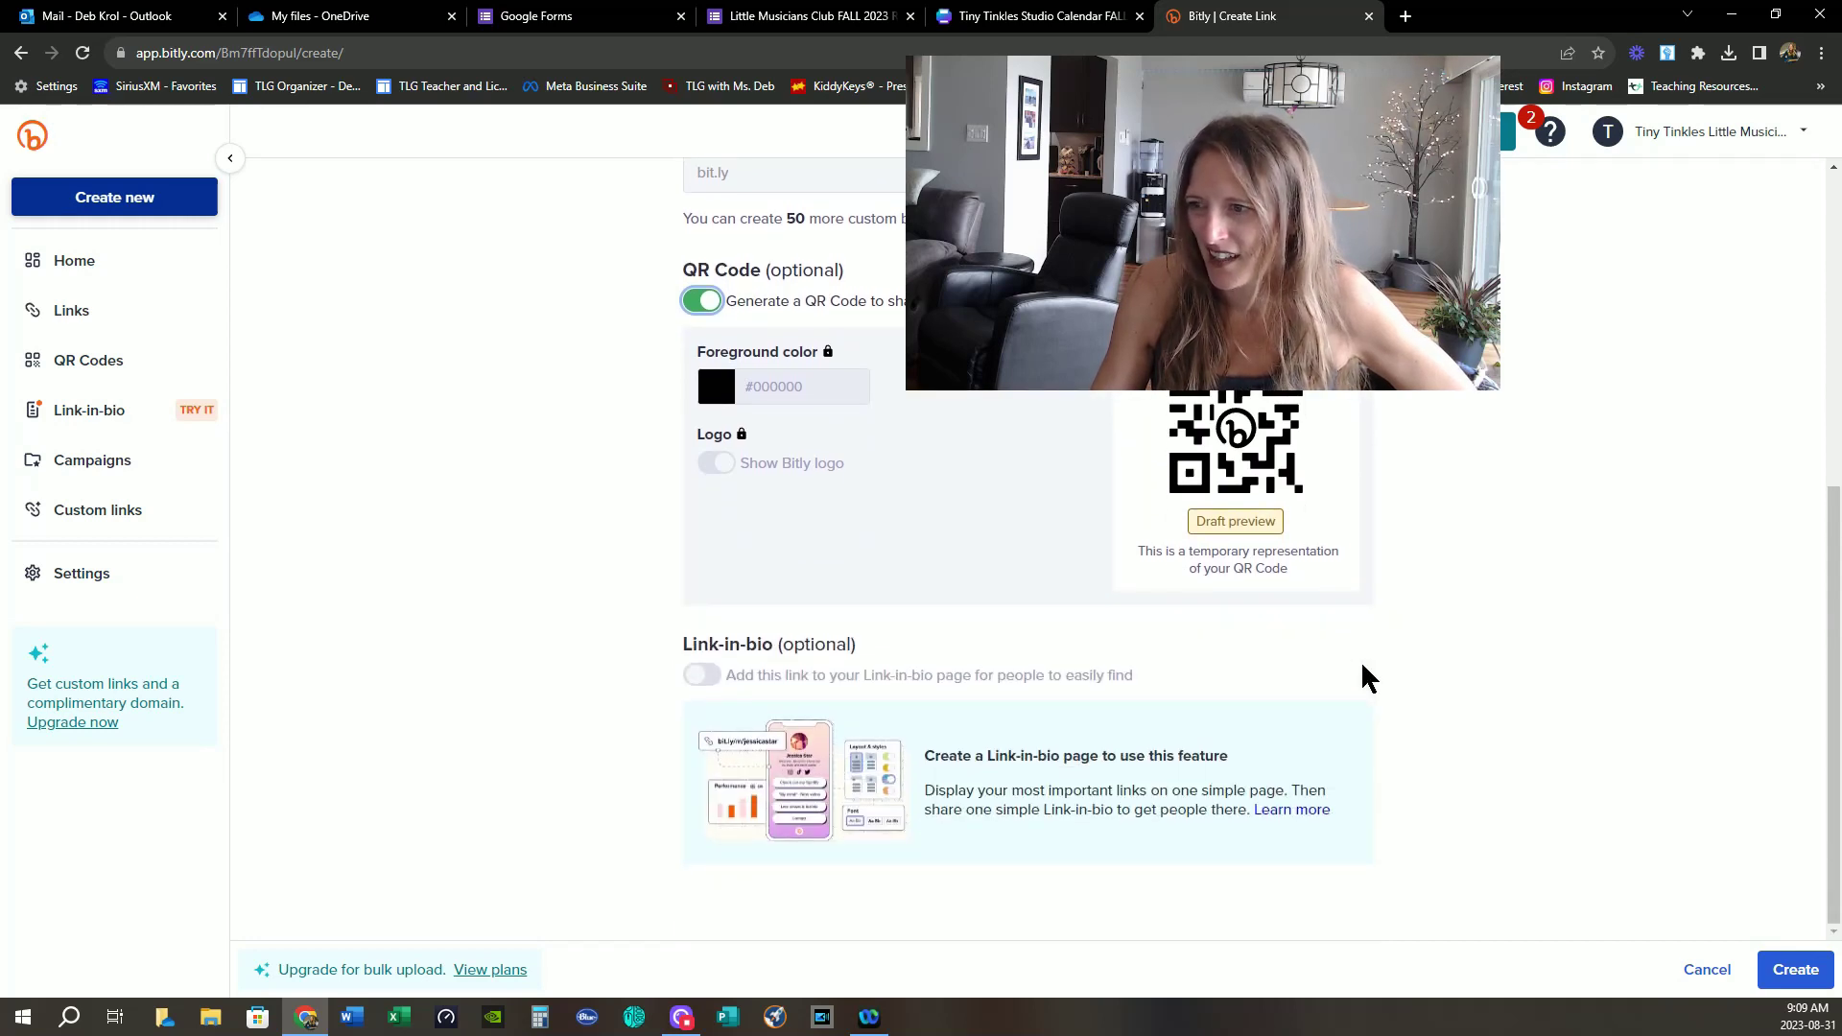
scroll(1388, 828, up, 3)
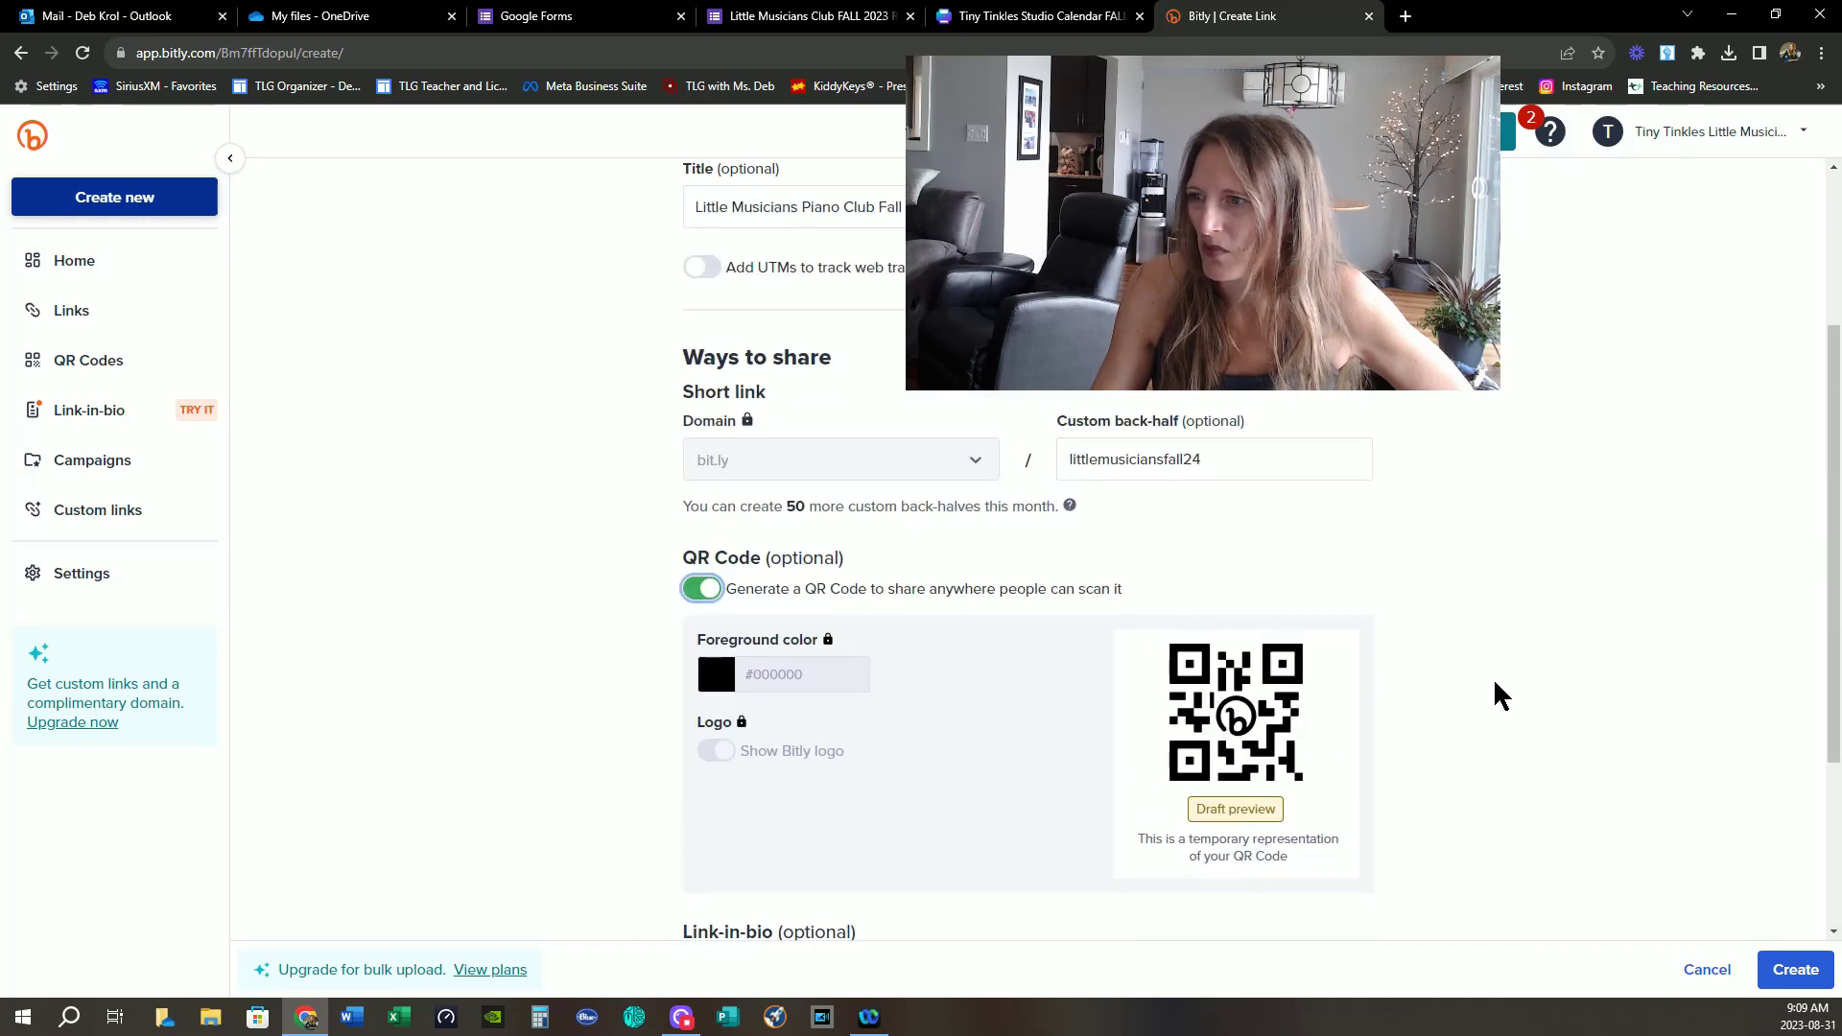
click(1793, 967)
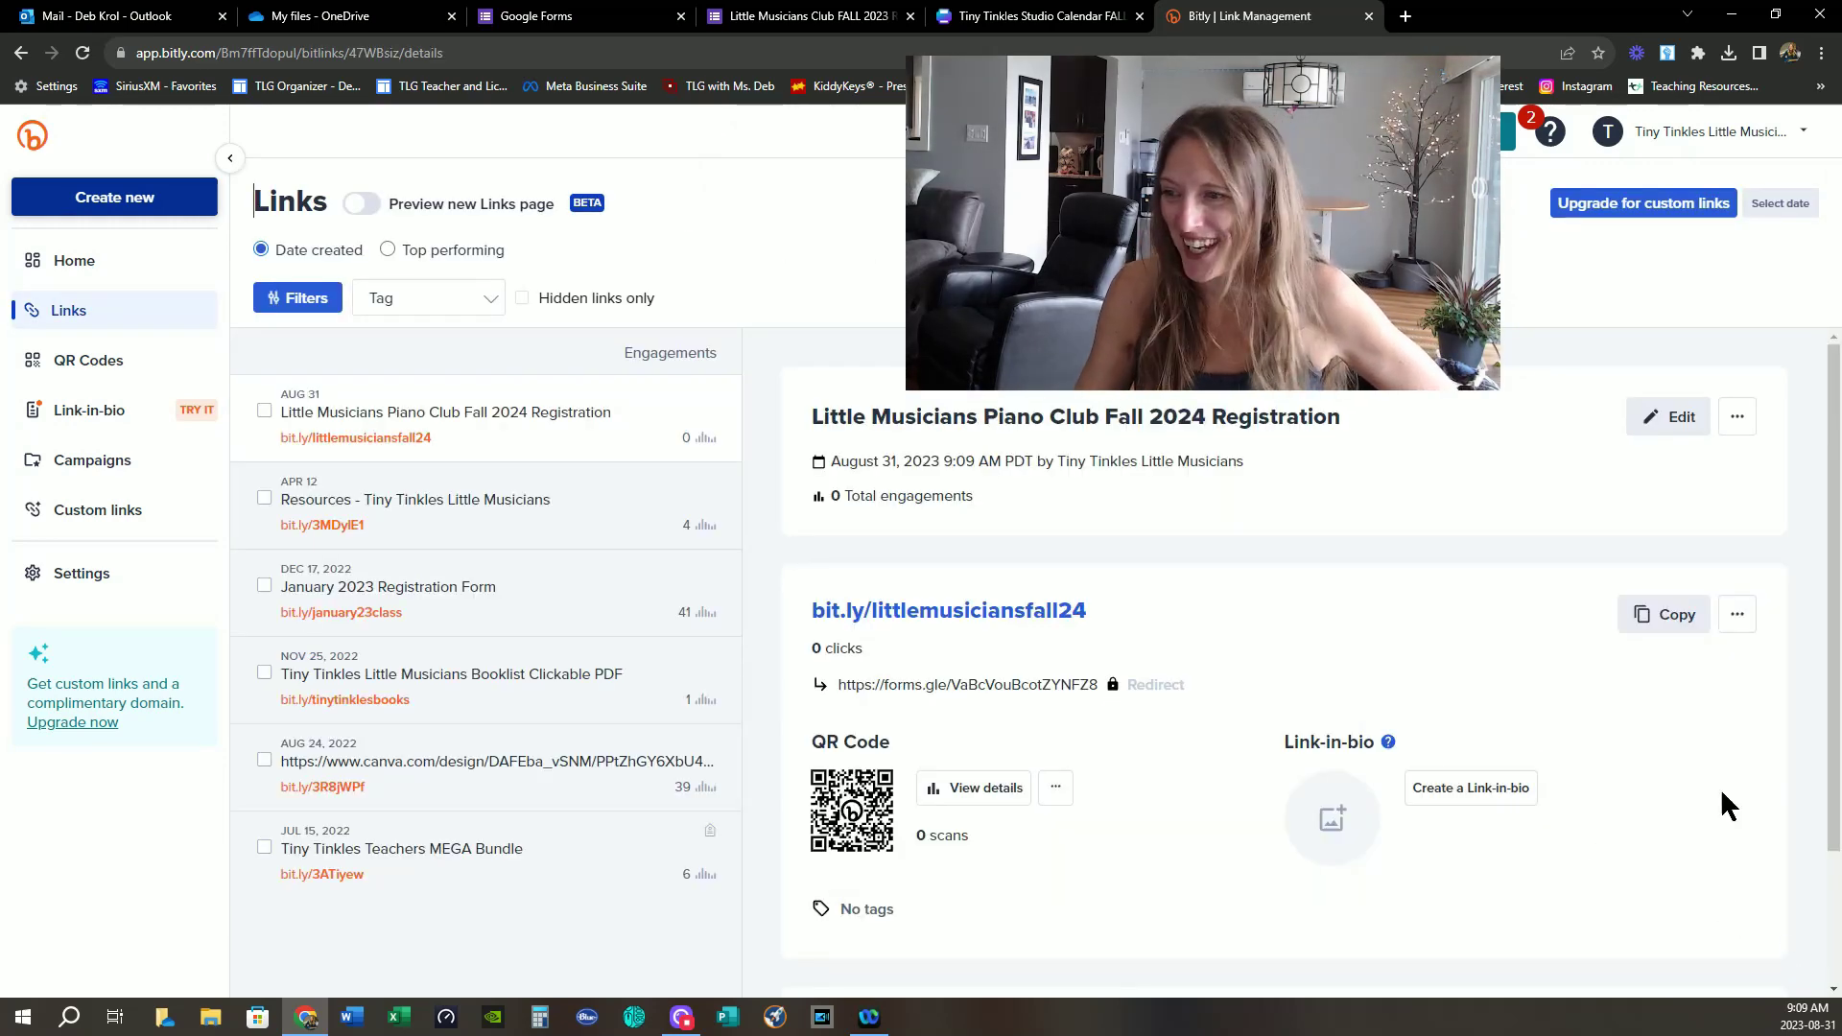
- Test the new short link by opening it, and return to the Bitly link details
click(1055, 619)
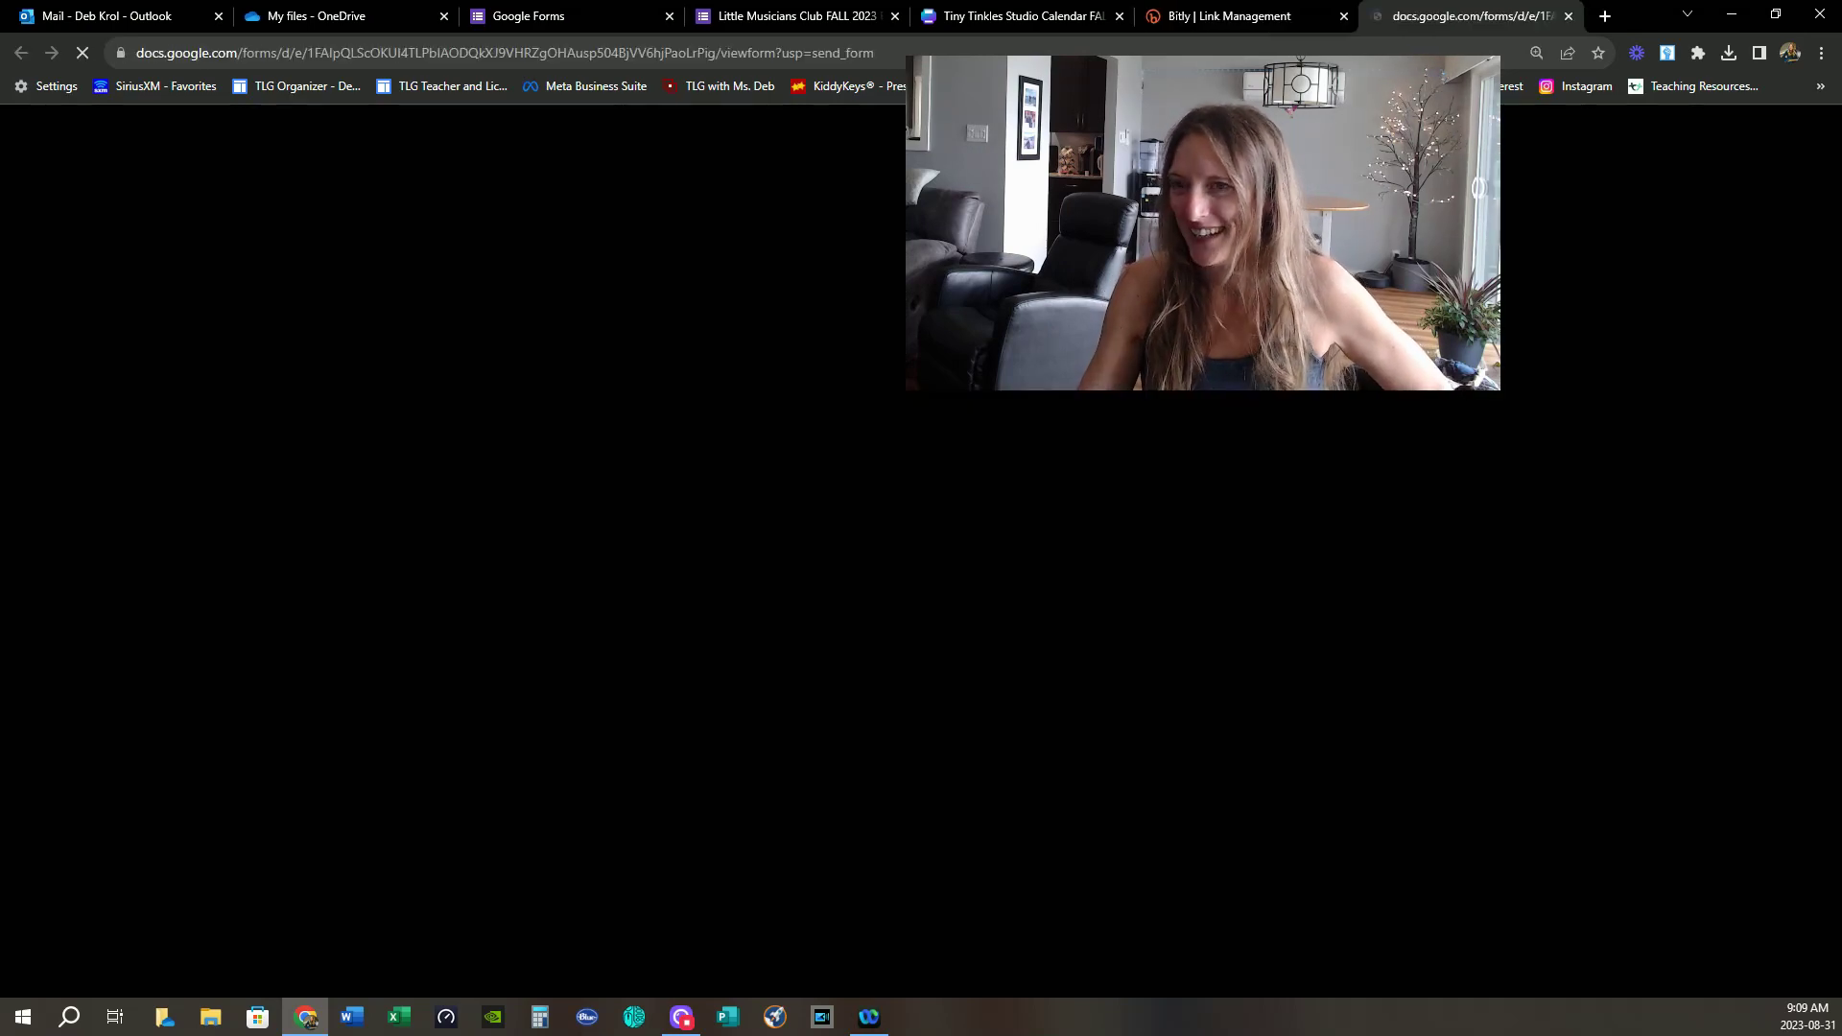
click(1251, 15)
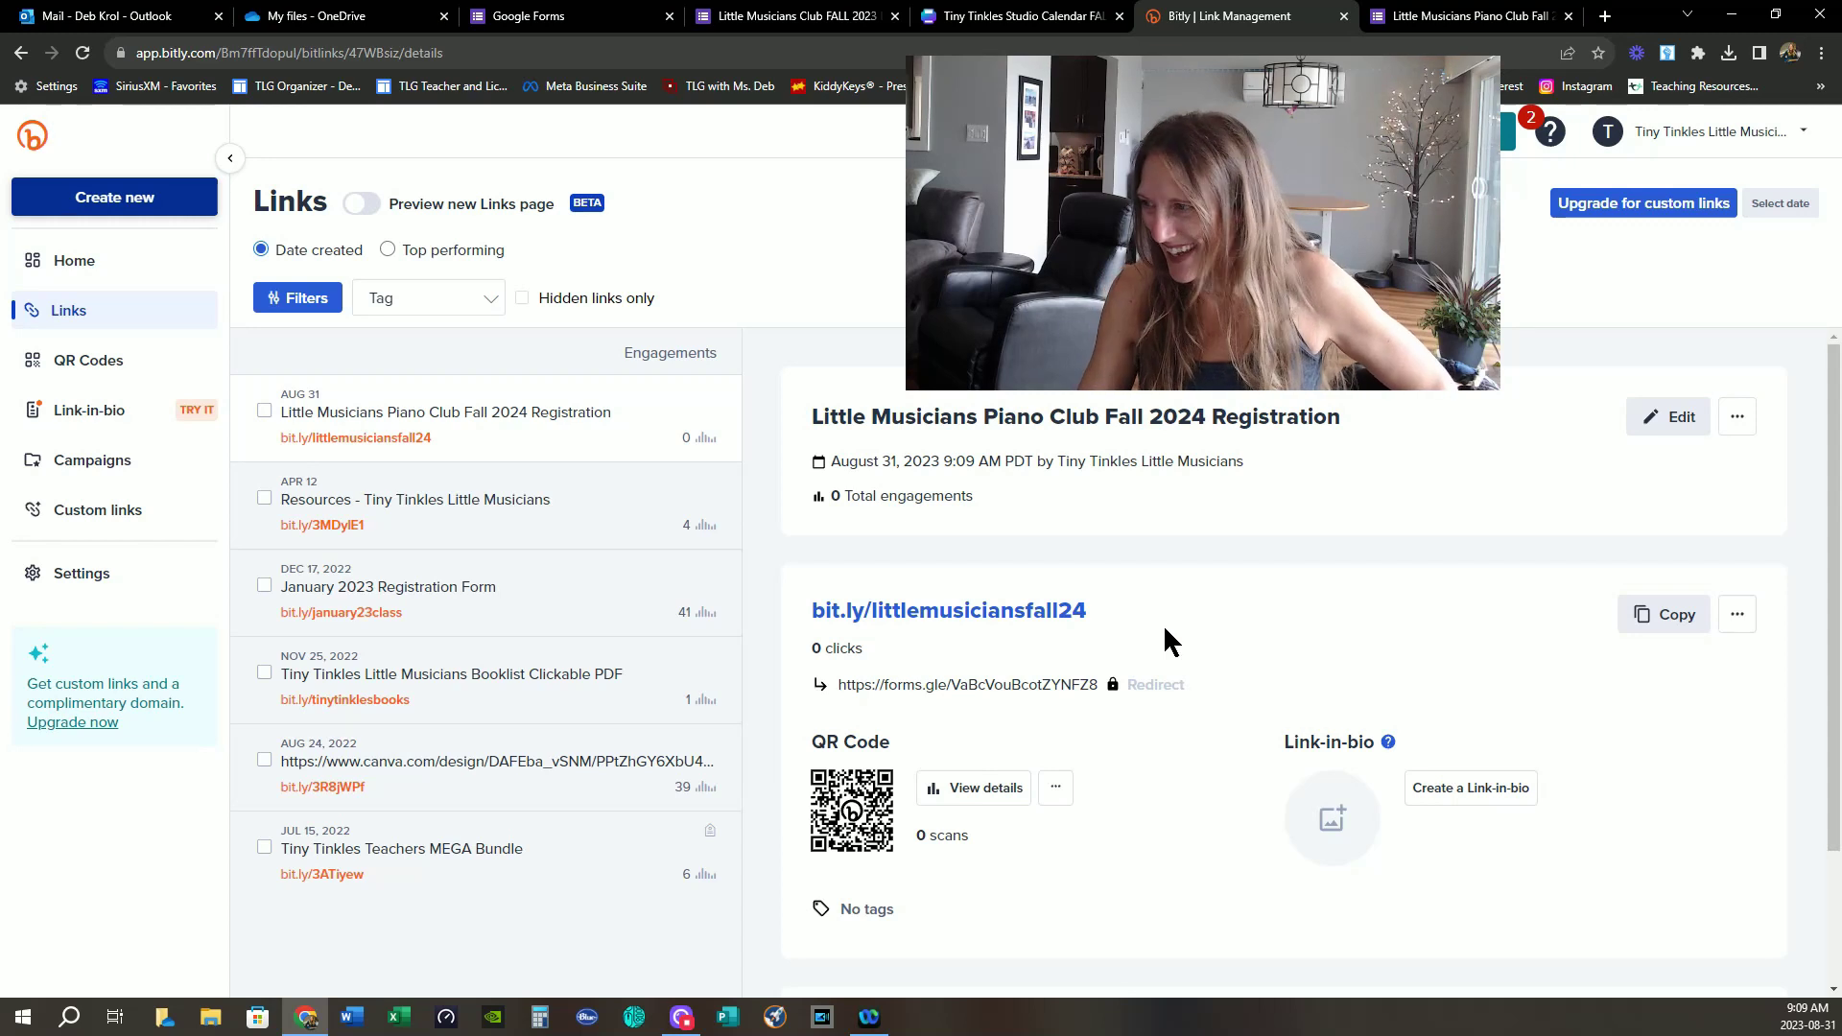
- Copy the new Bitly short link and open Facebook in a new browser tab
click(1680, 619)
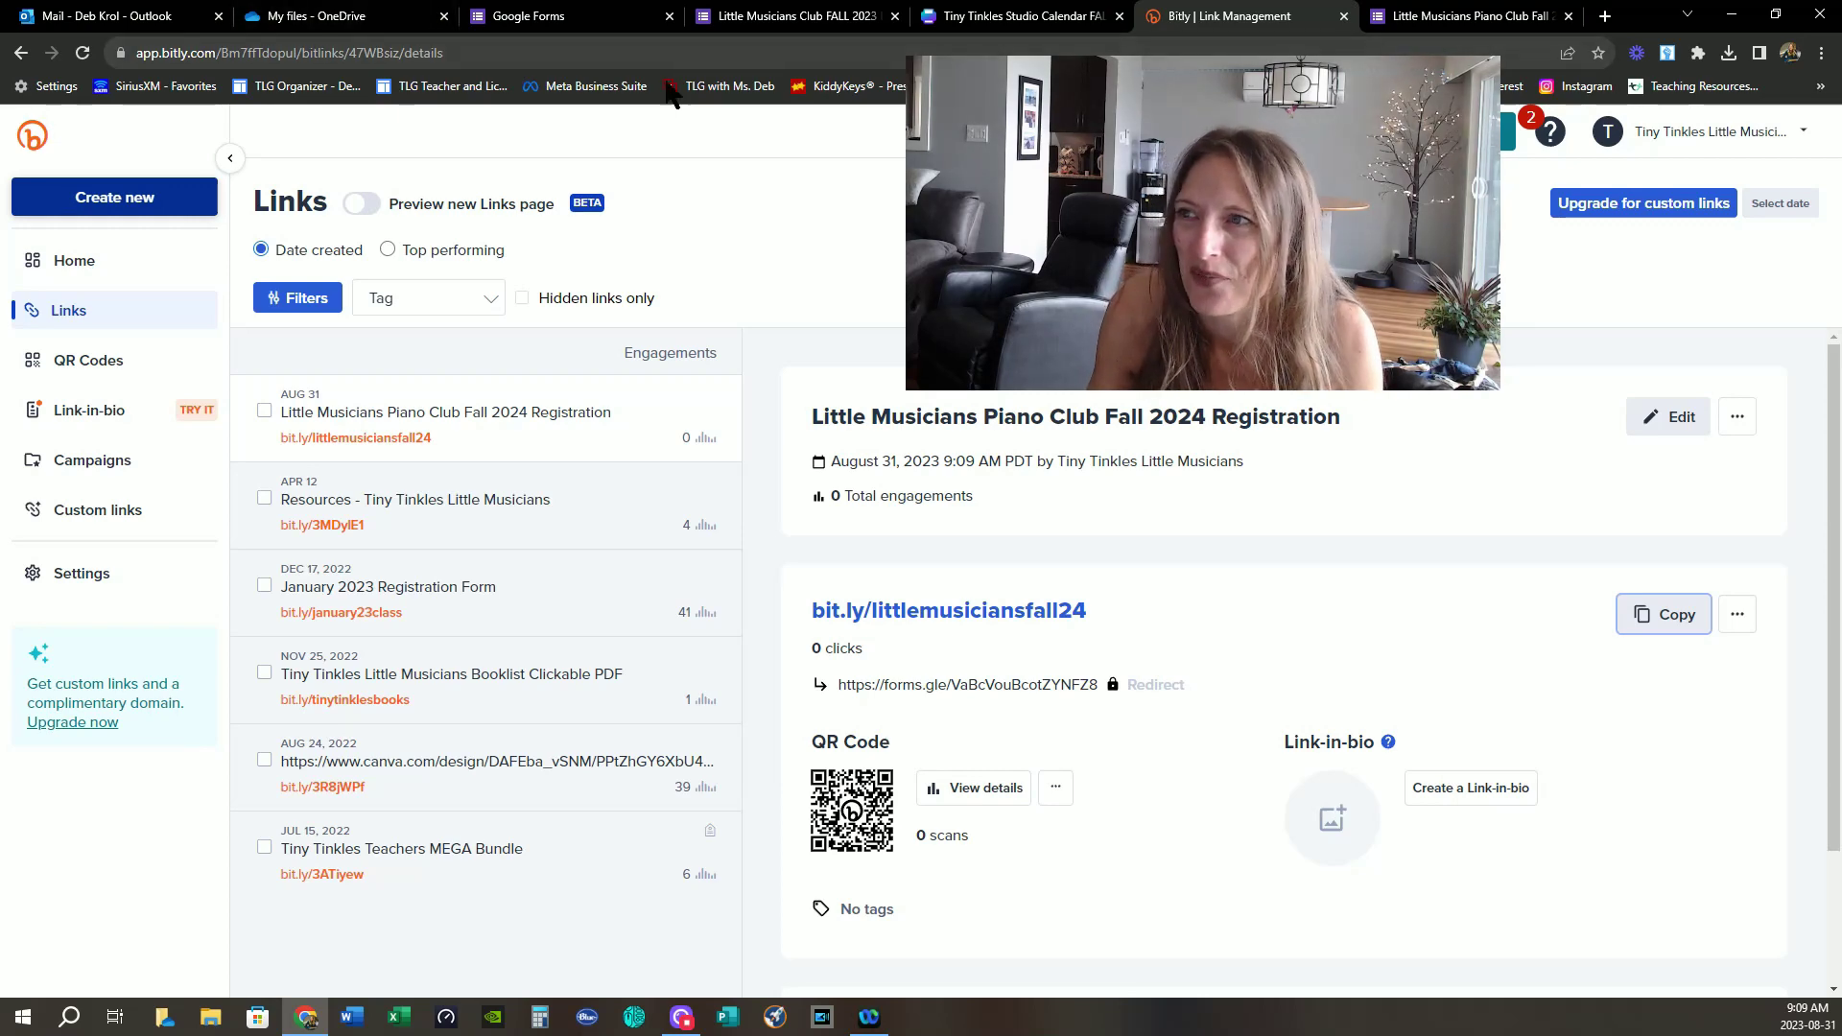
click(1603, 15)
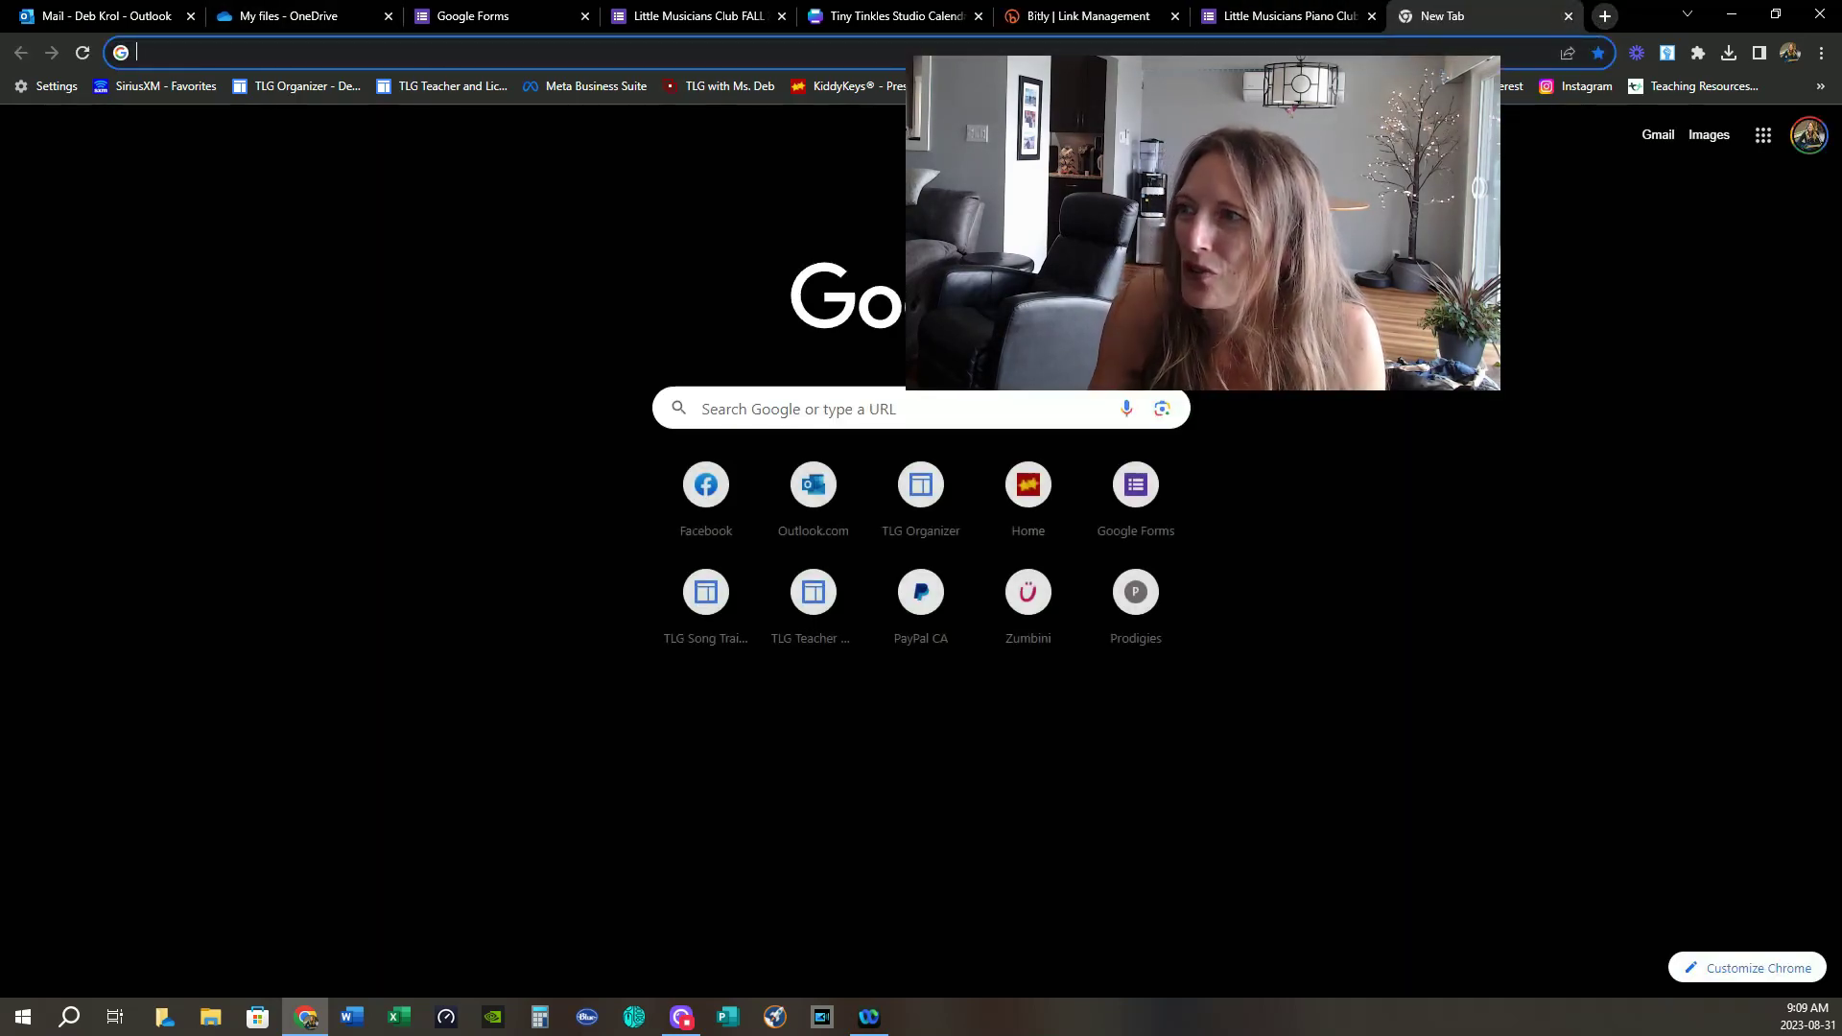
text(fa)
key(Return)
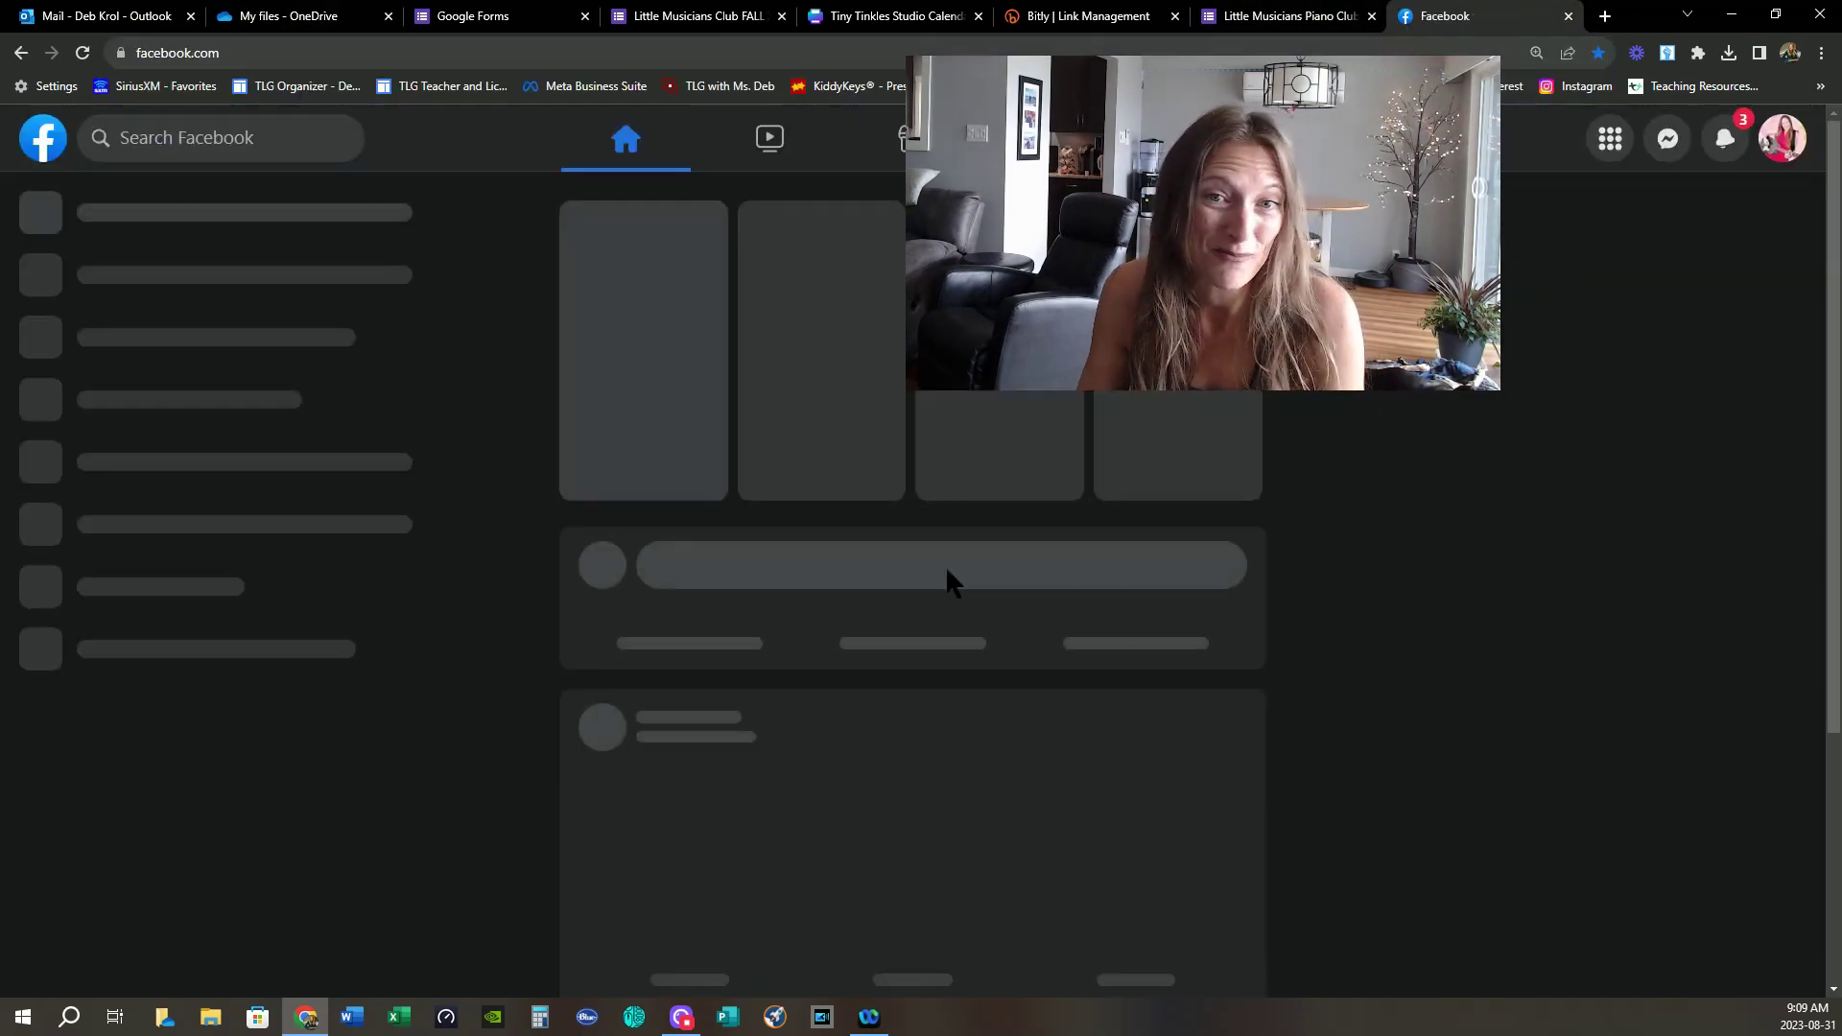
- Switch Facebook to the Tiny Tinkles Music Studio profile and open its page
click(1725, 139)
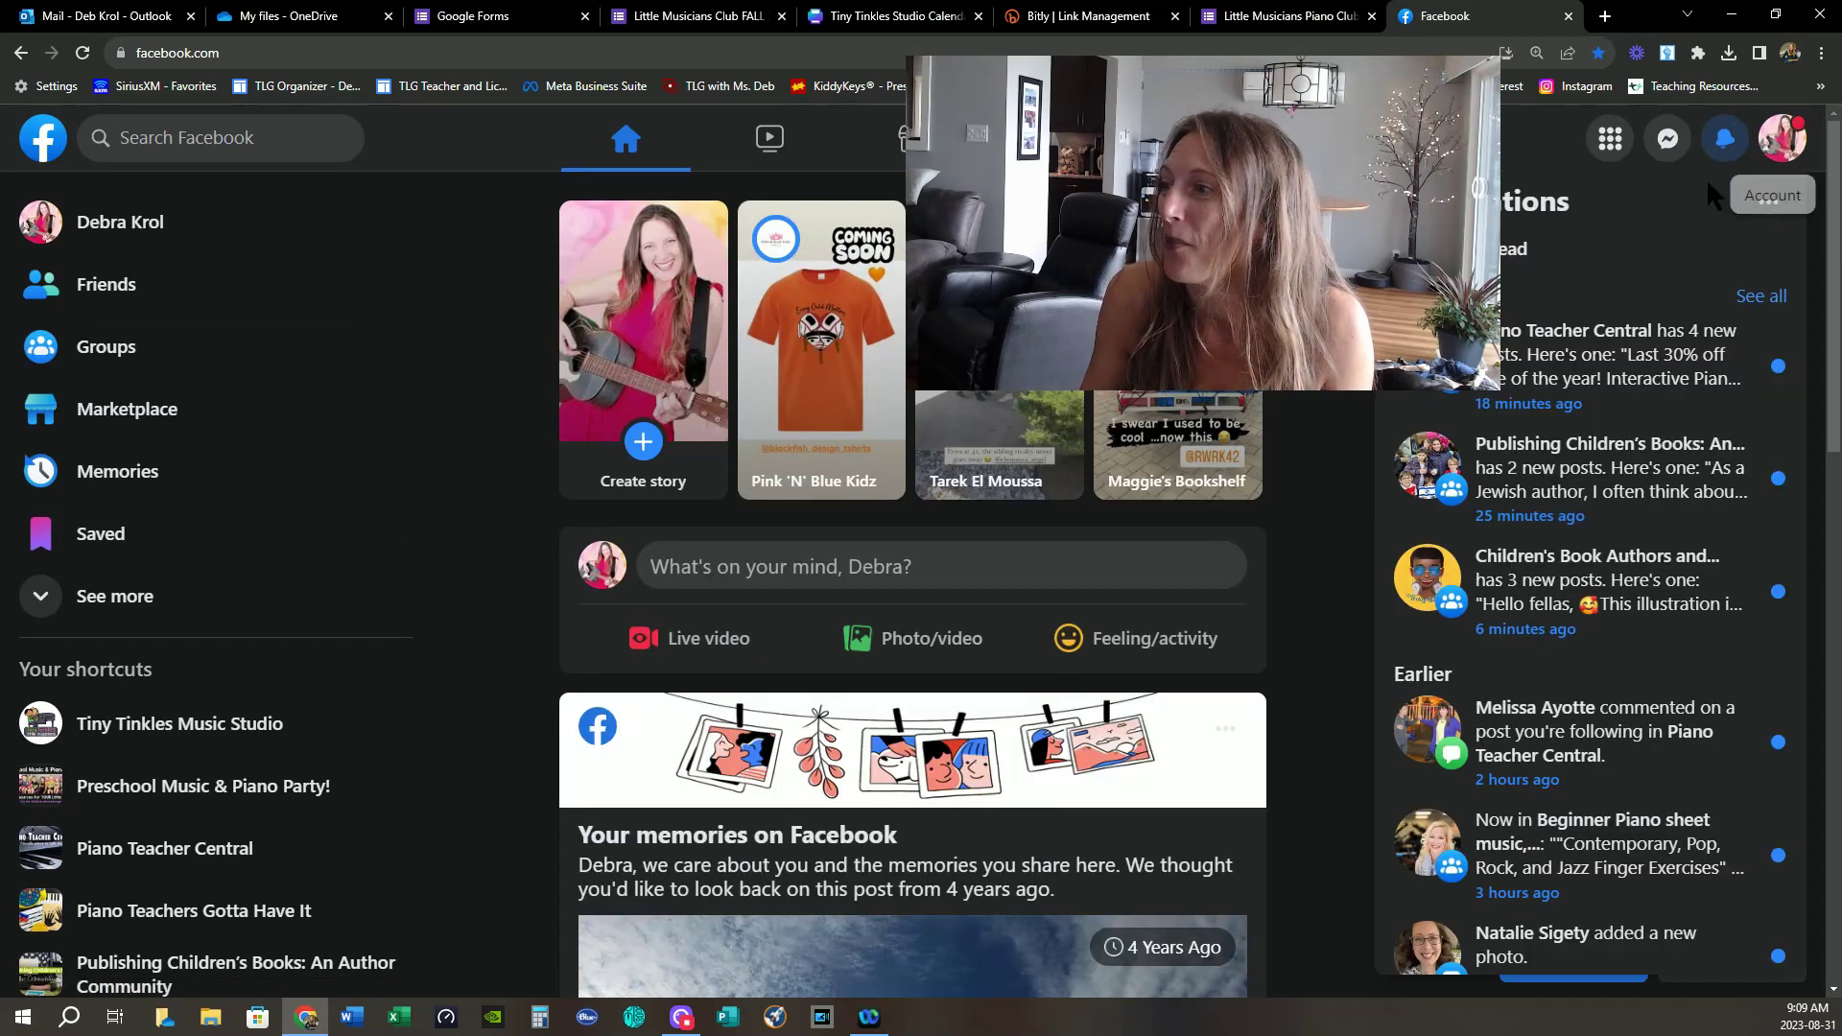
click(1779, 152)
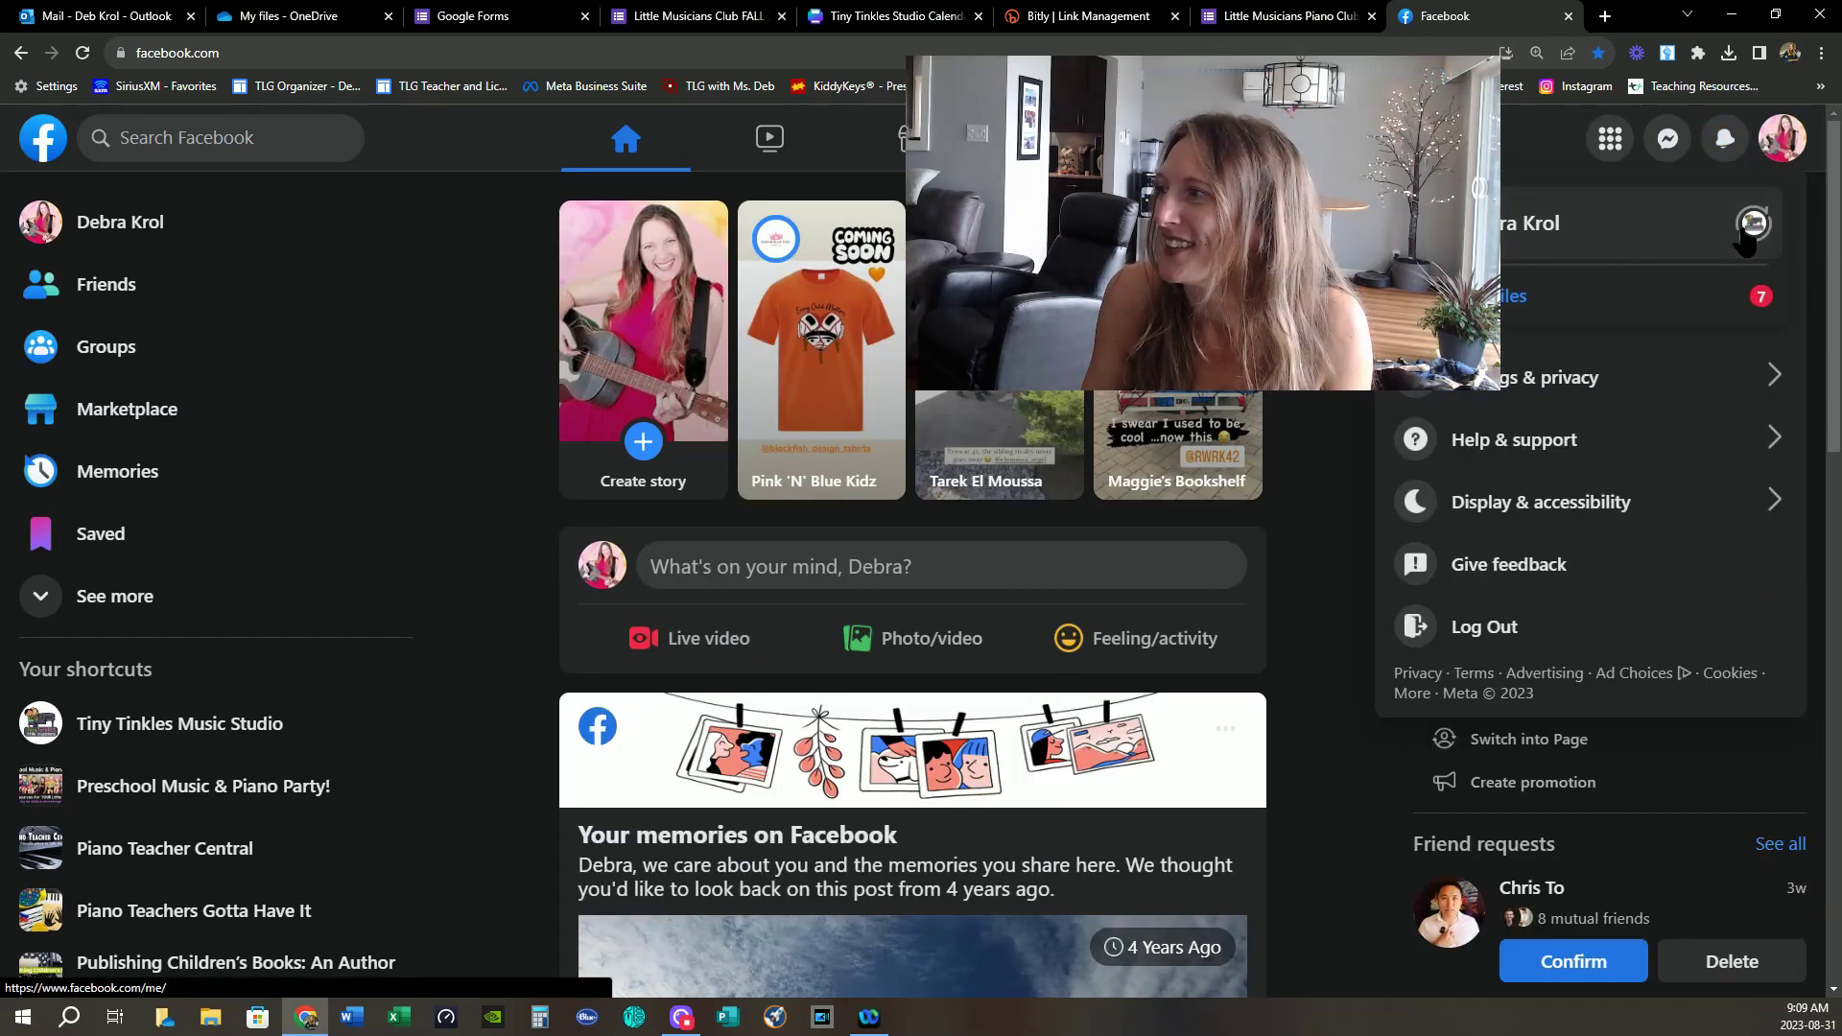
click(1746, 242)
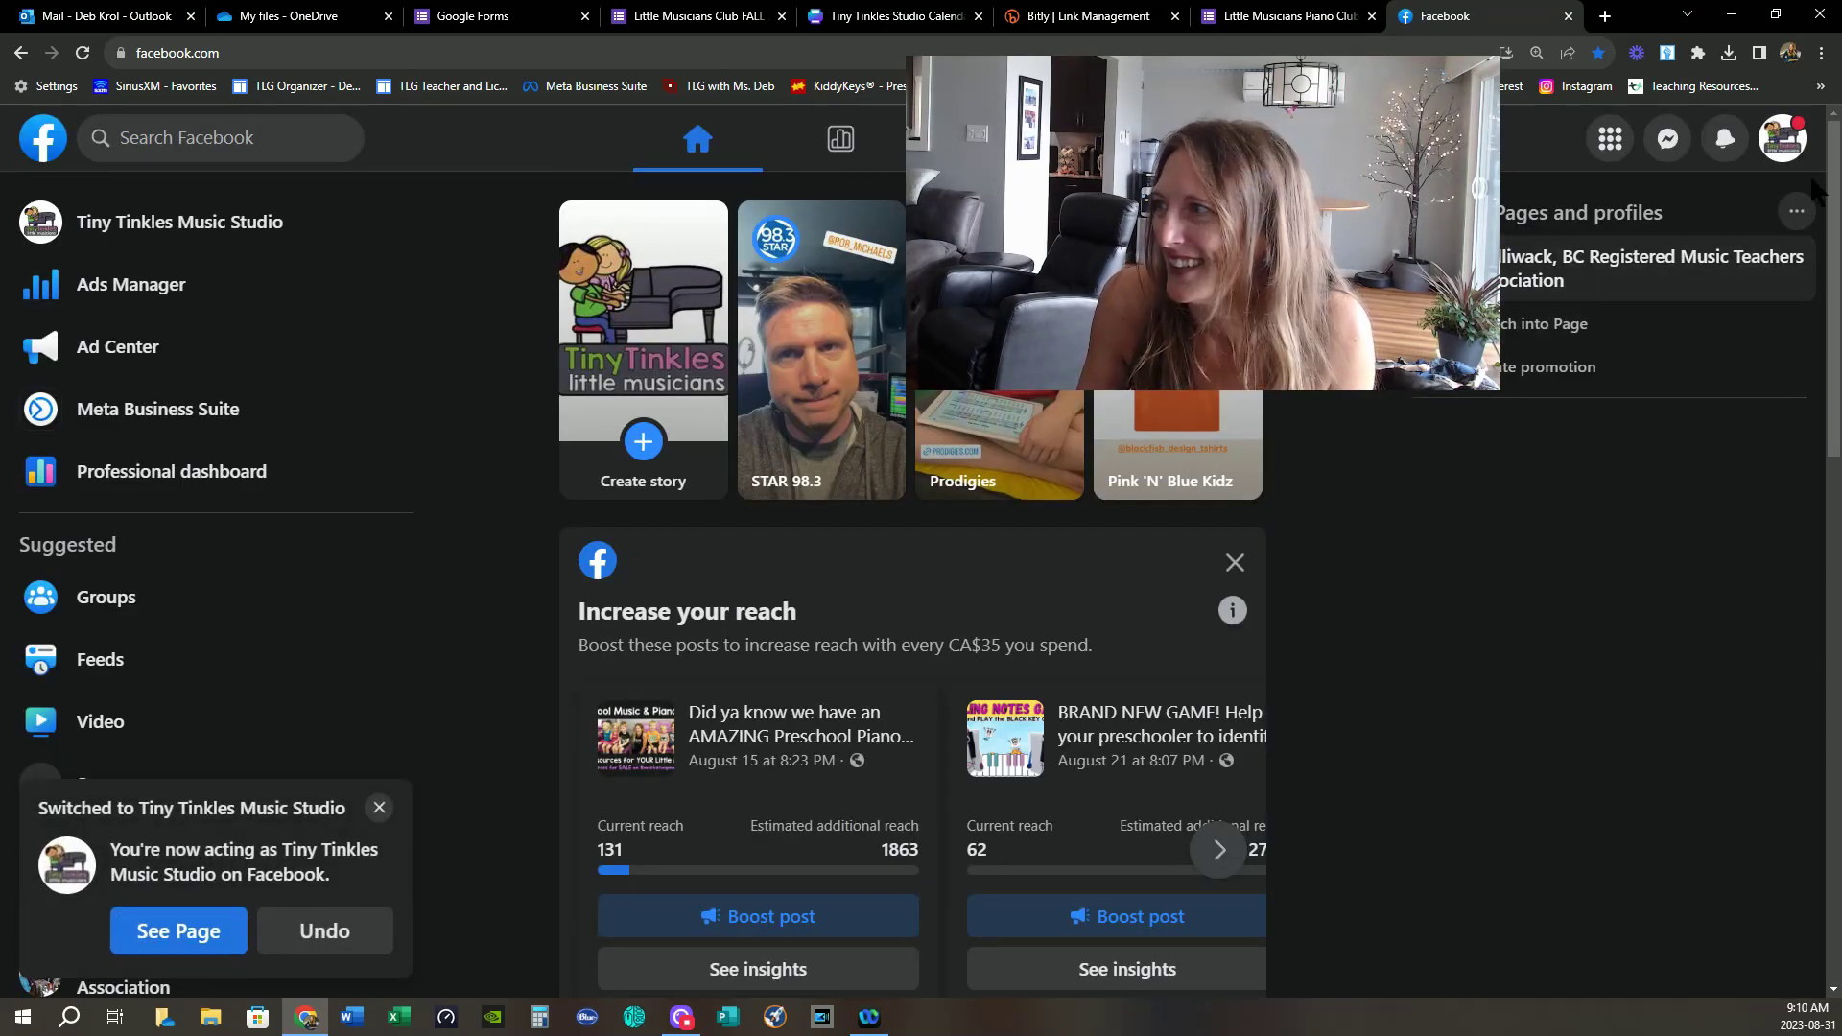
click(76, 217)
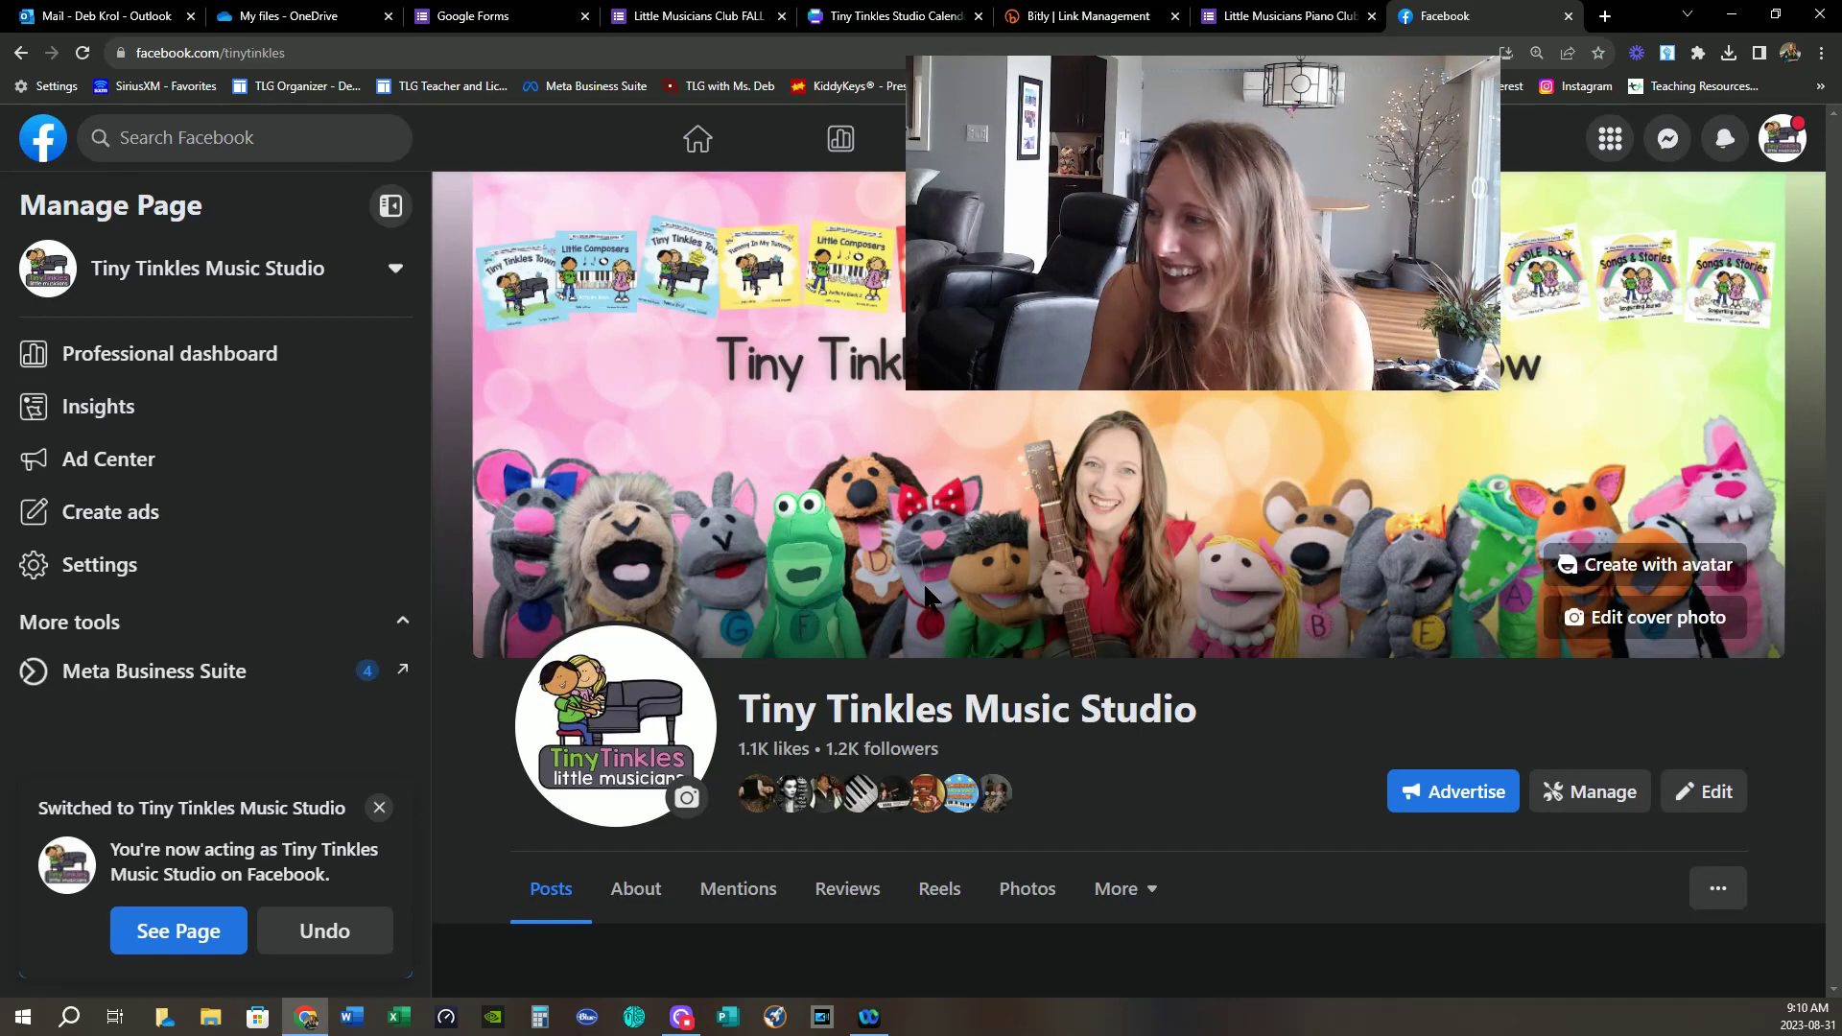
- Start a new post on the studio page and paste the short link bit.ly/littlemusiciansfall24 into it
scroll(1159, 590, down, 3)
click(1296, 689)
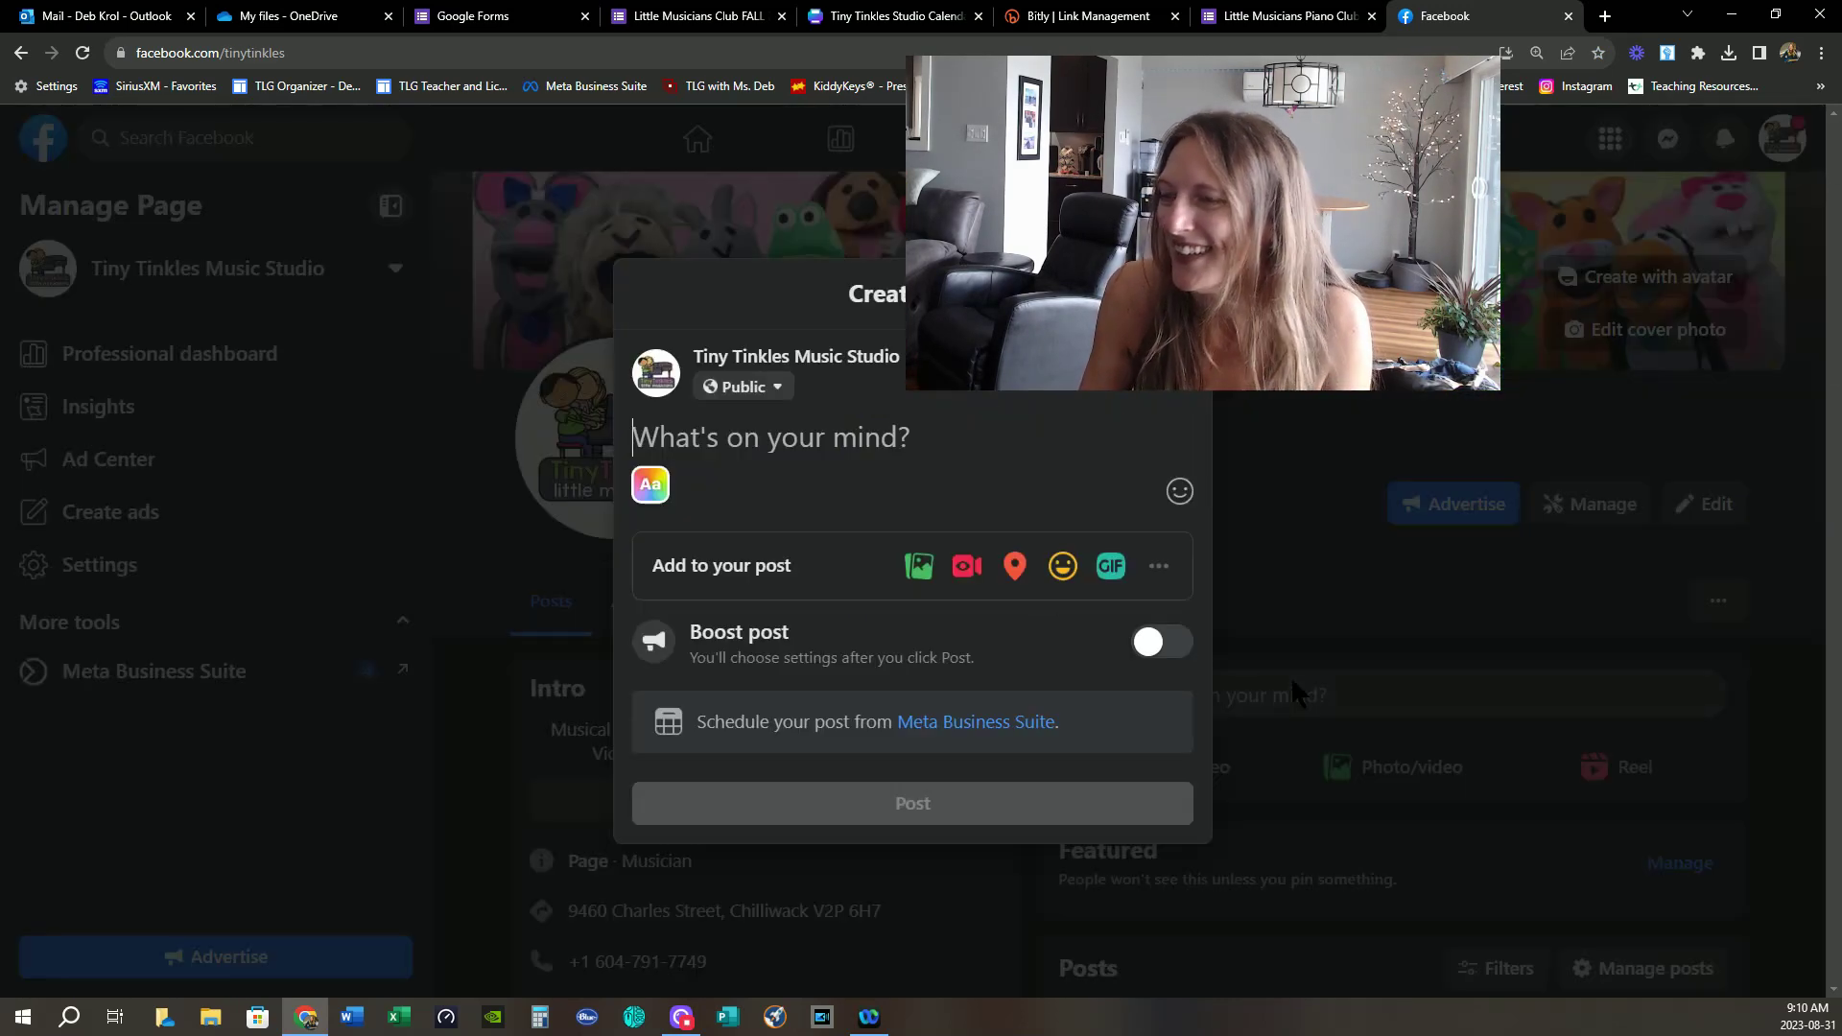
right_click(732, 446)
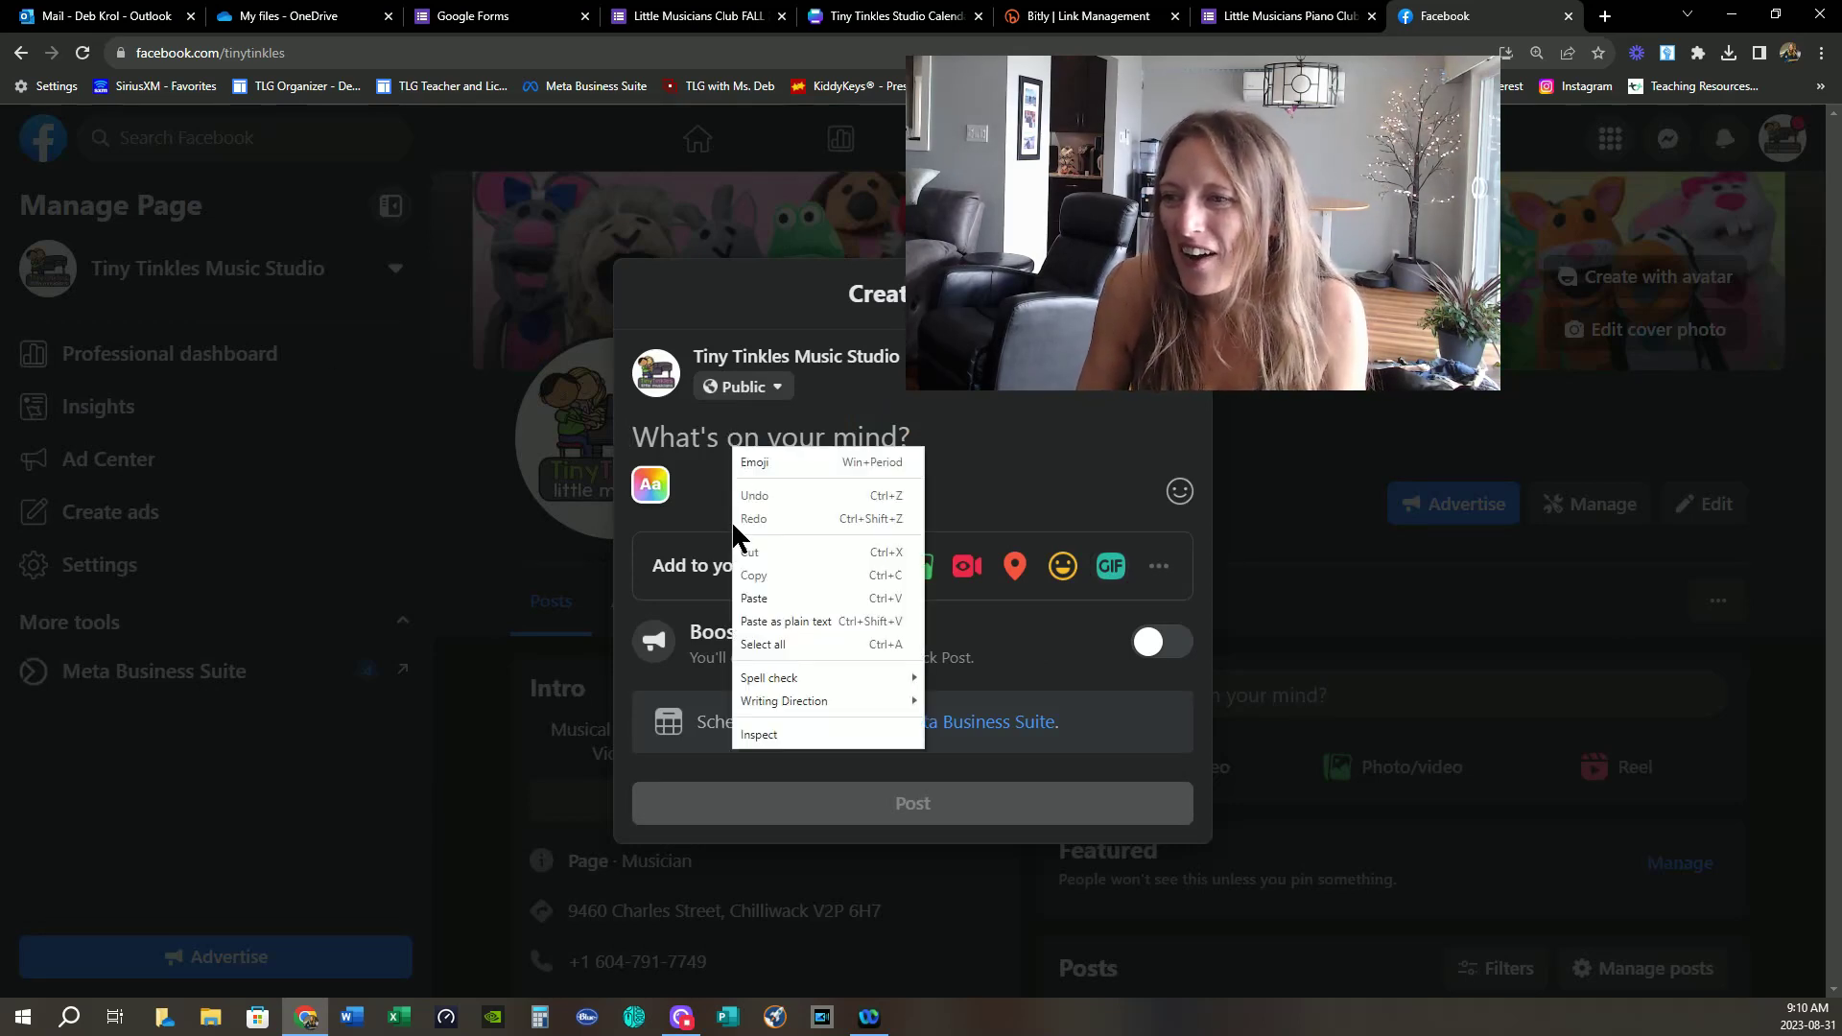
click(756, 598)
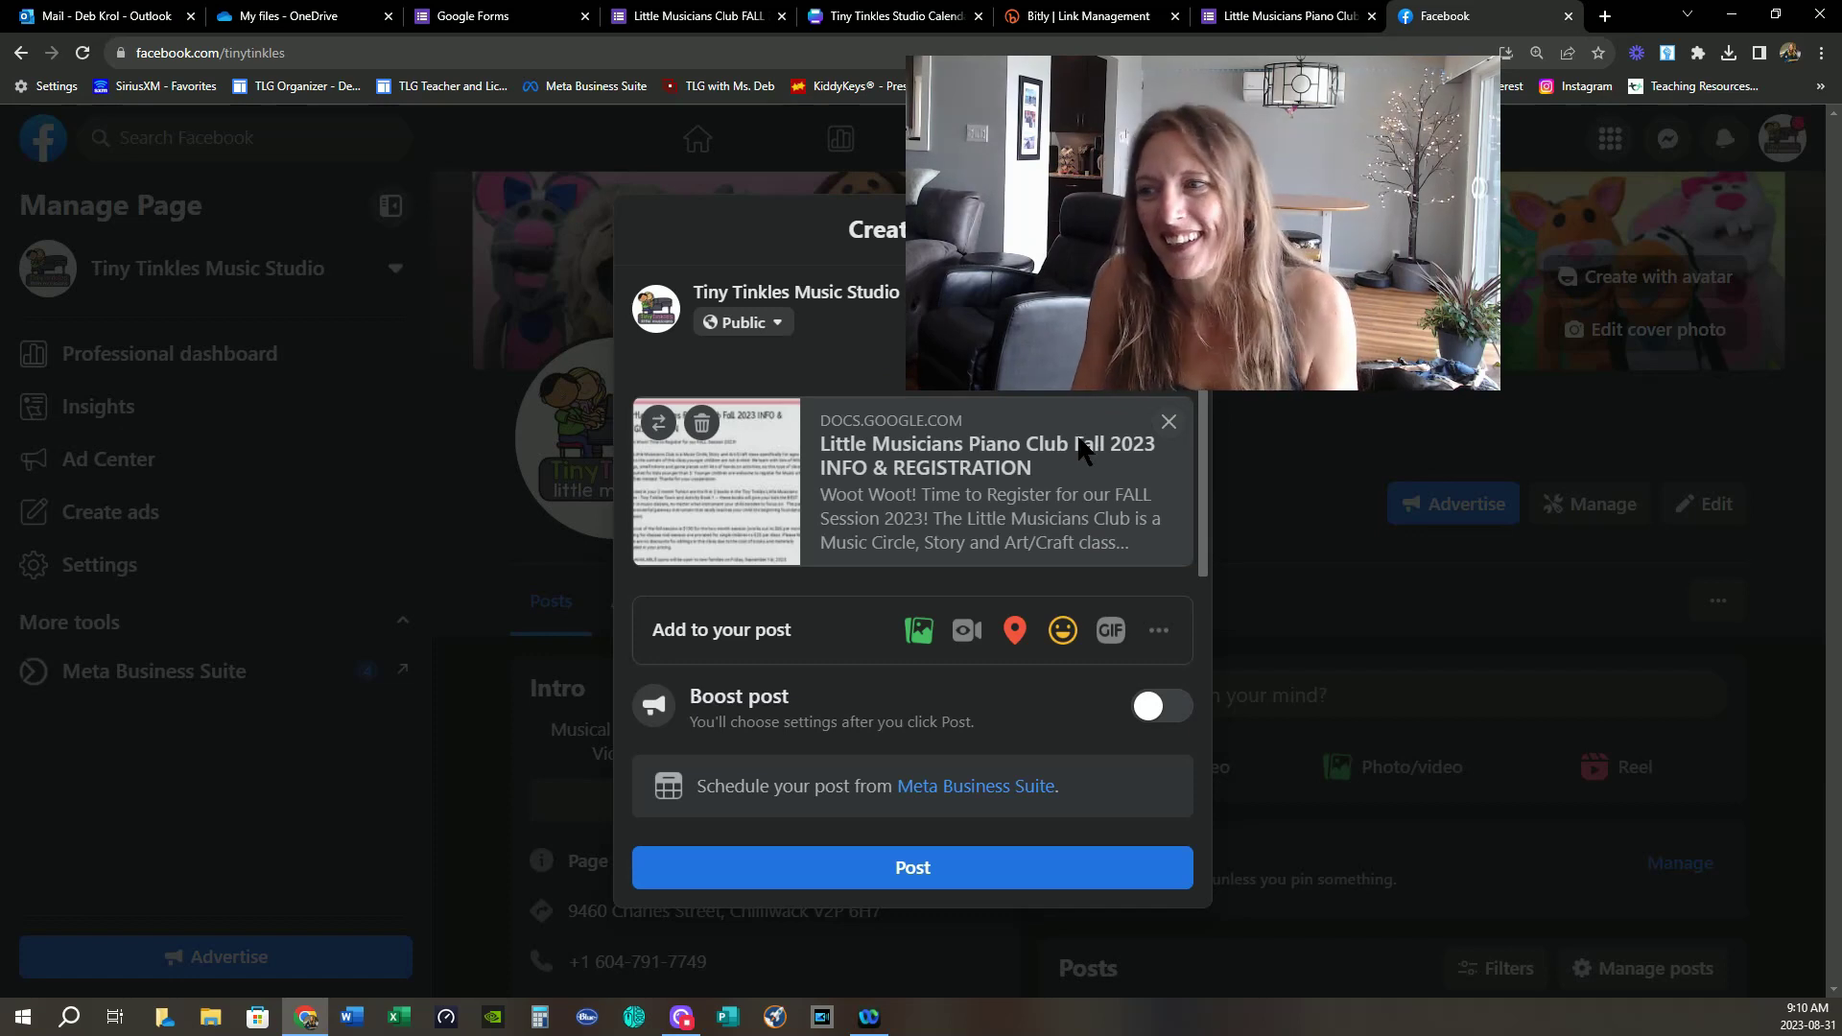
key(ctrl+v)
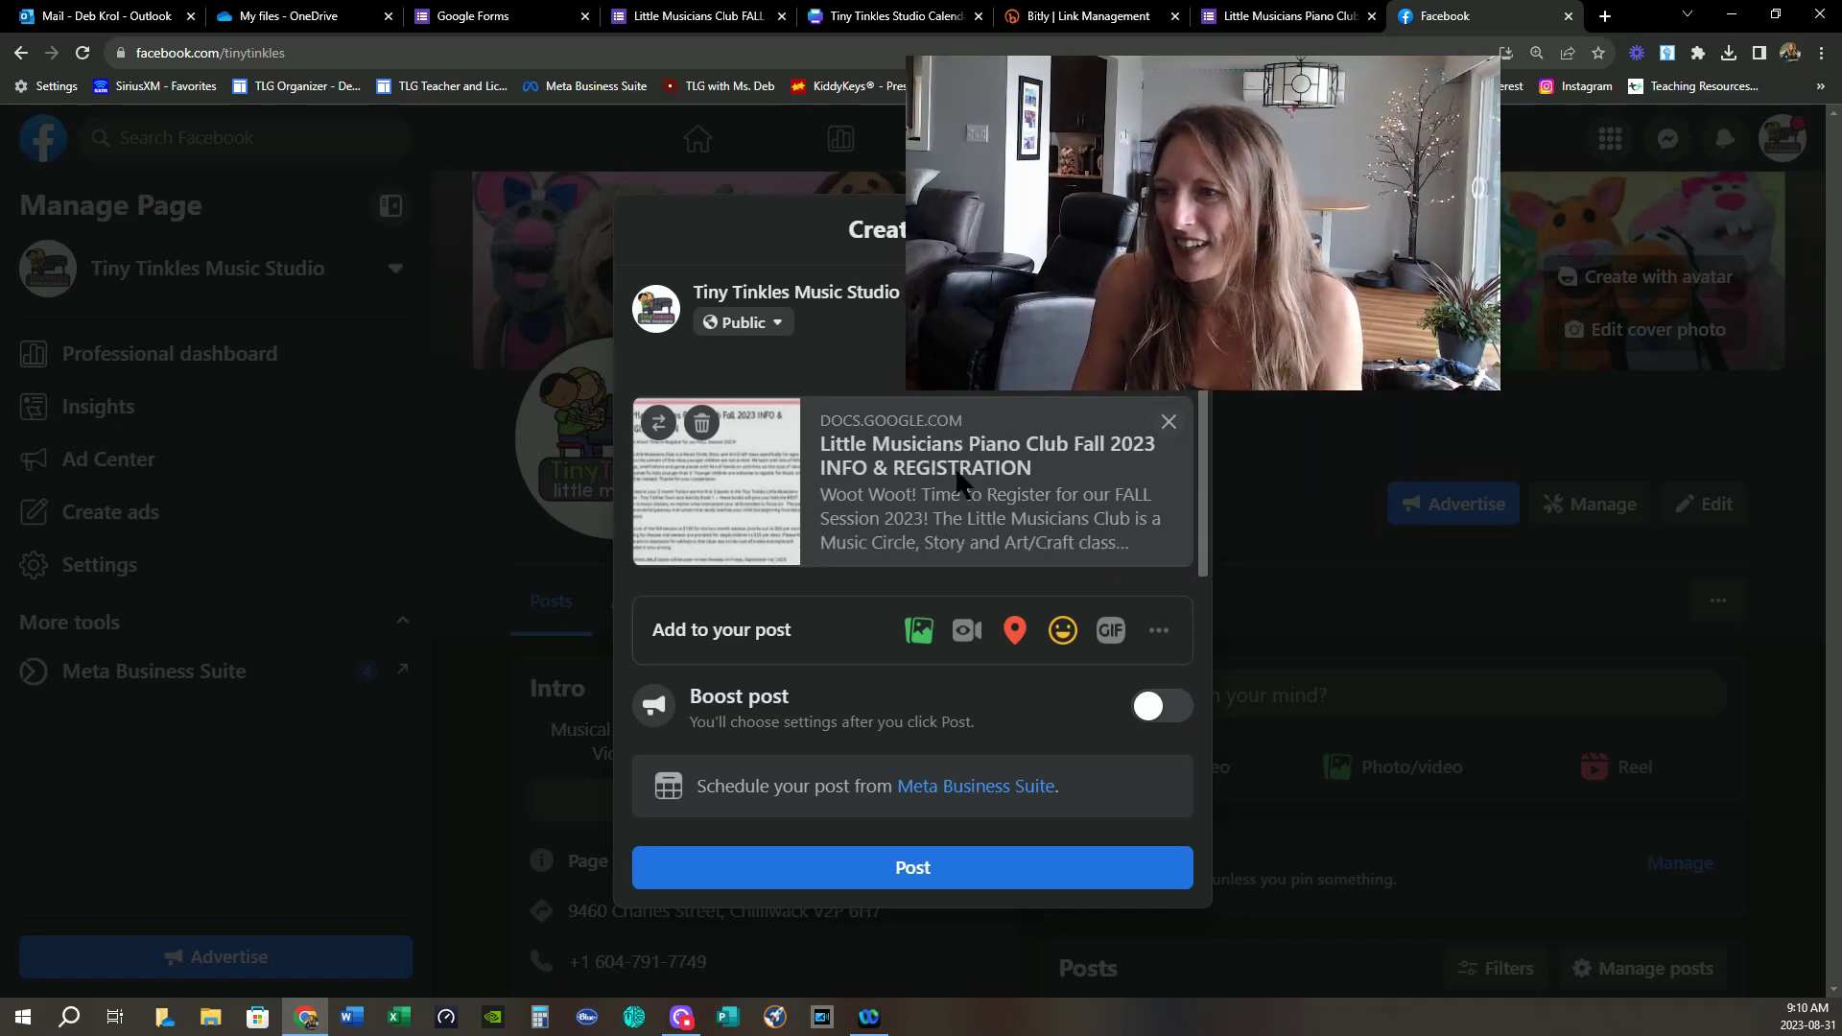
- Check which preview images are available for the pasted link and return to the post
click(656, 441)
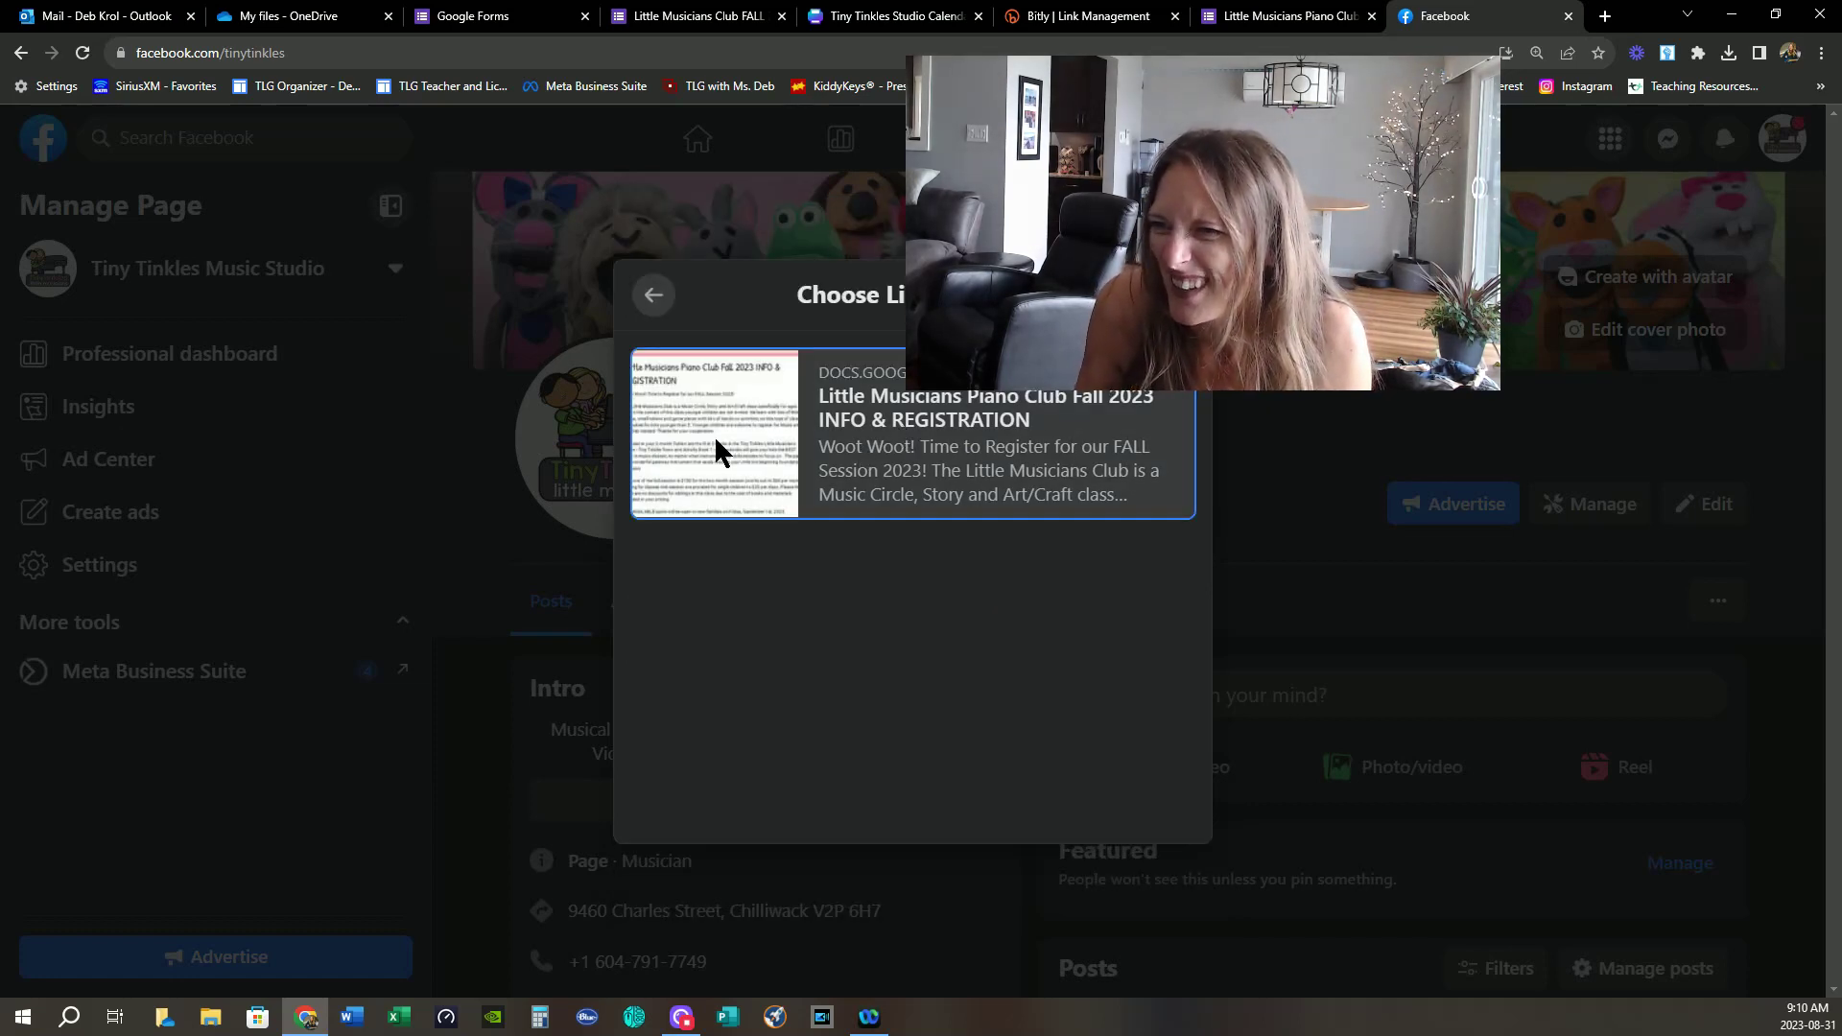
click(711, 366)
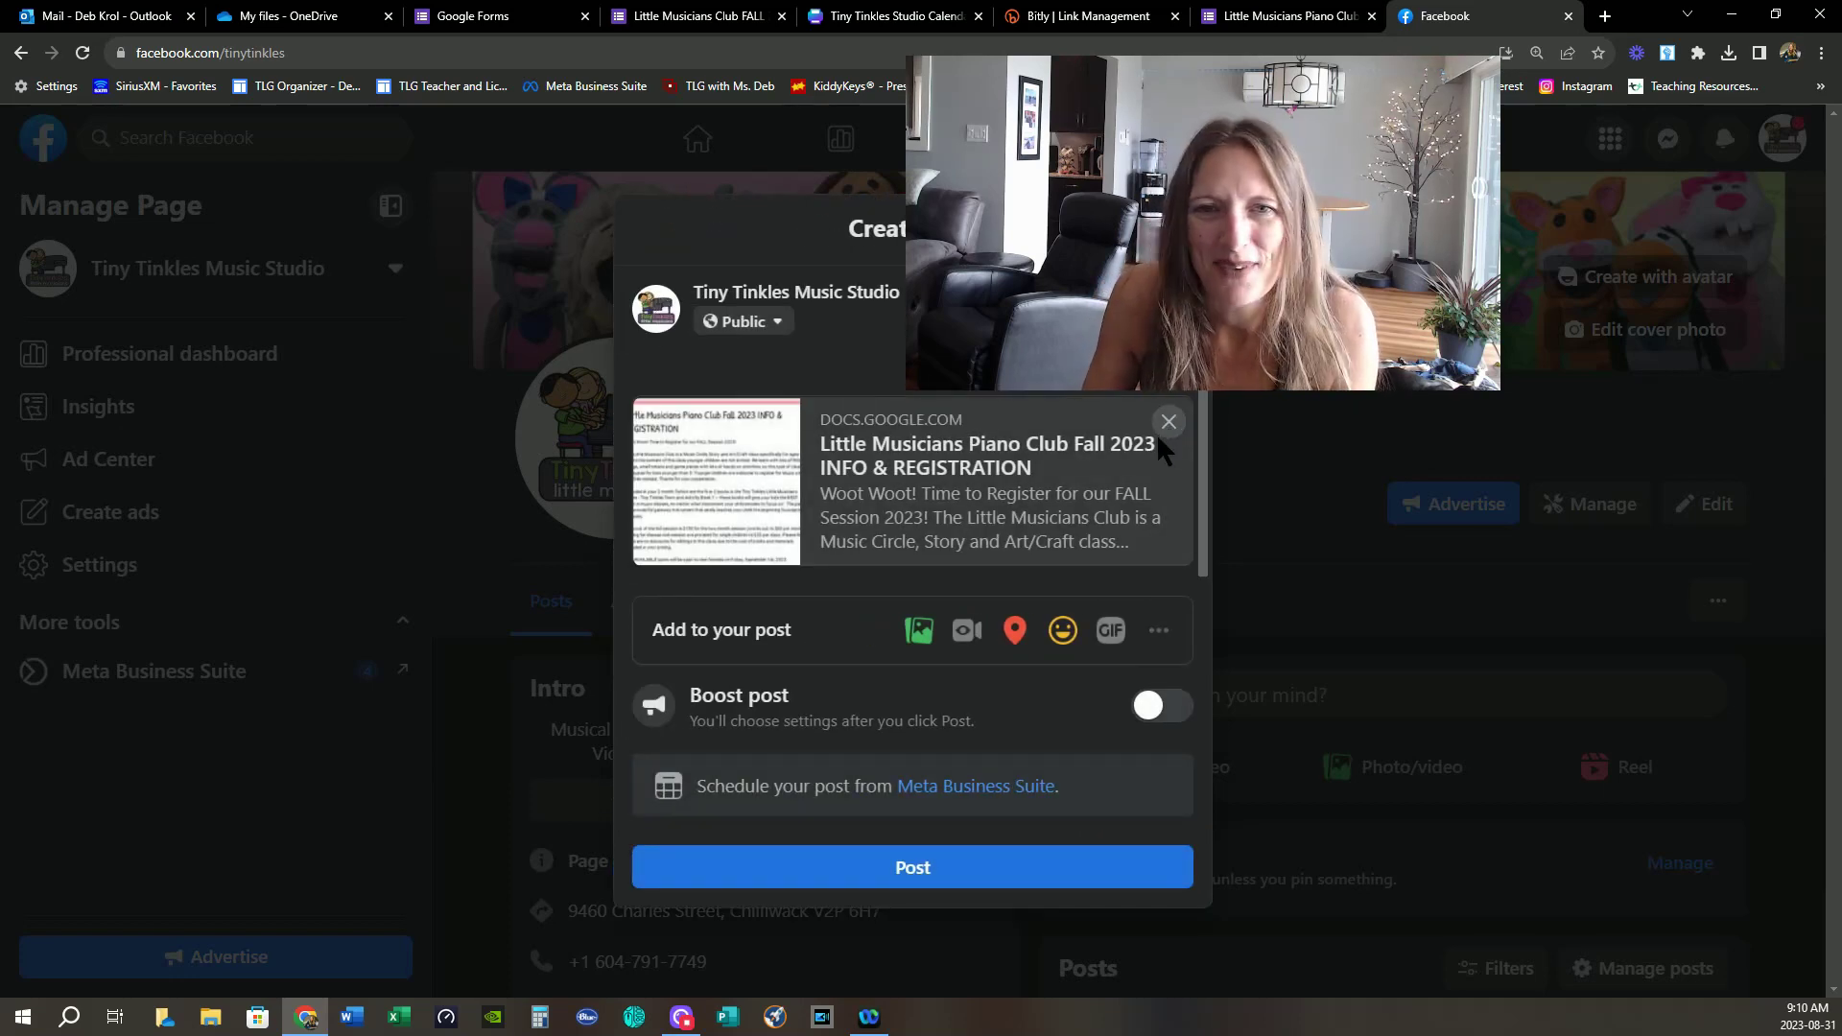
scroll(993, 501, up, 1)
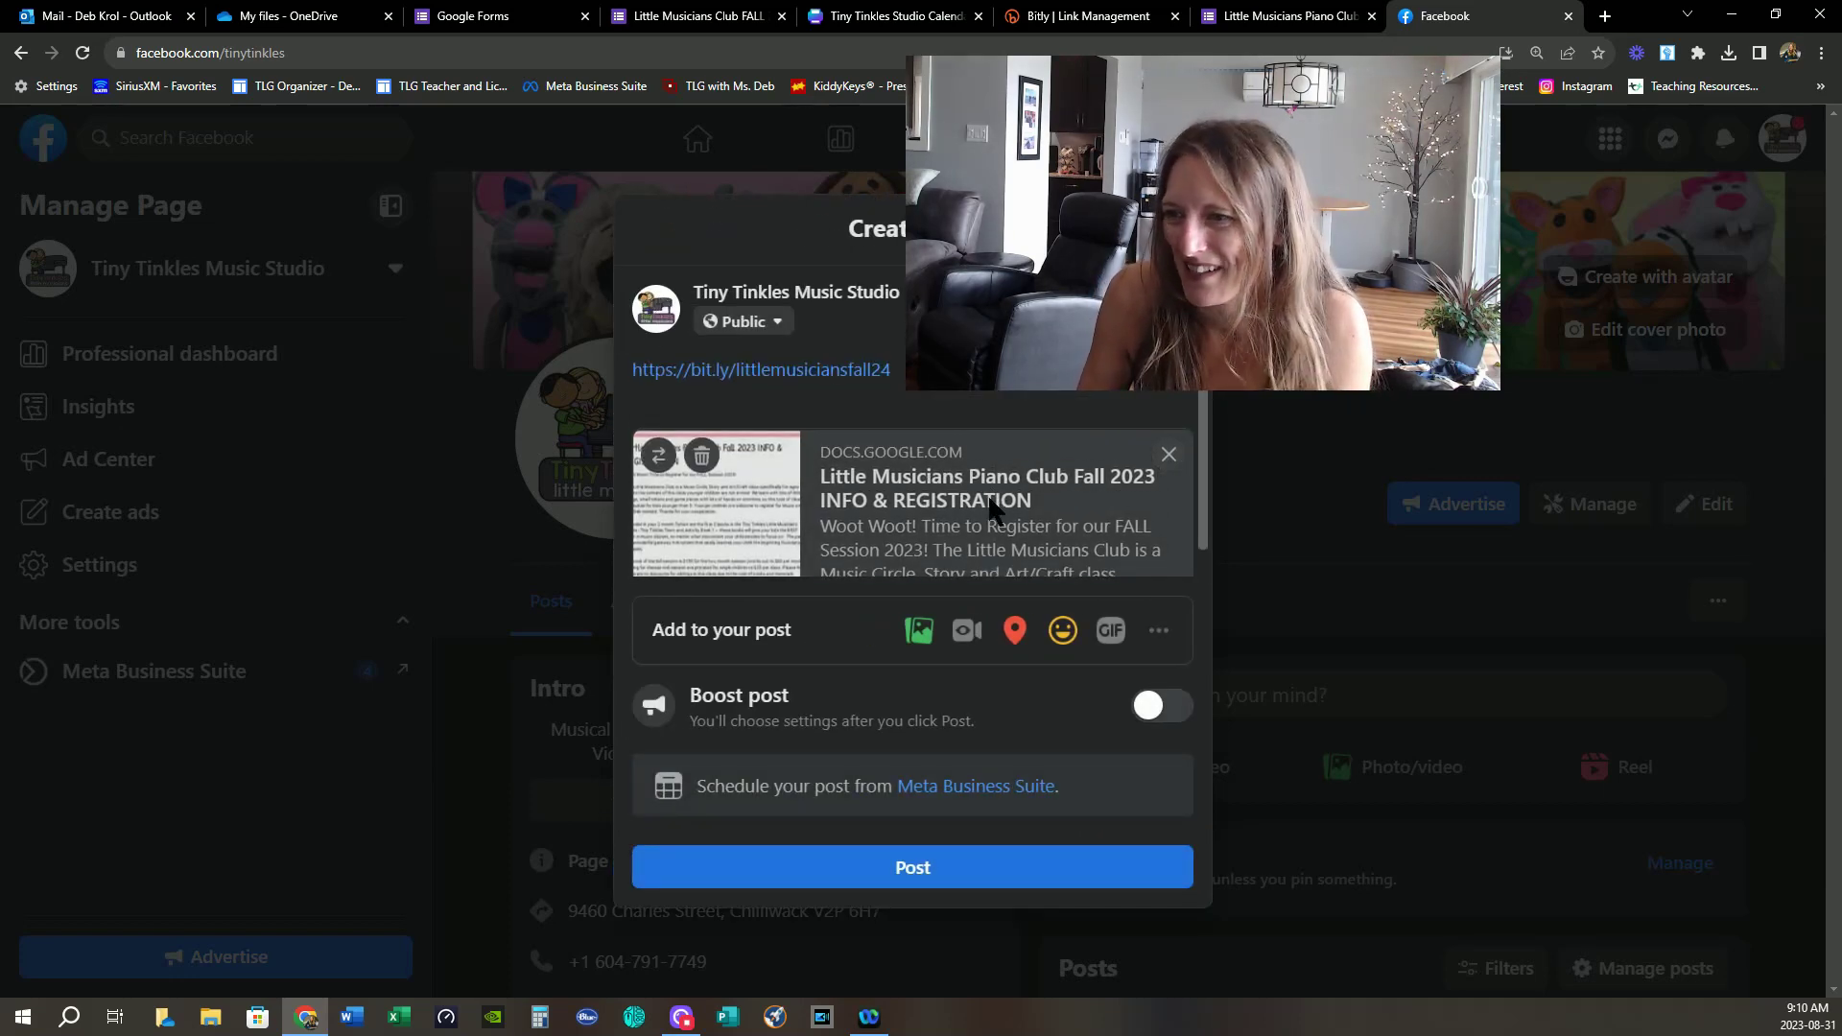
- Attach images 2, 3 and 4 from the "2023 2024 TT Registration Forms" folder to the post
click(919, 631)
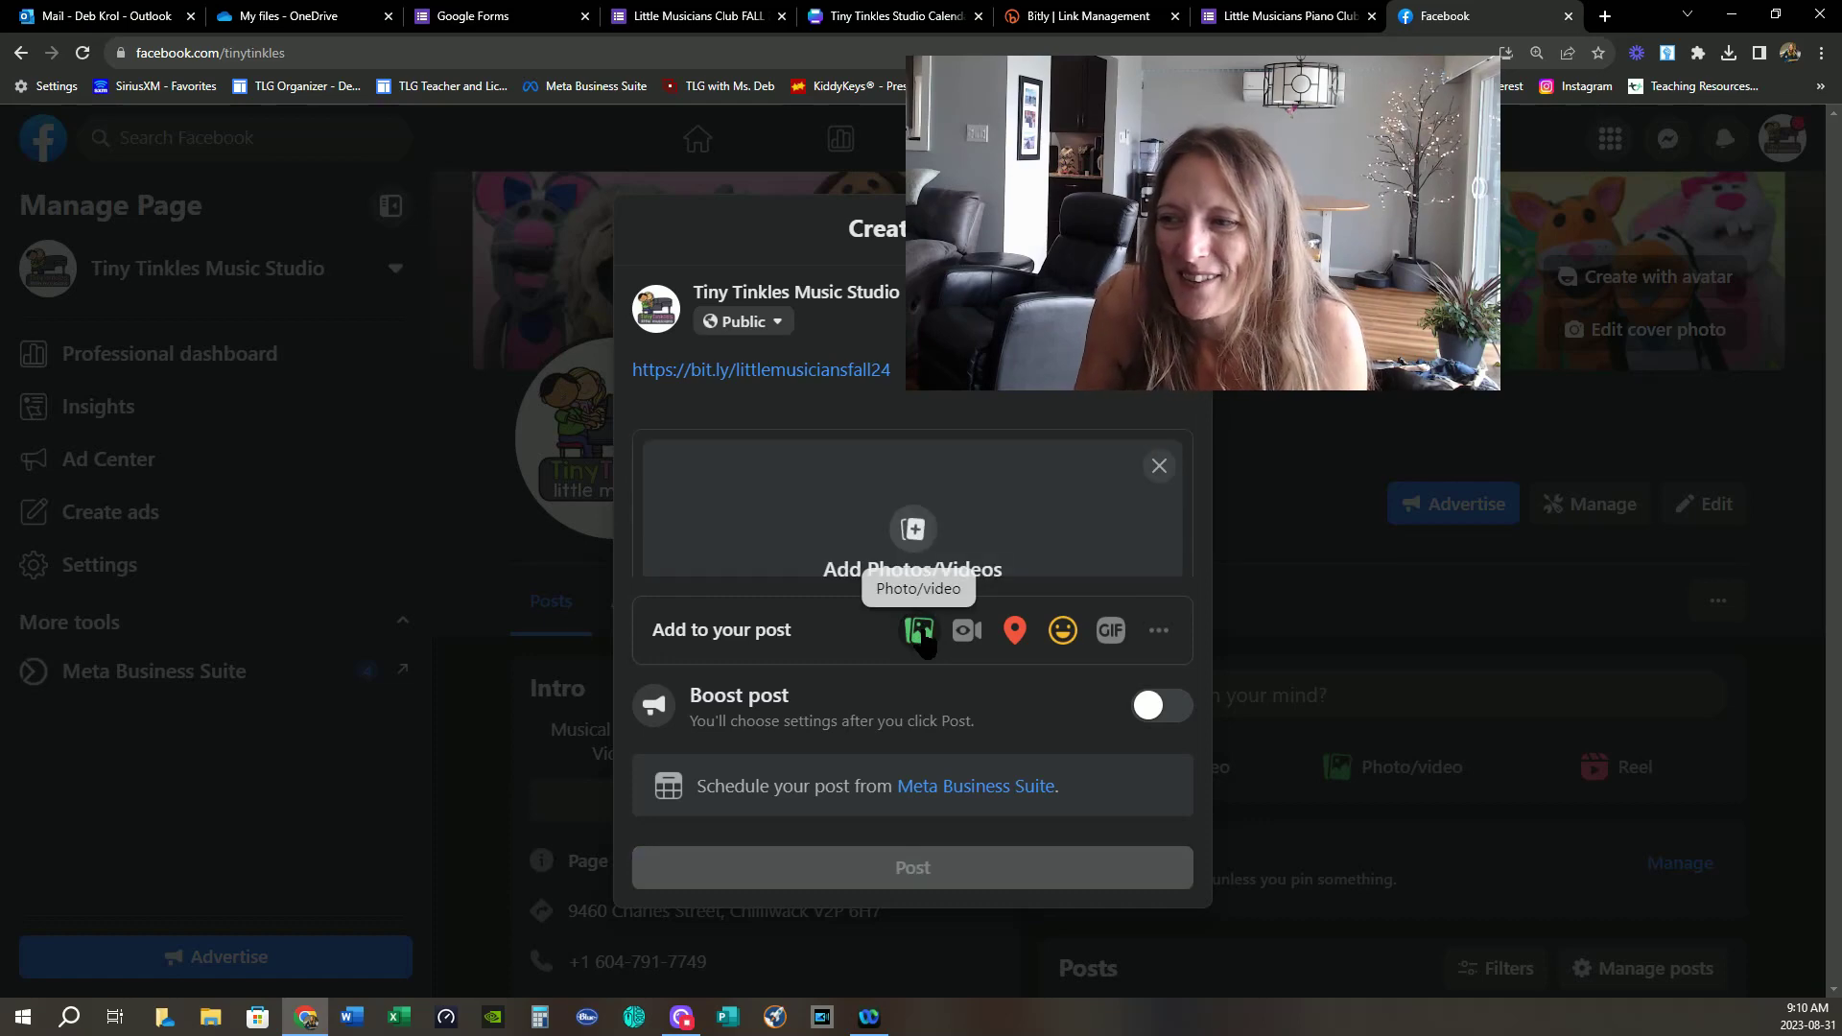
click(911, 518)
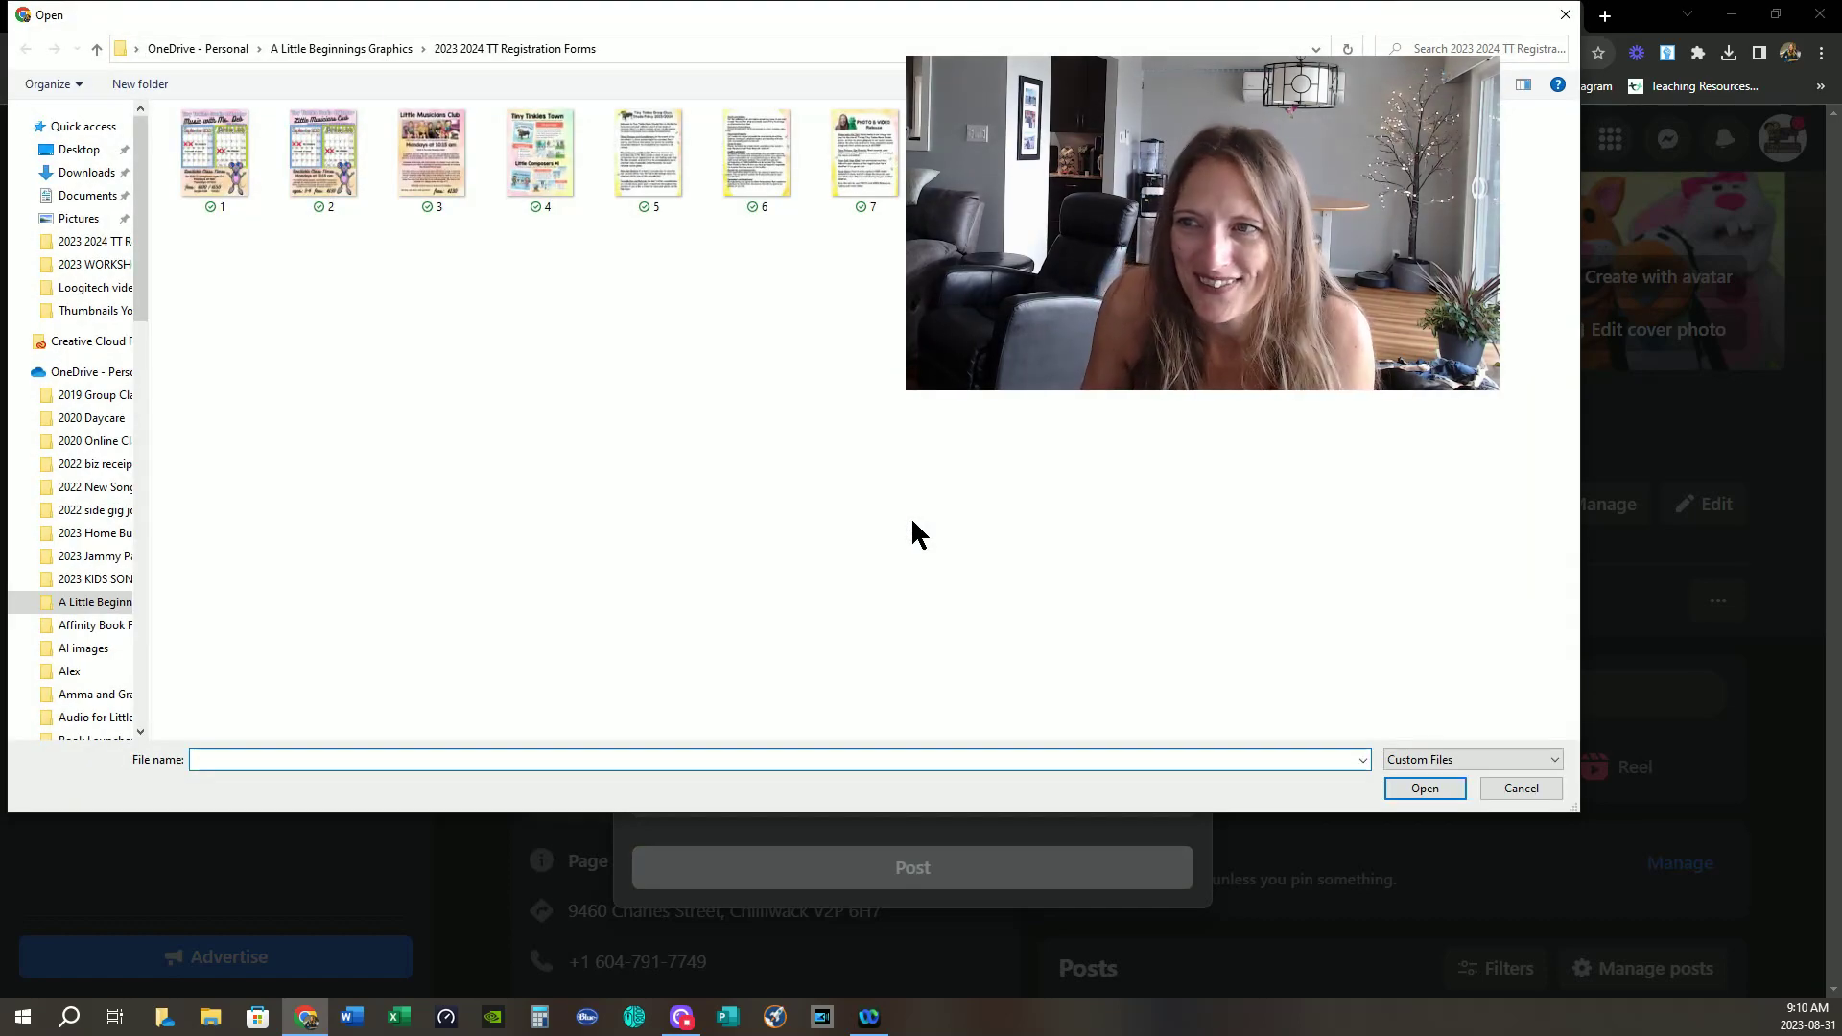
click(437, 187)
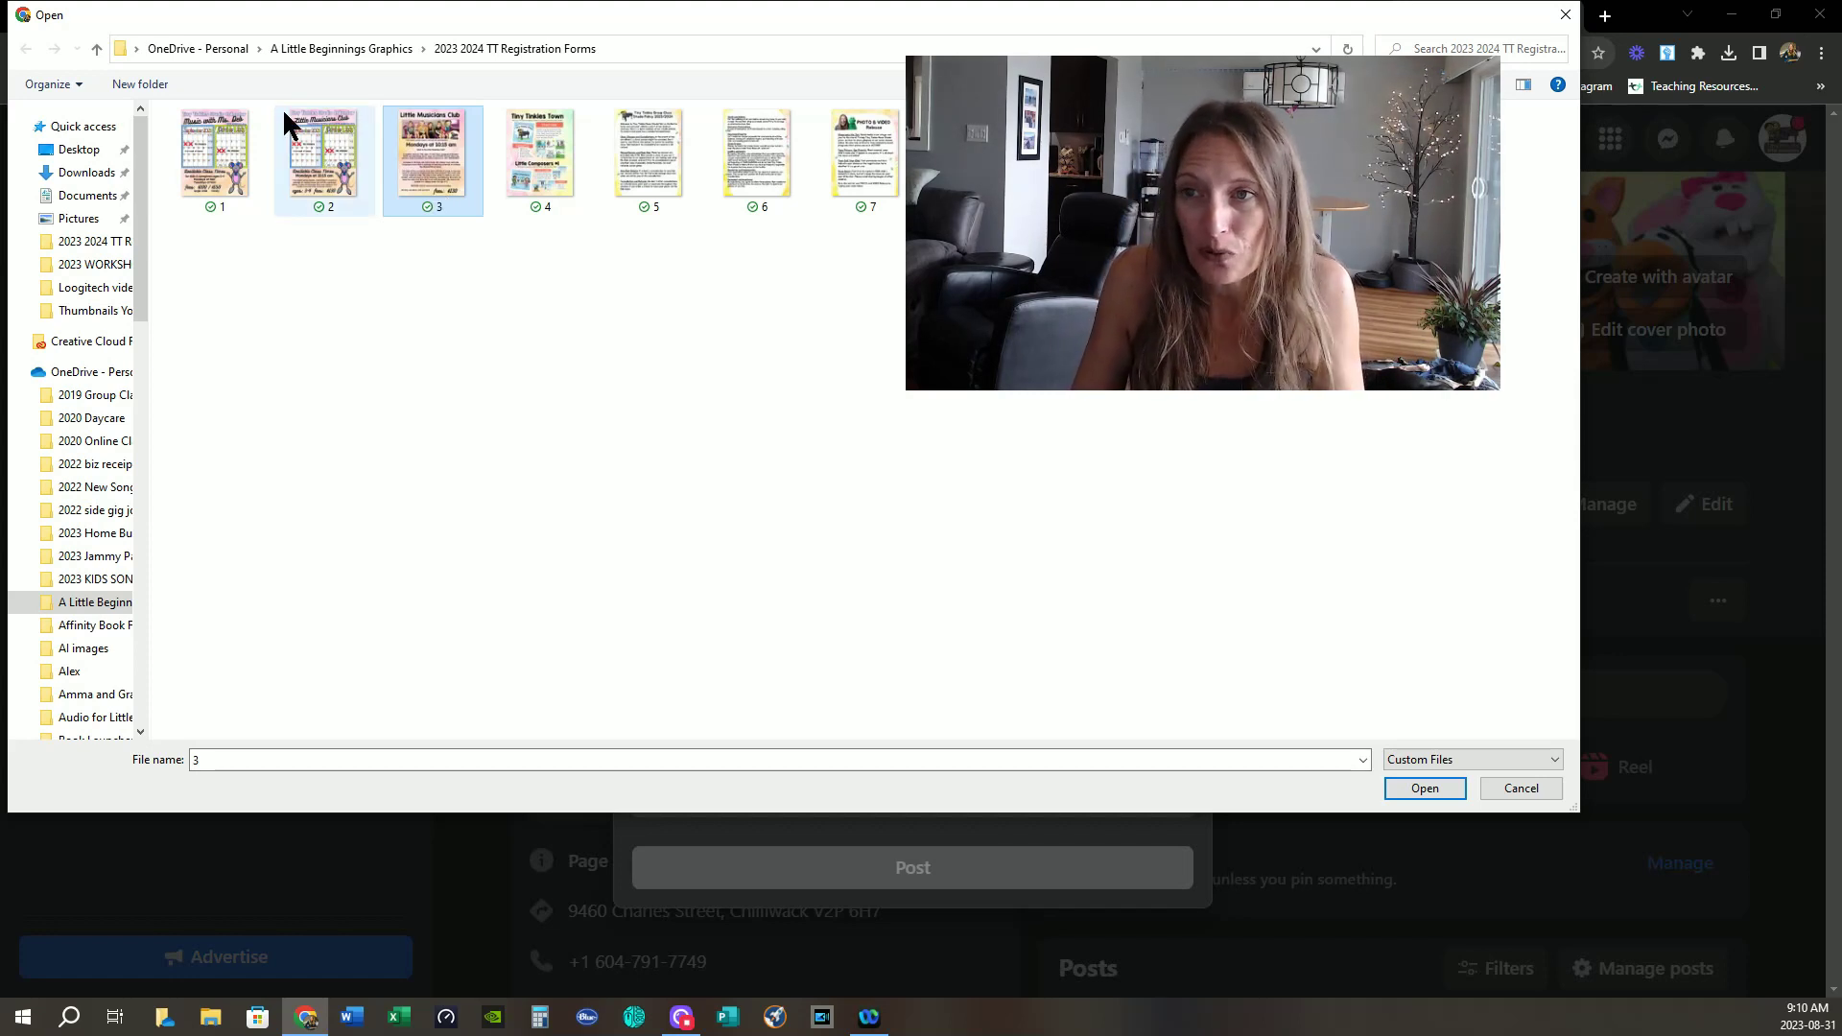
ctrl+click(314, 179)
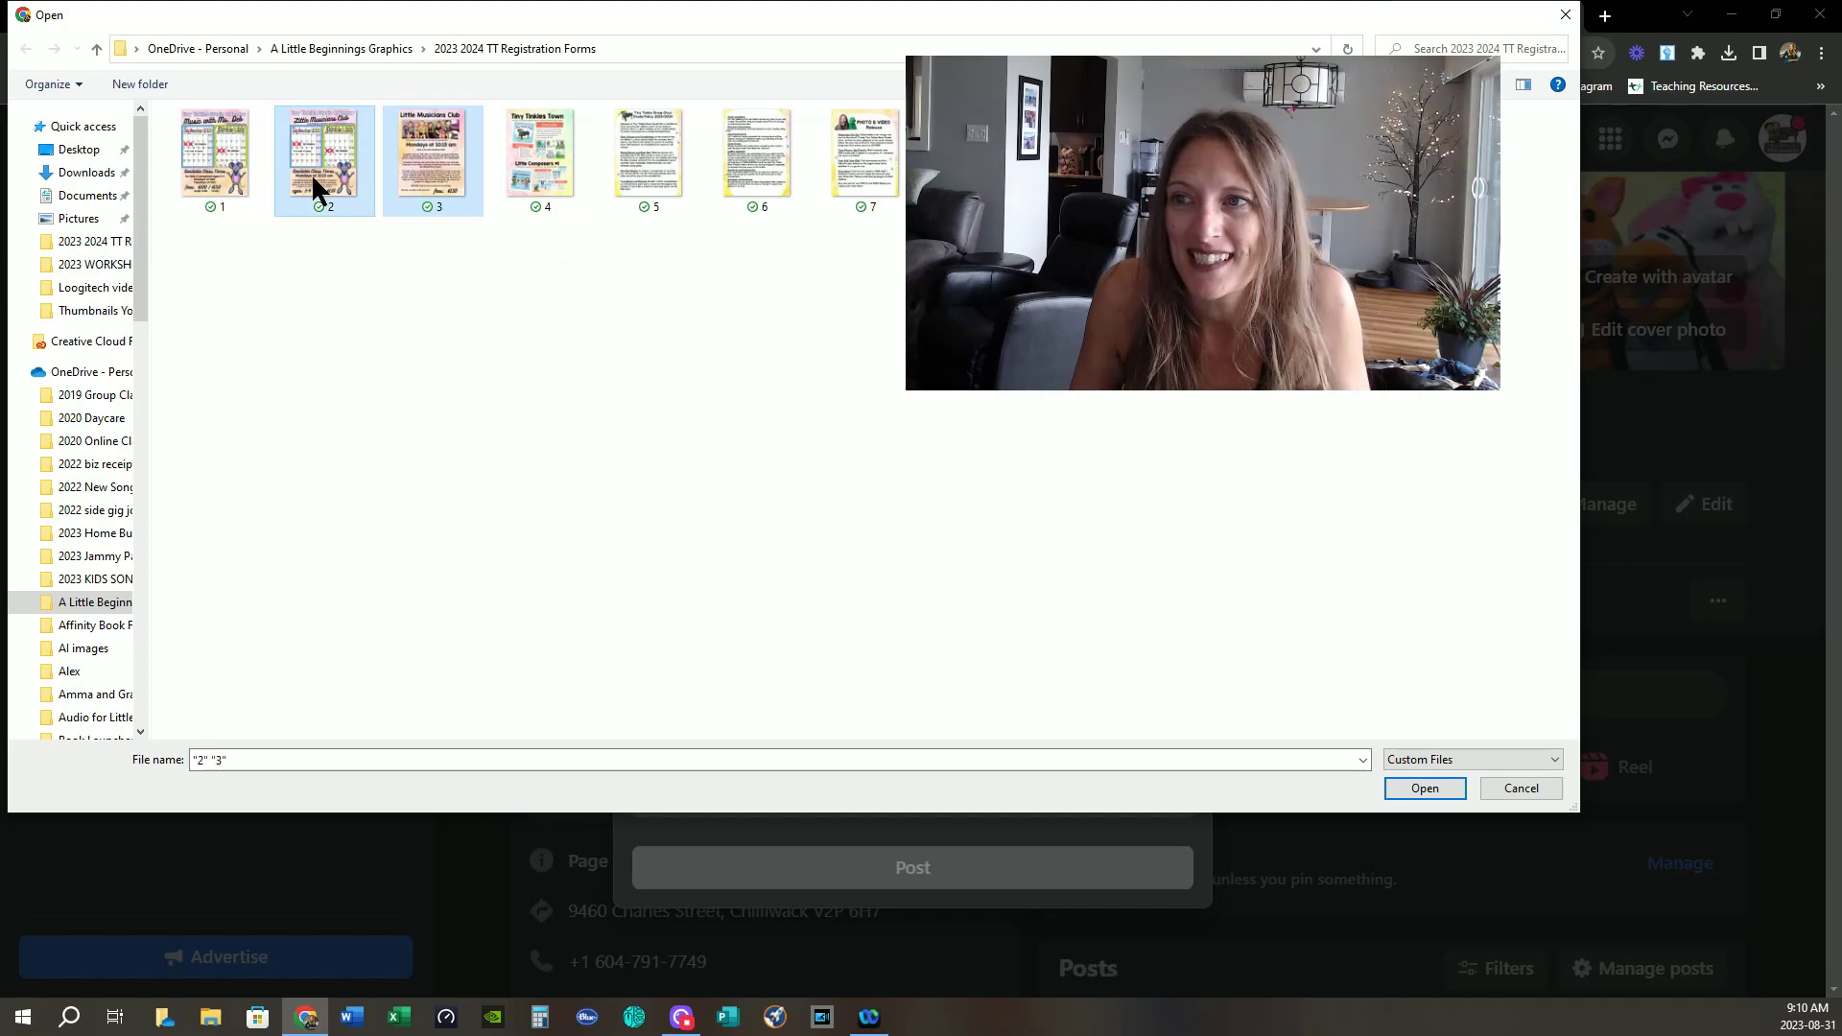
ctrl+click(562, 176)
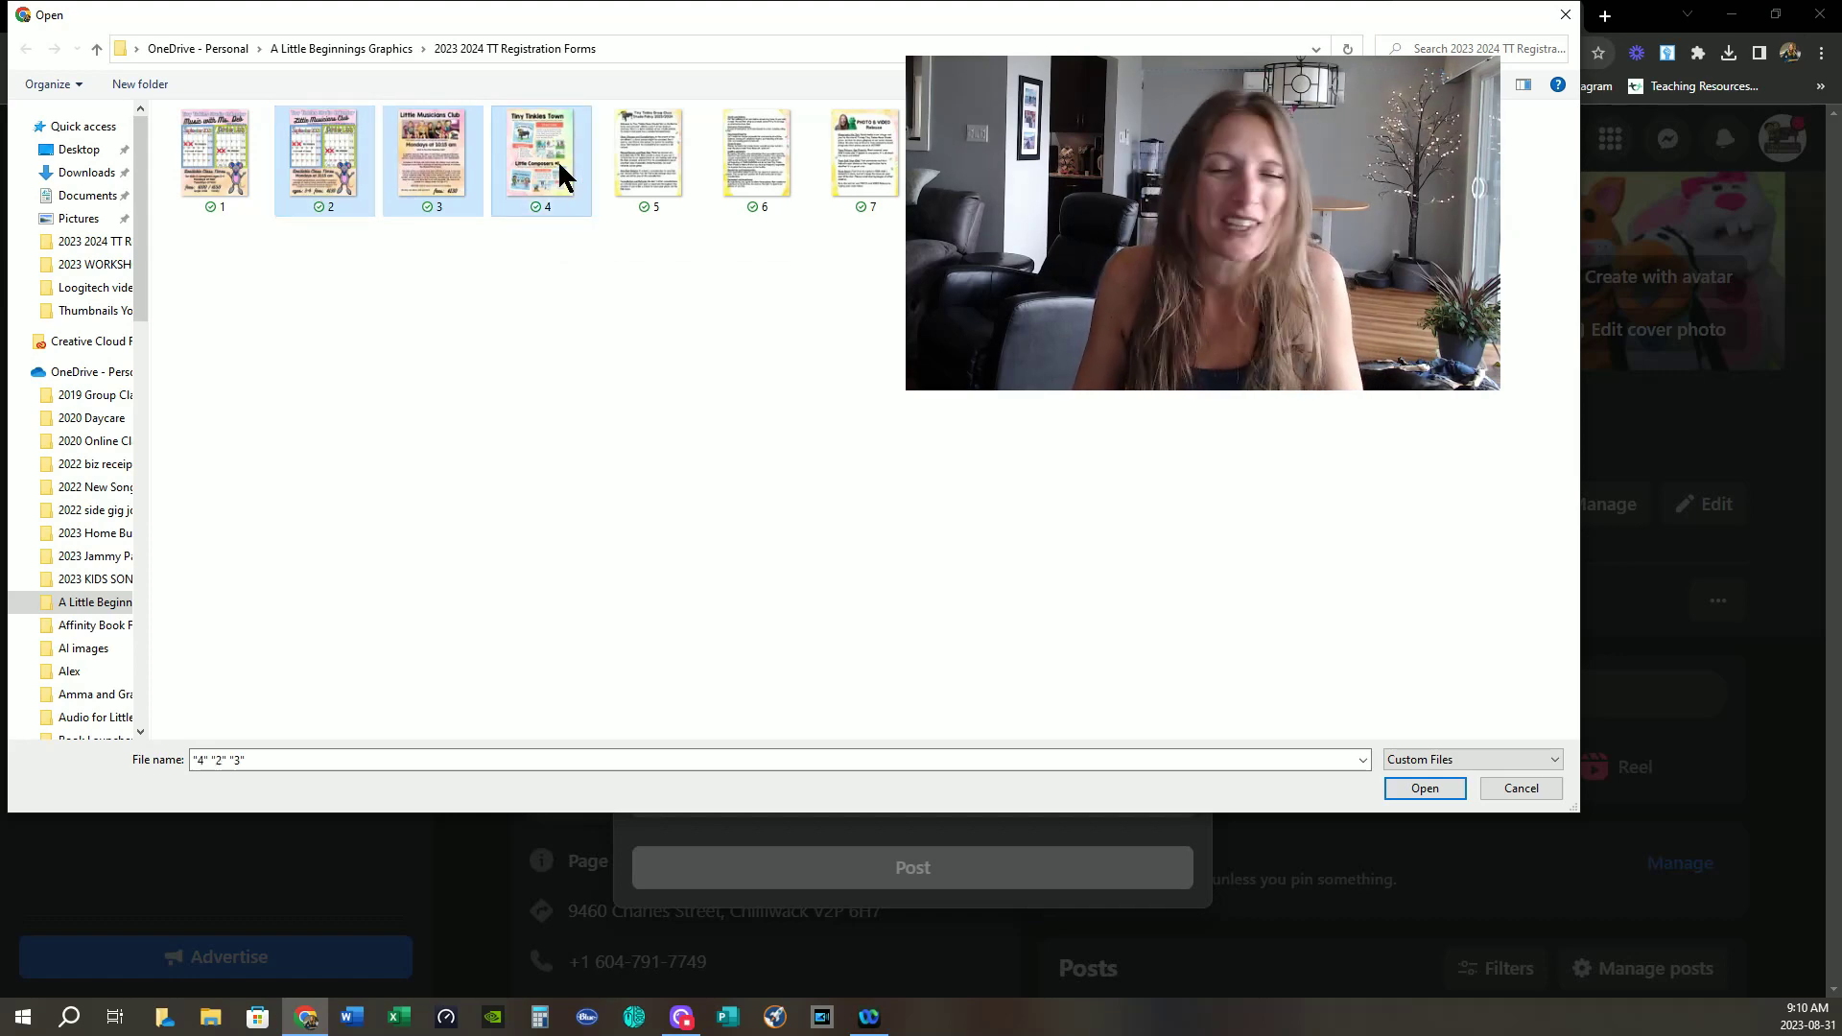
click(1418, 789)
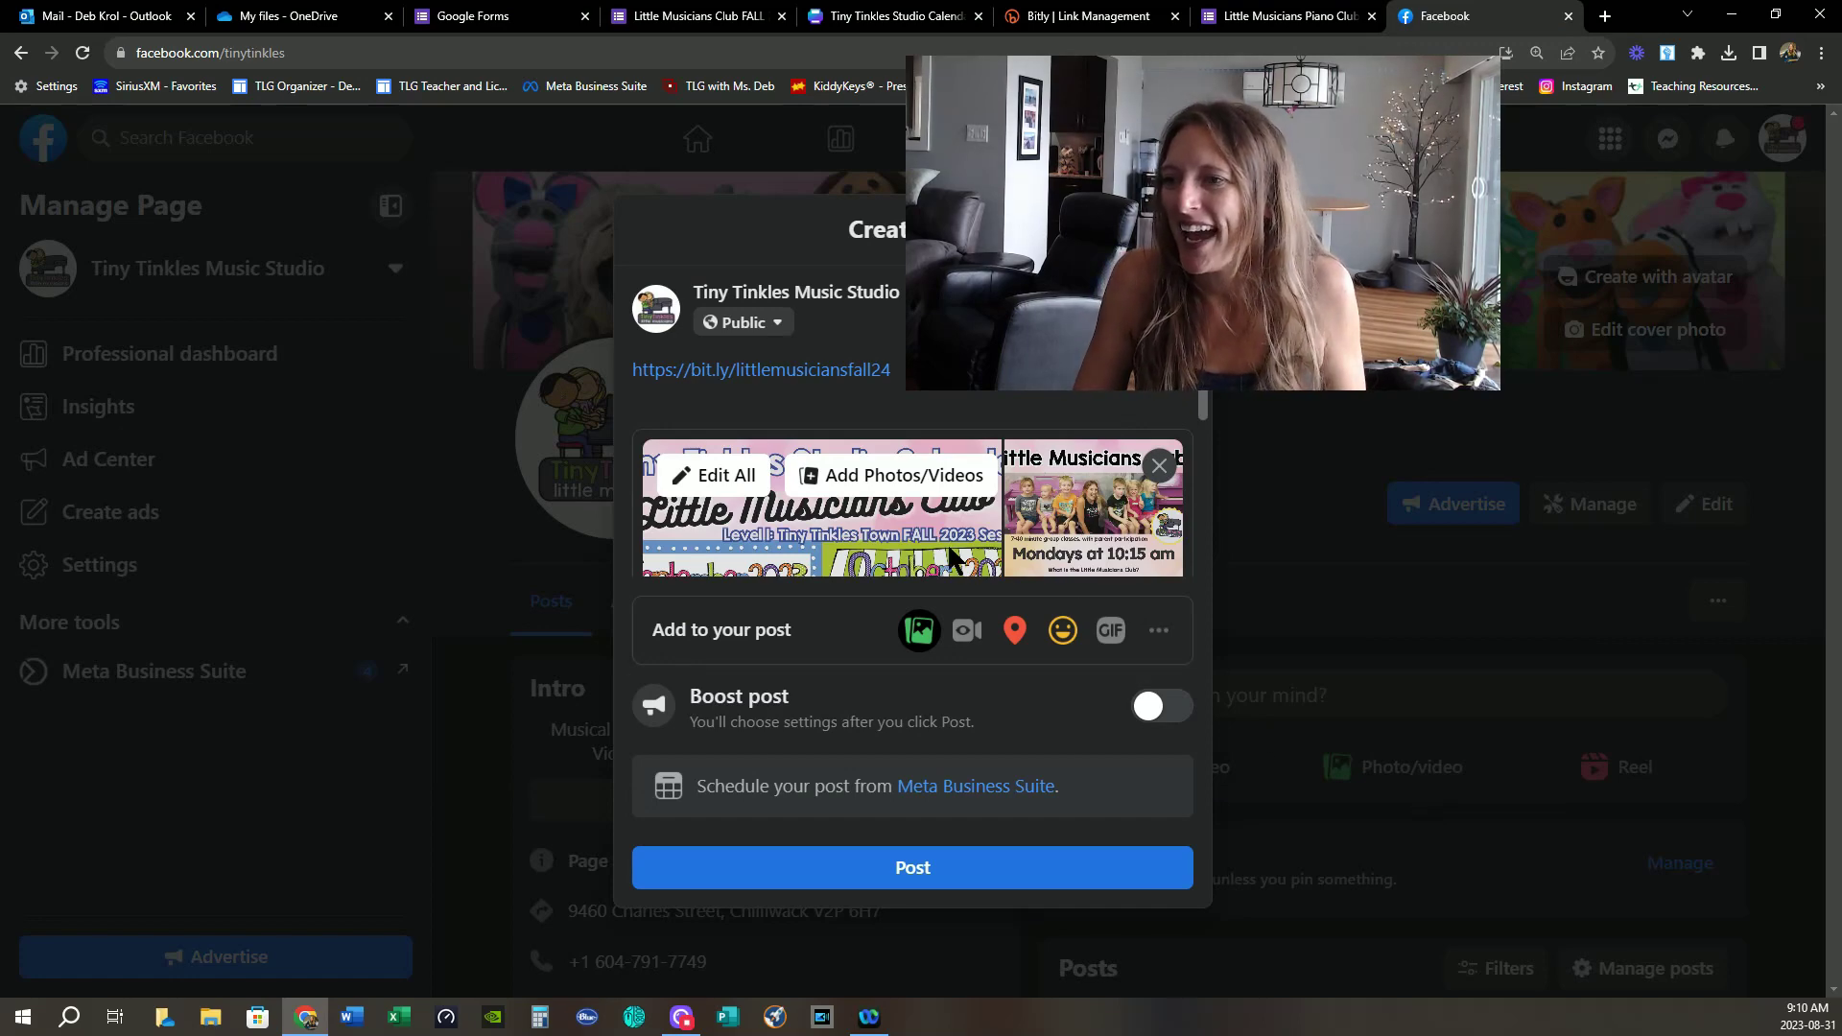
- Examine how the attached calendar, class flyer and book images are arranged in the post
scroll(952, 557, down, 5)
scroll(952, 556, up, 3)
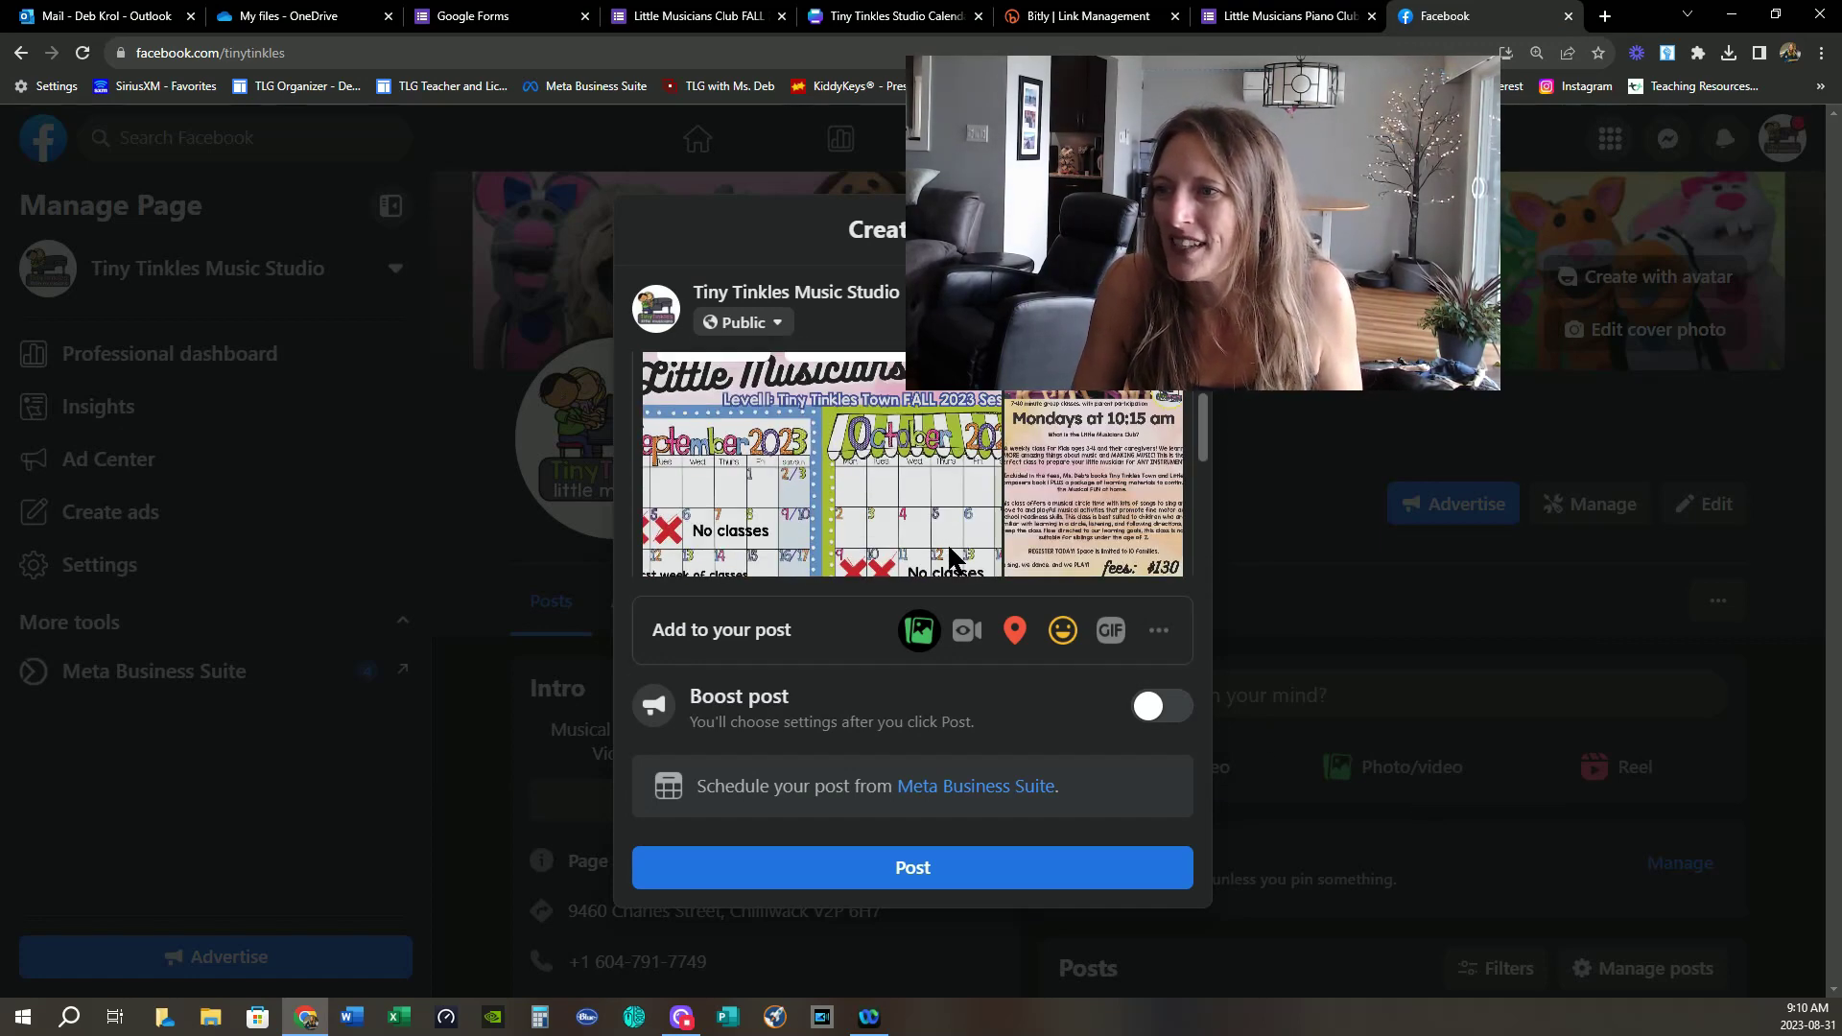
scroll(947, 543, up, 2)
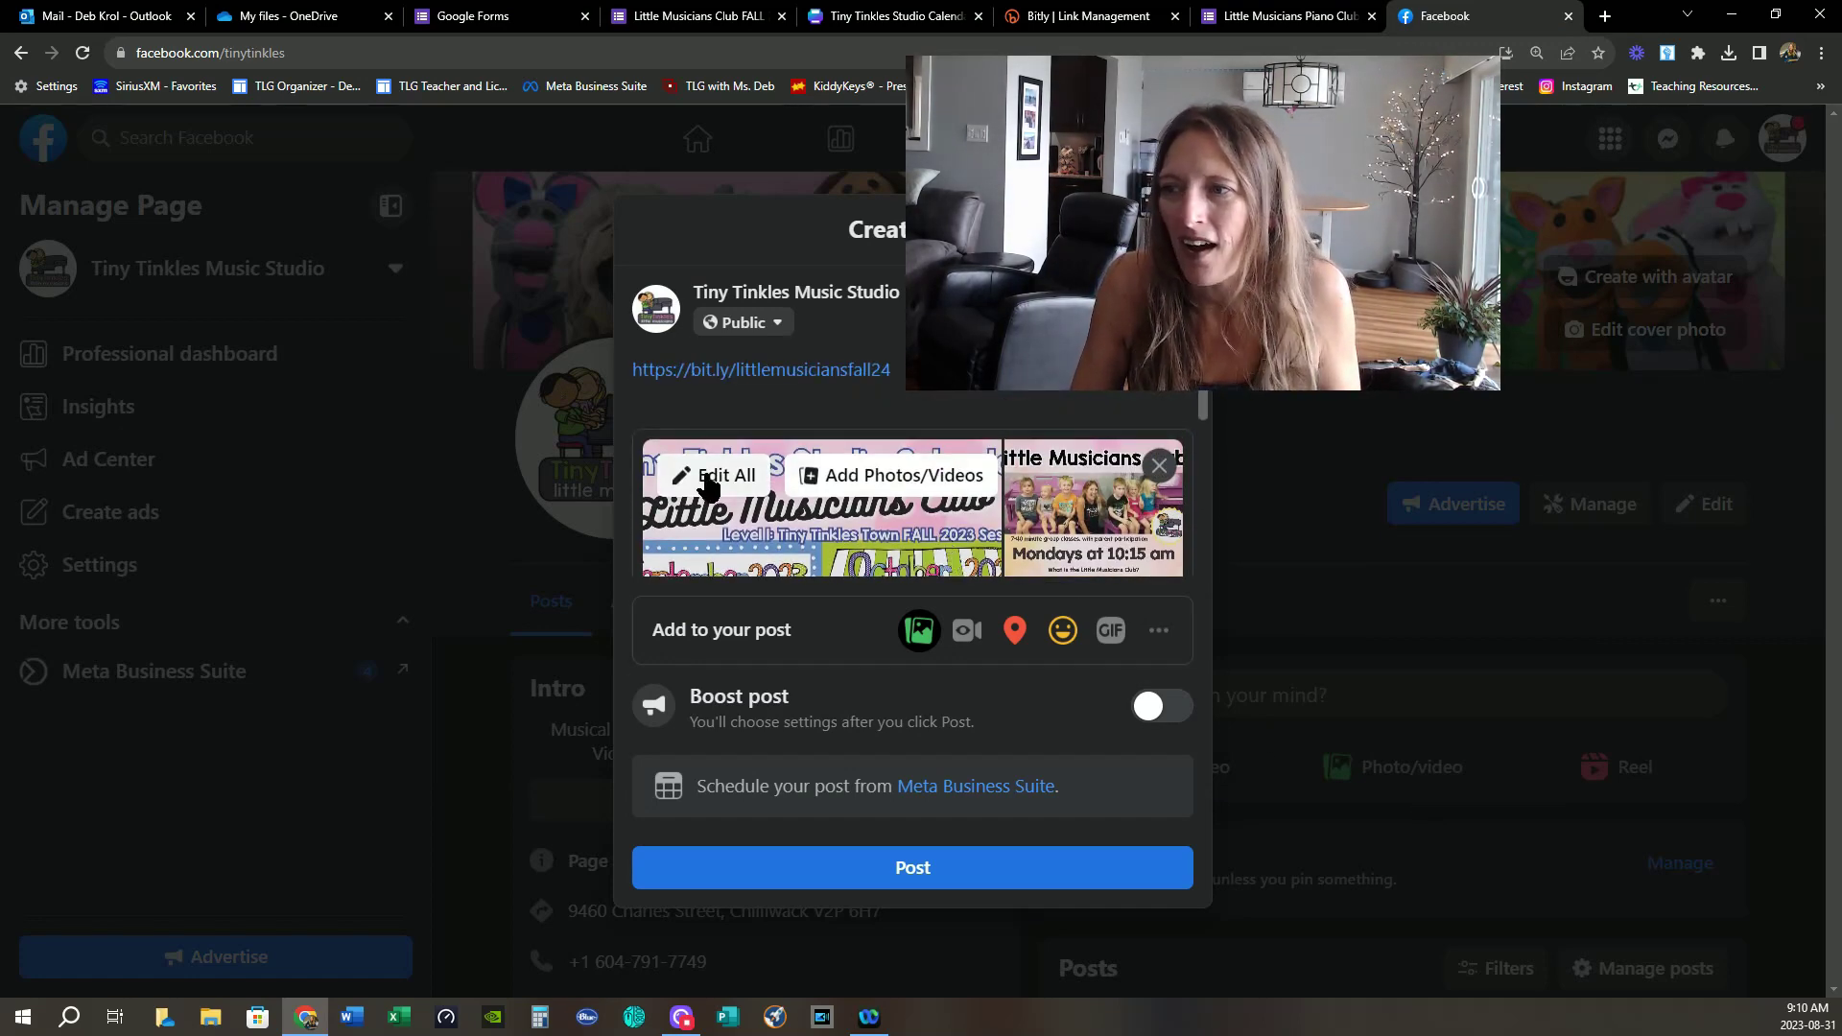
scroll(981, 533, down, 2)
scroll(1110, 504, down, 5)
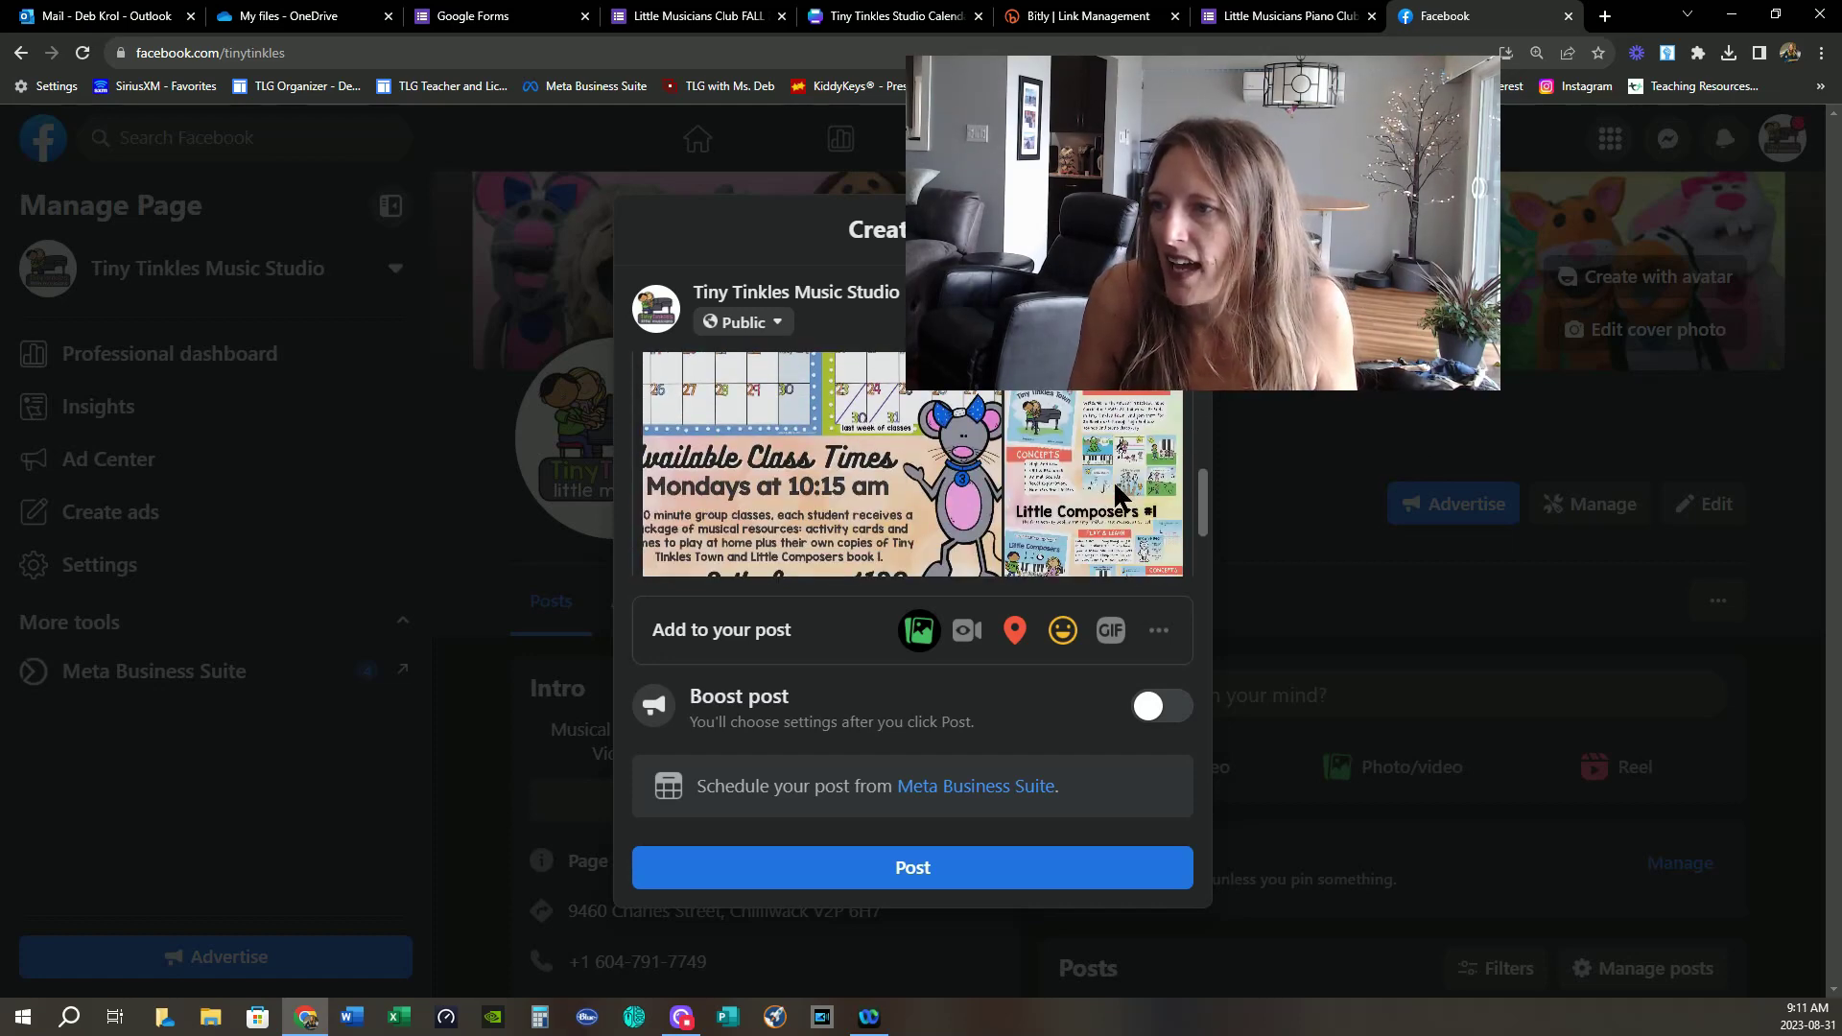
scroll(873, 494, up, 3)
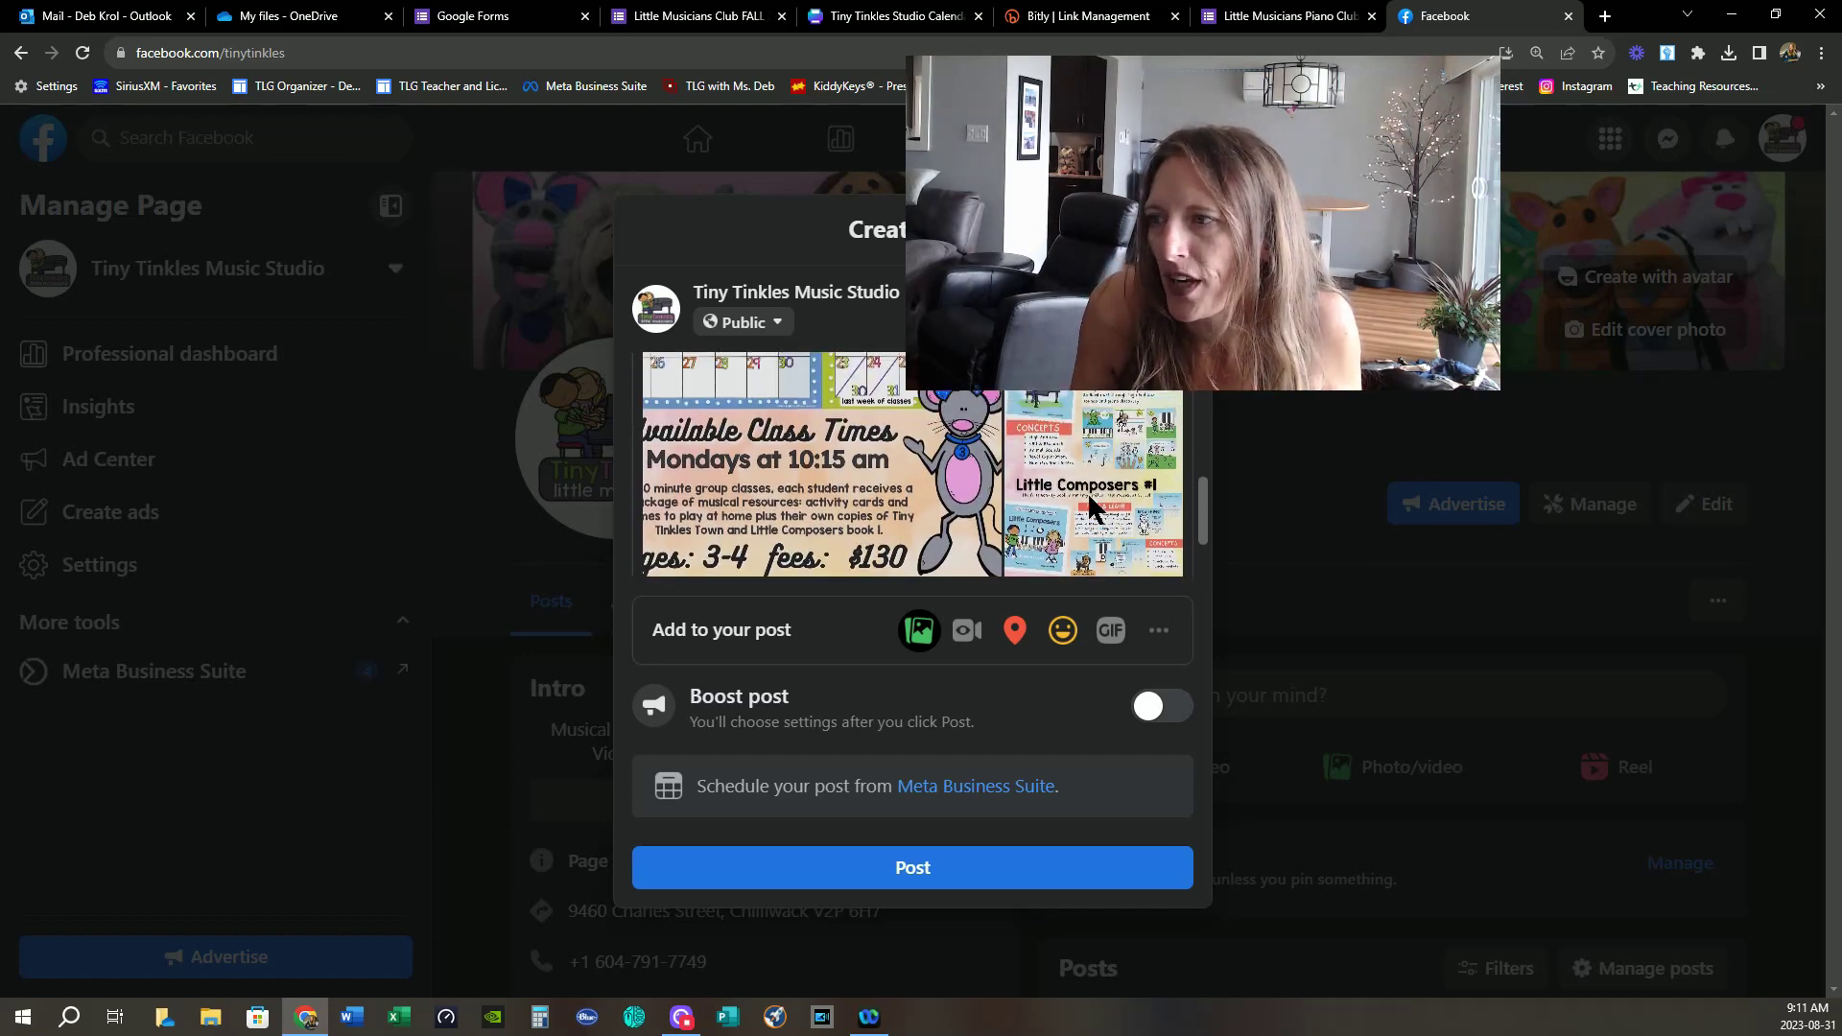
scroll(938, 449, up, 2)
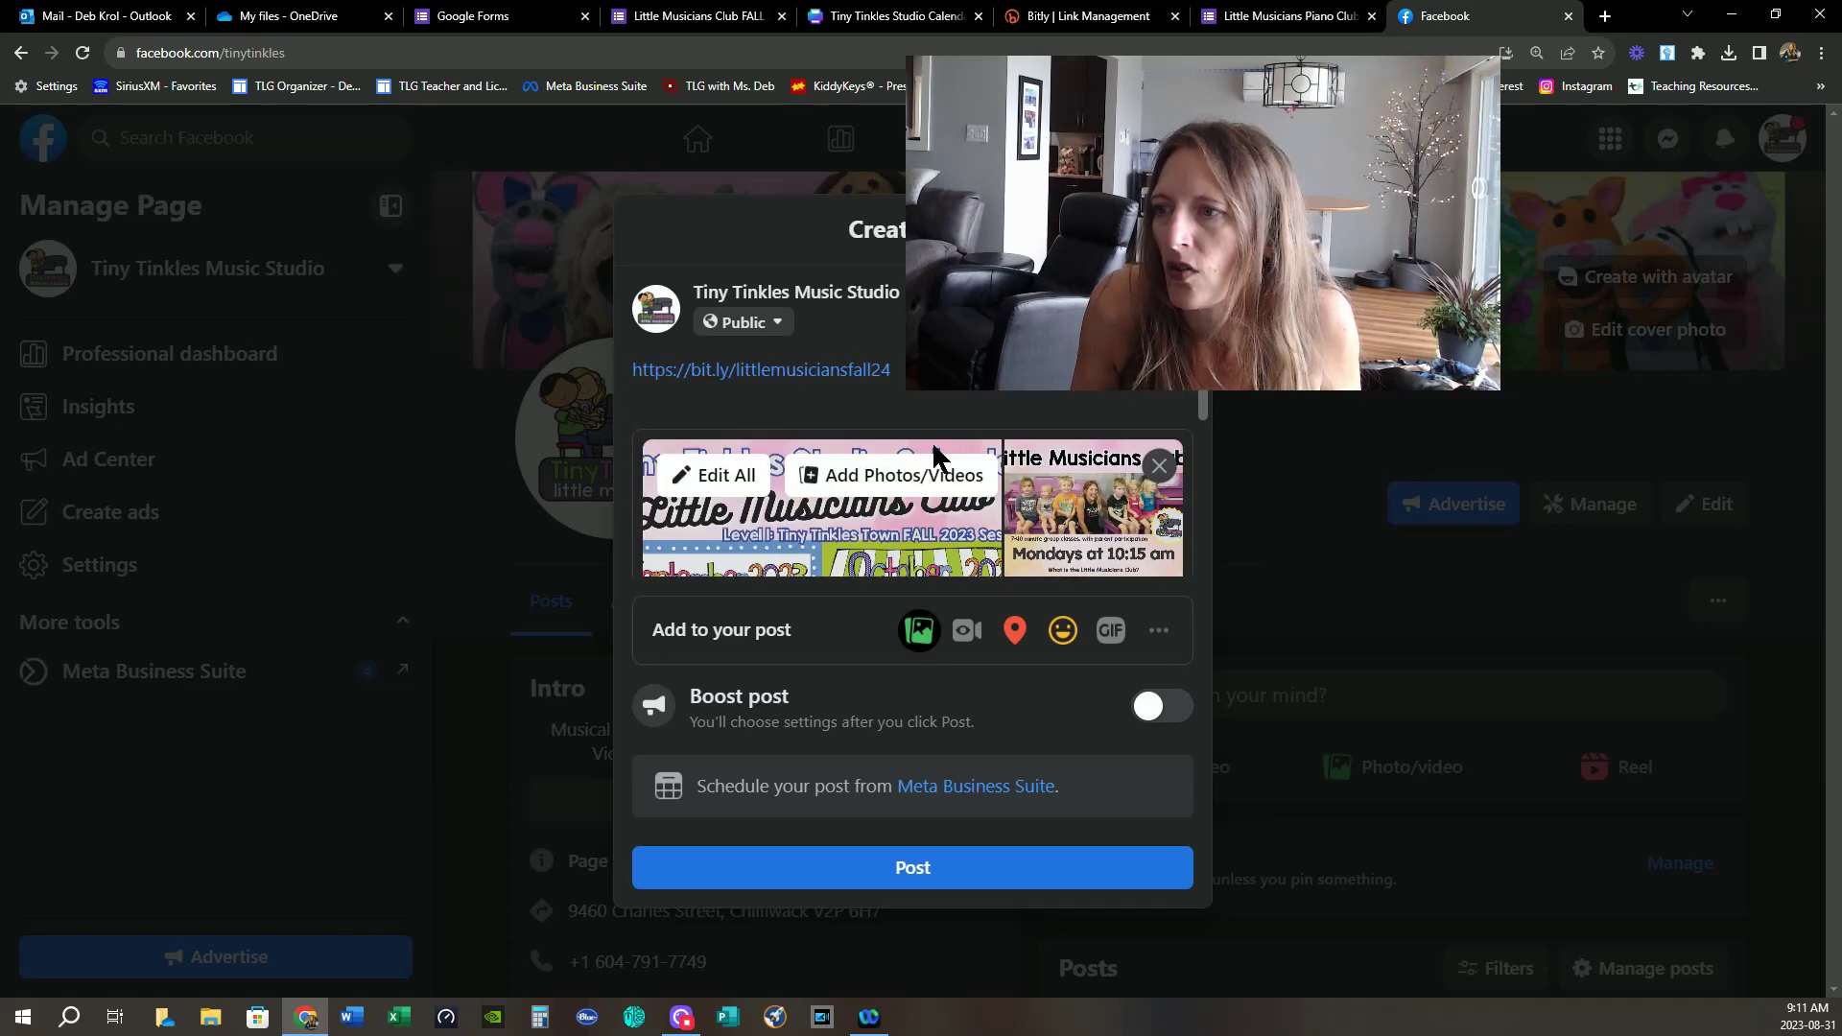
scroll(1105, 507, down, 2)
scroll(1110, 515, down, 3)
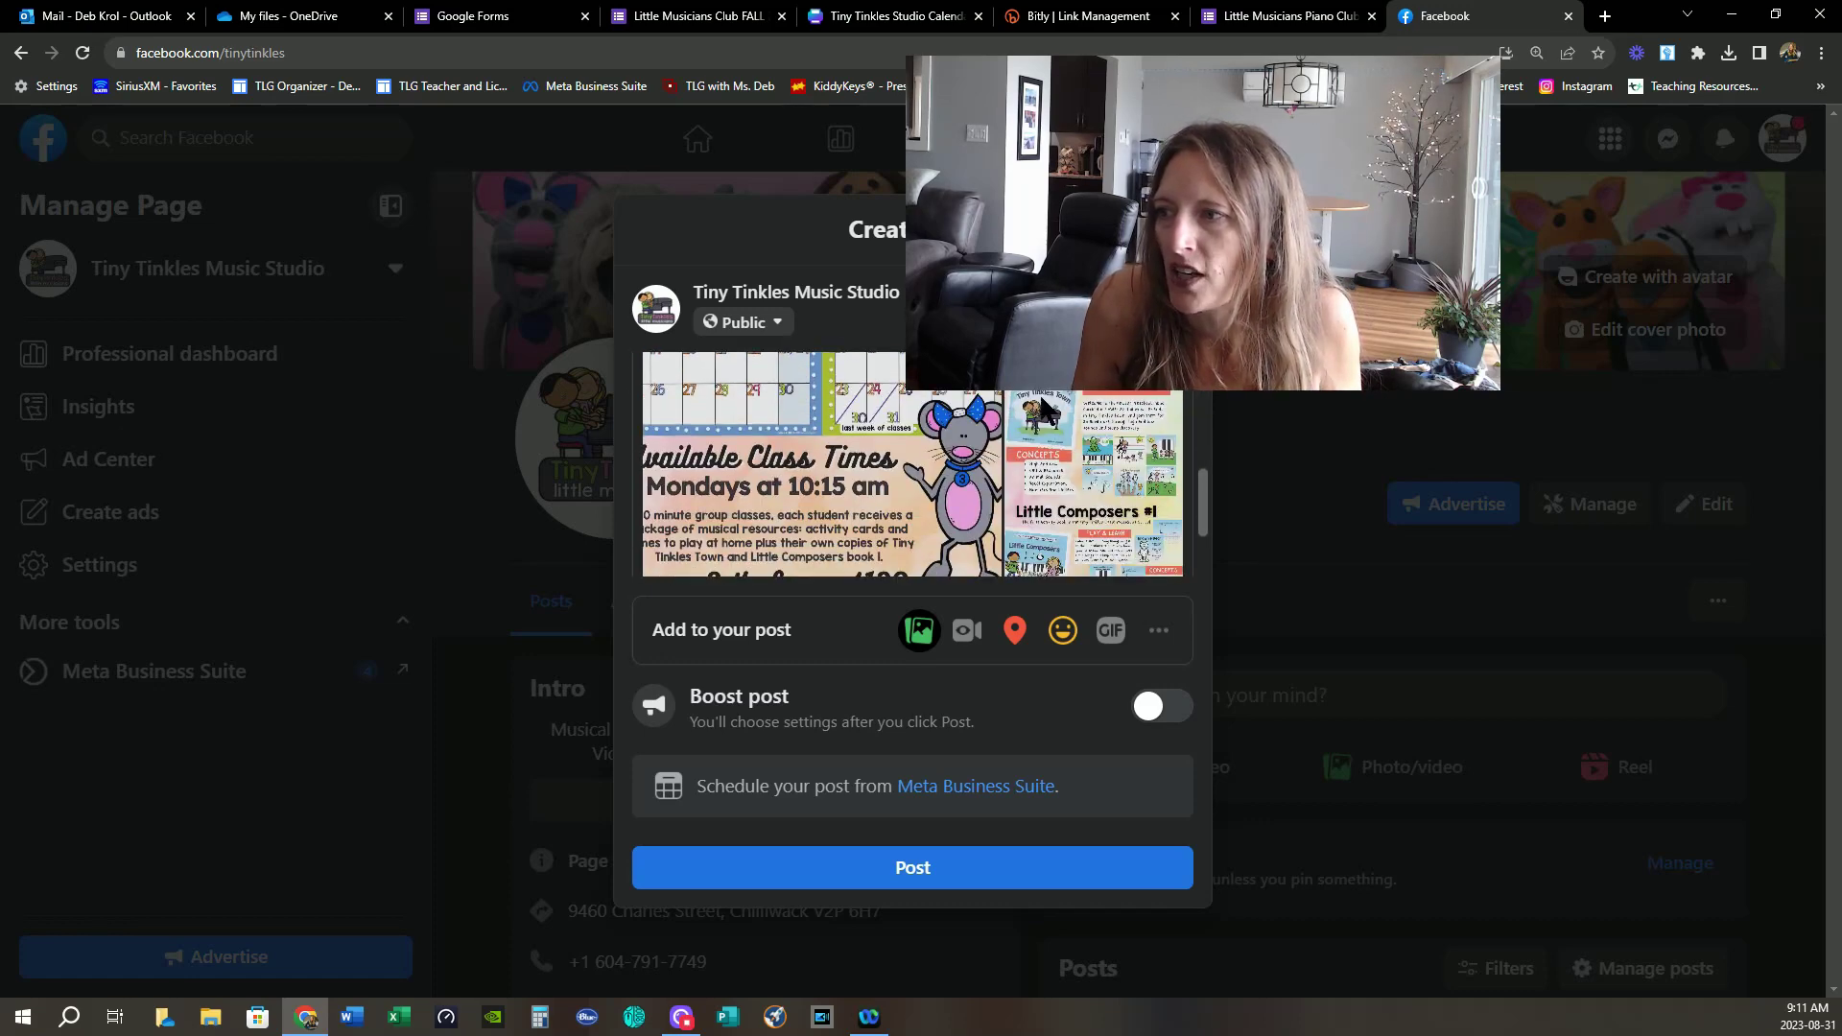
scroll(1056, 432, up, 4)
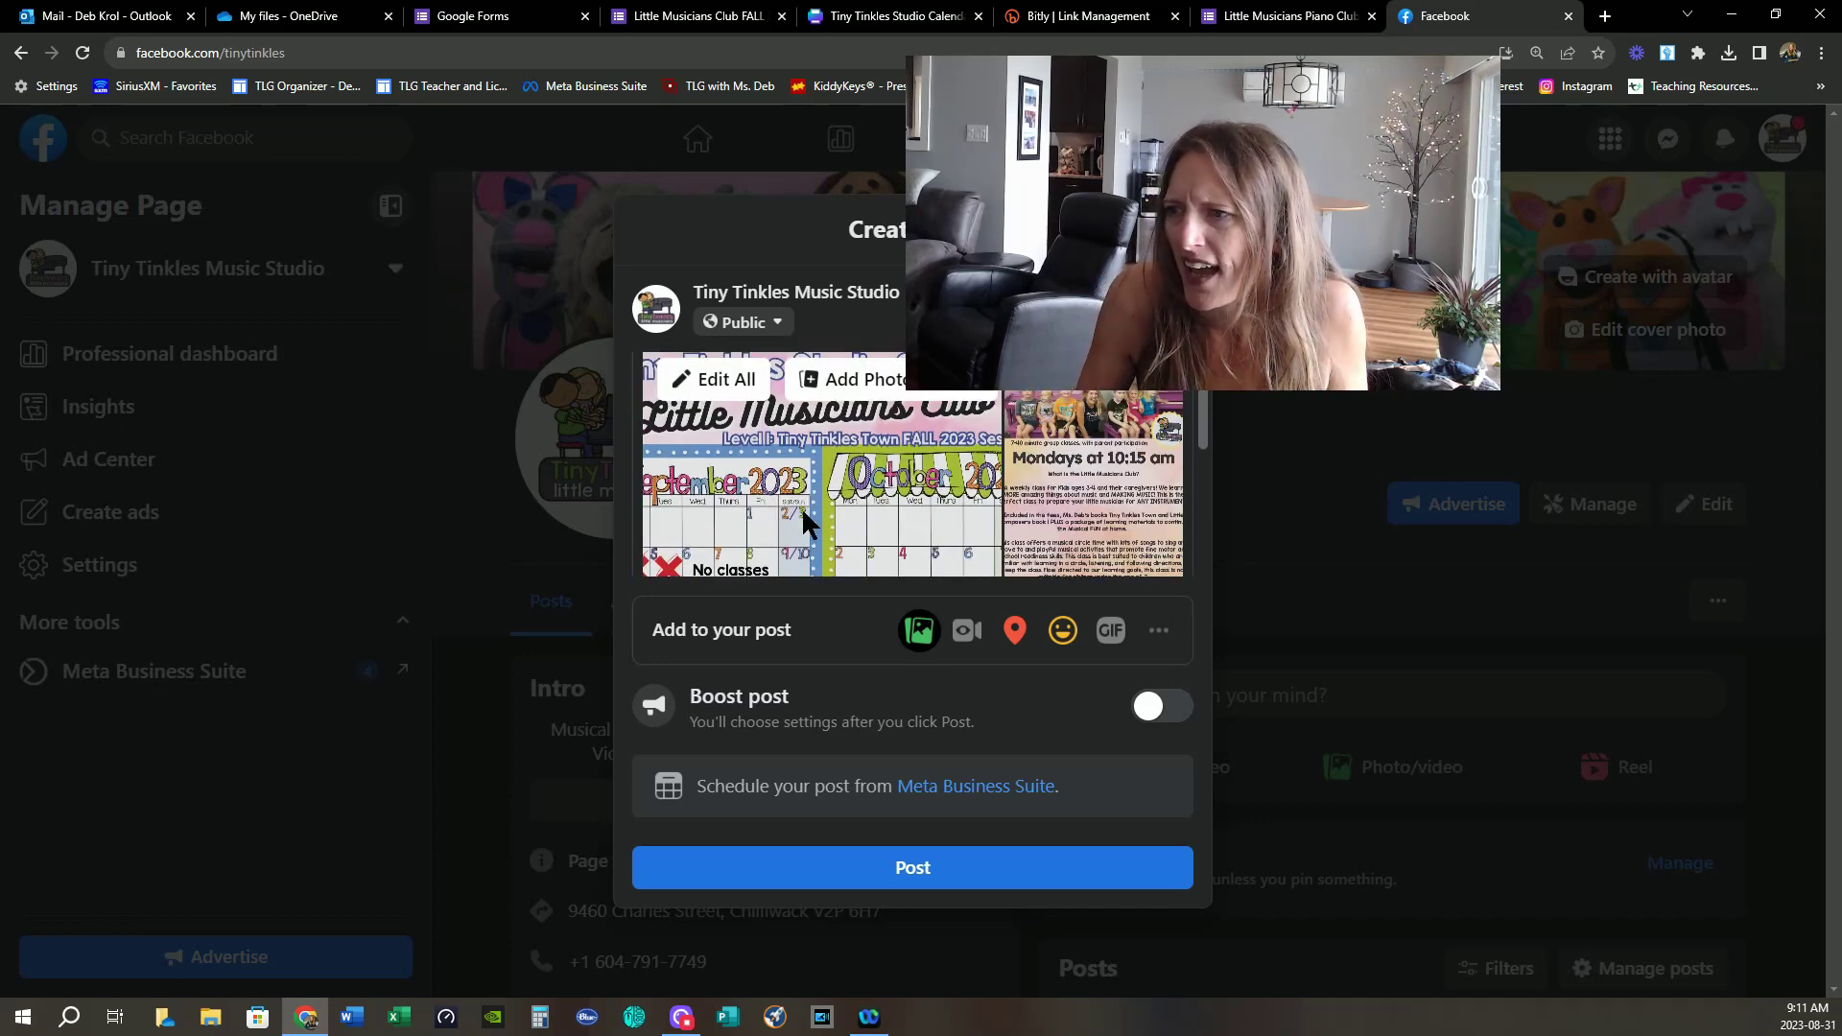
- Reorder the post's photos so the Little Musicians Club flyer comes before the studio calendar, and check the layout
click(712, 383)
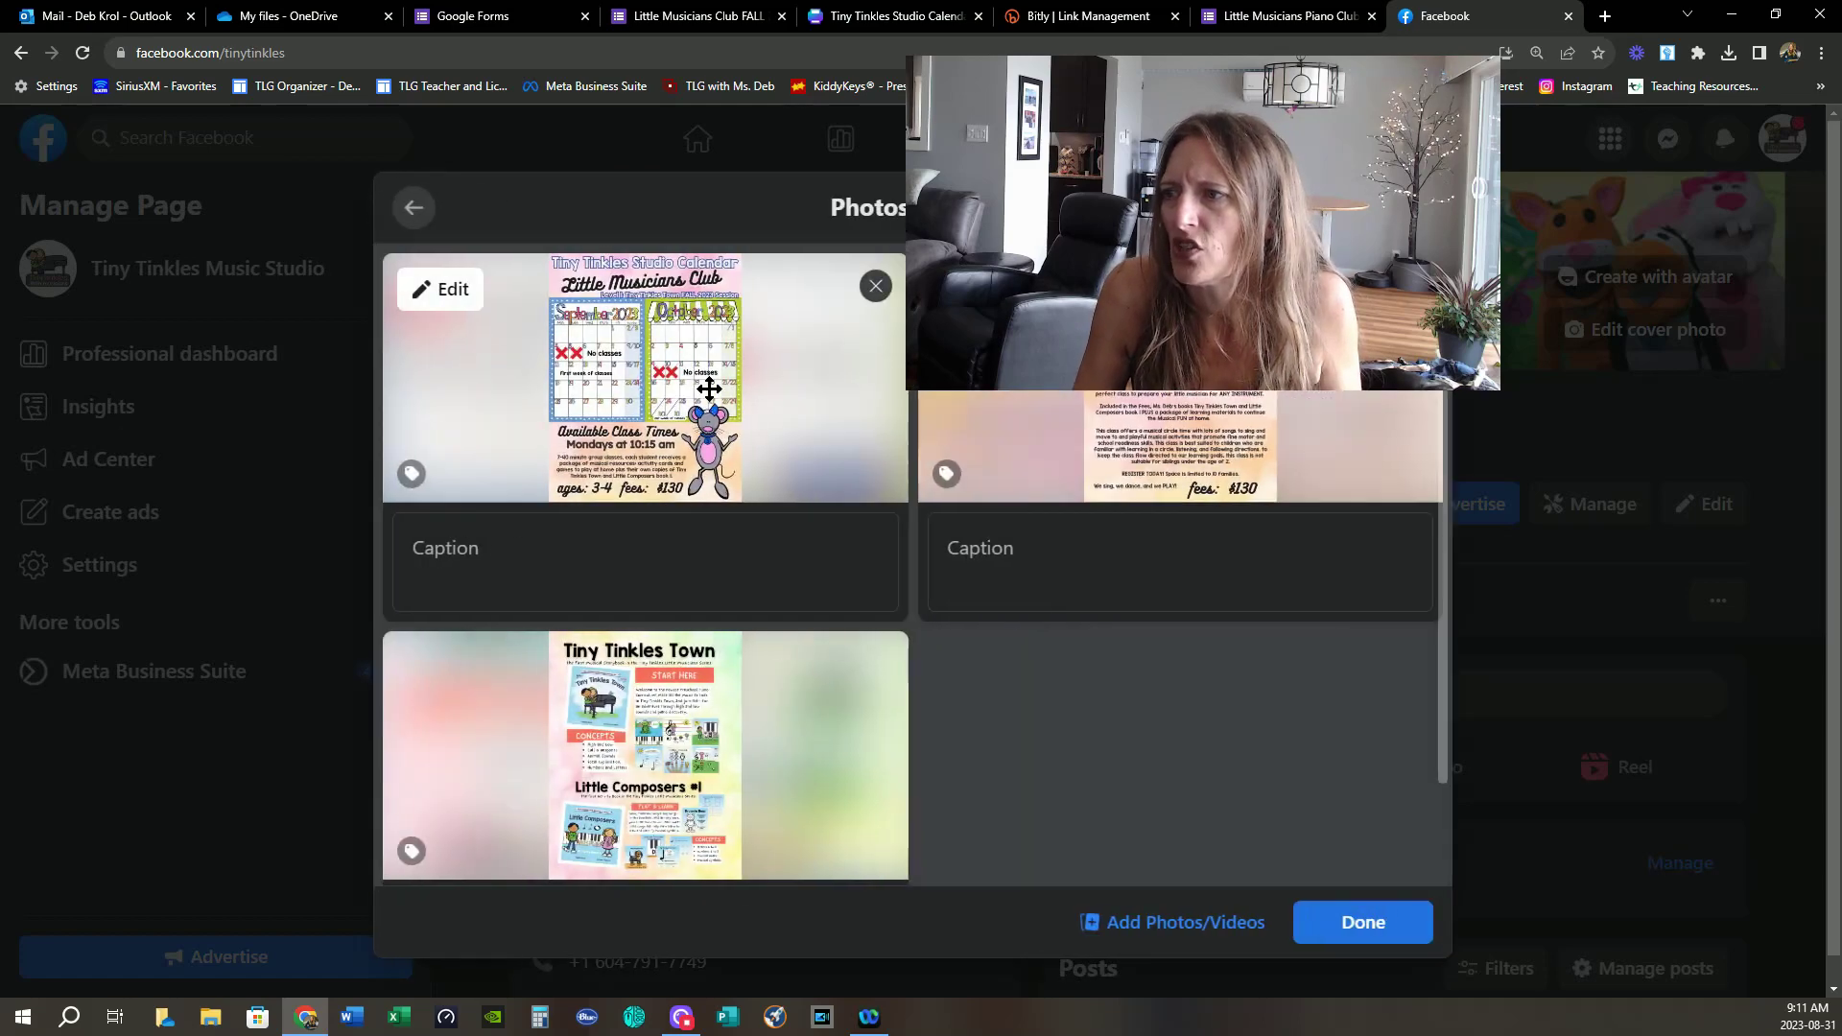
drag(1021, 464, 717, 367)
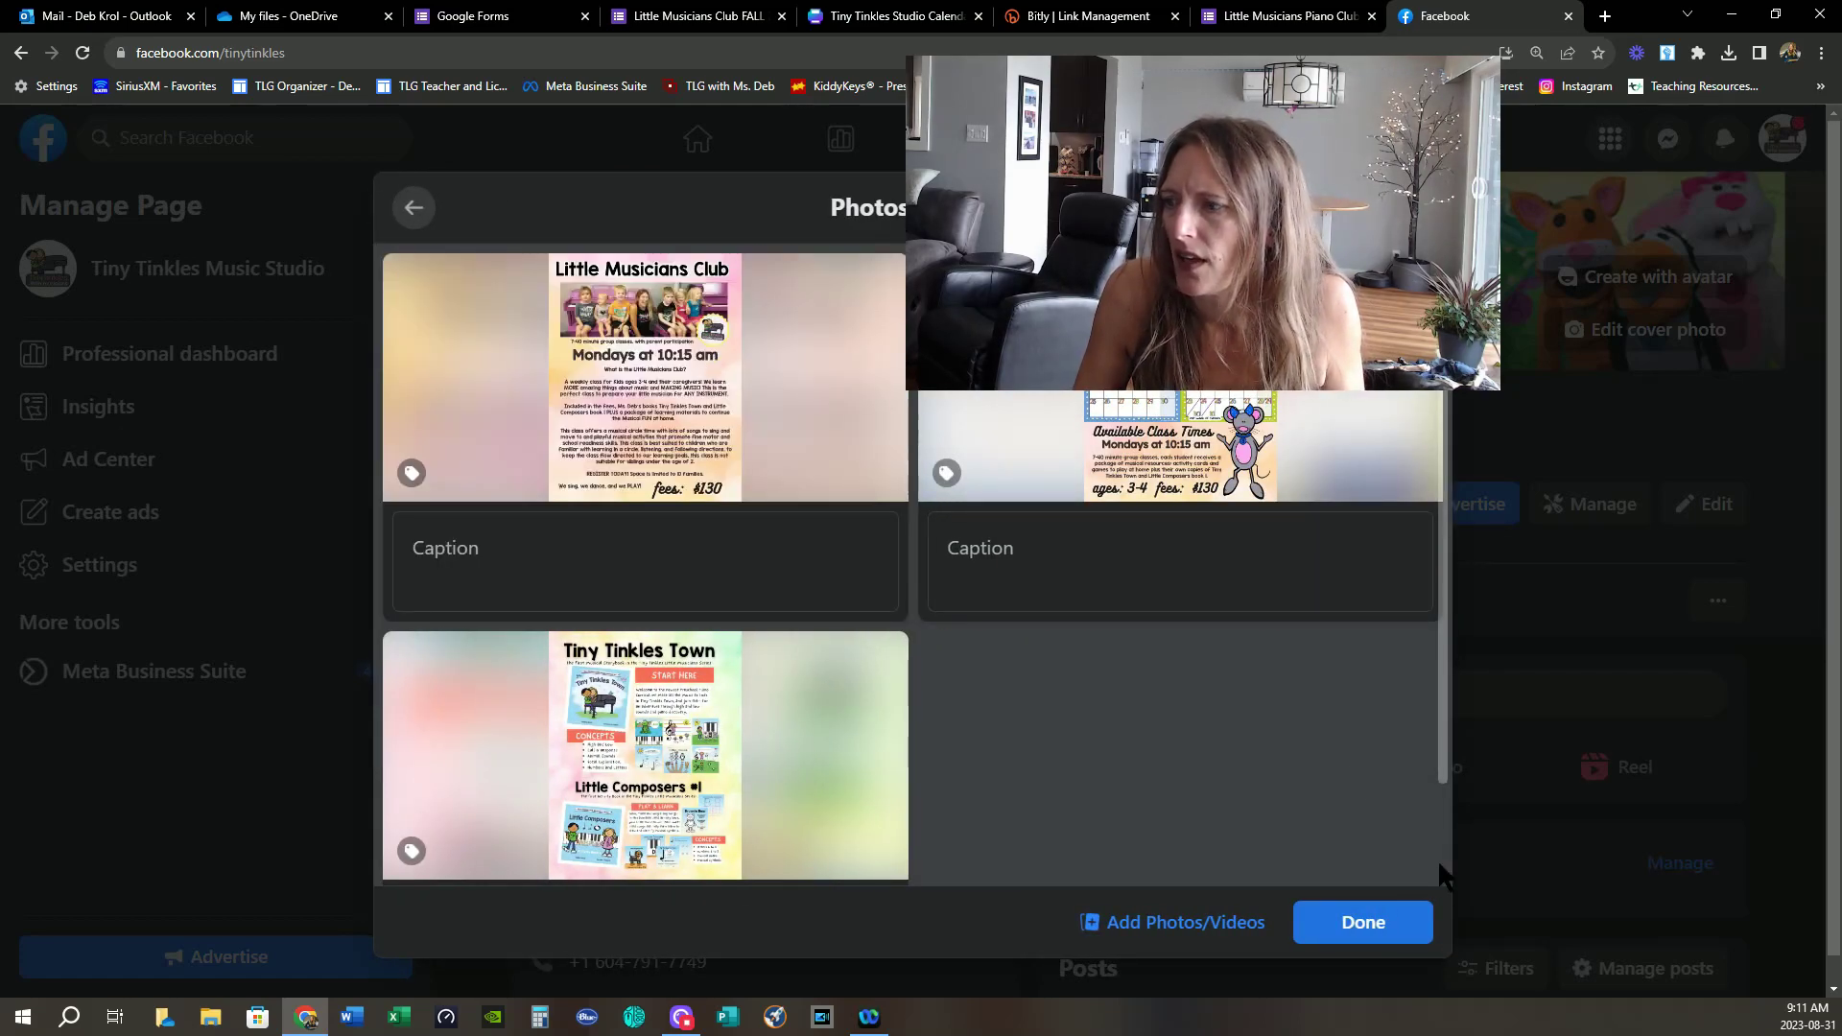
click(1399, 922)
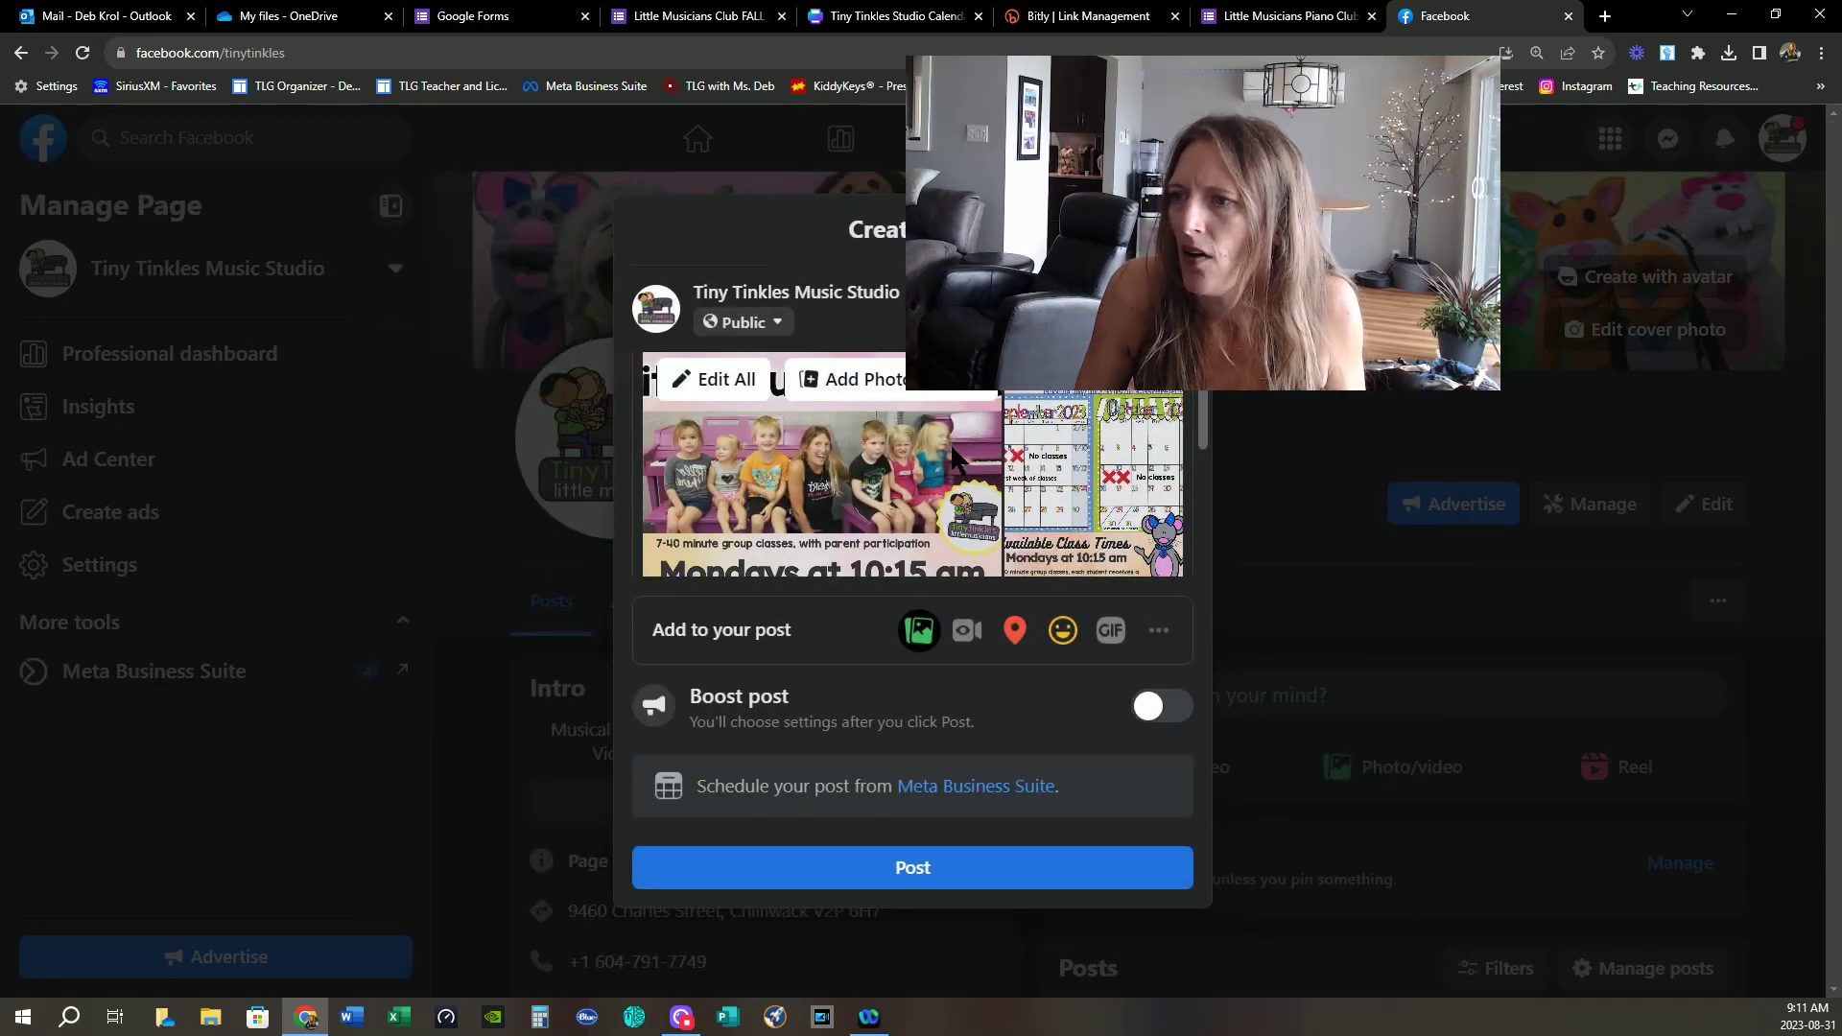
scroll(950, 441, down, 5)
scroll(804, 483, up, 4)
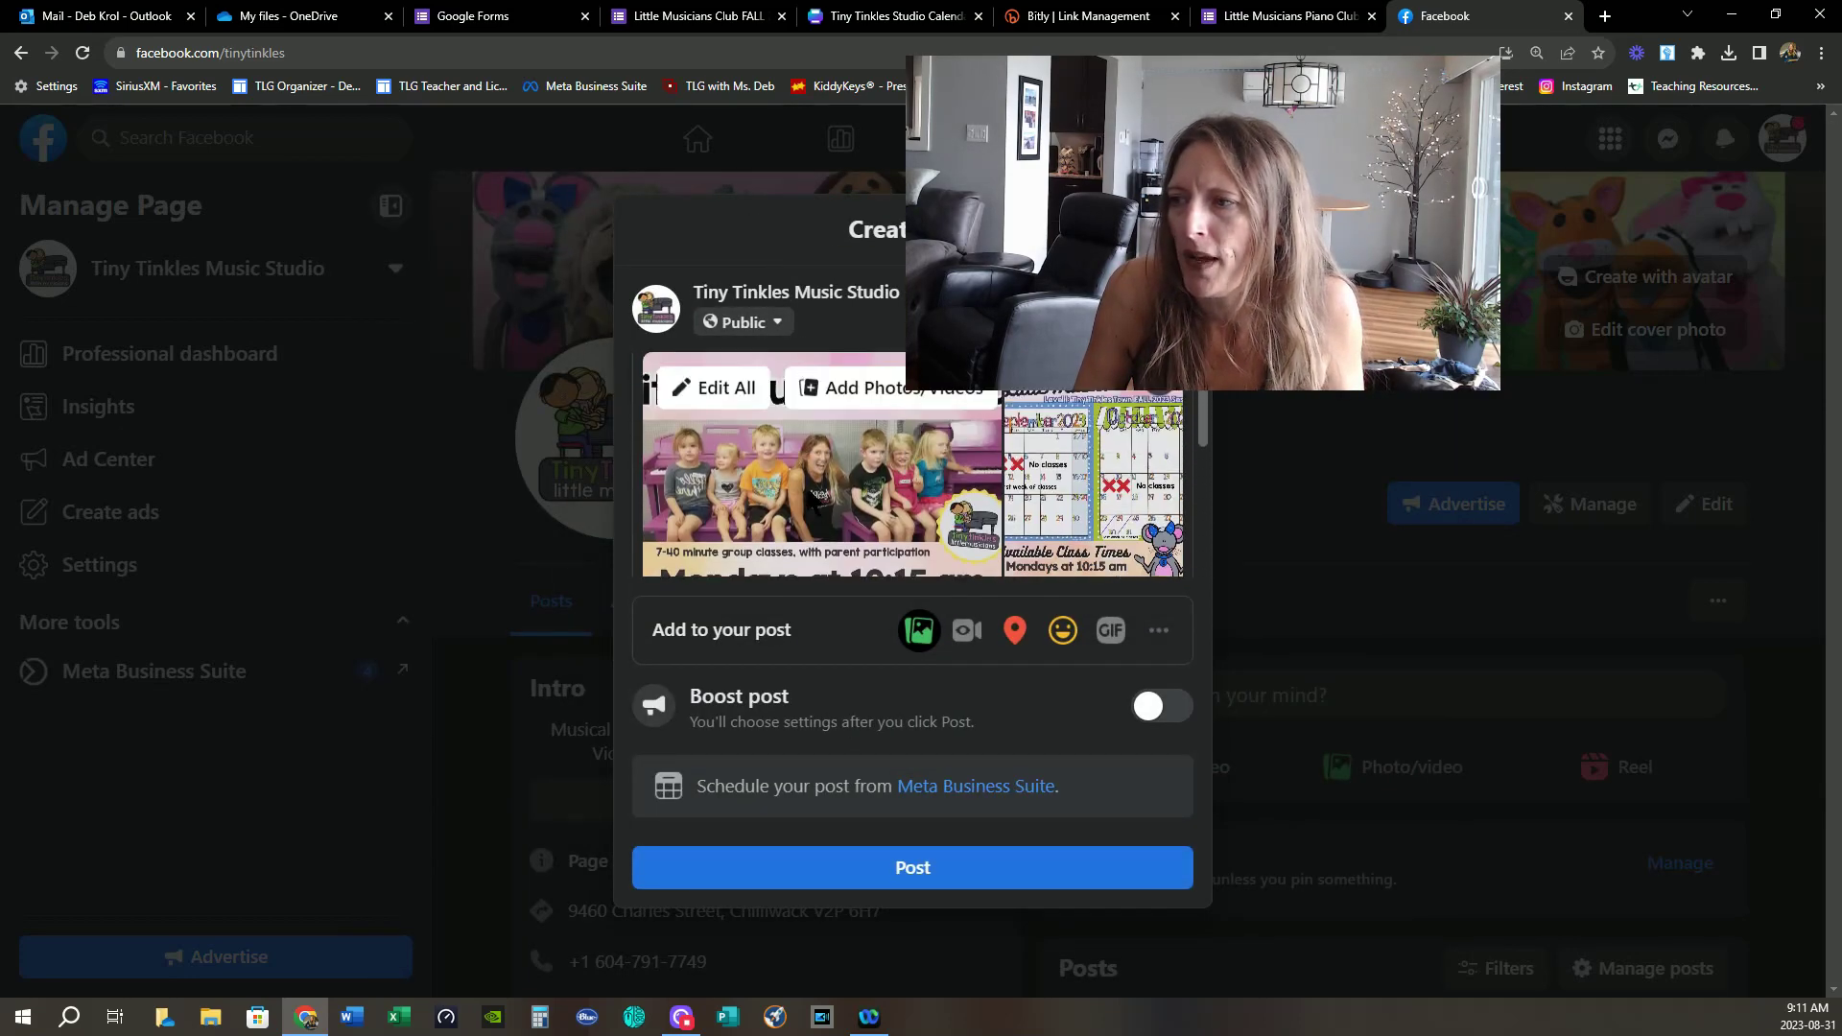
scroll(1090, 406, down, 2)
scroll(1085, 499, down, 4)
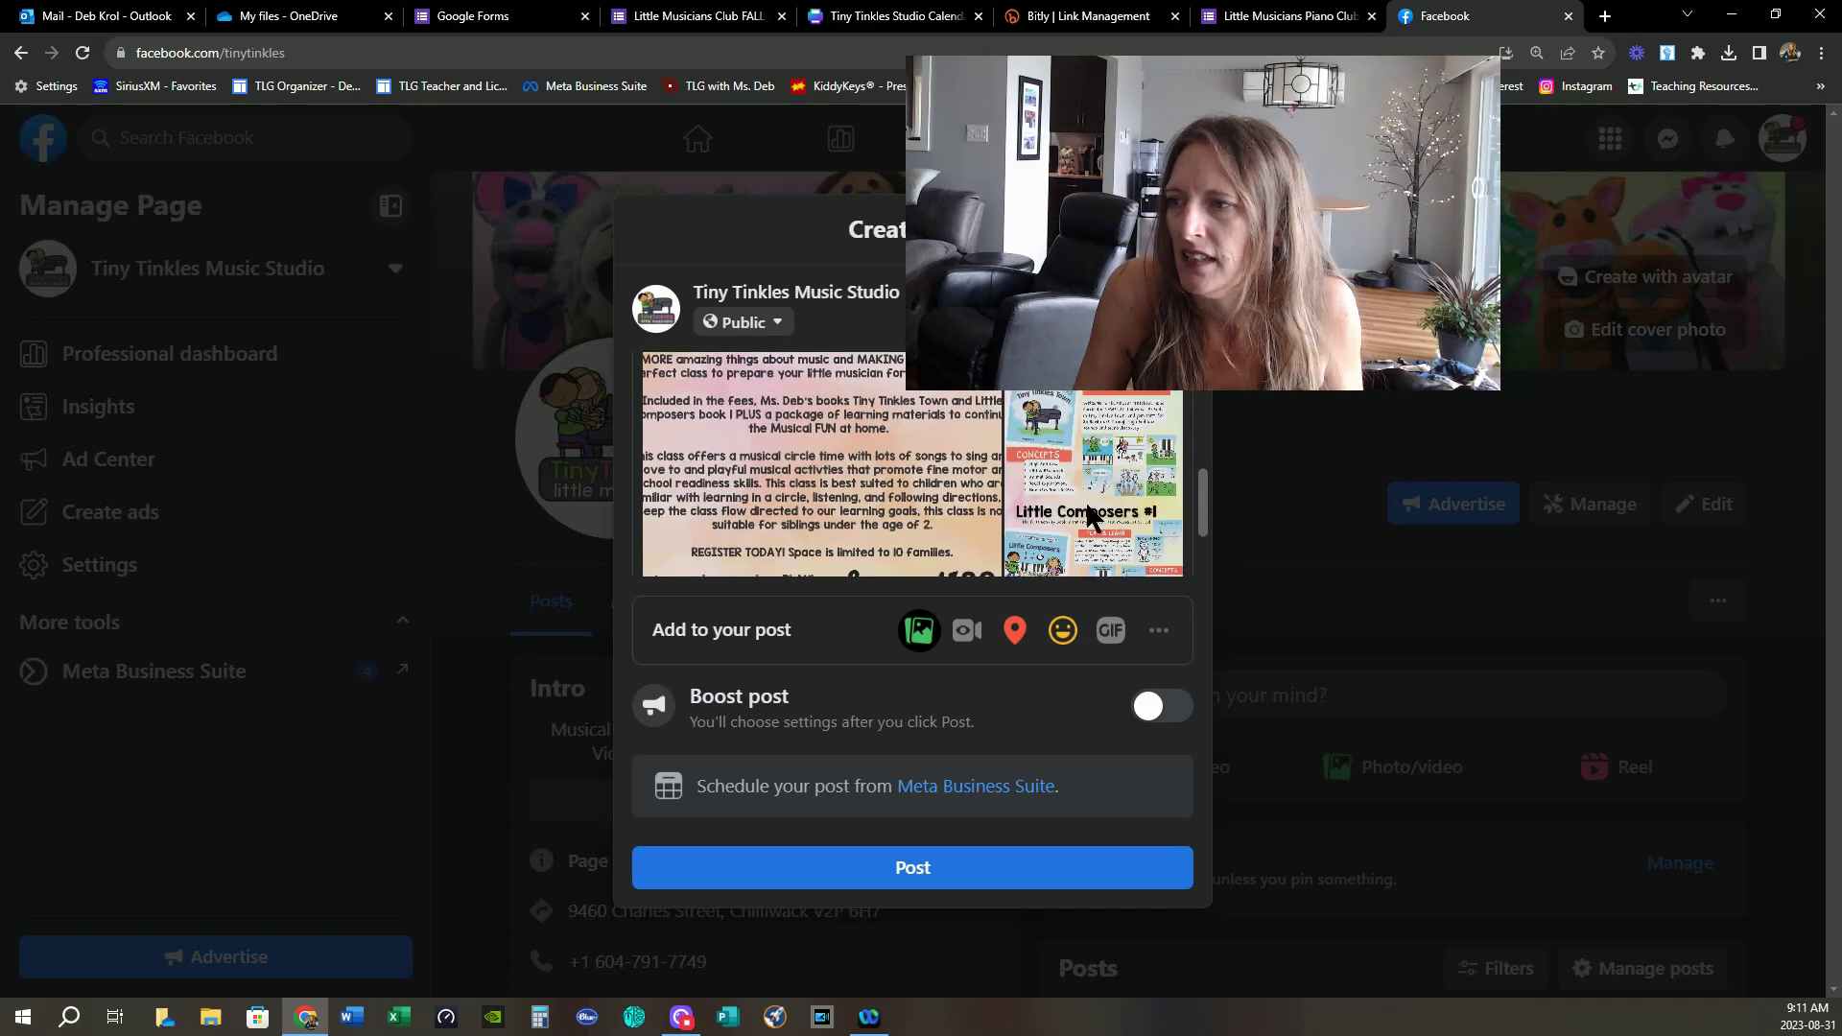
scroll(1085, 499, up, 3)
scroll(1085, 499, up, 4)
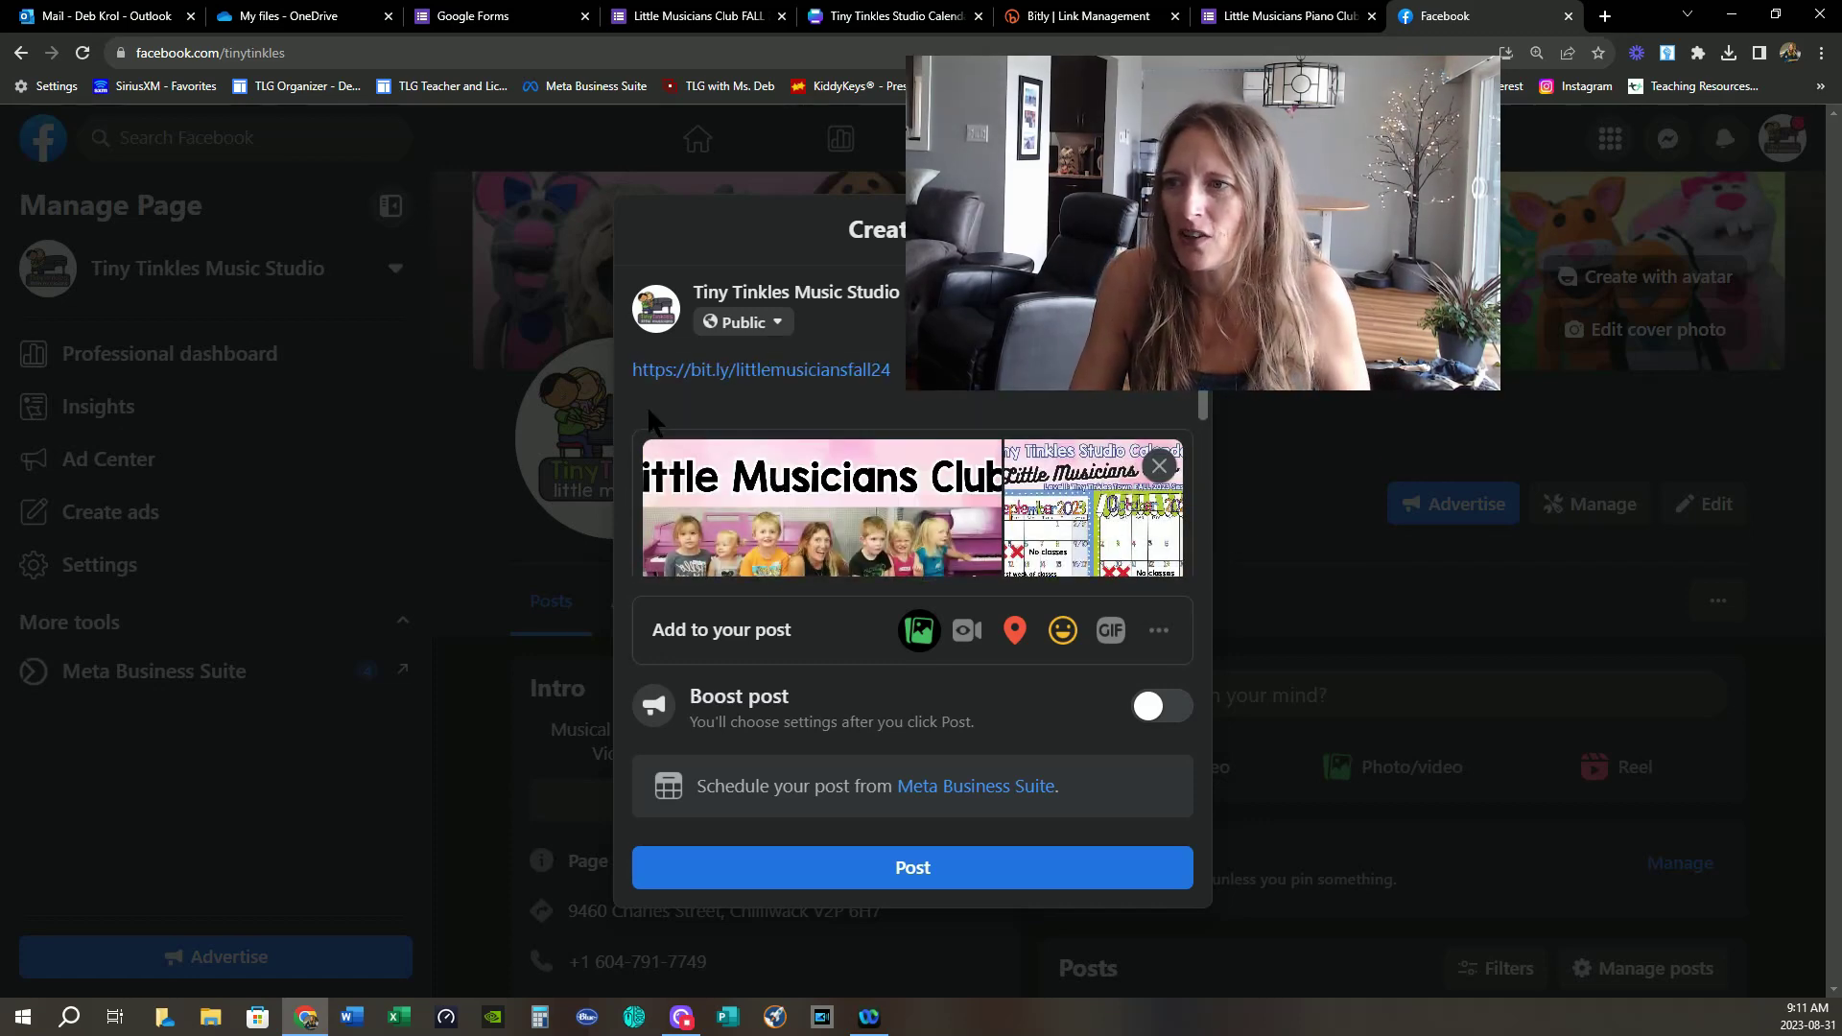
click(636, 371)
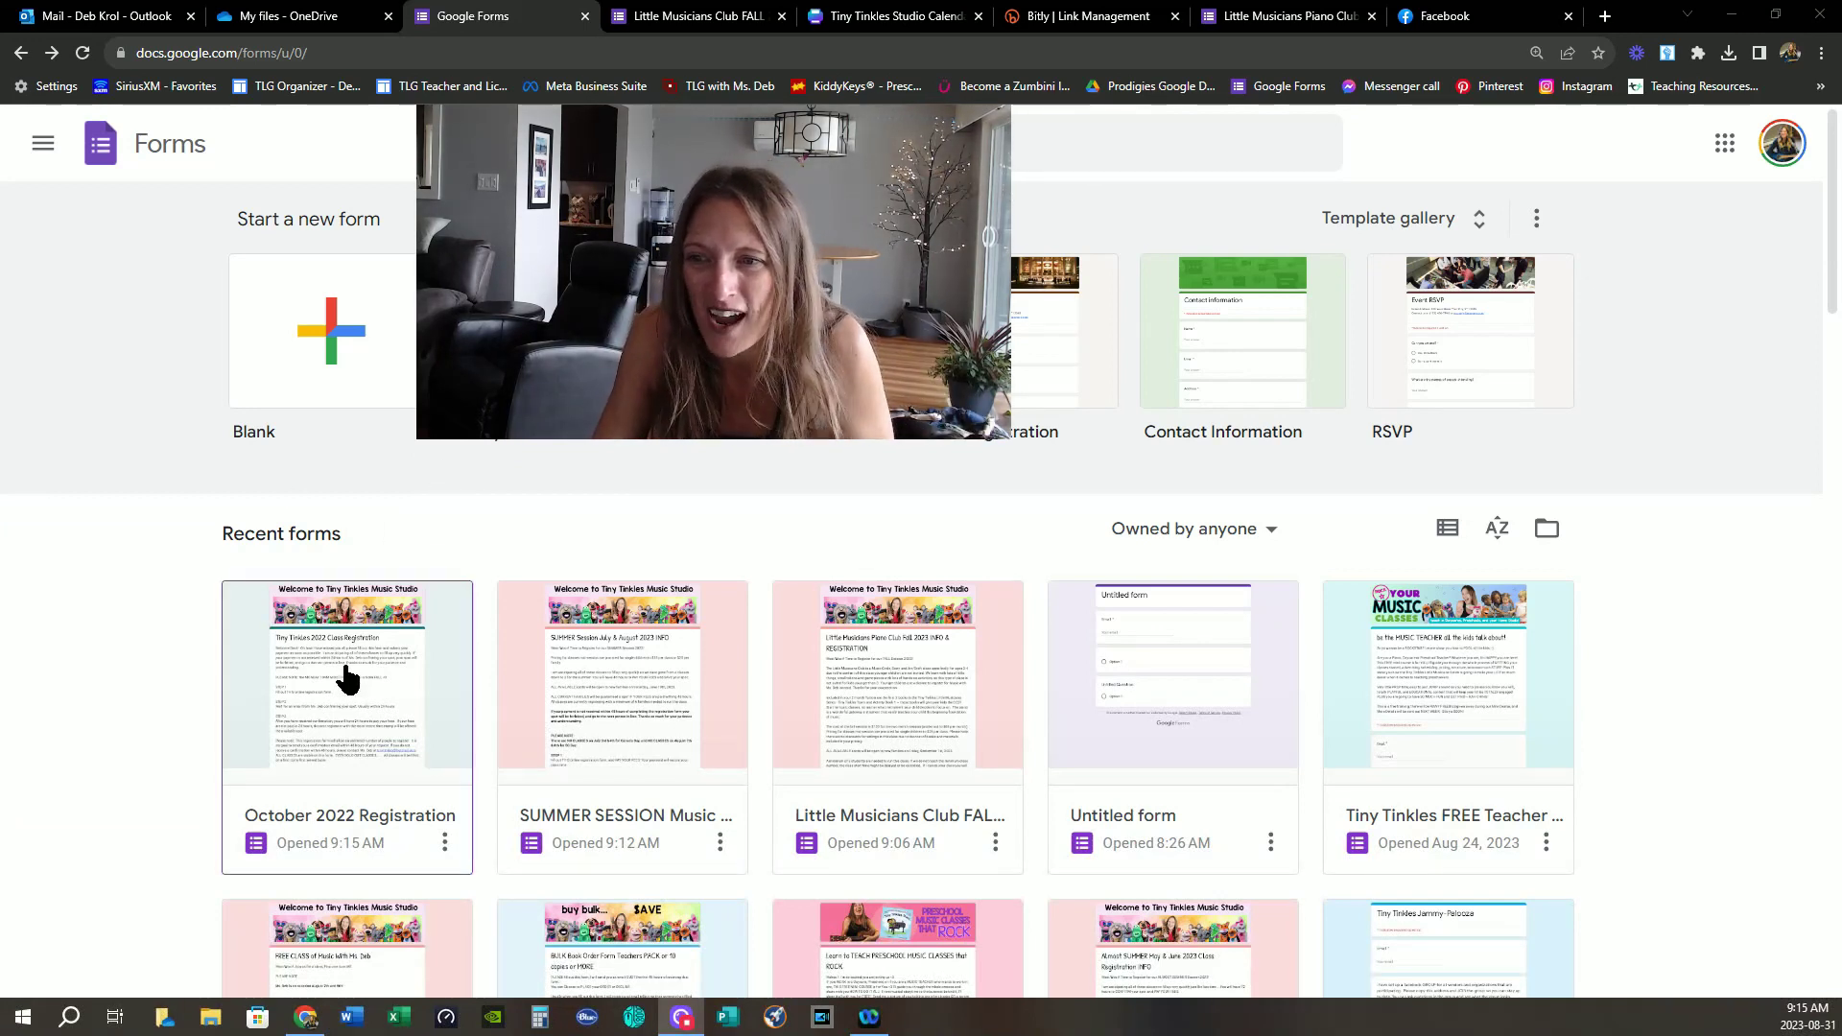
- Open the "October 2022 Registration" form from the recent forms in Google Forms
click(344, 680)
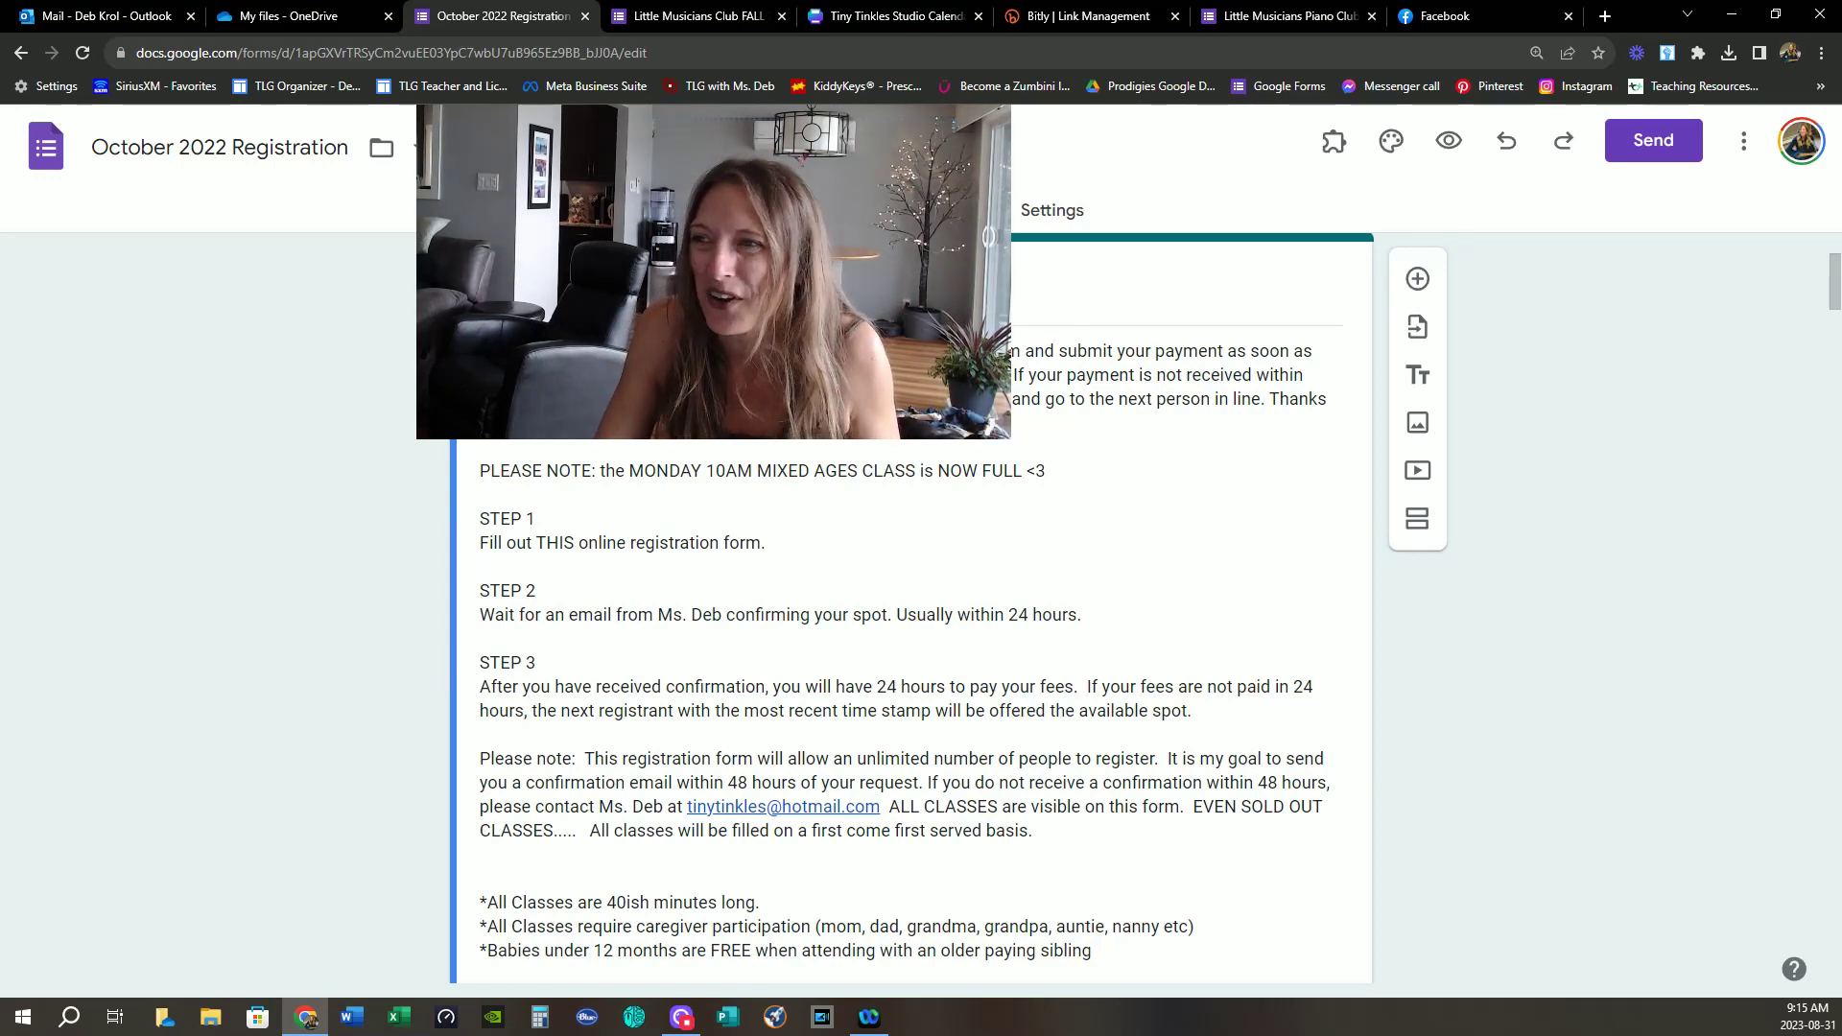
- Skim the October 2022 Registration form's introduction and examine the summary of its submitted responses
scroll(913, 539, down, 8)
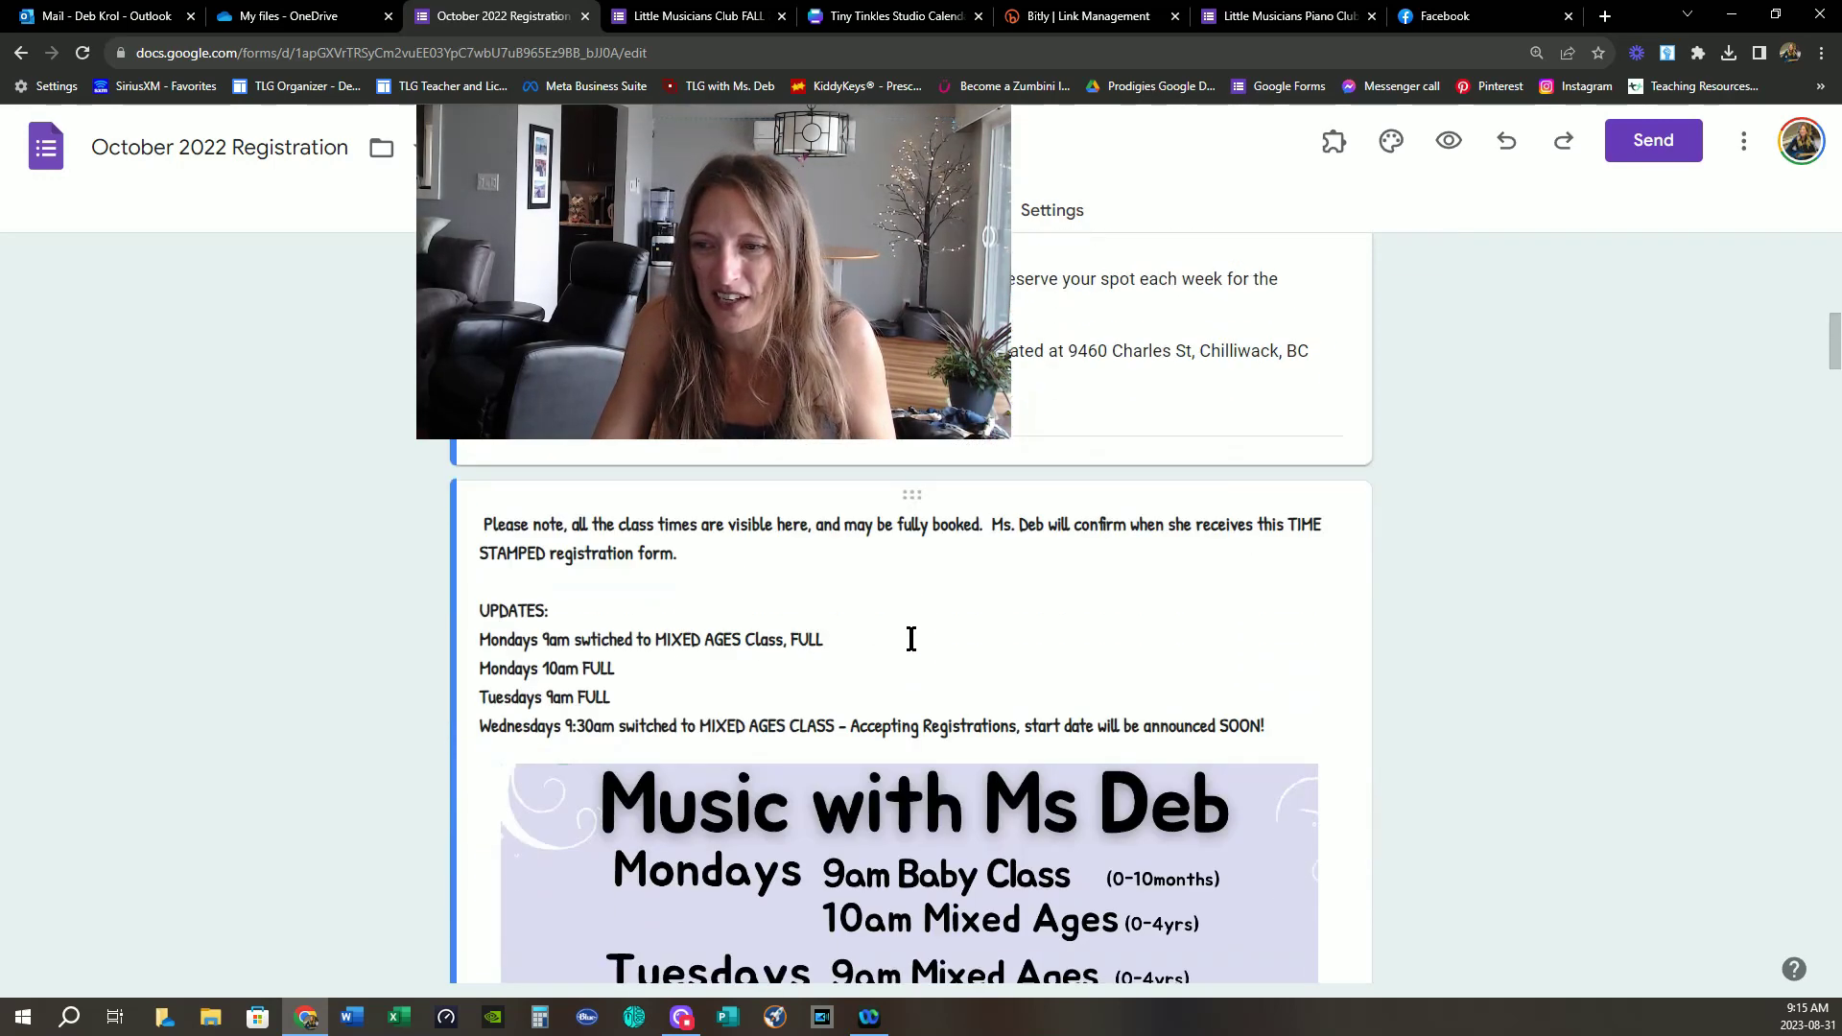
scroll(913, 637, up, 8)
scroll(911, 647, up, 5)
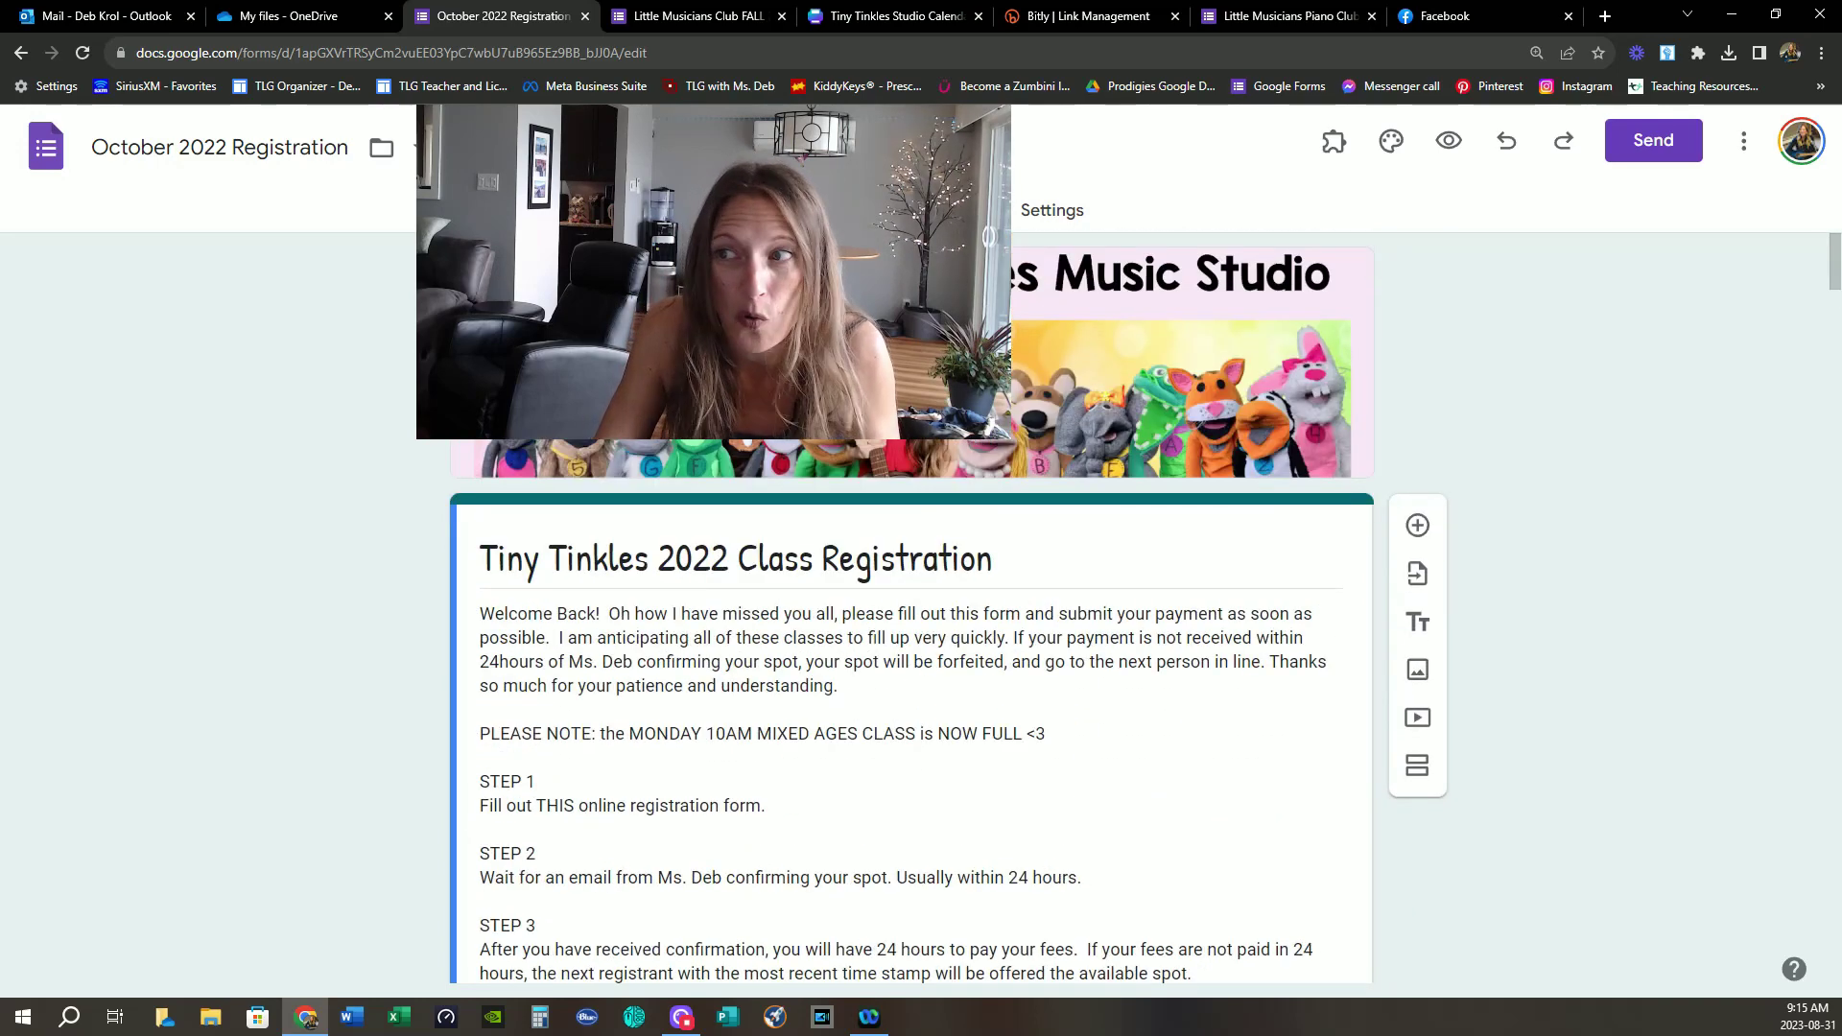
click(926, 210)
scroll(810, 625, down, 15)
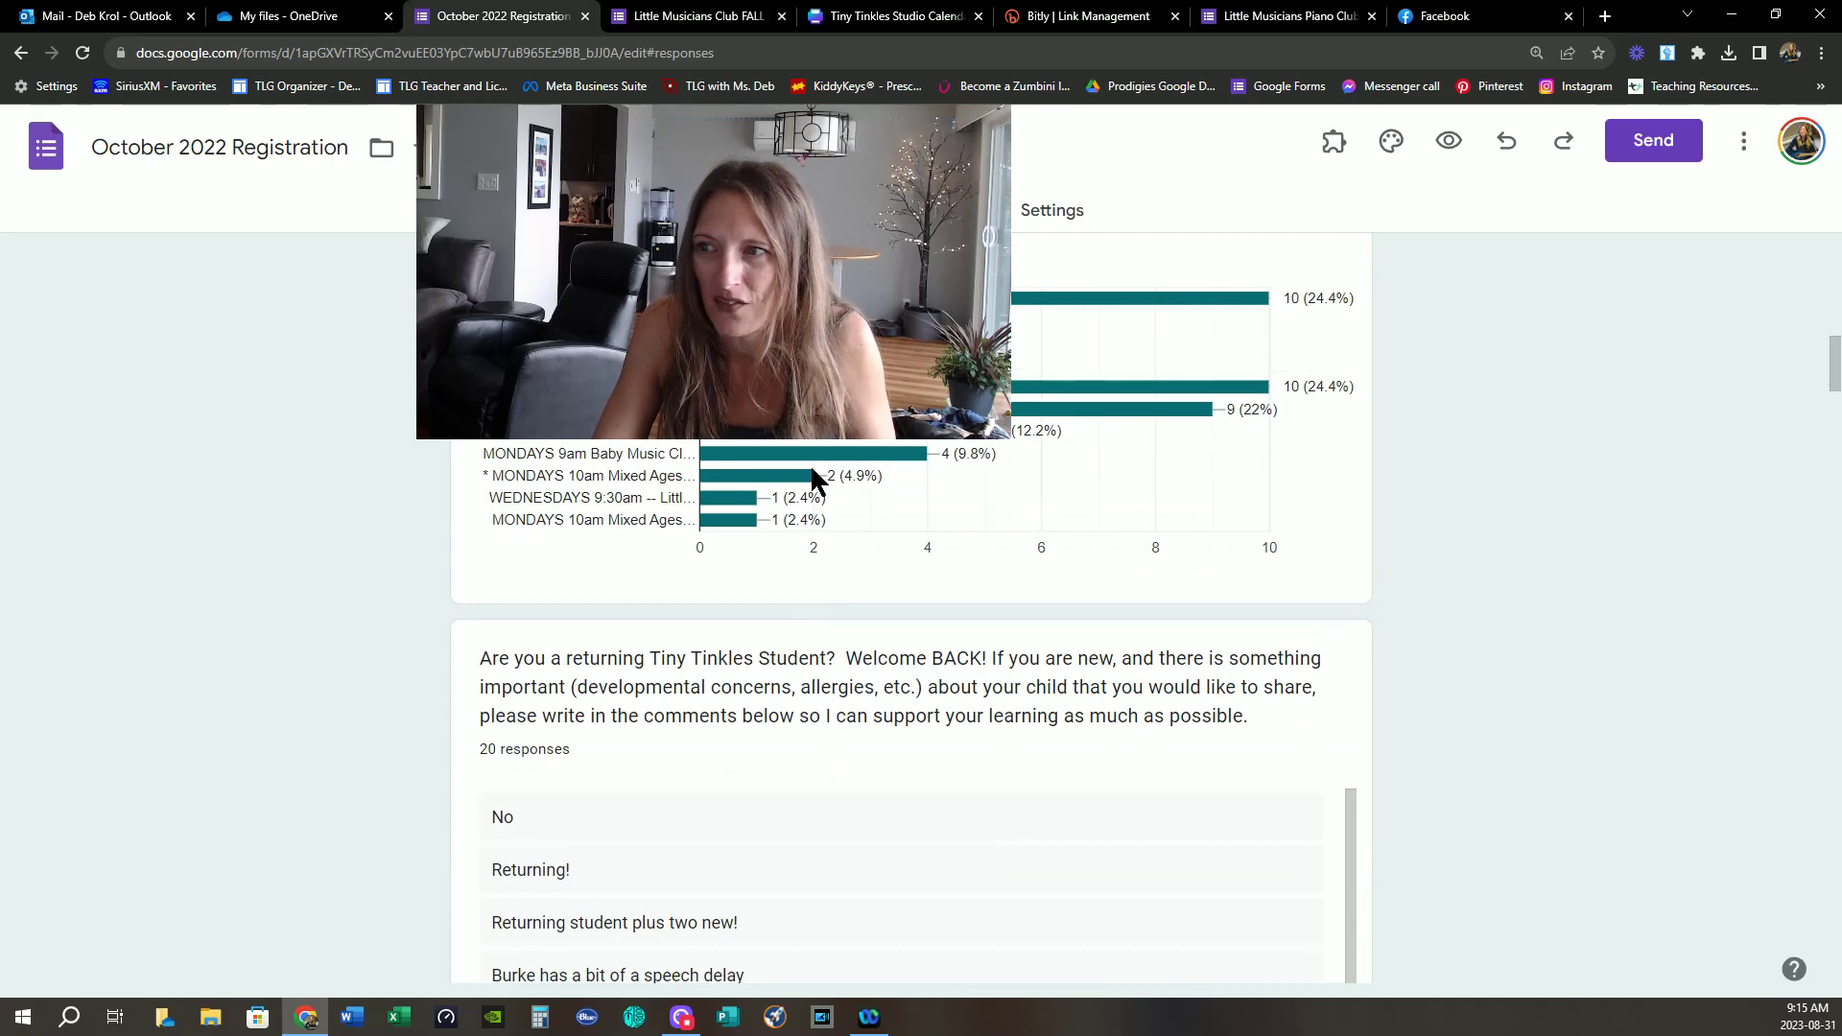
scroll(947, 576, down, 8)
scroll(973, 684, down, 2)
scroll(1015, 751, up, 6)
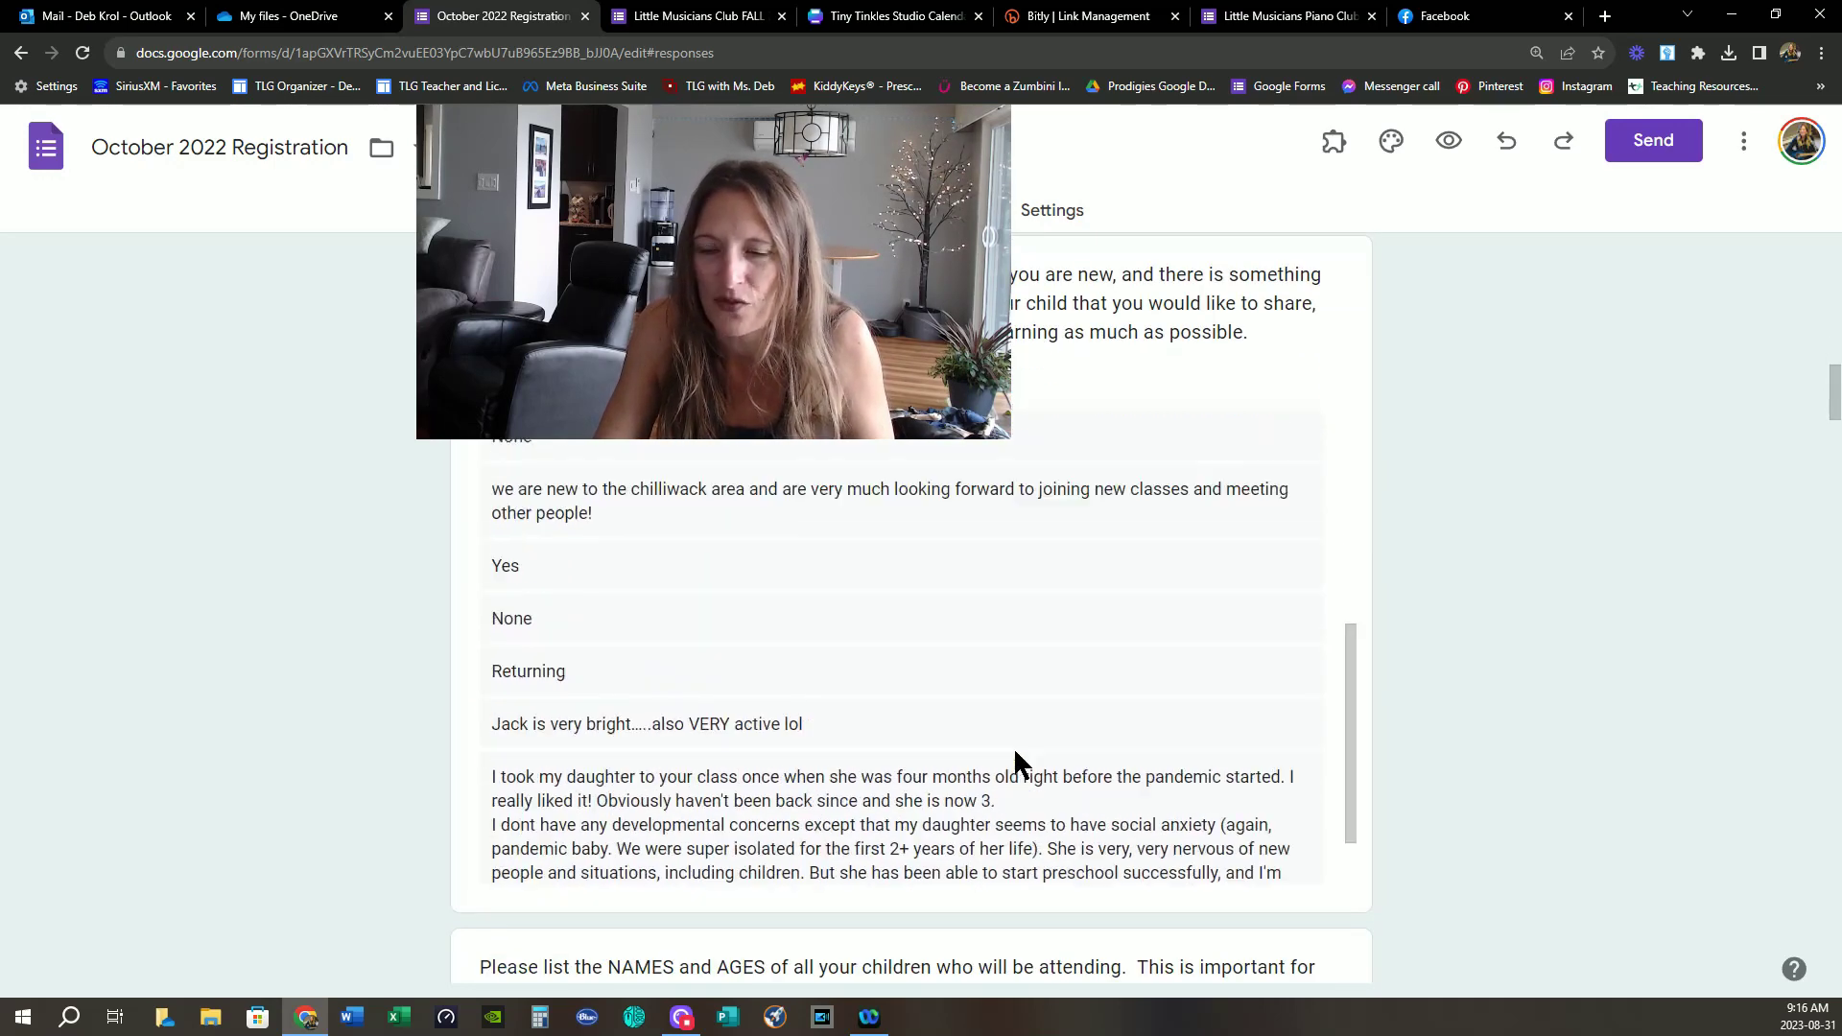
scroll(907, 652, up, 15)
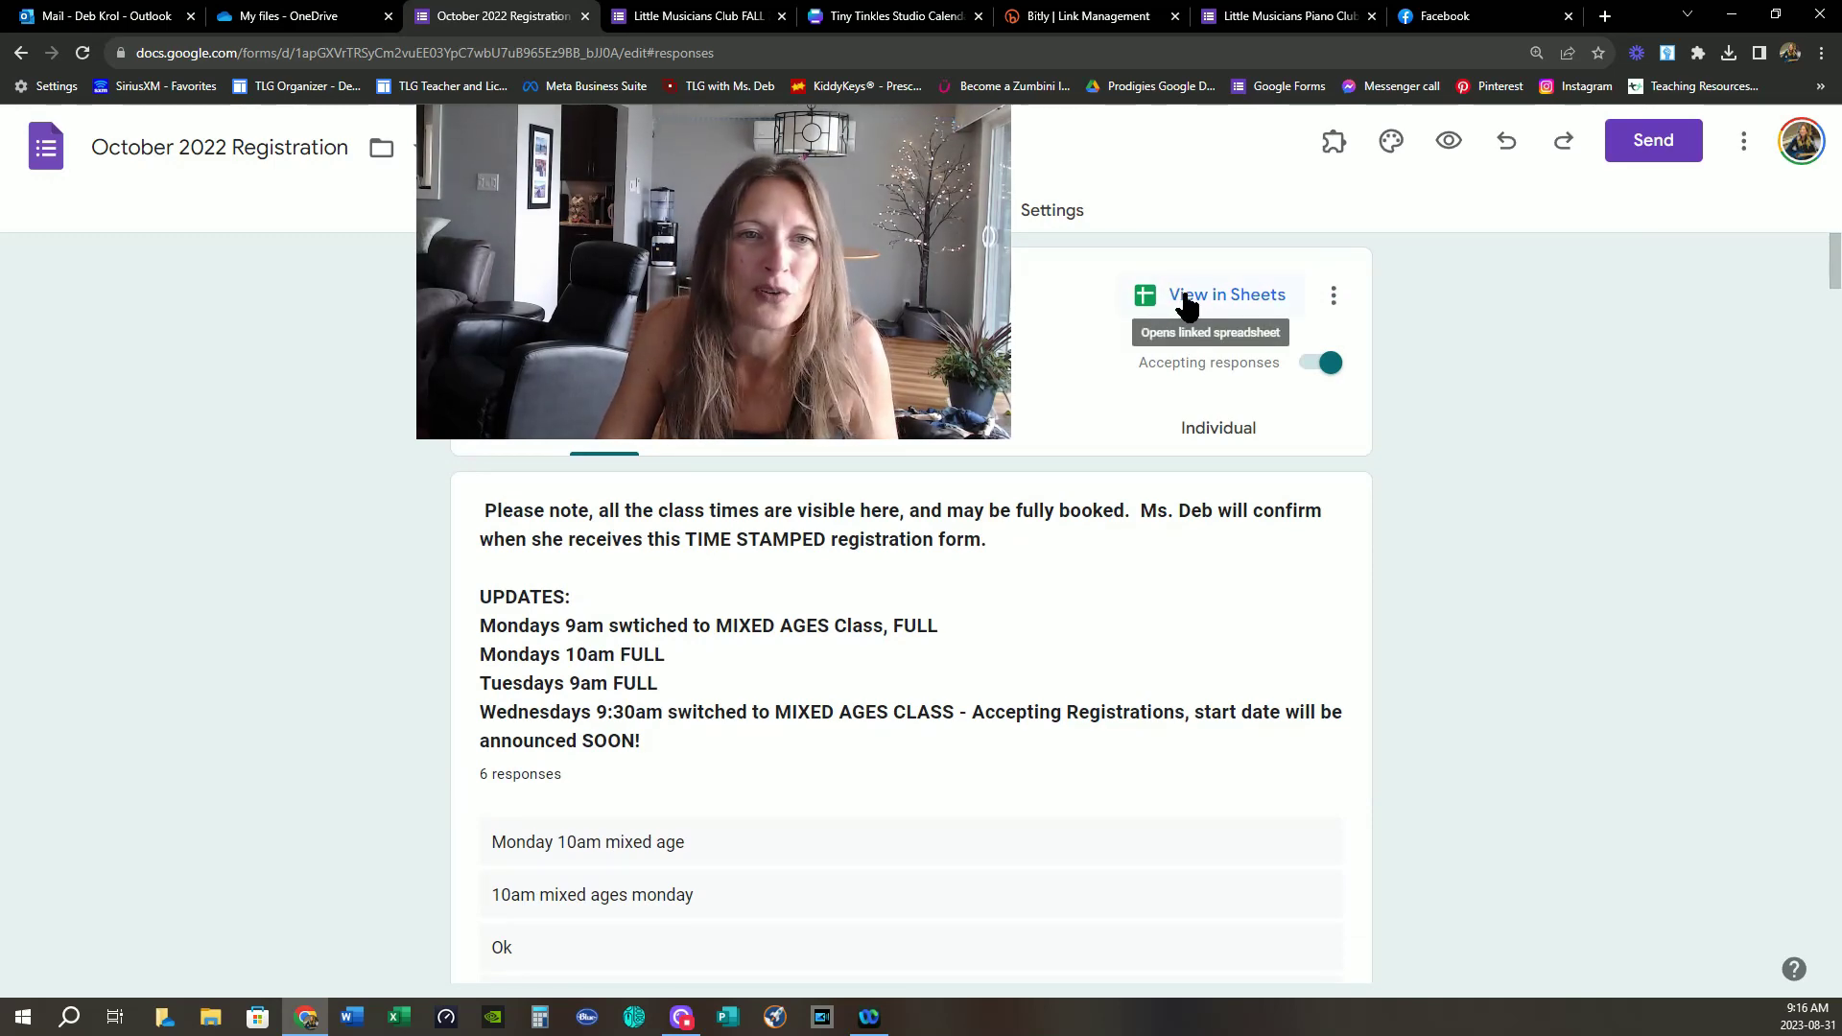
- Open the form's linked response spreadsheet and look through the timestamped registrations from first to last
click(1172, 297)
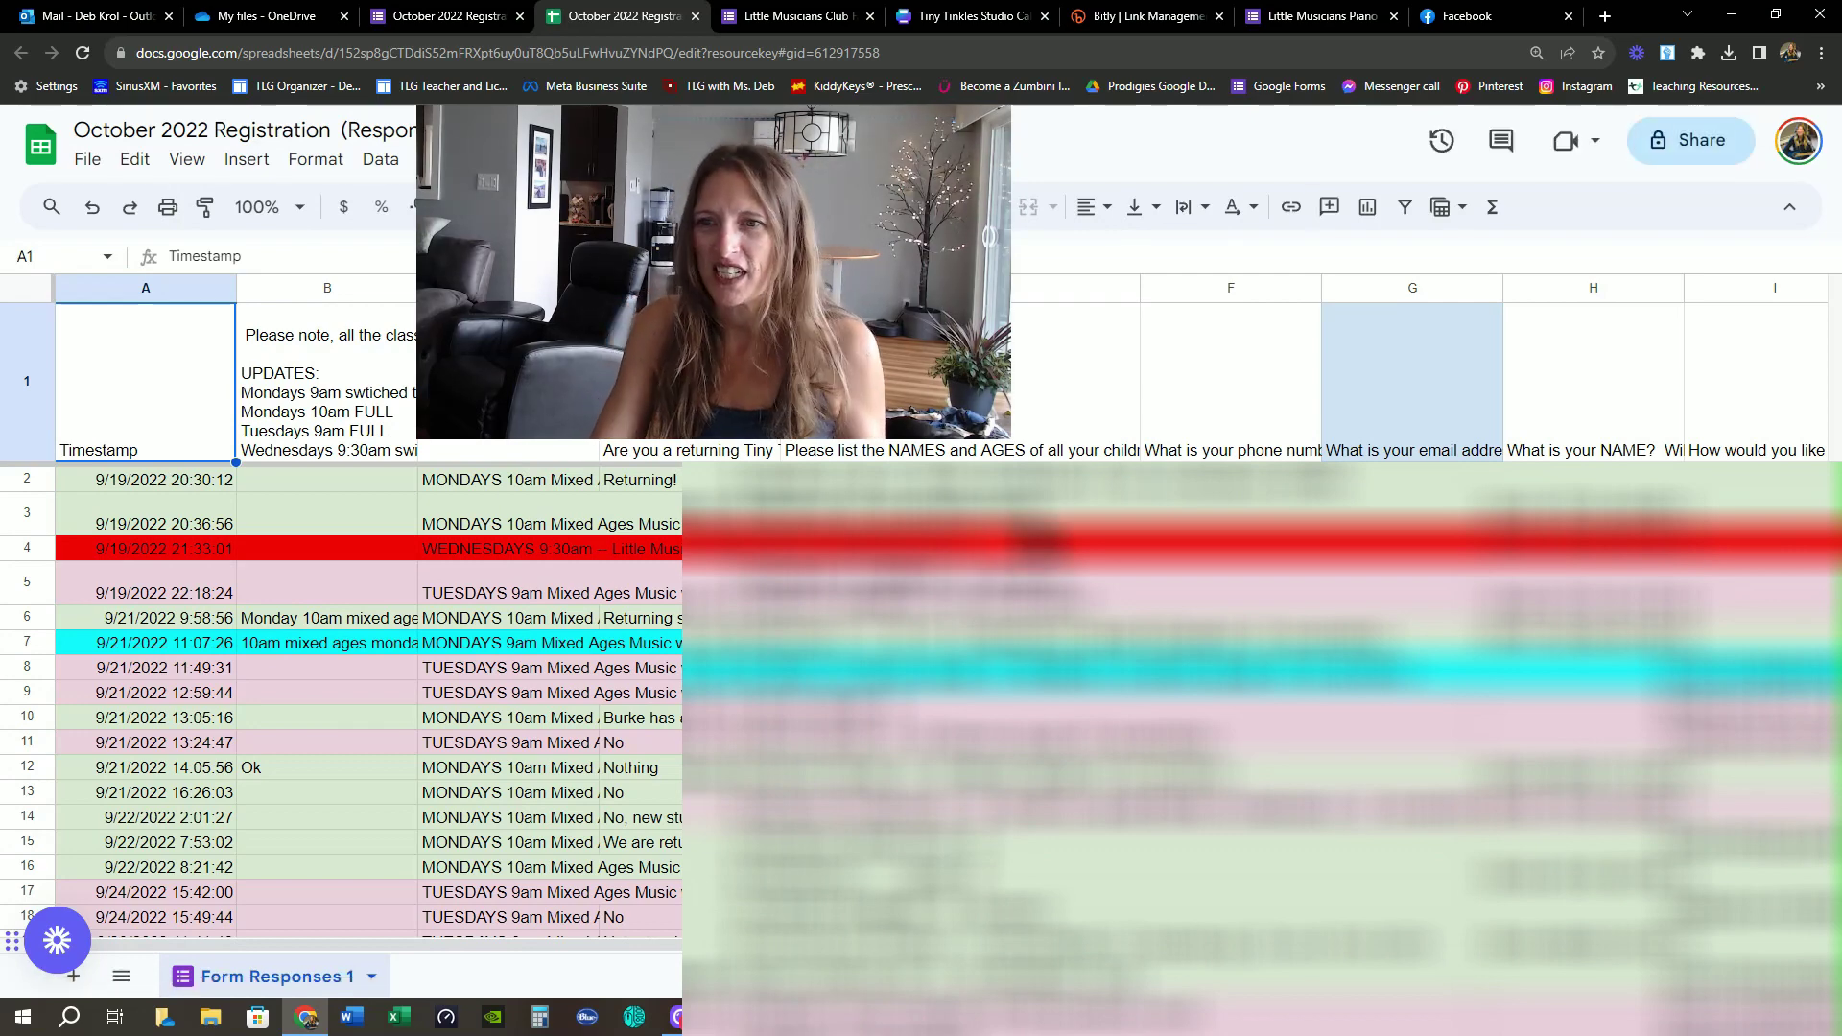
scroll(384, 720, down, 5)
scroll(384, 720, up, 3)
scroll(384, 719, down, 10)
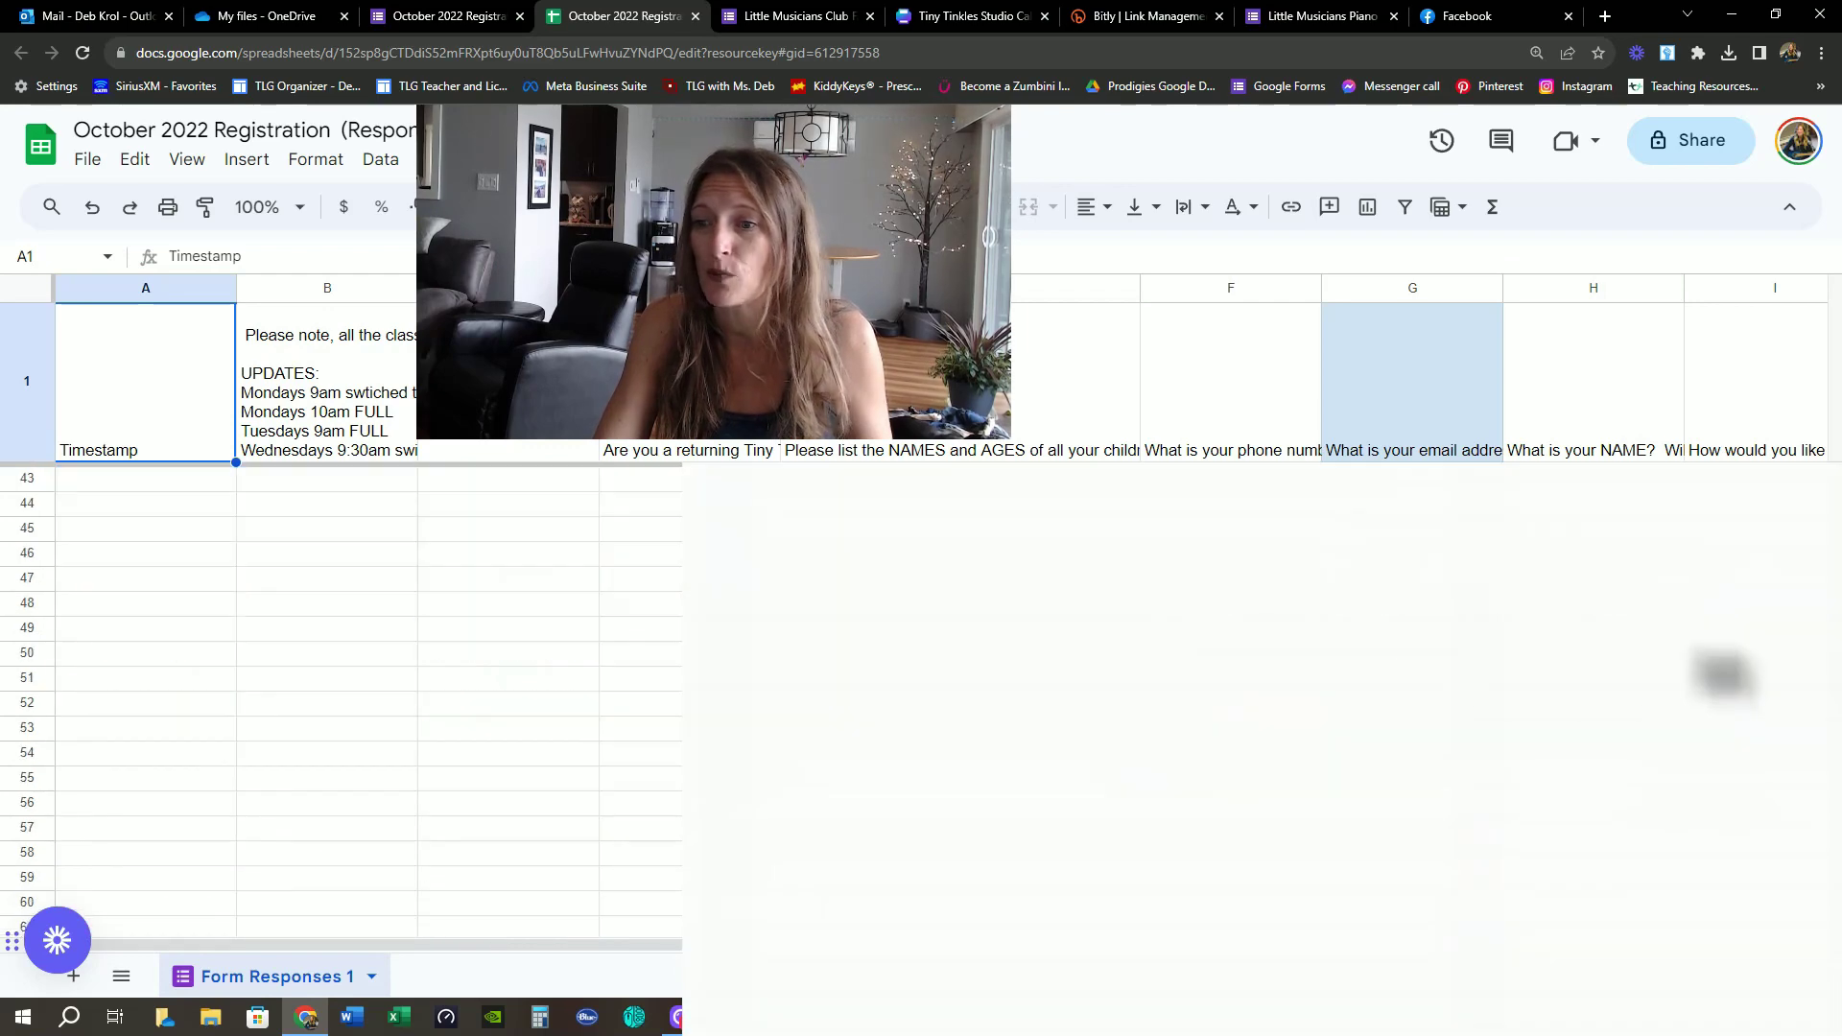
scroll(485, 733, down, 5)
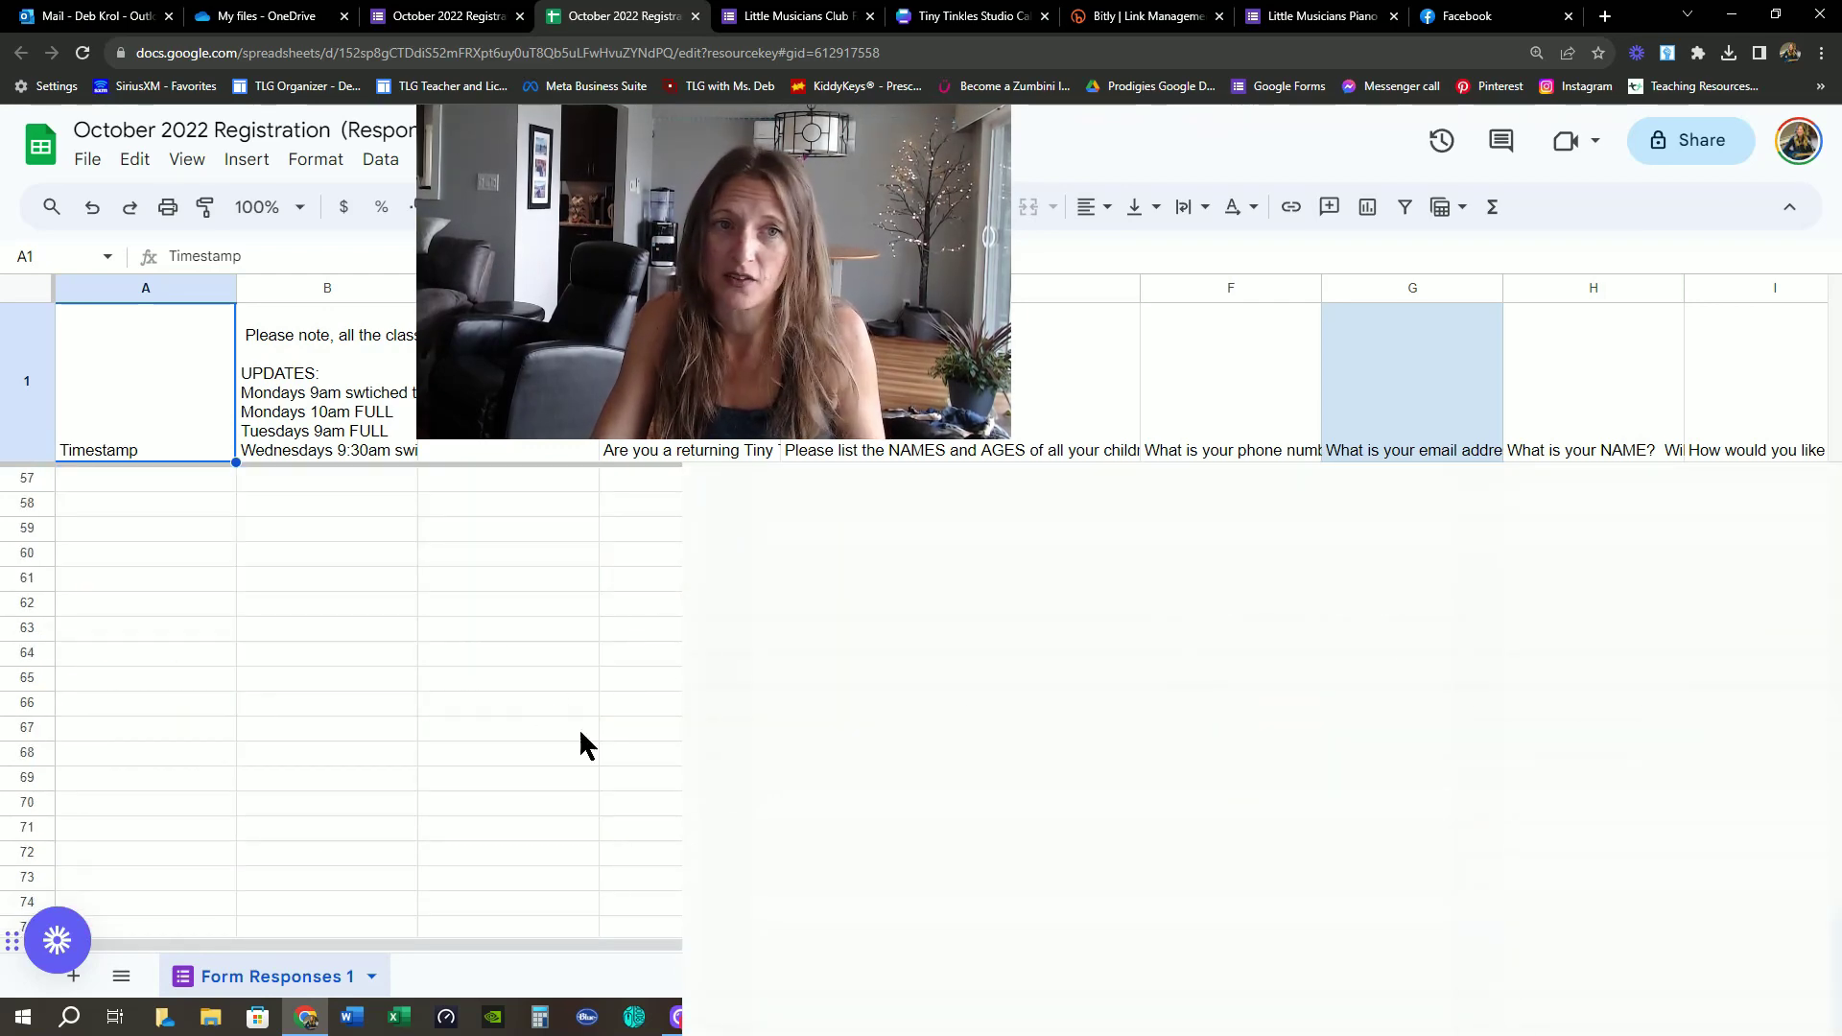
scroll(695, 678, up, 1)
scroll(1401, 950, up, 1)
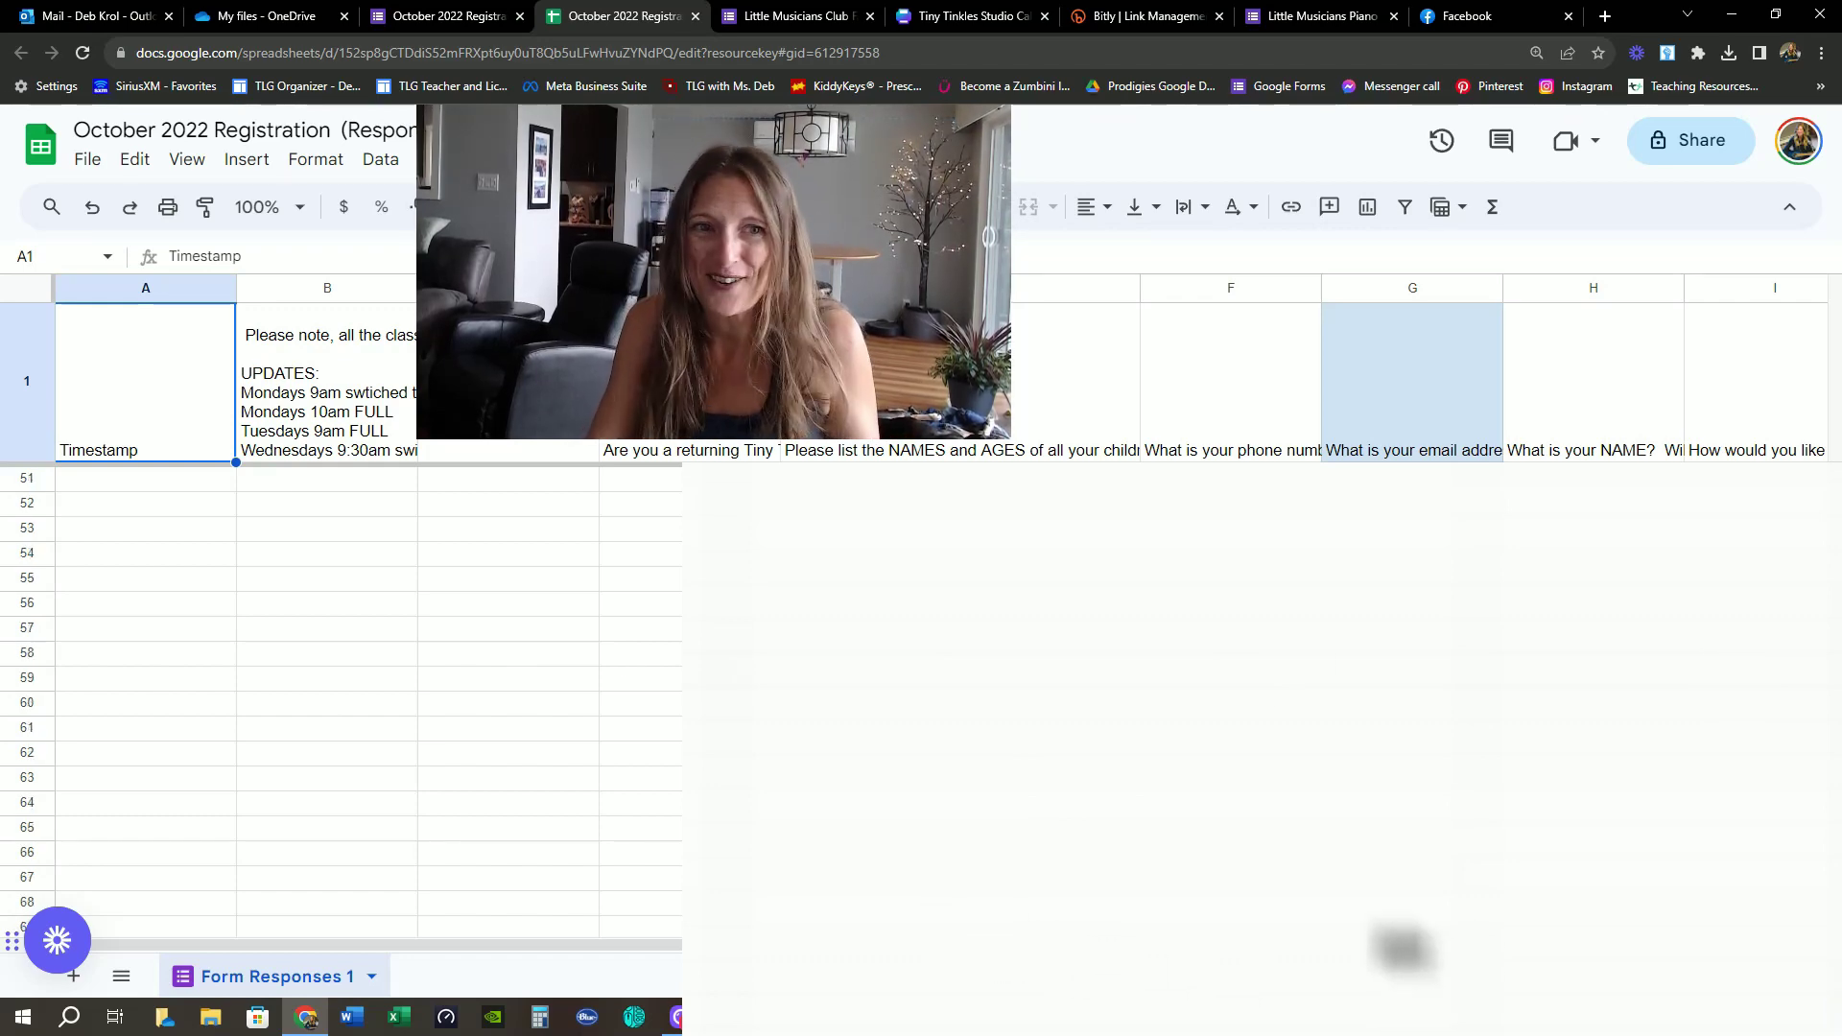
scroll(1401, 950, up, 8)
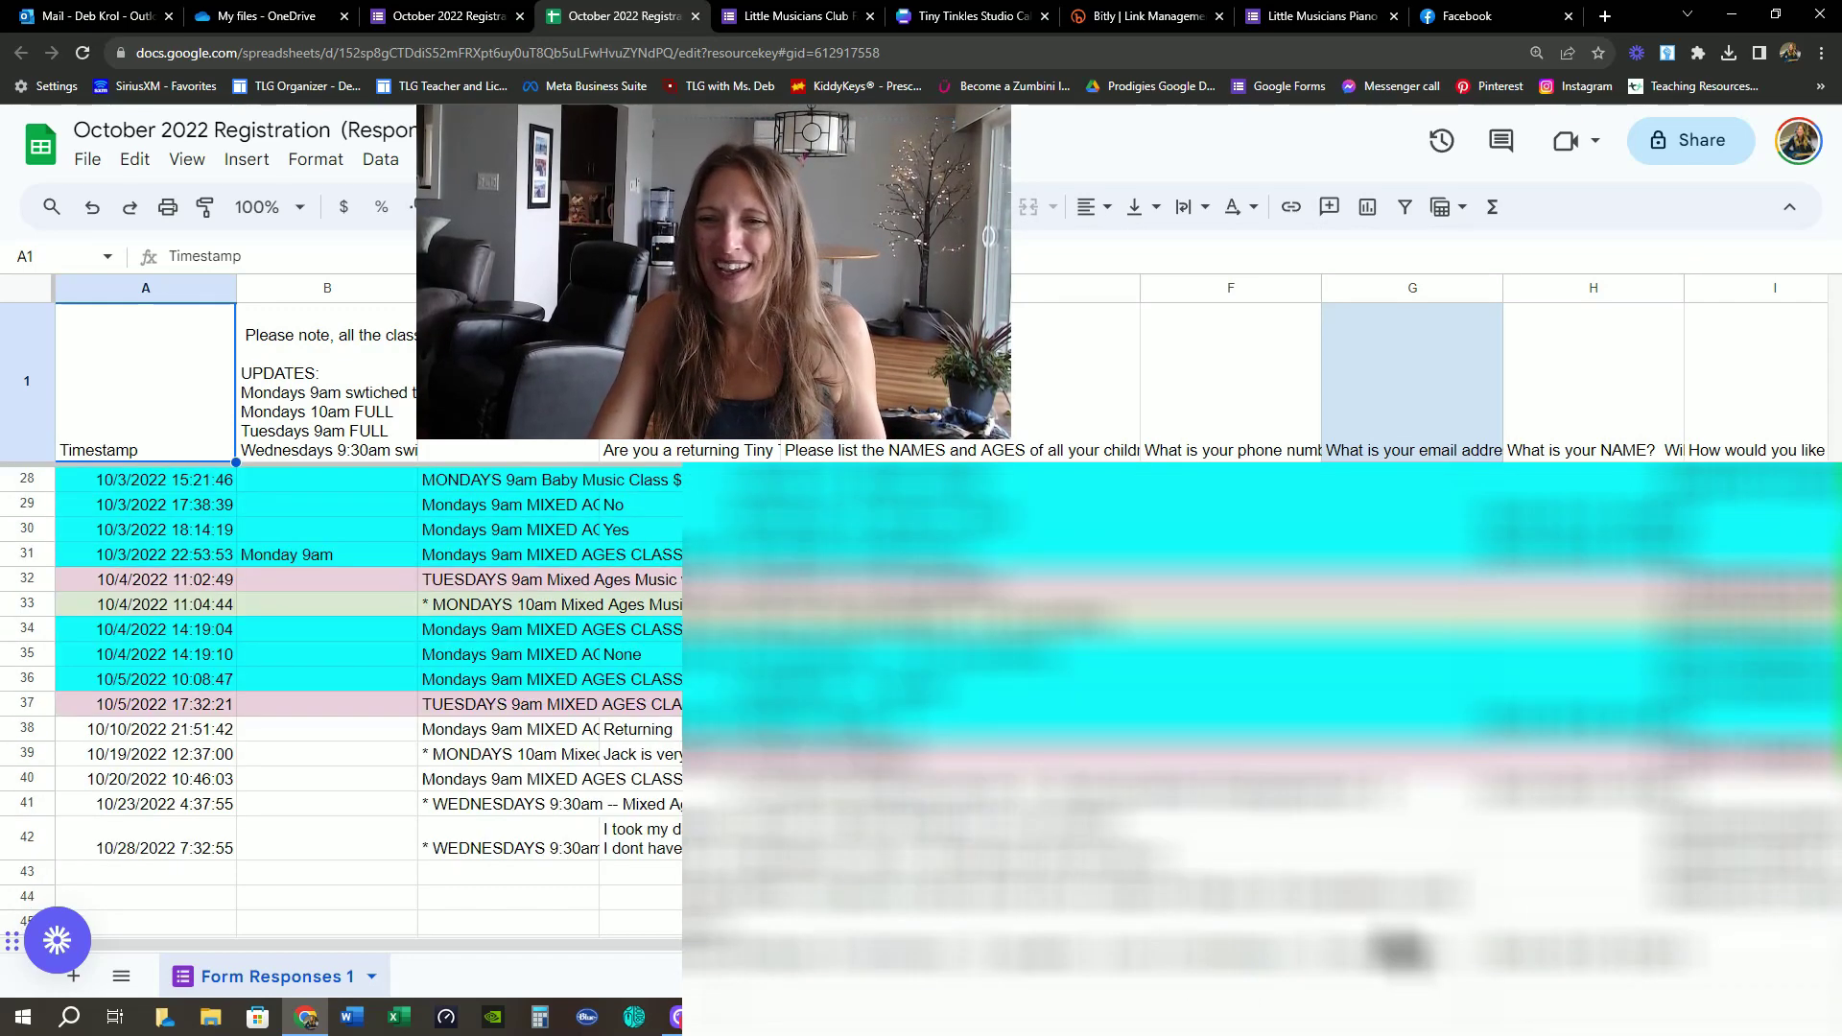
scroll(959, 749, up, 9)
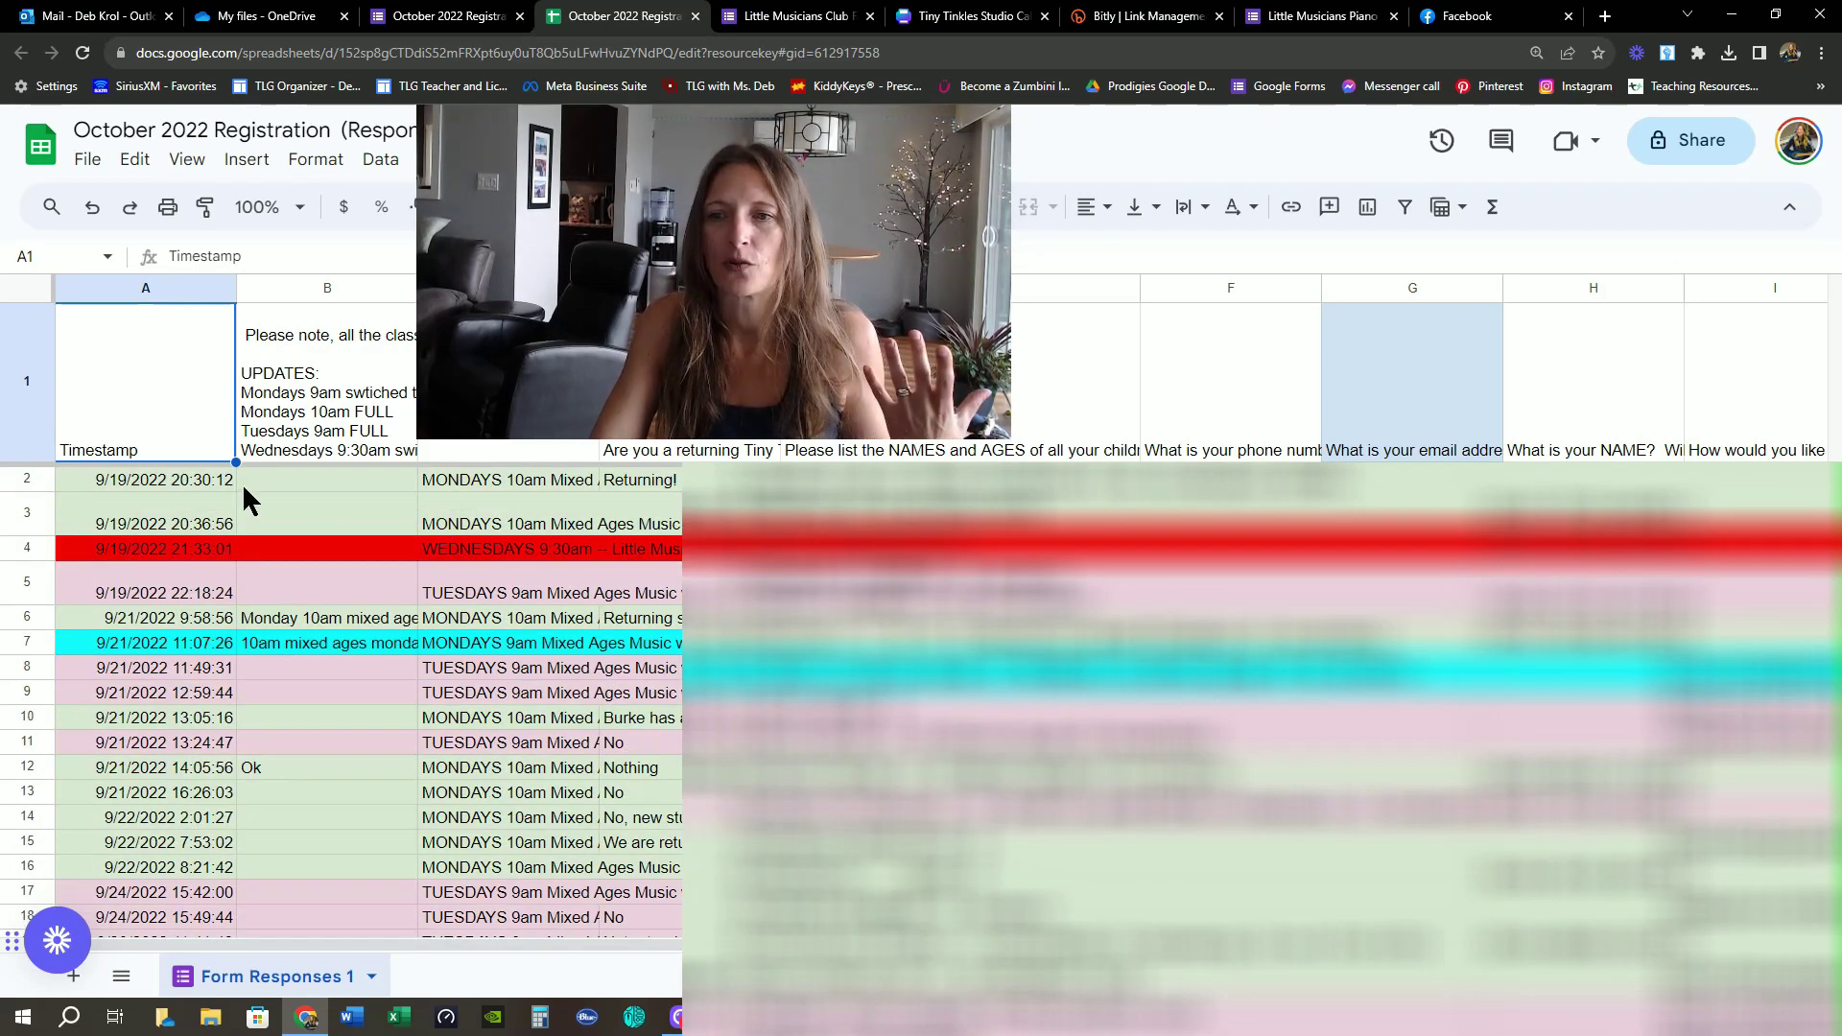
- Examine how the response rows are colour-coded by class choice and ordered by timestamp
scroll(568, 482, down, 1)
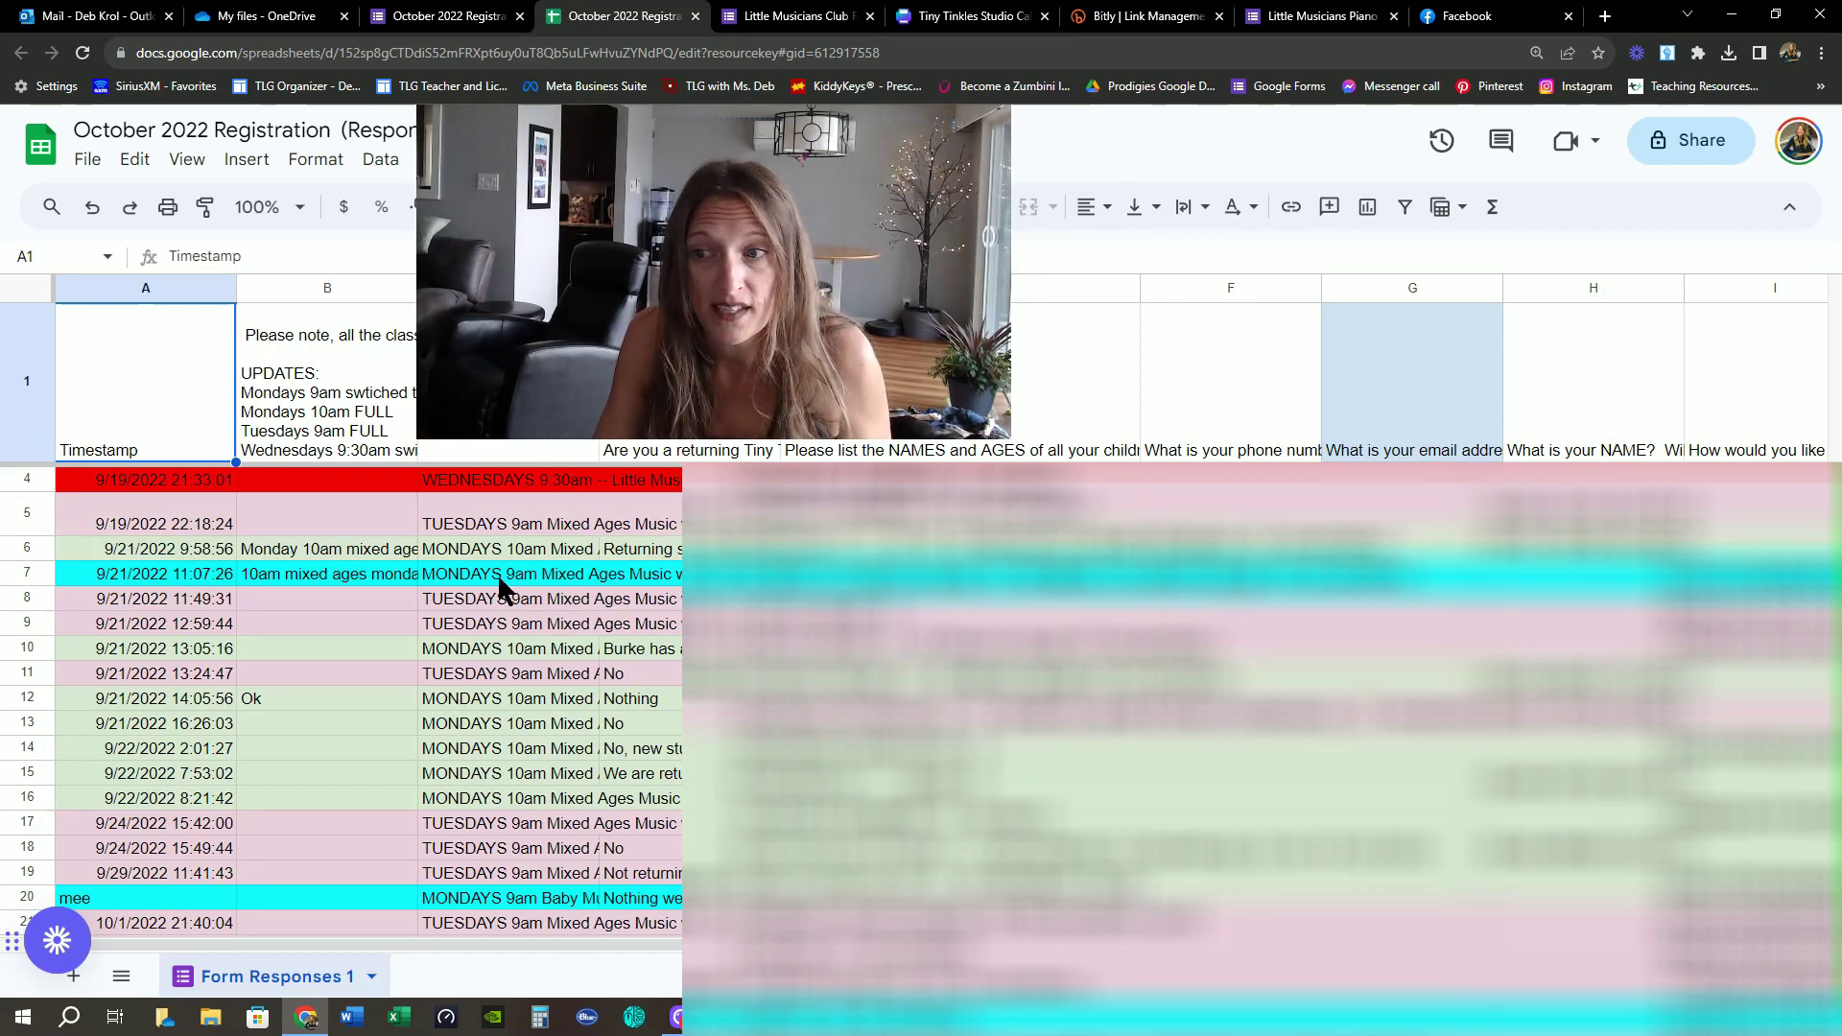
scroll(561, 672, down, 6)
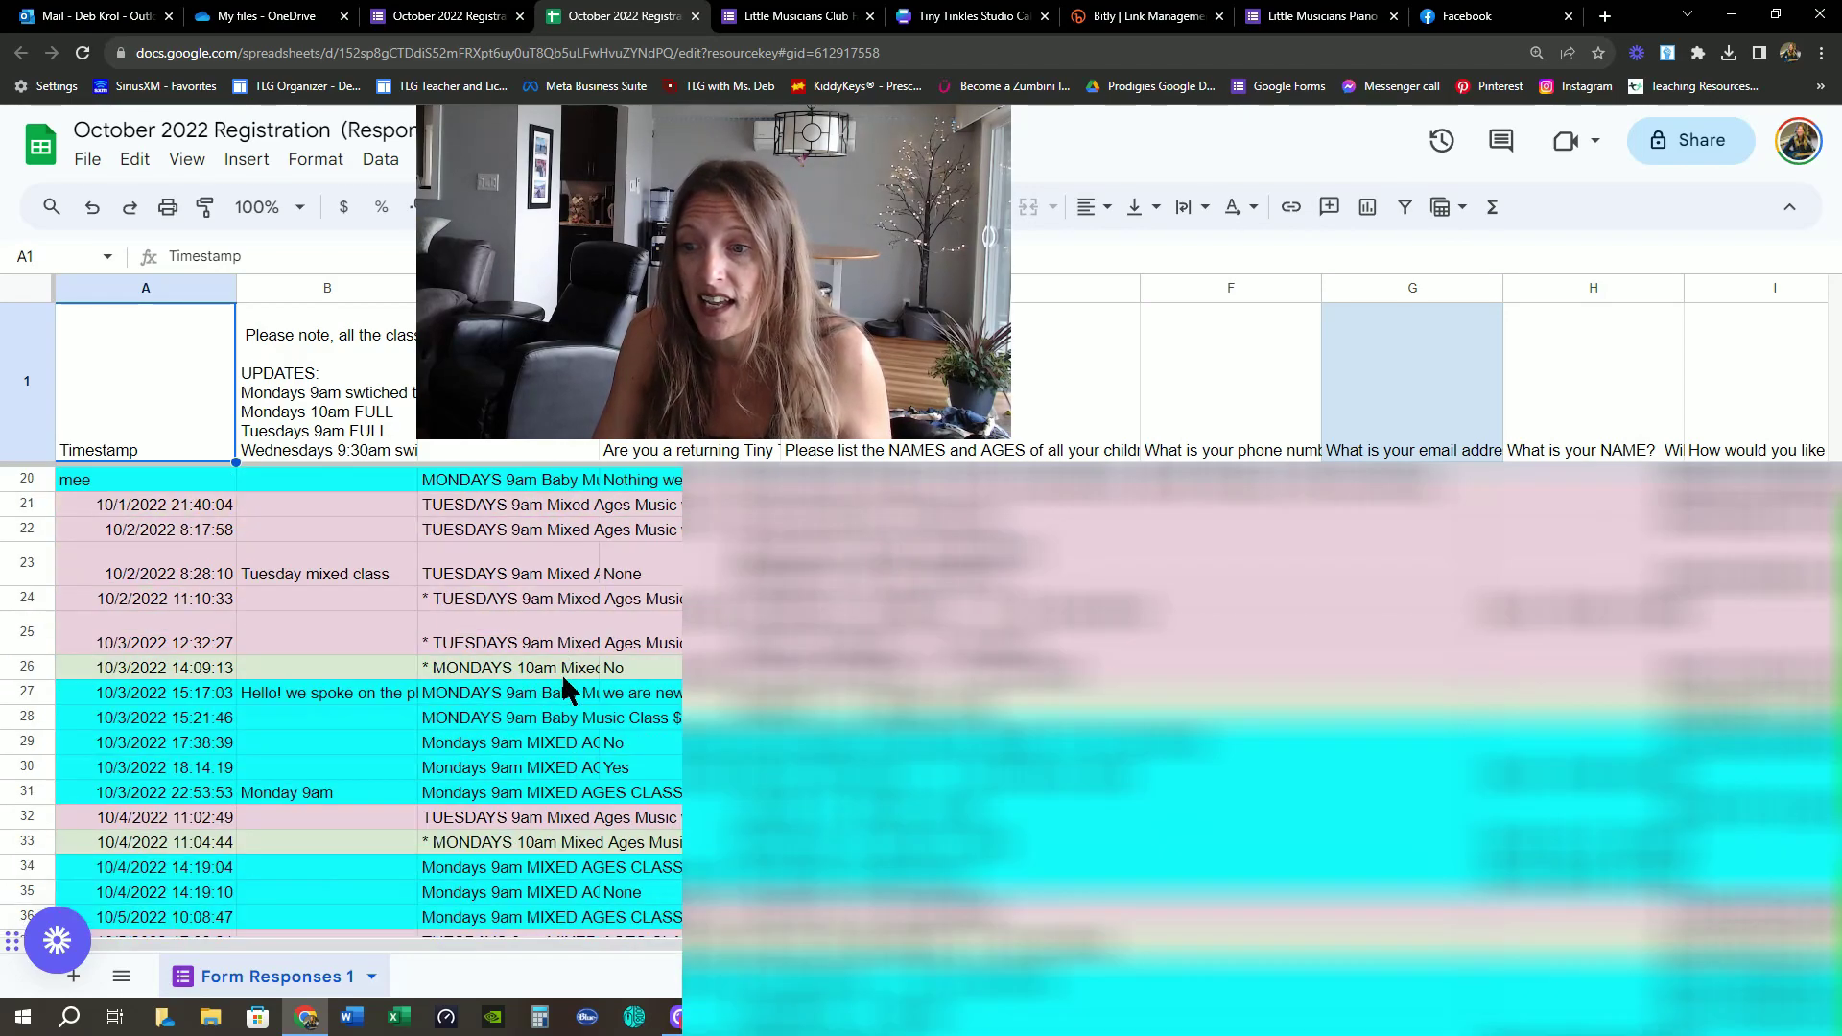
scroll(561, 672, down, 5)
scroll(600, 765, up, 3)
scroll(604, 777, down, 2)
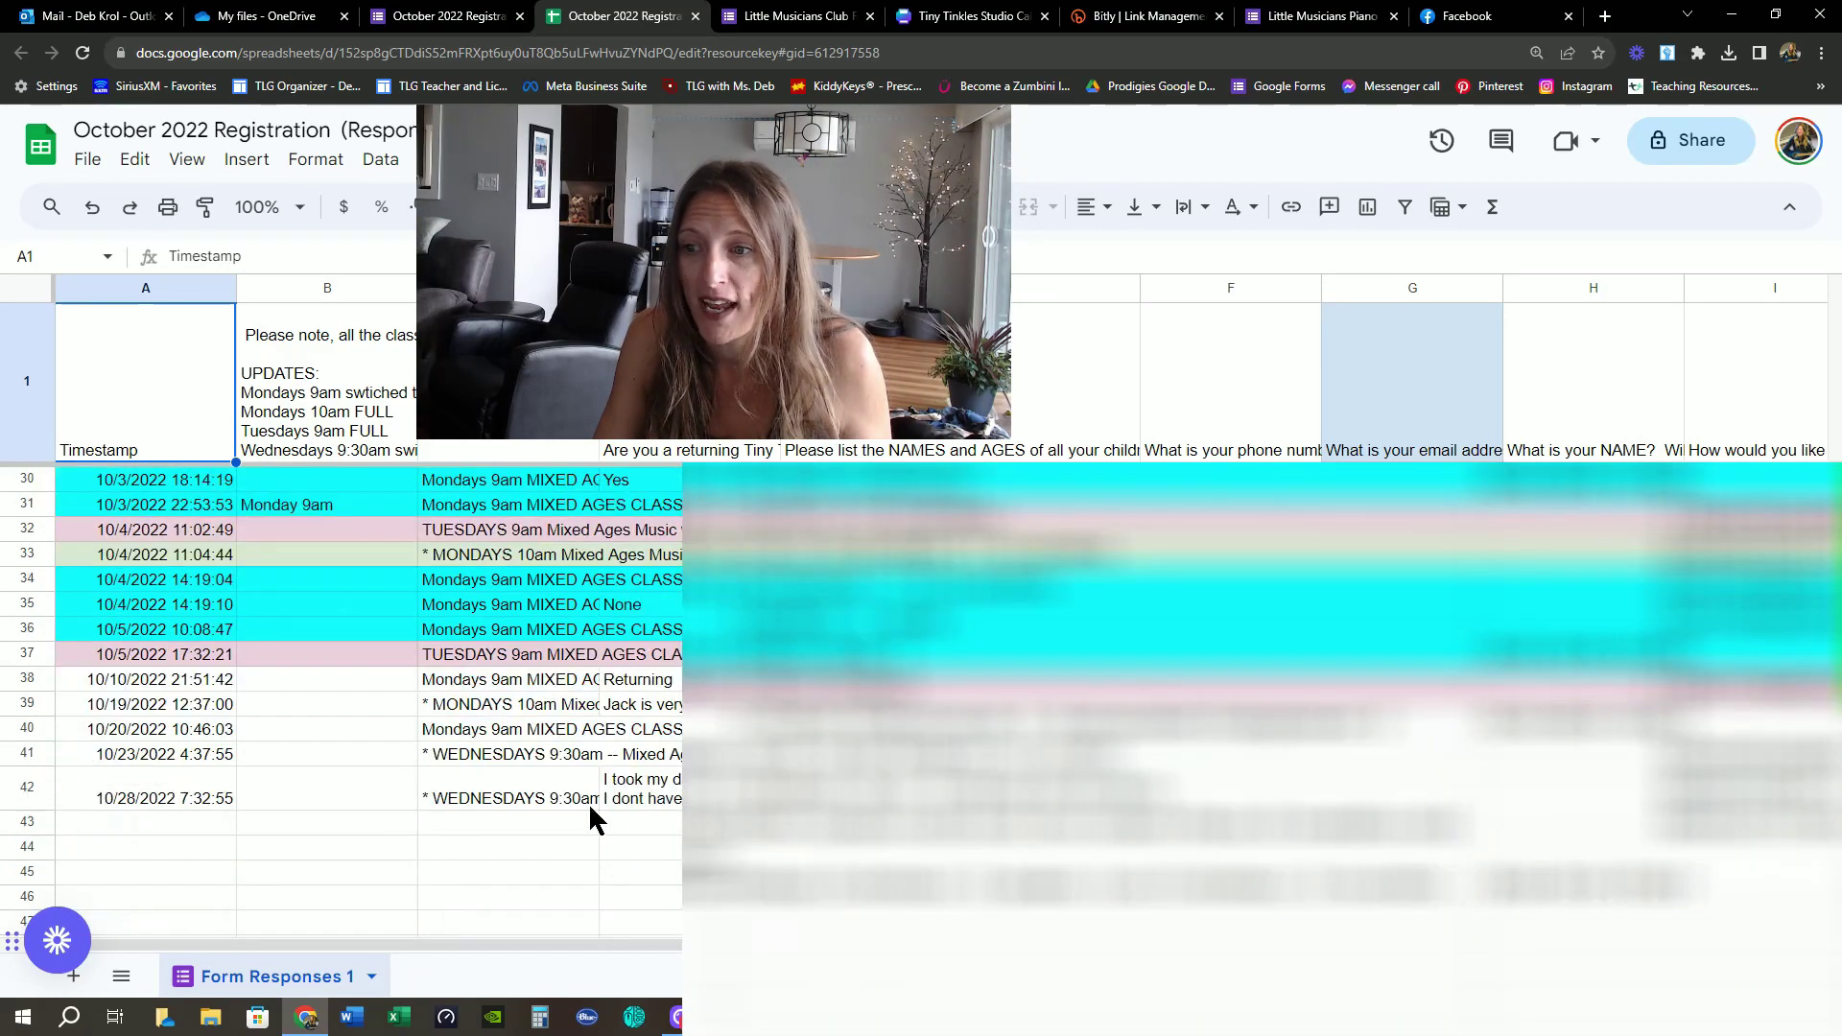
scroll(351, 739, up, 6)
scroll(921, 718, up, 3)
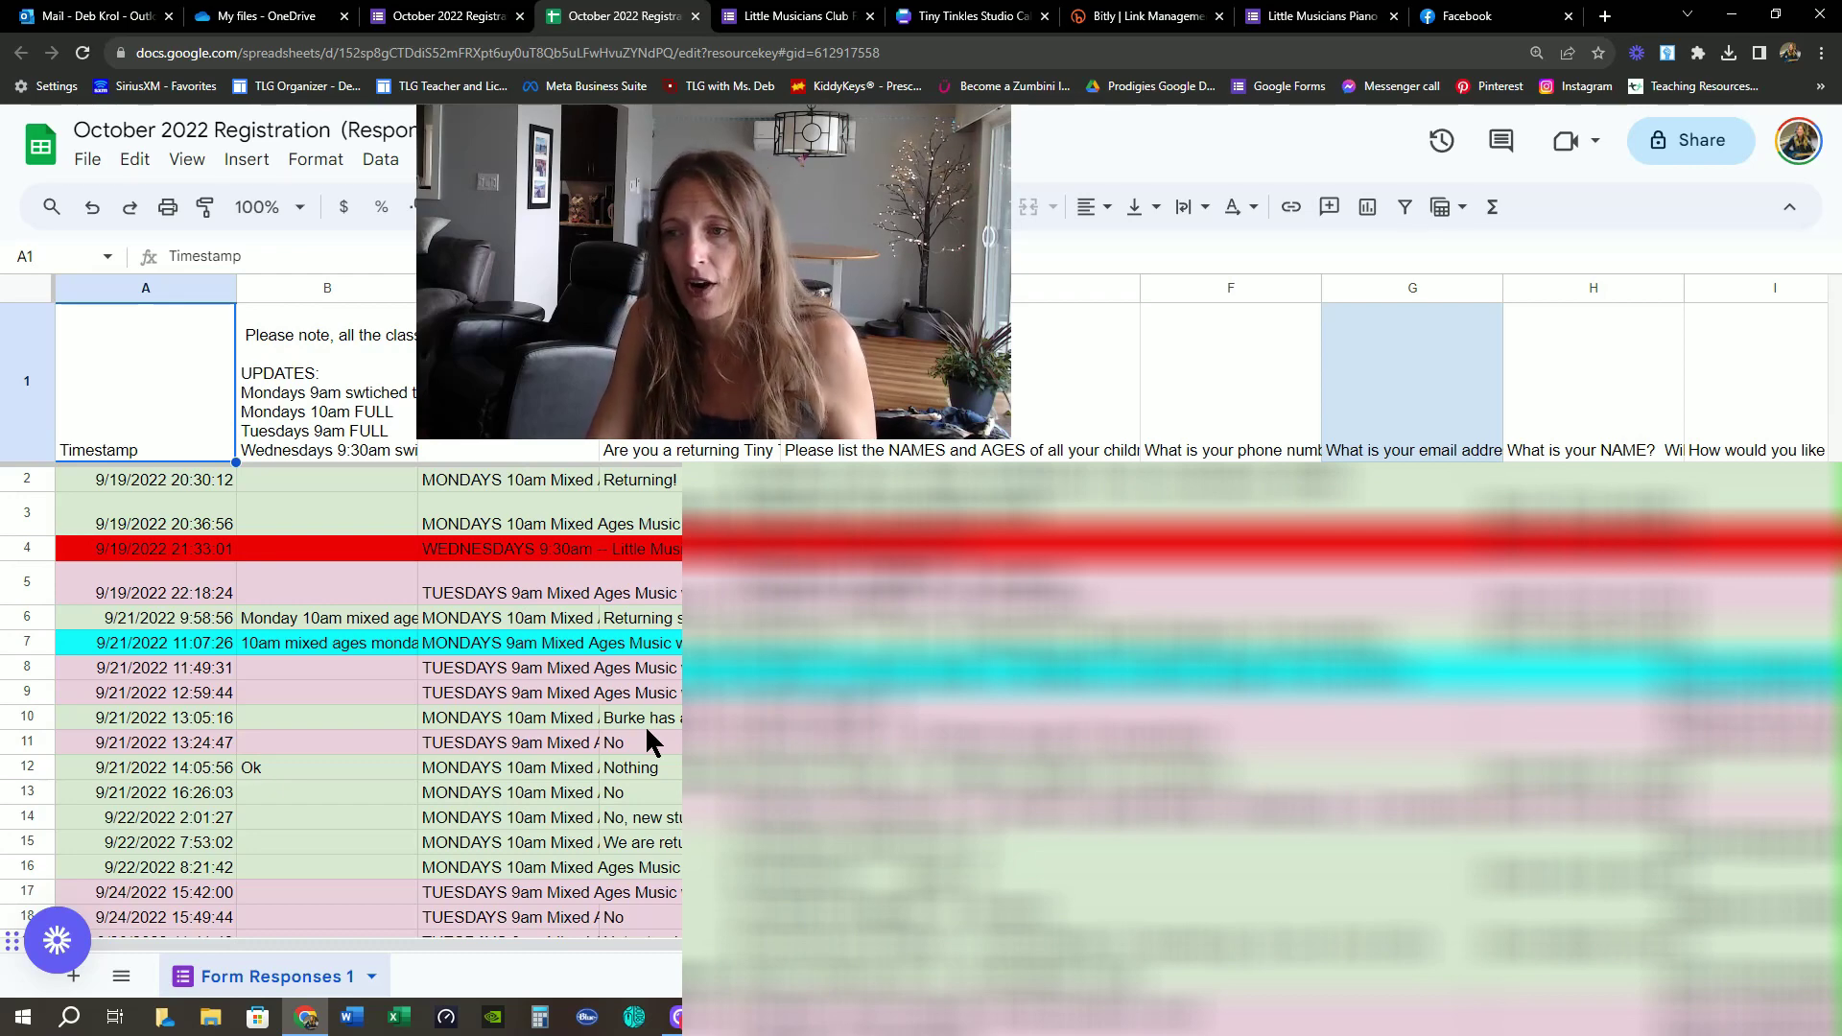
scroll(647, 731, down, 4)
scroll(647, 730, up, 4)
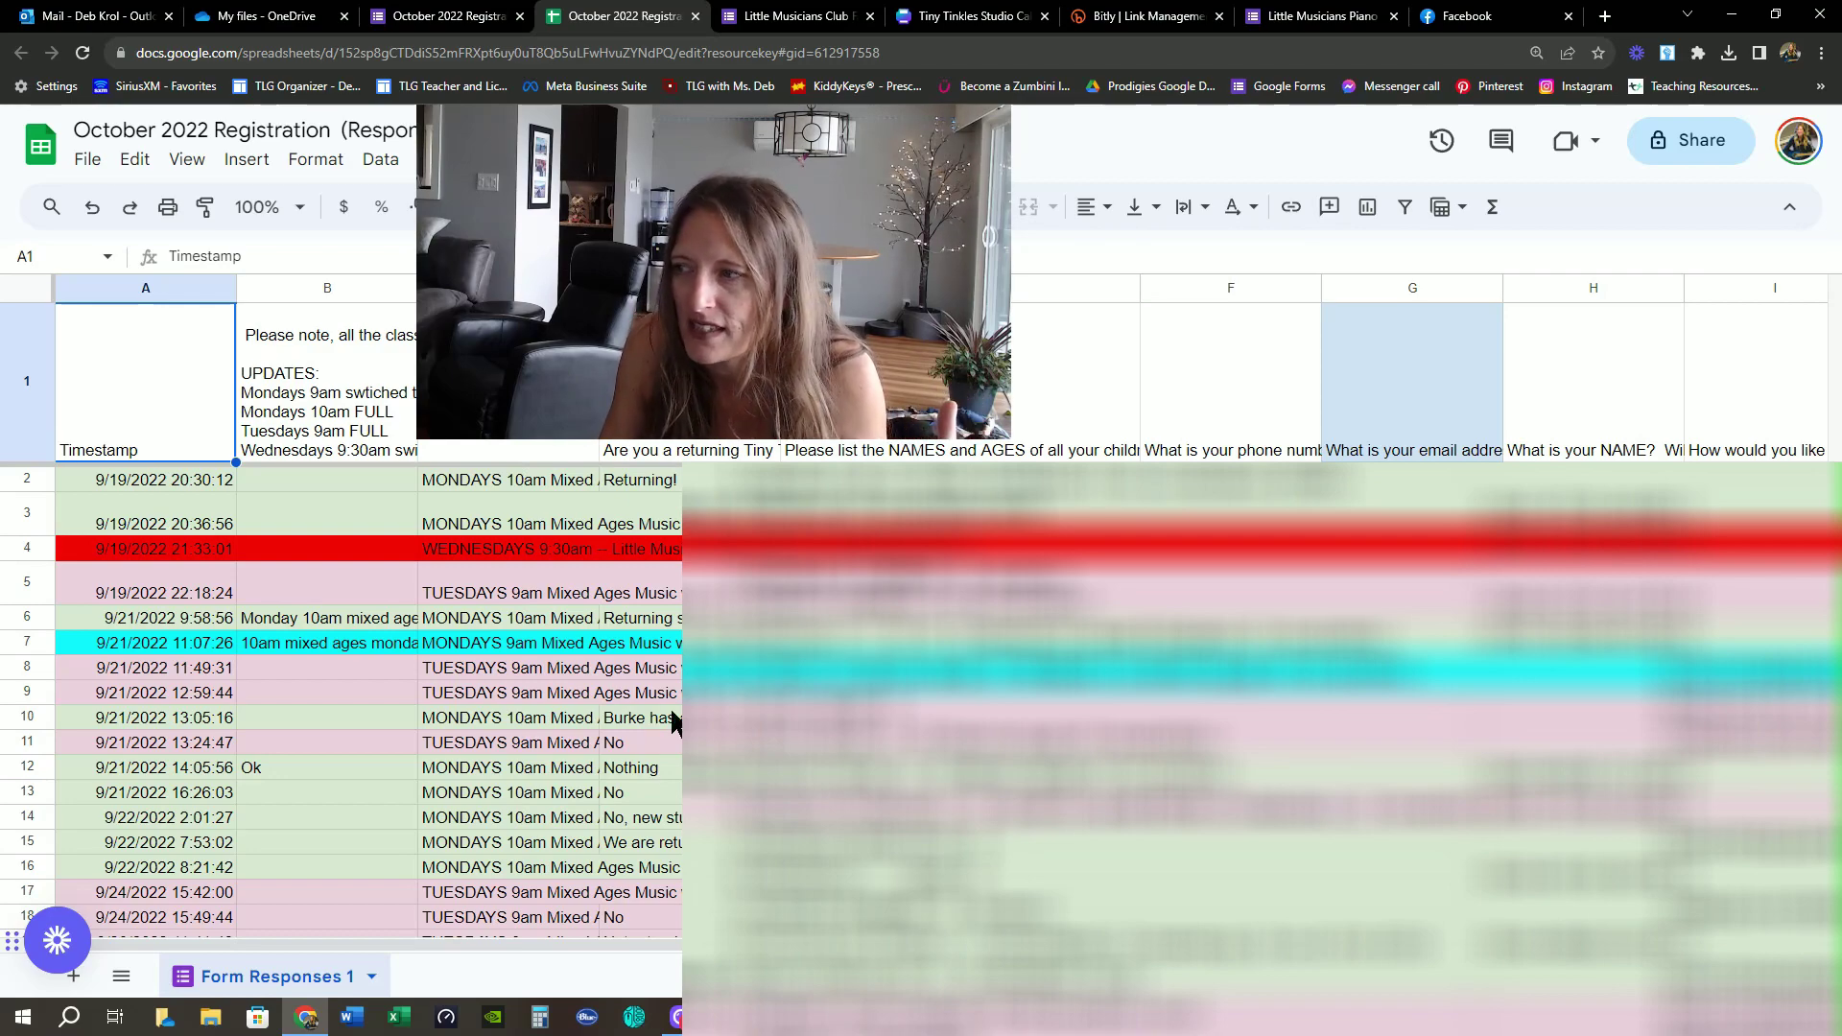
scroll(649, 724, down, 9)
scroll(649, 725, up, 8)
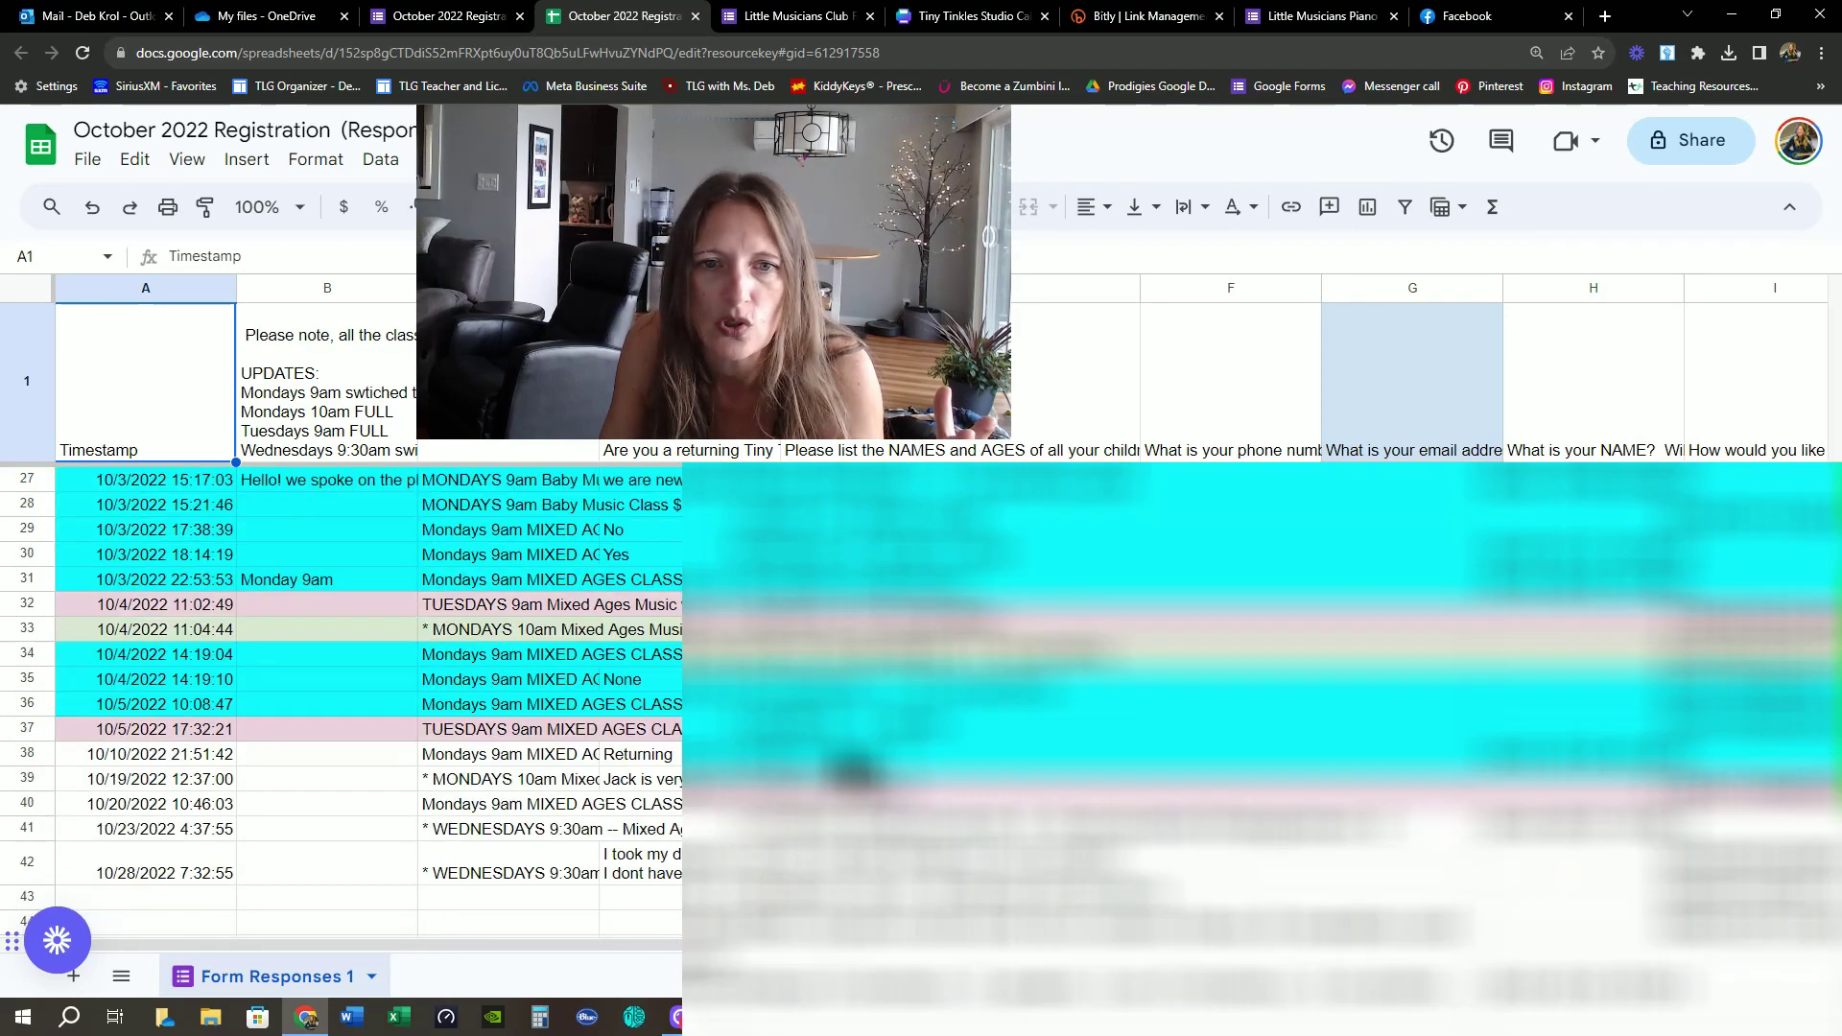
scroll(341, 701, up, 2)
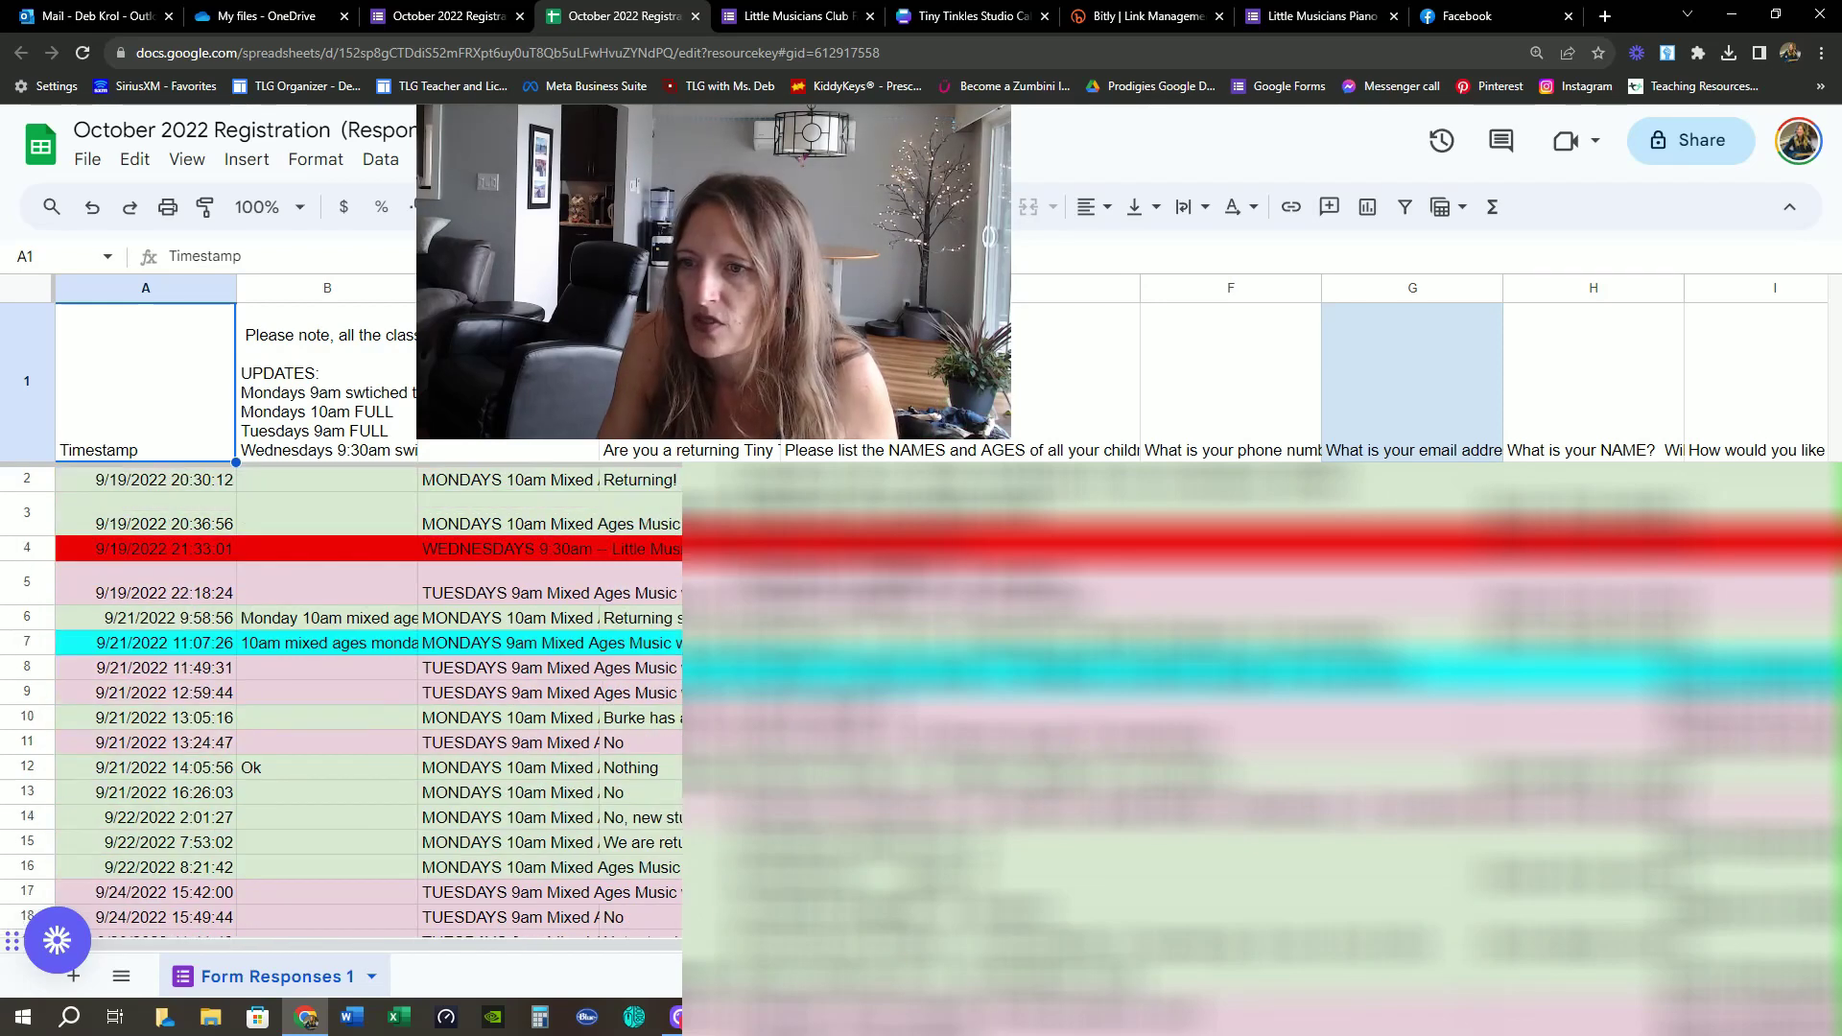
scroll(436, 768, down, 8)
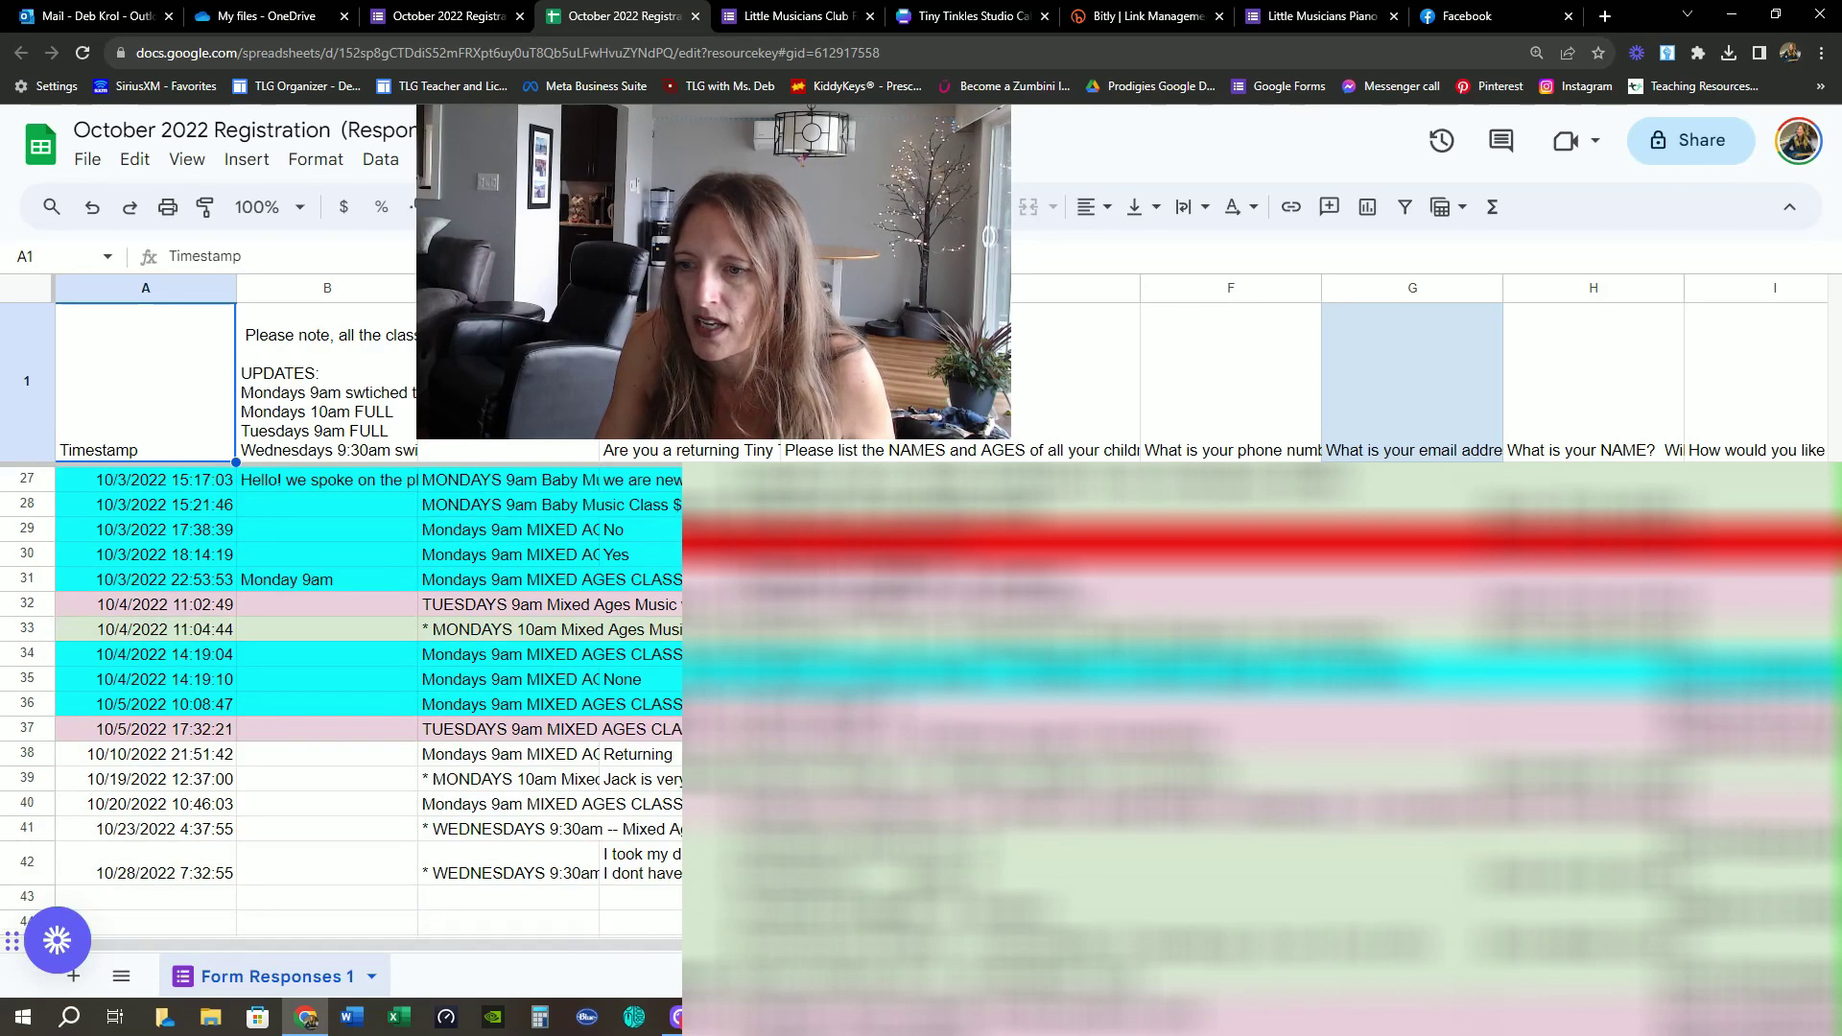
- Select the entire row of the latest registration, row 42, in the response sheet
click(154, 881)
key(shift+space)
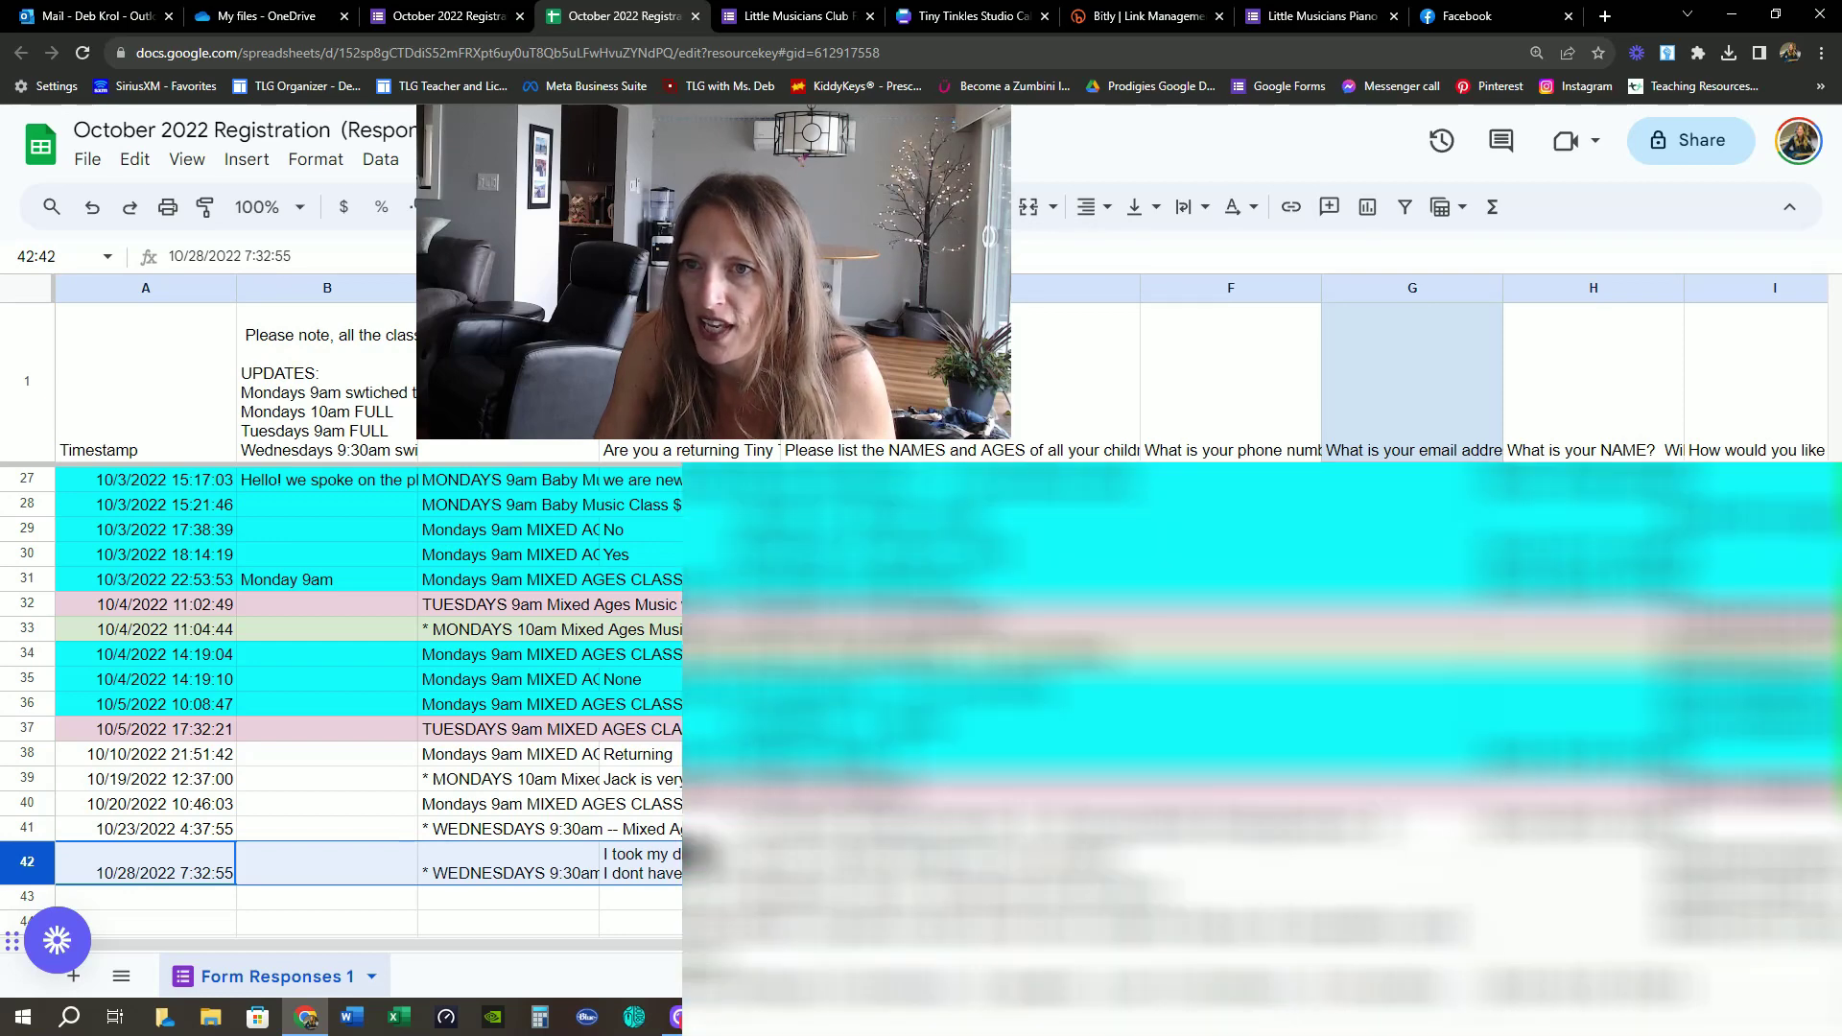
click(592, 808)
- Review the Little Musicians Club FALL 2023 registration form from its header image to the closing comment question
scroll(592, 810, up, 8)
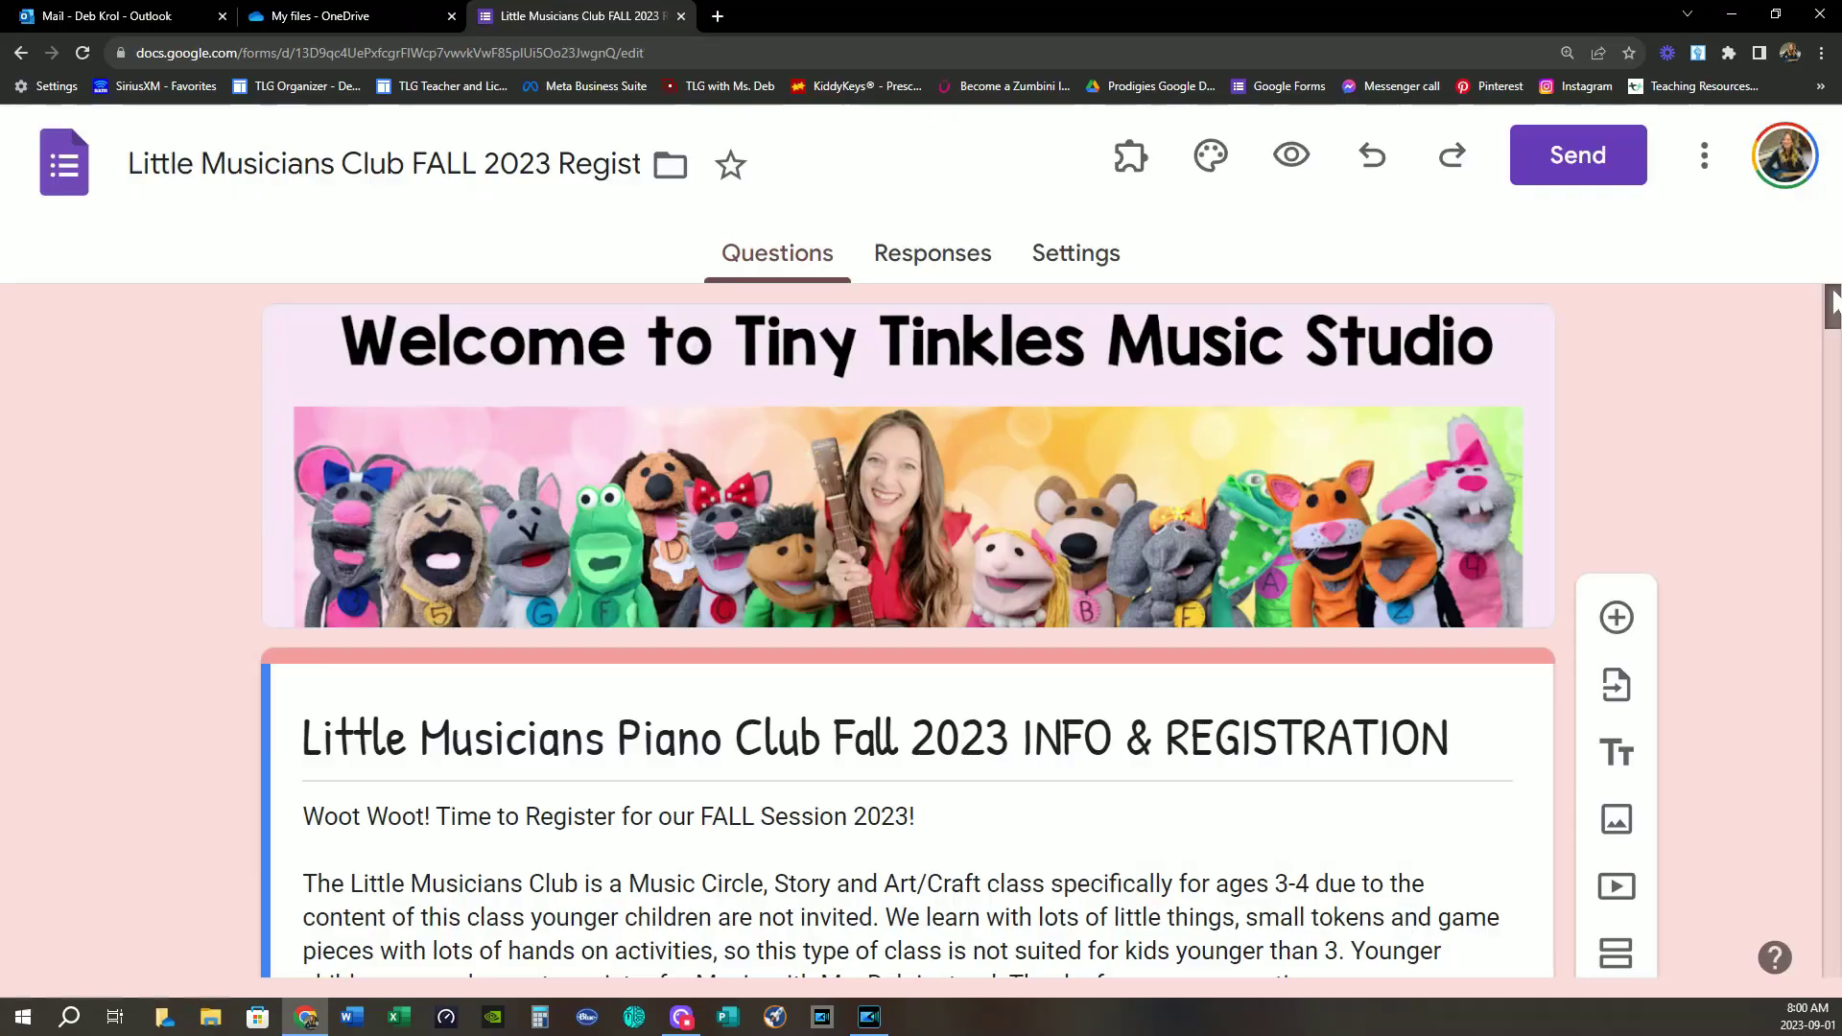
scroll(1832, 413, down, 15)
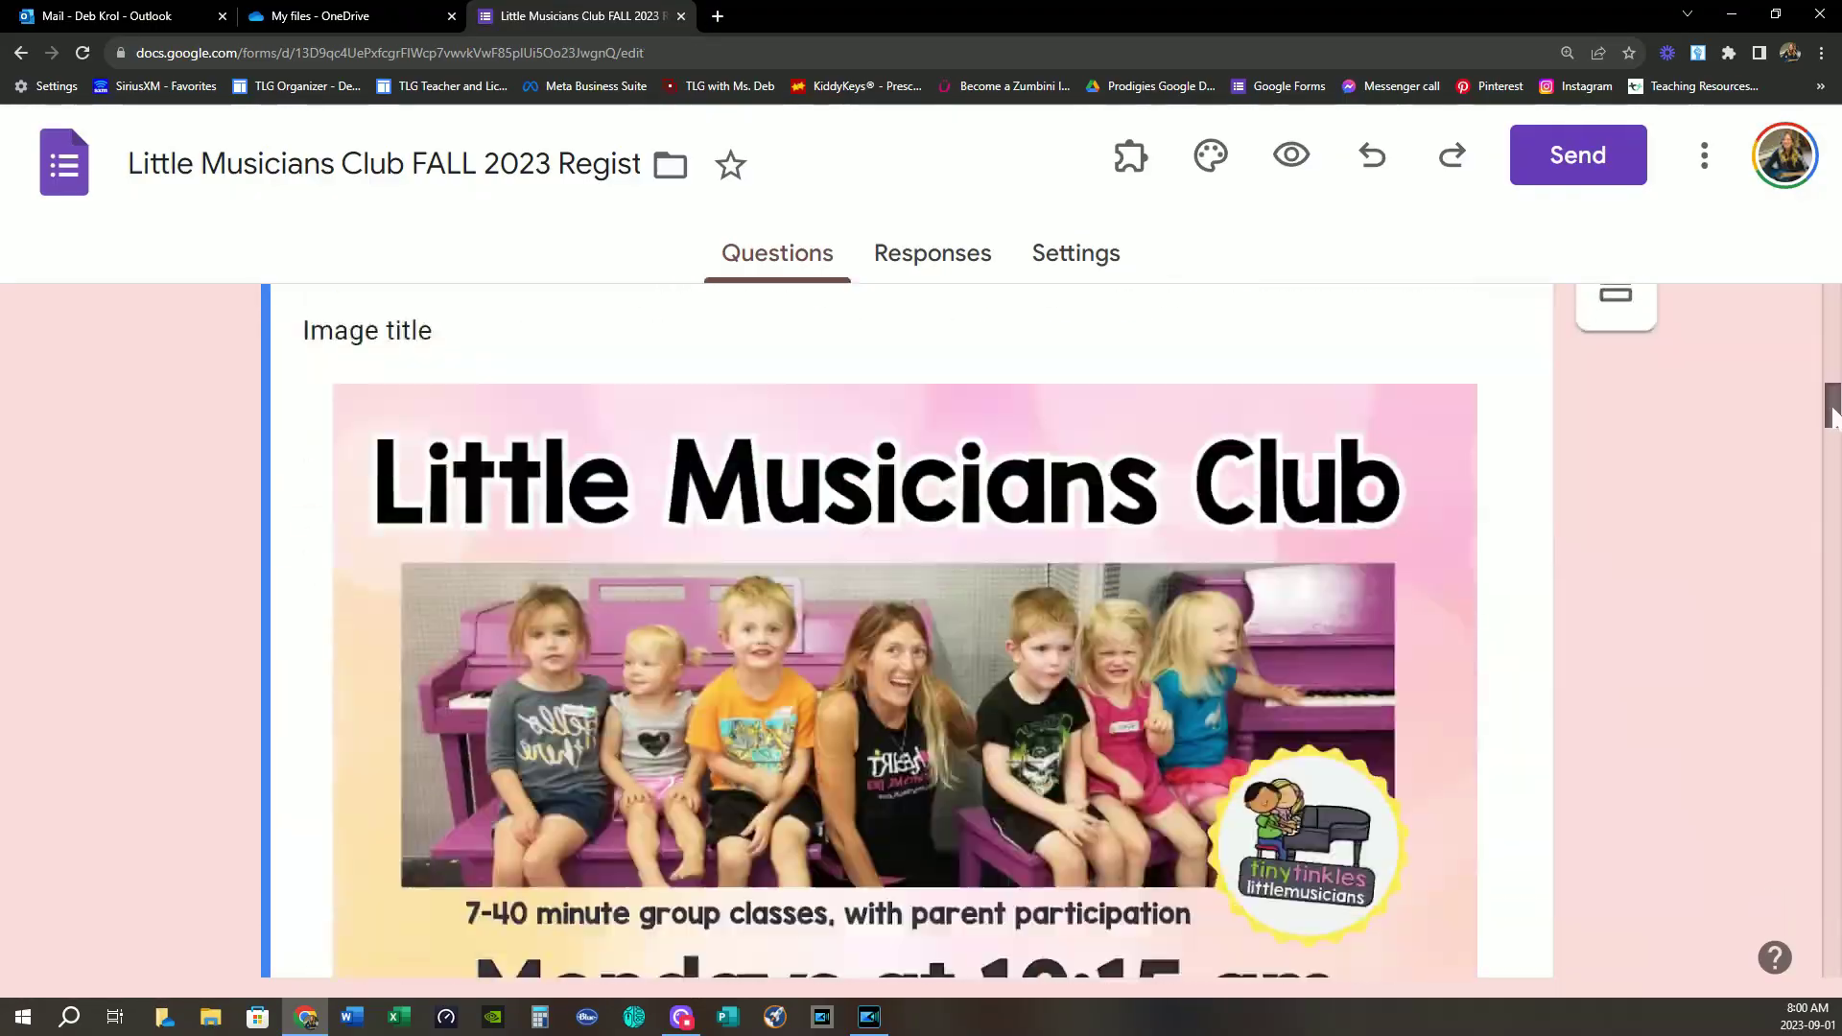
drag(1833, 413, 1831, 960)
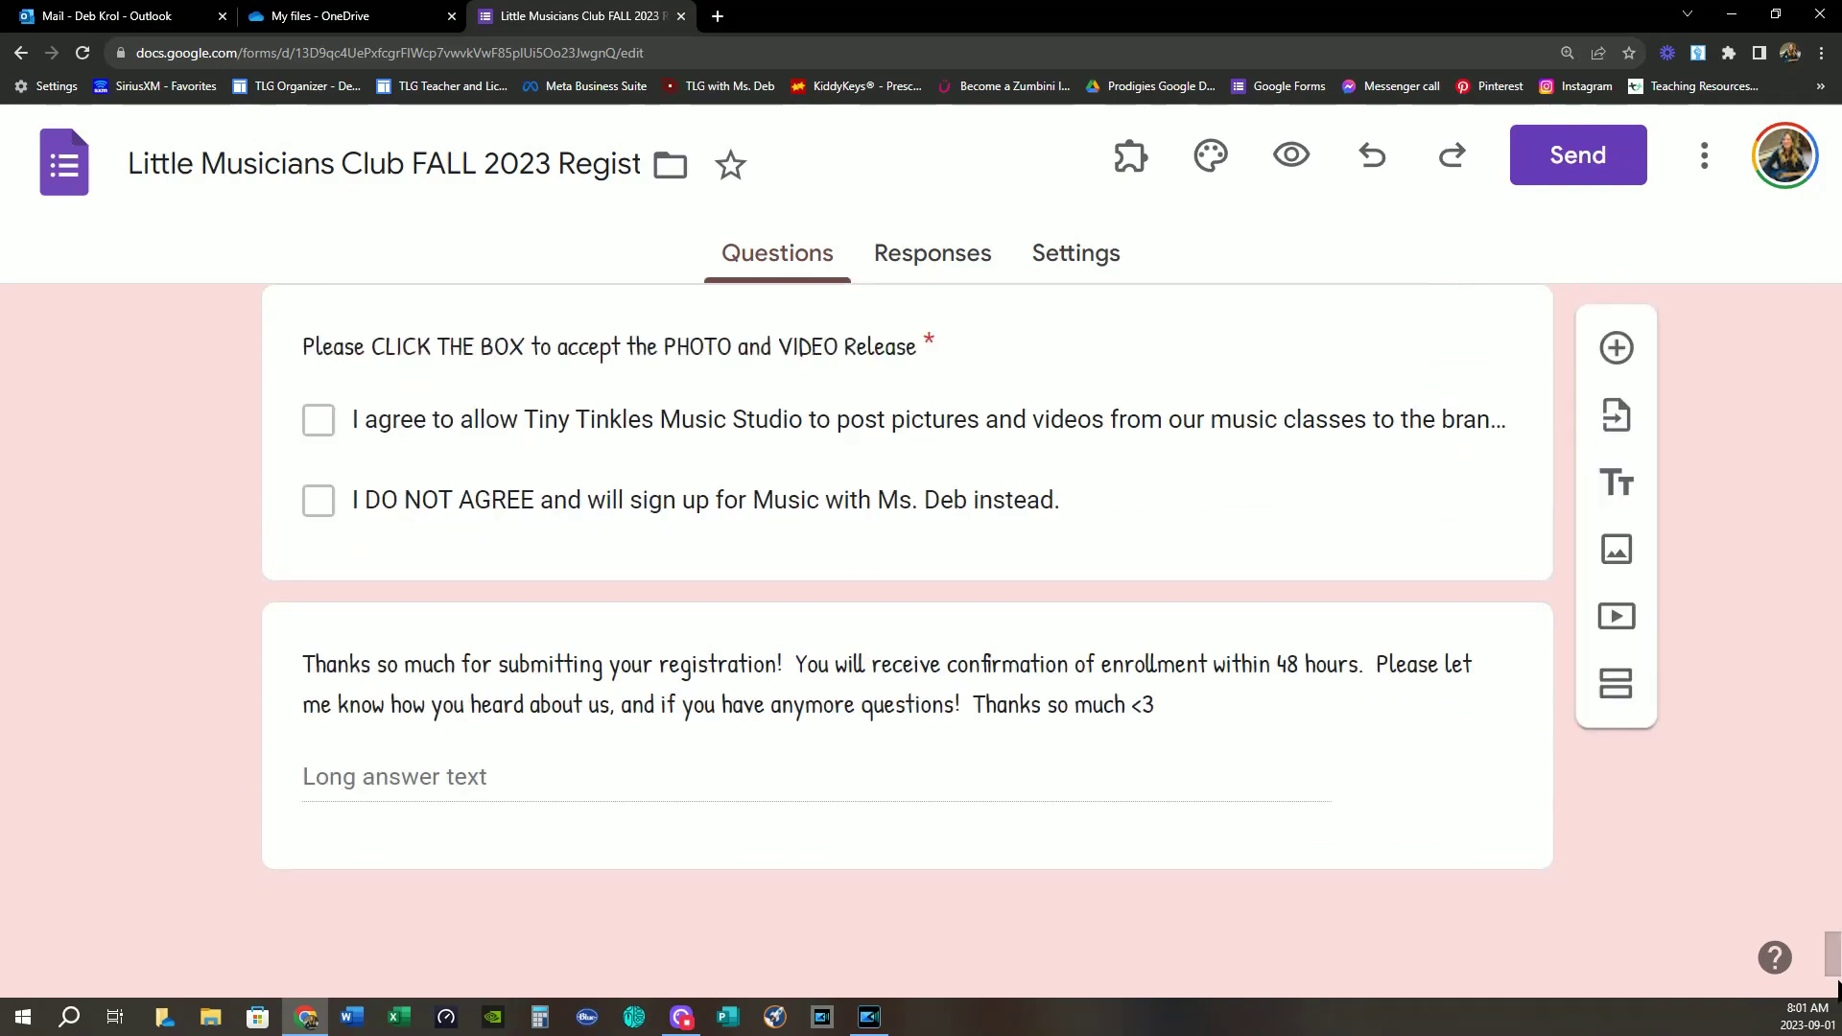